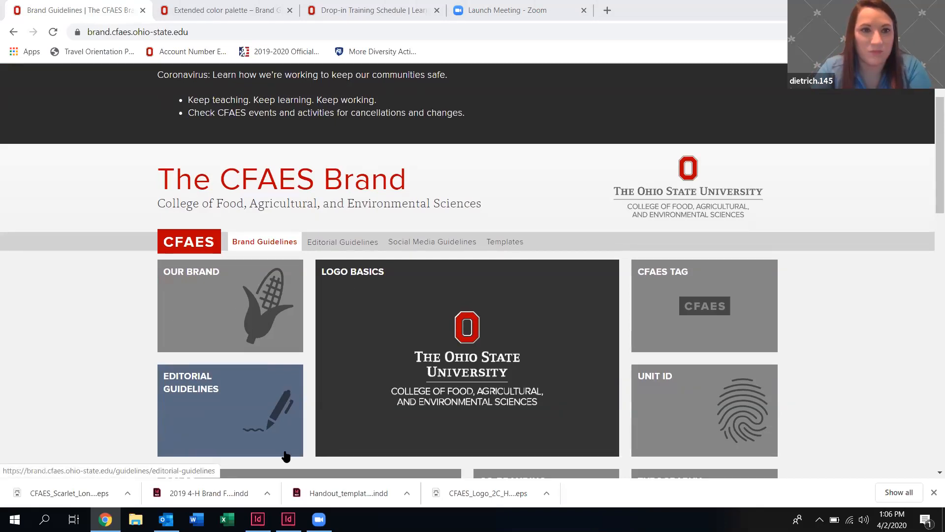
Open the Logo Basics guidelines on the CFAES Brand site and go to the logo download resources.
scroll(119, 309, down, 3)
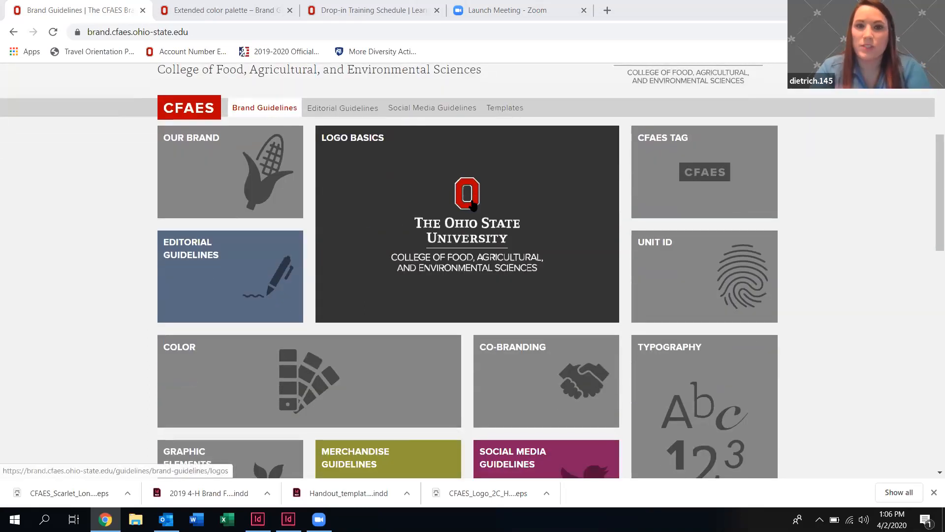
click(472, 204)
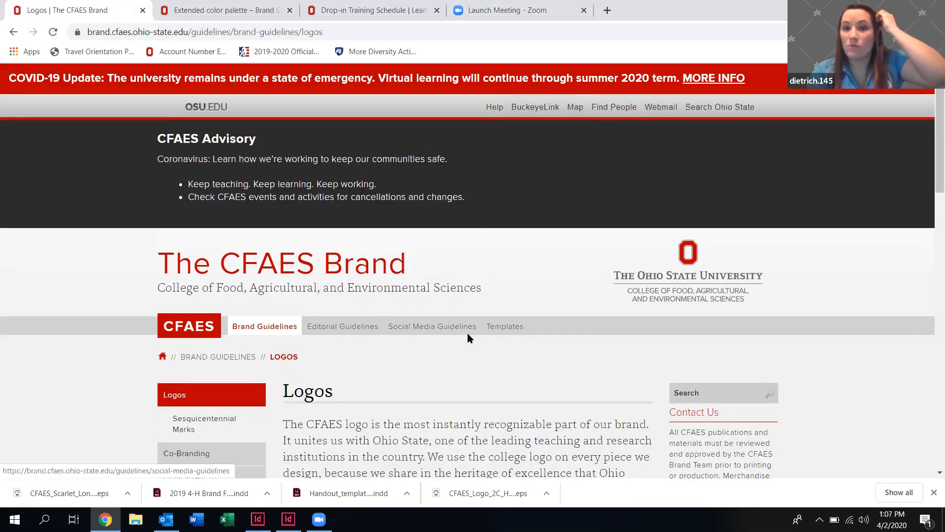
scroll(468, 334, down, 1)
scroll(468, 337, down, 3)
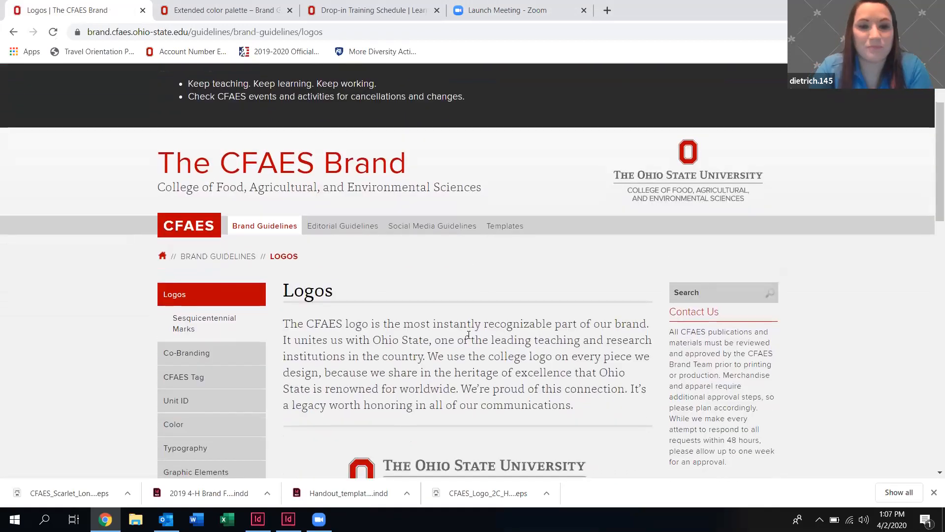
scroll(469, 334, down, 2)
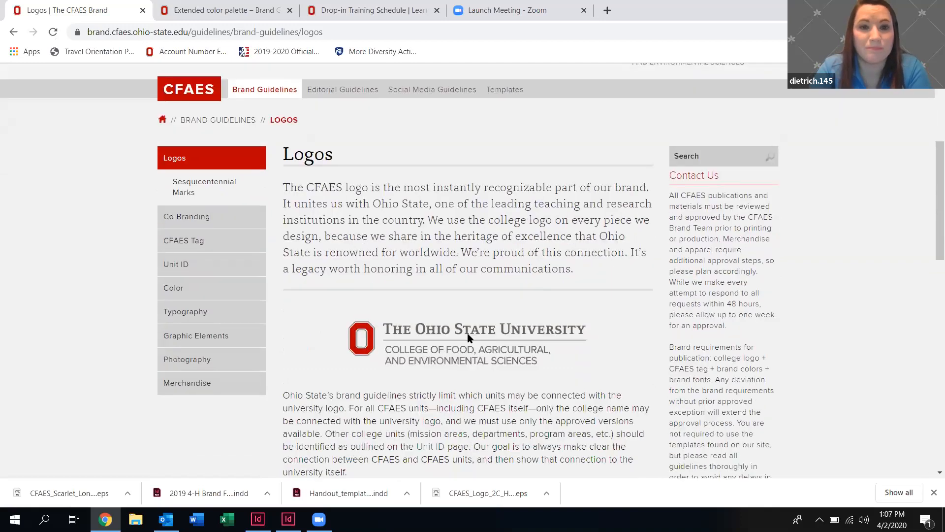
scroll(468, 338, down, 5)
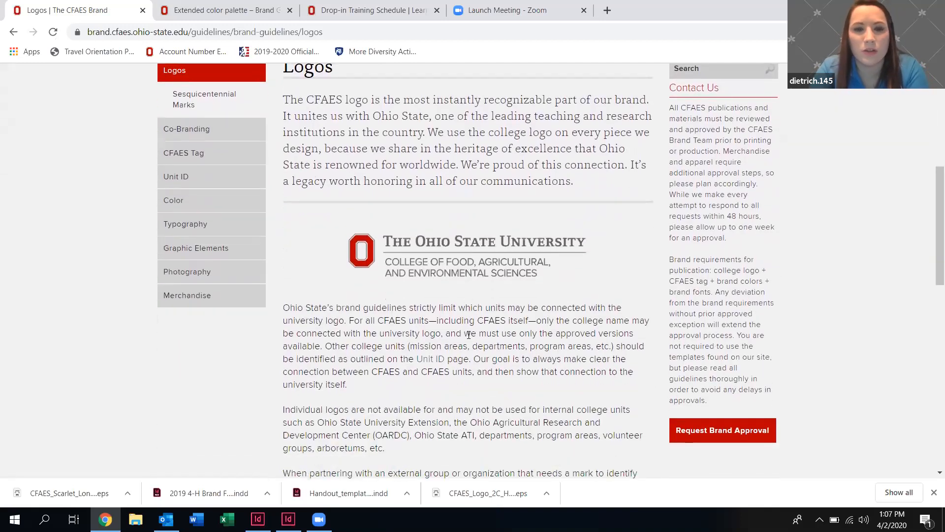
scroll(468, 338, down, 2)
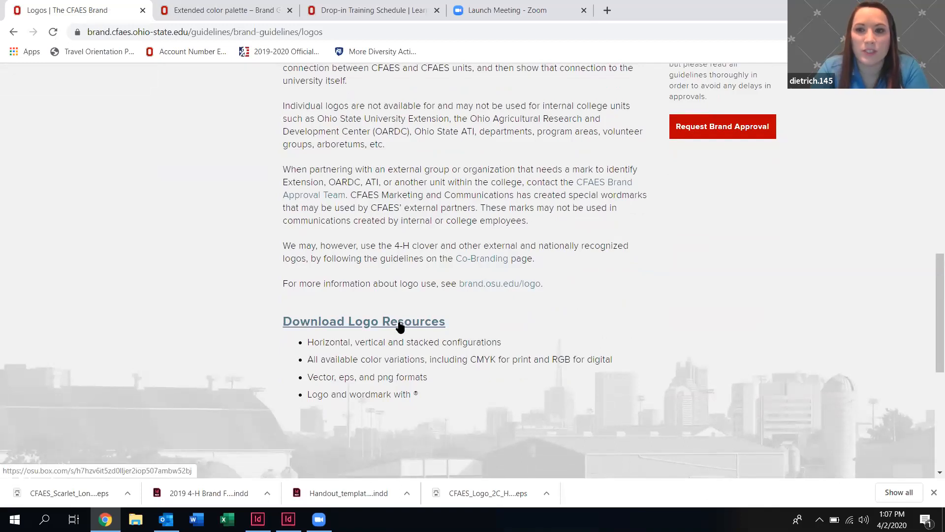
click(400, 326)
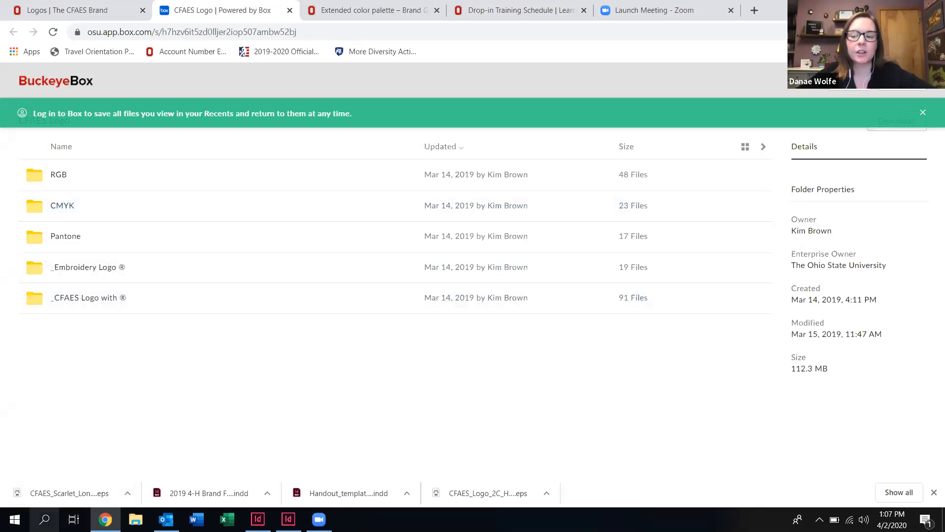
click(44, 519)
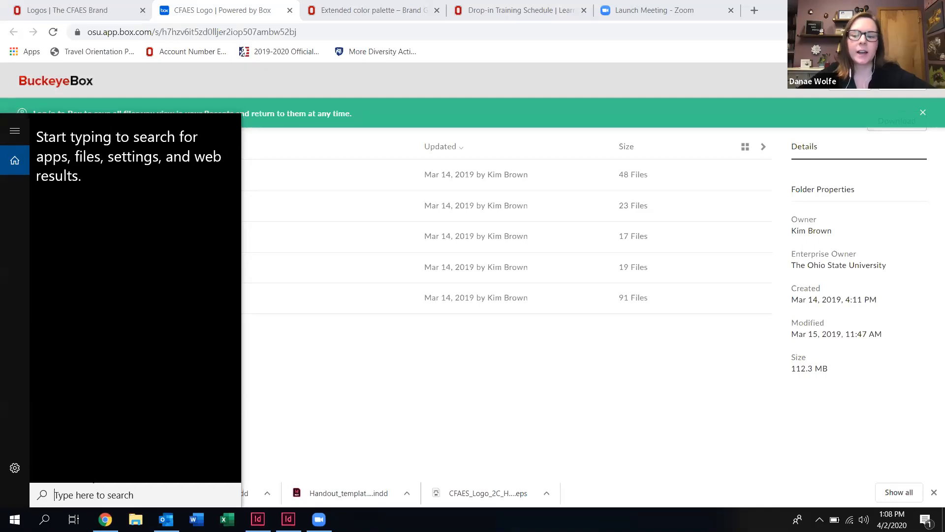
text(ph)
key(BackSpace)
key(BackSpace)
text(port)
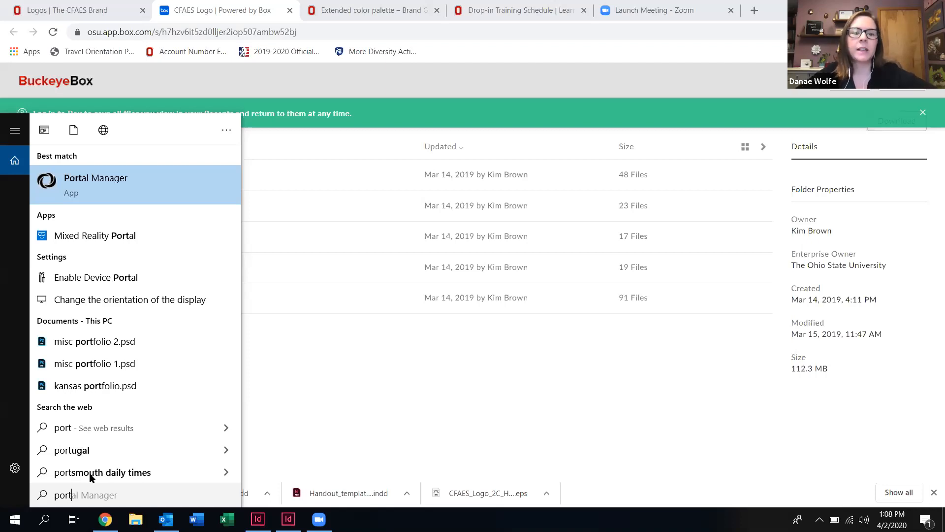
click(414, 350)
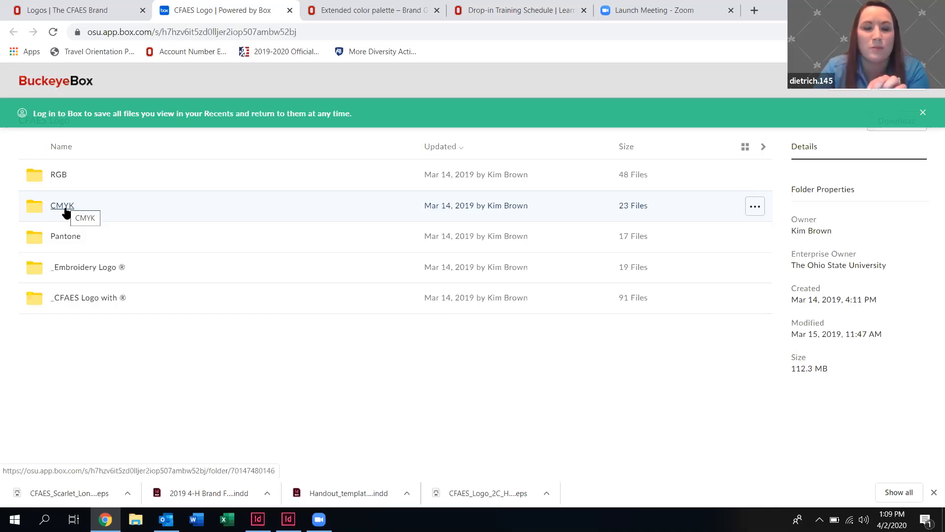
Download CFAES_Logo_2C_Horiz_CMYK.eps from the CMYK, EPS, Horizontal folder and close the logo download page.
click(63, 206)
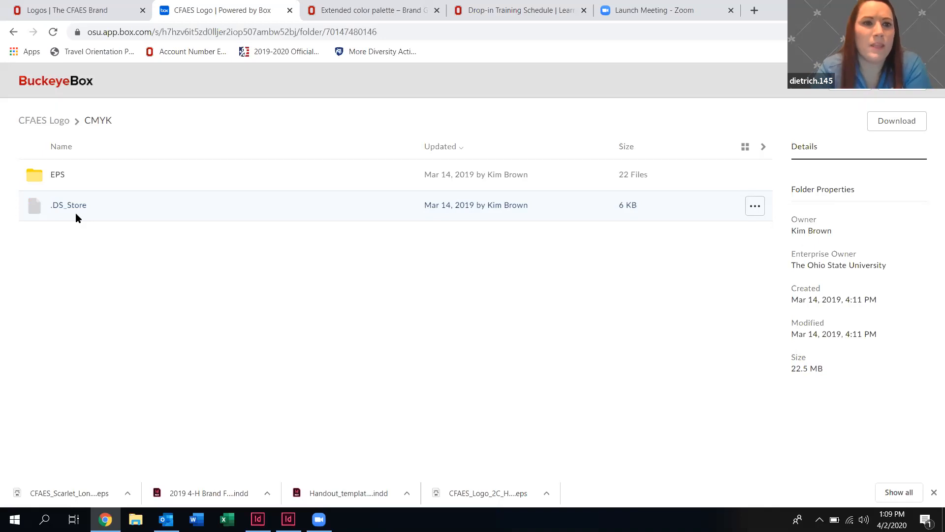
click(57, 176)
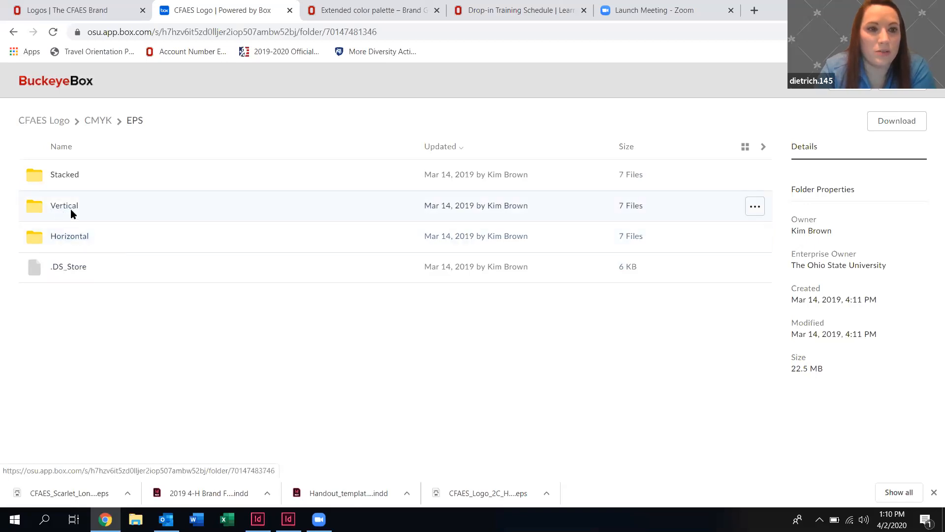
click(72, 238)
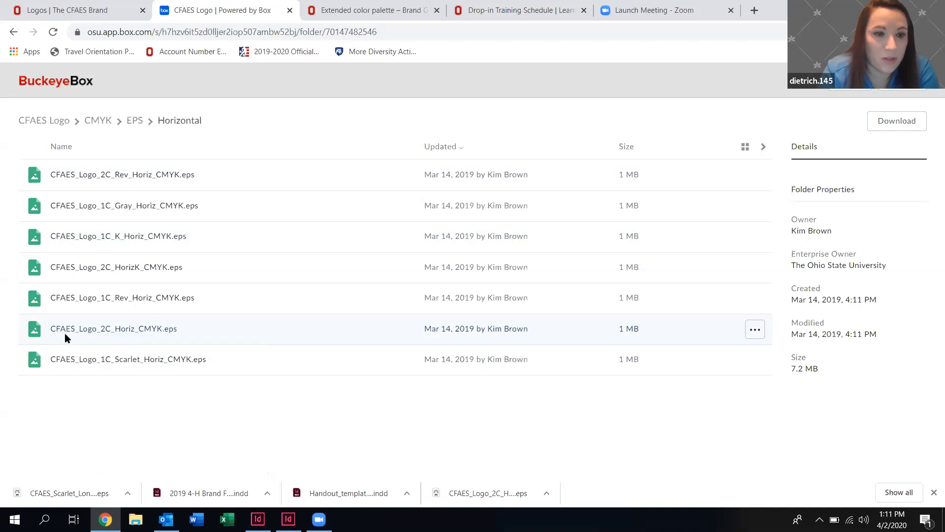
click(100, 331)
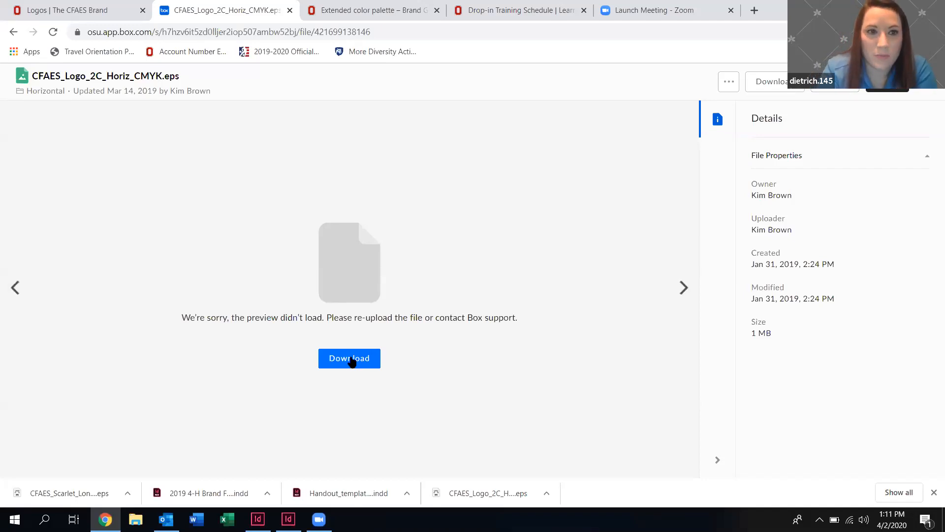
click(352, 361)
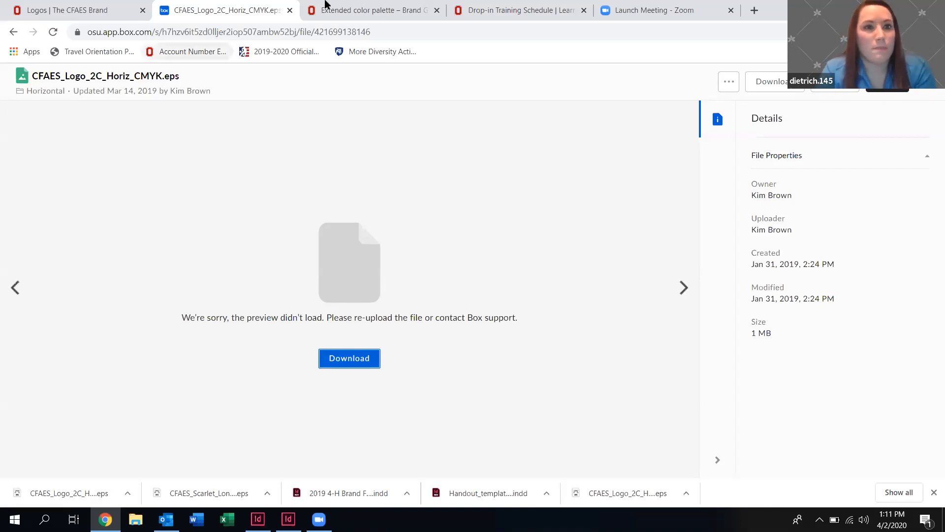
click(290, 11)
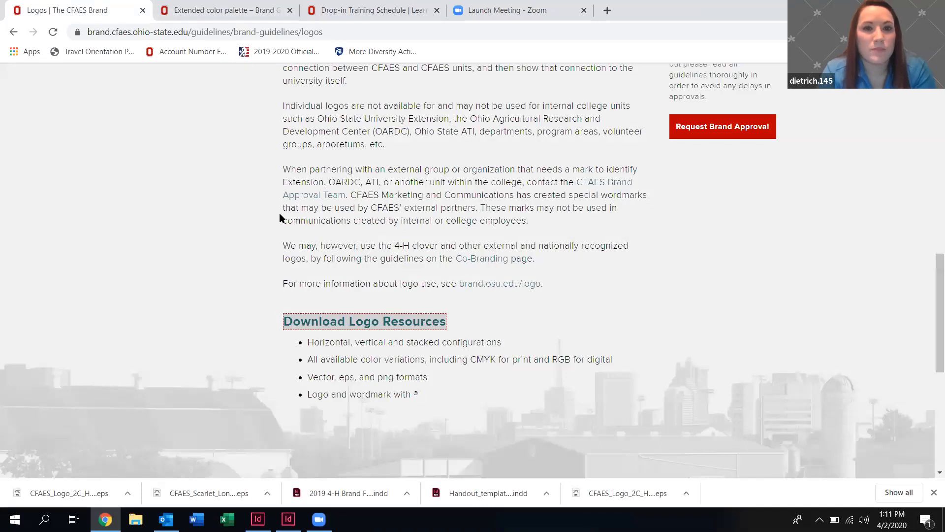
Open the CFAES Tag guidelines page and go to the tag download resources.
scroll(279, 218, up, 8)
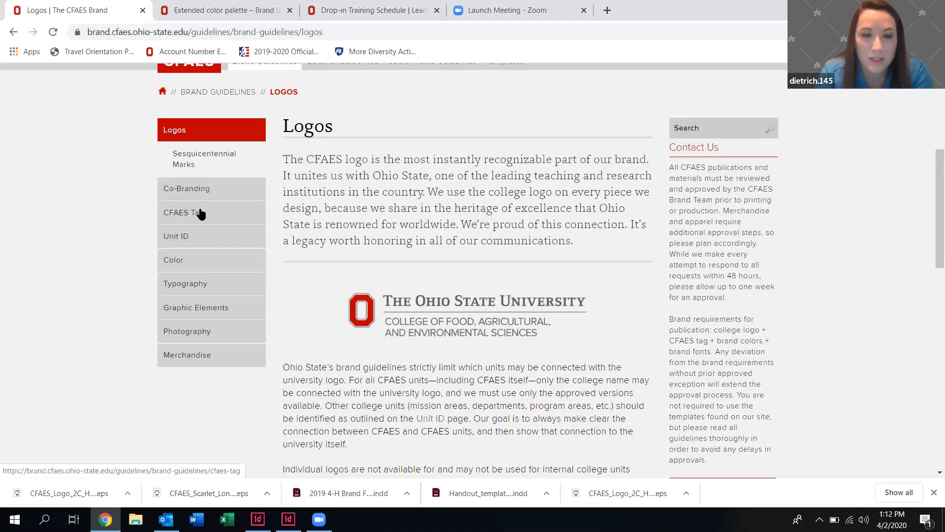
click(201, 213)
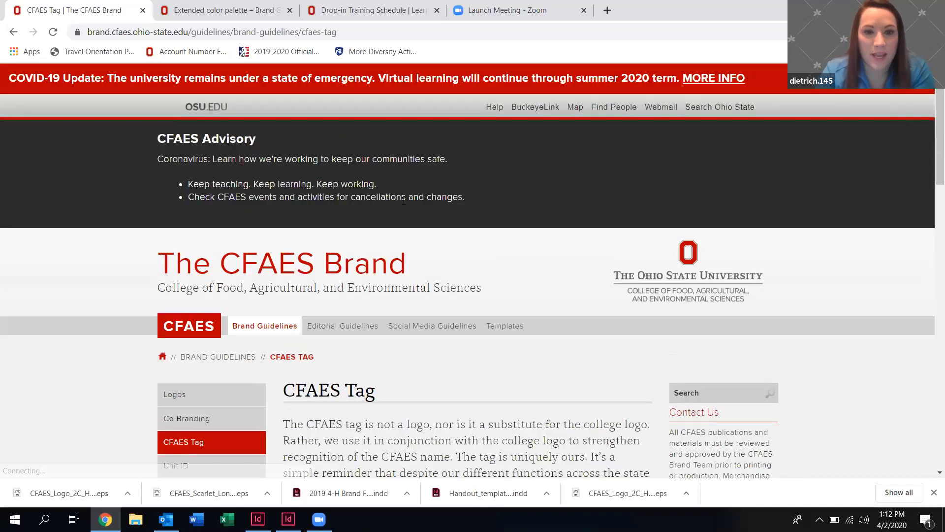
scroll(436, 332, down, 5)
scroll(439, 339, down, 2)
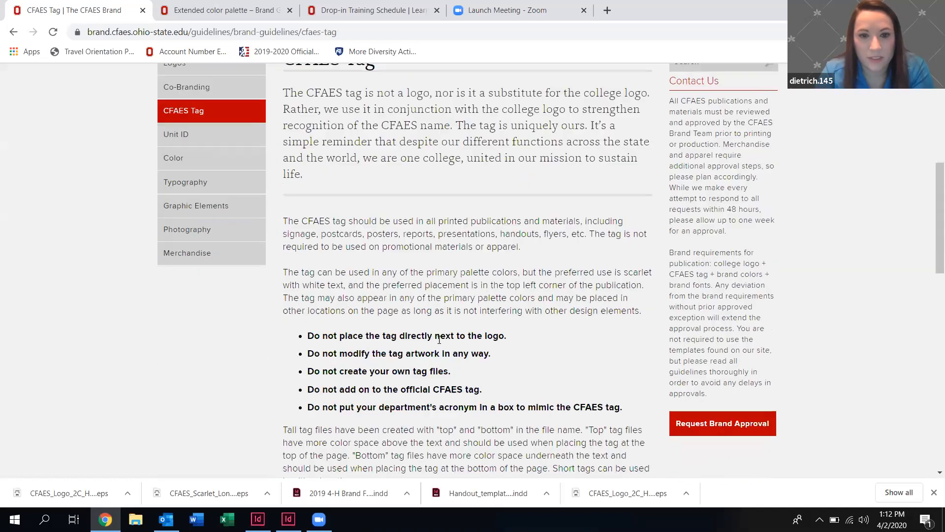
scroll(438, 338, down, 7)
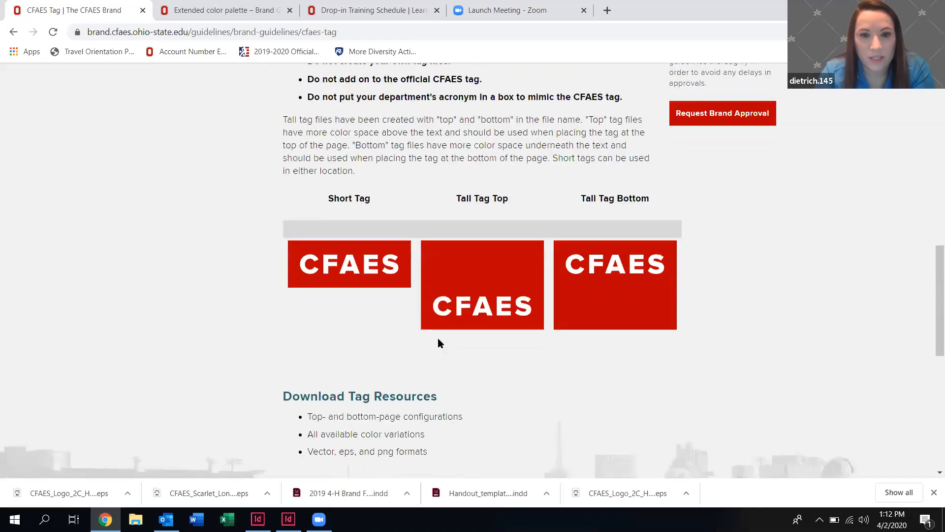
click(409, 328)
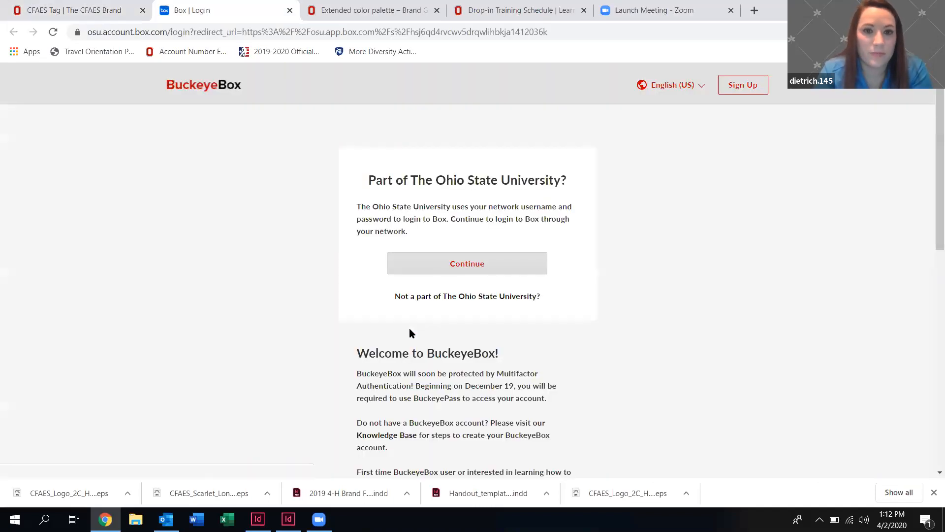
Log in to BuckeyeBox with the prefilled university credentials and open the EPS folder inside the tag's CMYK folder.
click(457, 270)
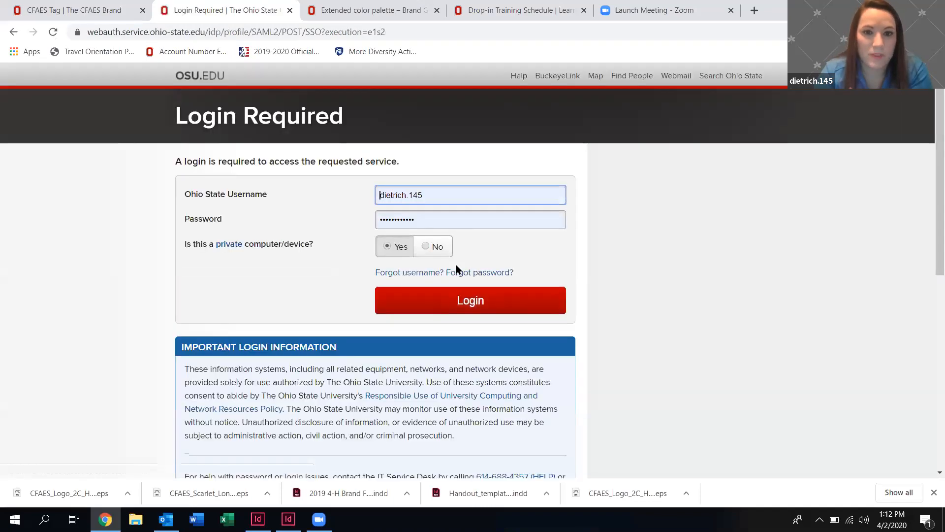
click(454, 307)
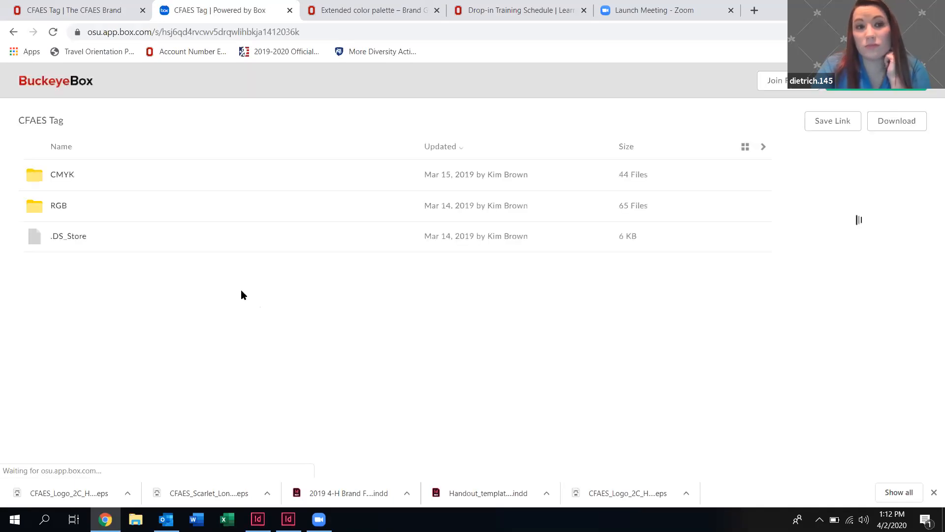
click(71, 176)
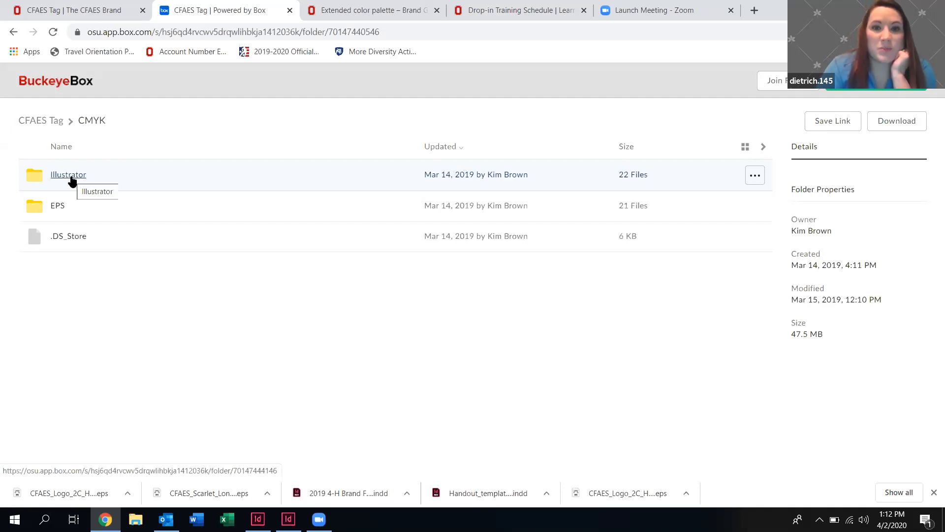
click(57, 208)
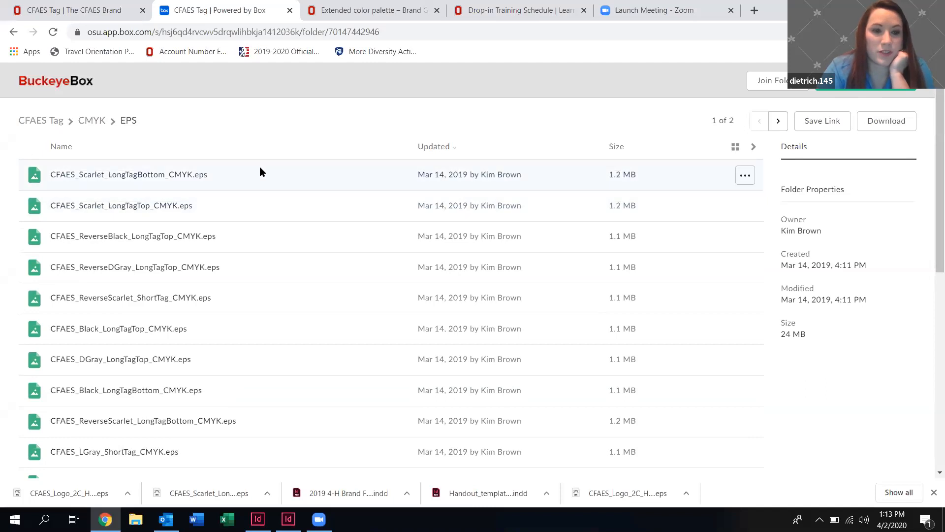
Look through the tag variants, check the flyer in InDesign, and download CFAES_Scarlet_LongTagBottom_CMYK.eps from the EPS folder.
scroll(260, 169, down, 3)
scroll(260, 171, down, 6)
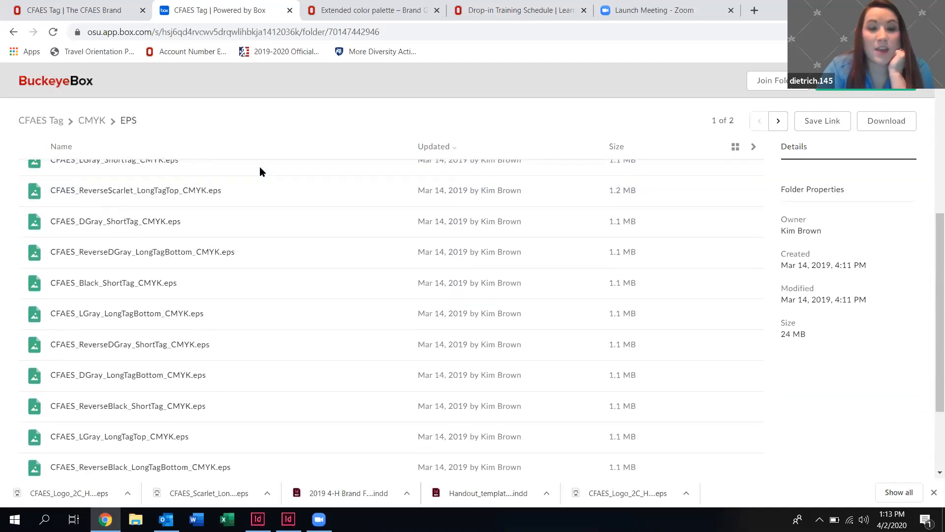
scroll(260, 171, up, 2)
scroll(260, 172, up, 6)
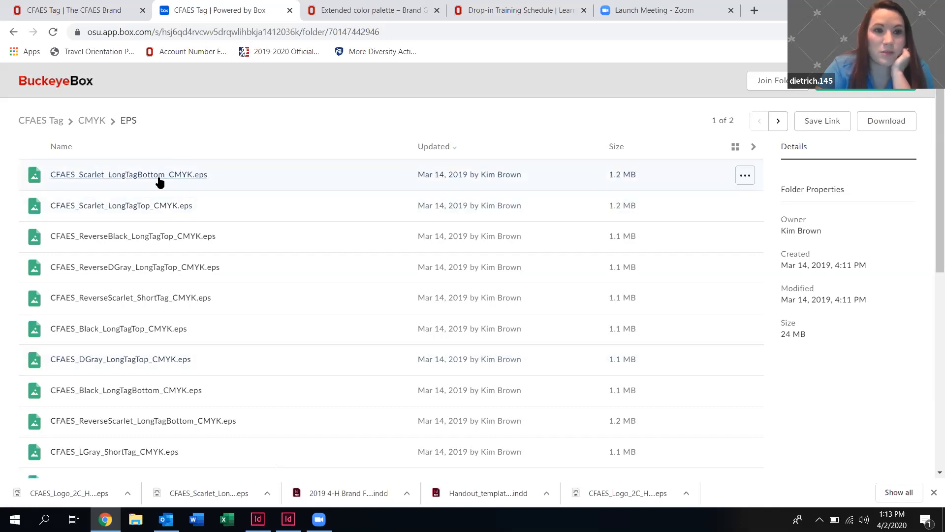
click(257, 518)
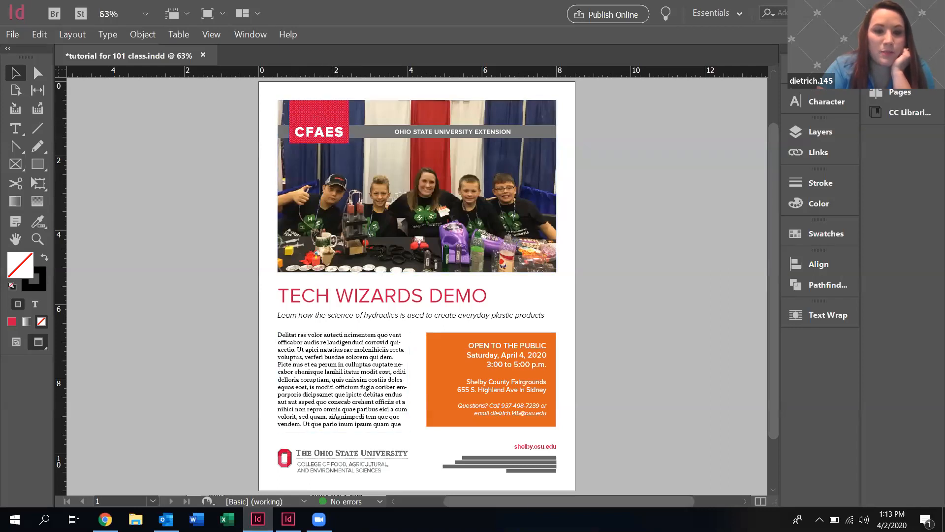
click(325, 517)
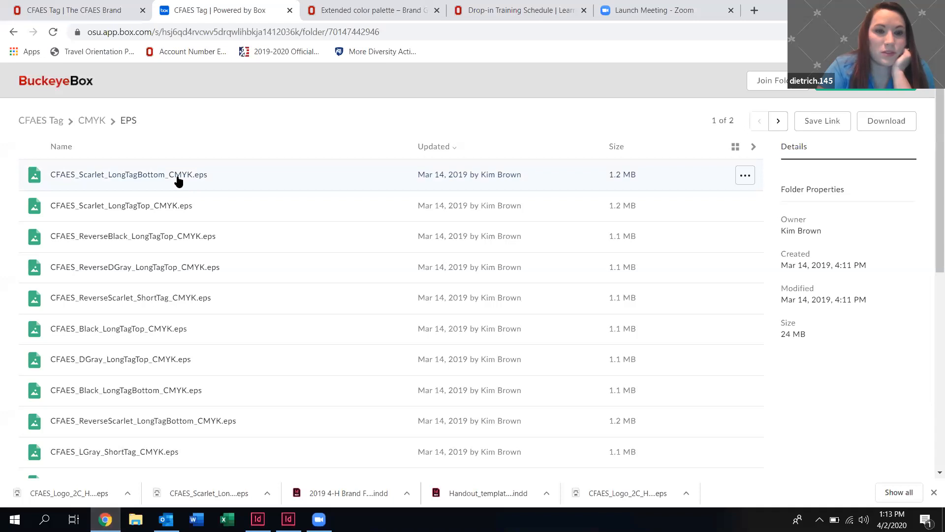
click(178, 176)
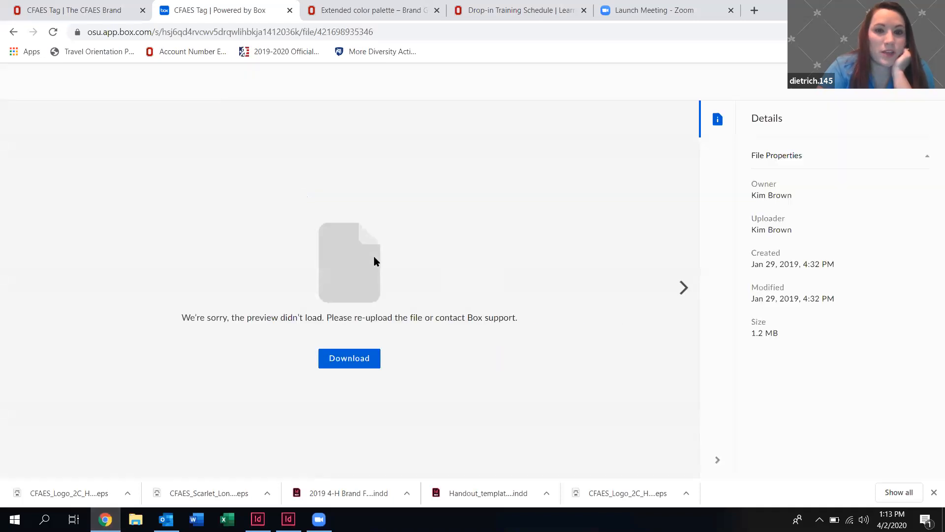
click(370, 355)
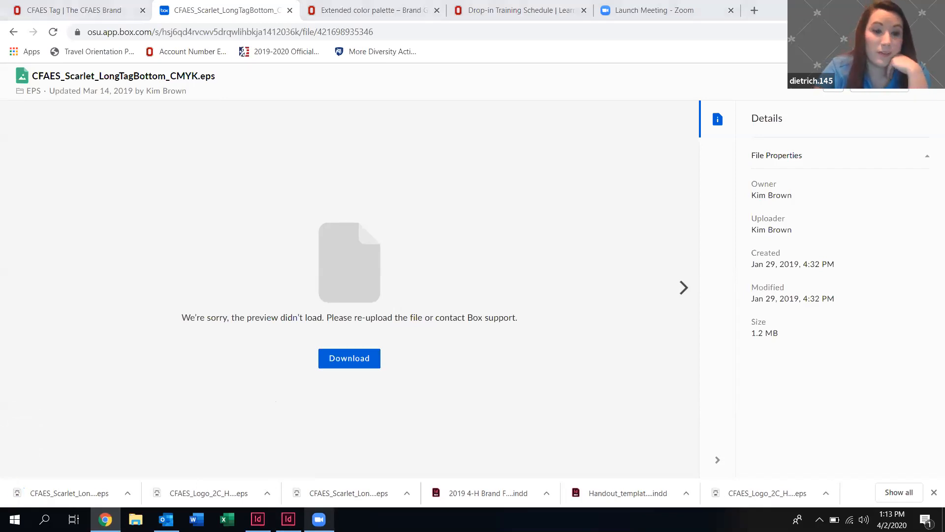
Switch to InDesign, start a new document and set its units to inches.
click(257, 518)
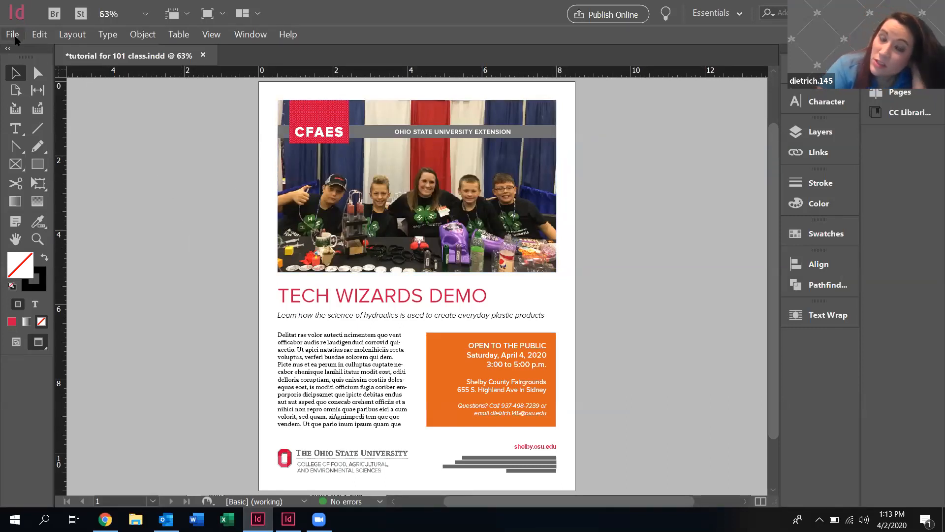
click(14, 36)
mouse_move(20, 53)
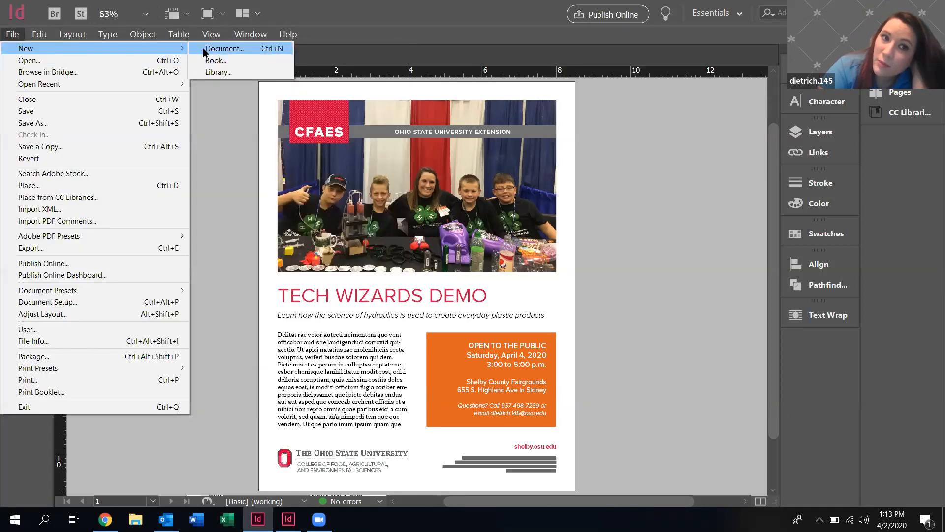
click(215, 124)
key(ctrl+n)
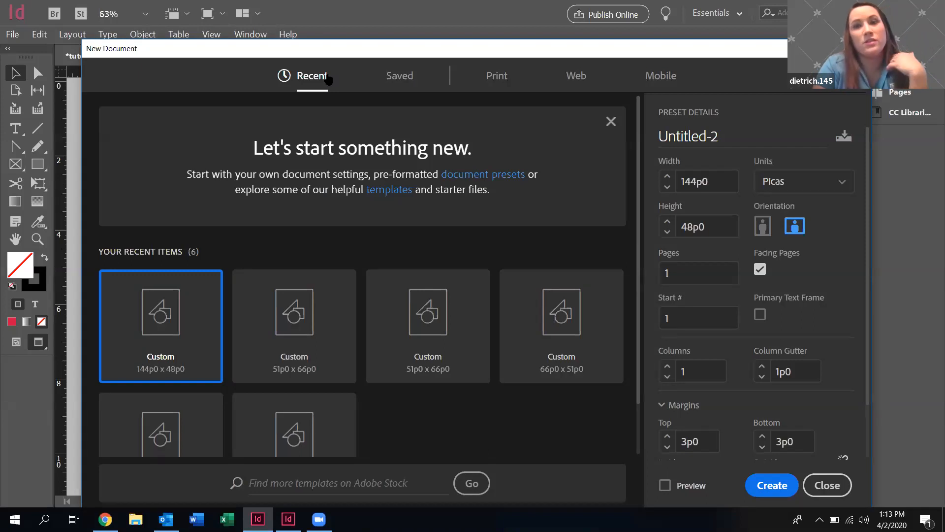
drag(228, 52, 163, 46)
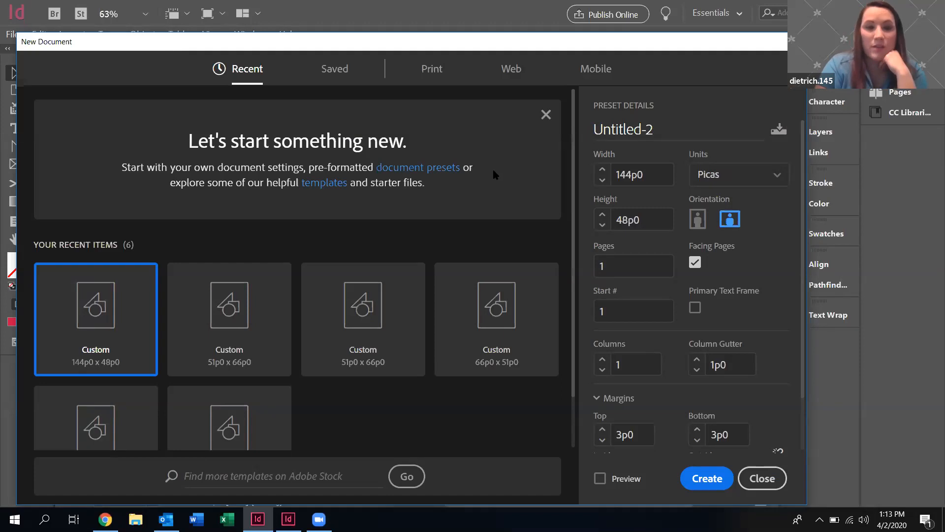
scroll(365, 243, down, 1)
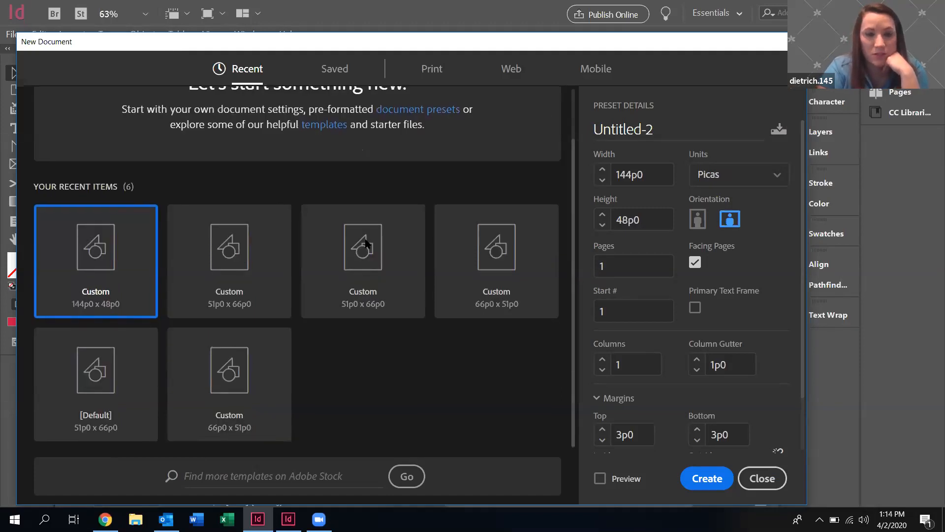
scroll(366, 244, up, 1)
drag(647, 175, 615, 175)
click(704, 183)
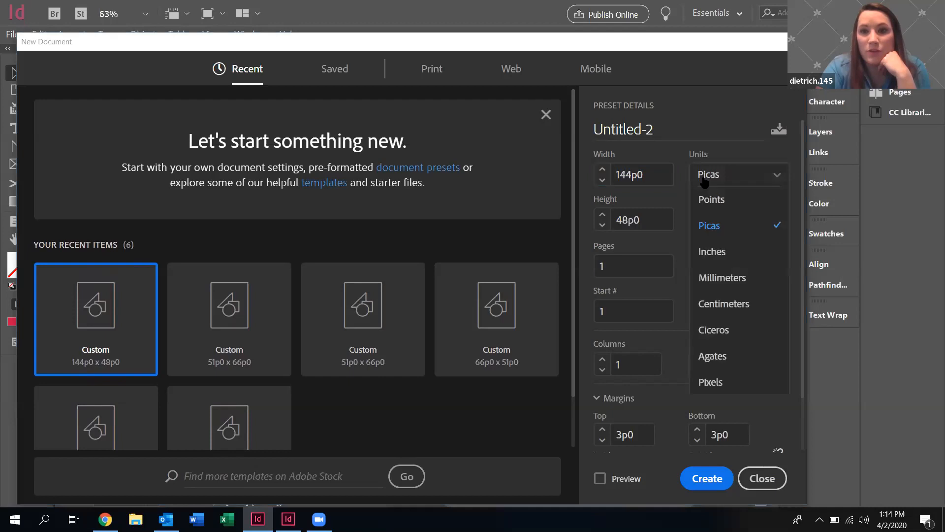
click(705, 259)
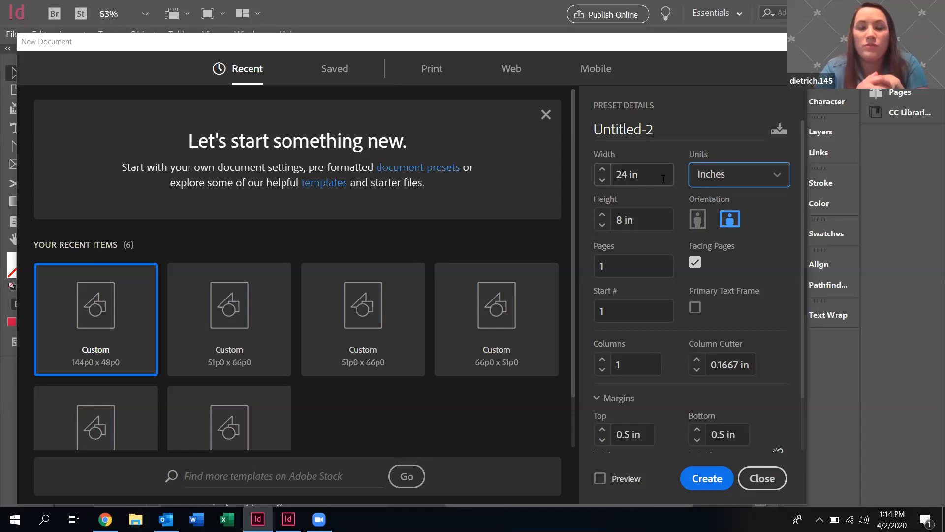
Name the new document Tutorial Flyer and set its page size to 8.5 in wide by 11 in high.
double_click(661, 132)
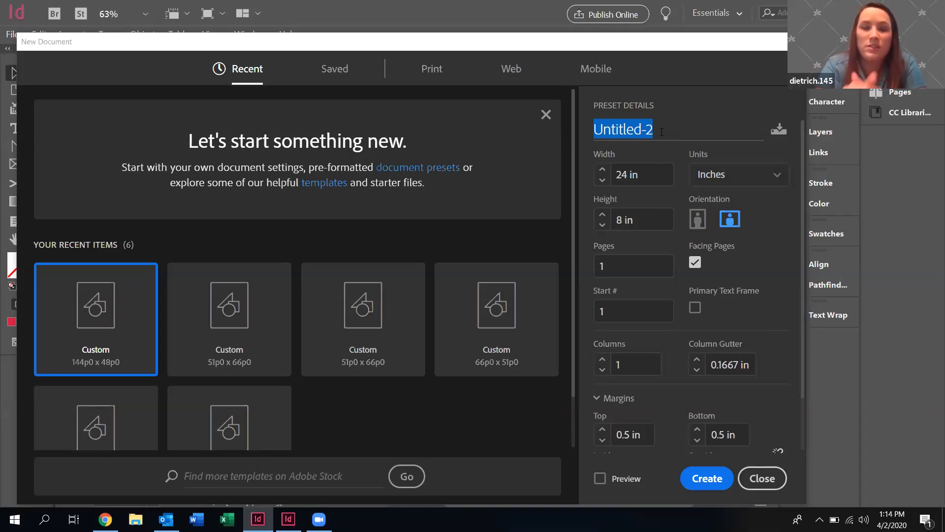
text(Tutorial Flyer)
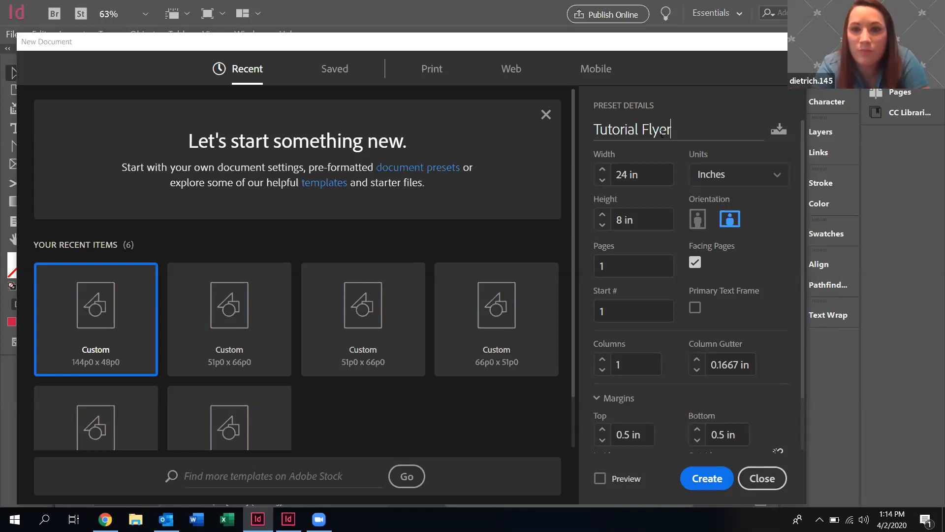
click(648, 174)
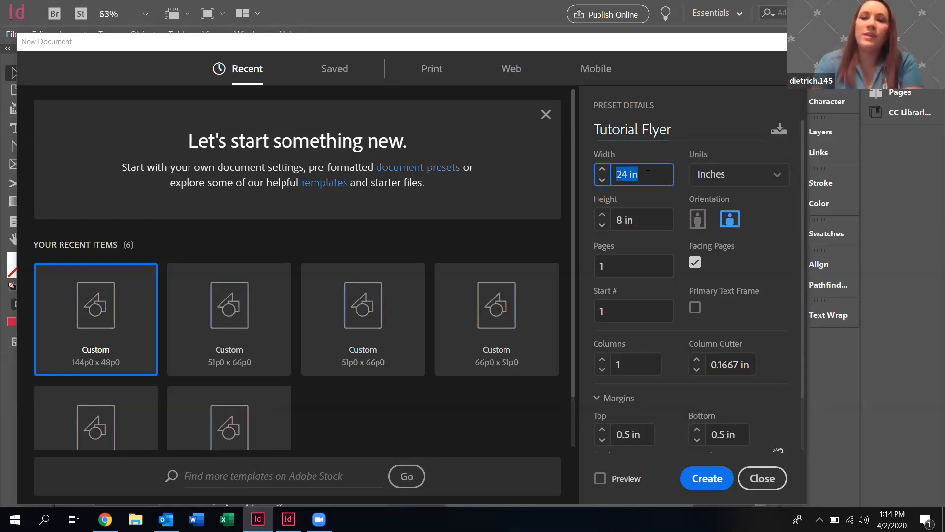
text(8.5)
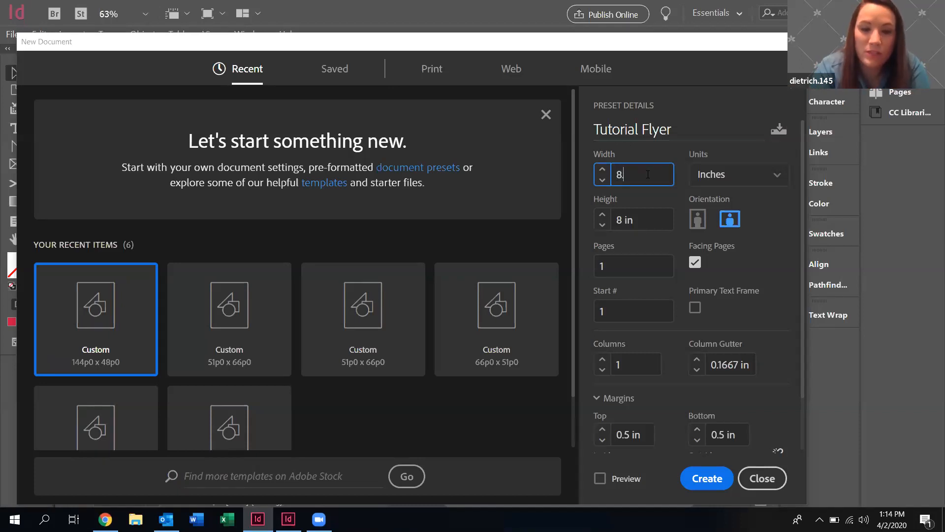
click(650, 220)
click(649, 217)
drag(648, 217, 605, 219)
text(11in)
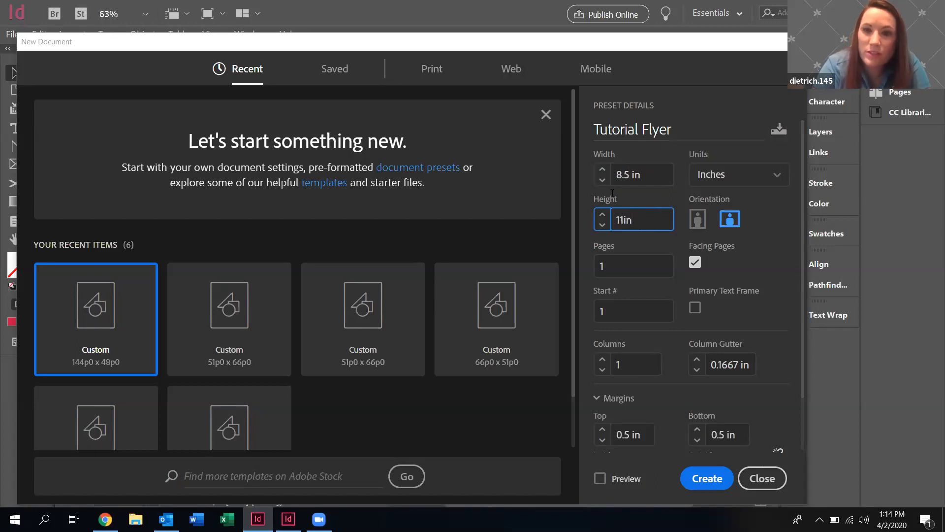
Try picas as the document units with the width entered as 8.5in, and return the units to inches.
click(659, 174)
click(705, 182)
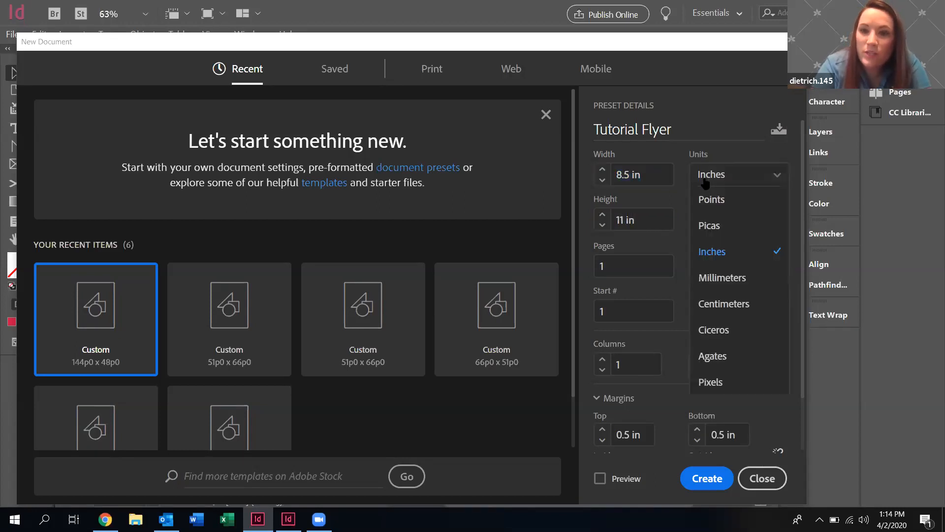
click(708, 225)
click(664, 180)
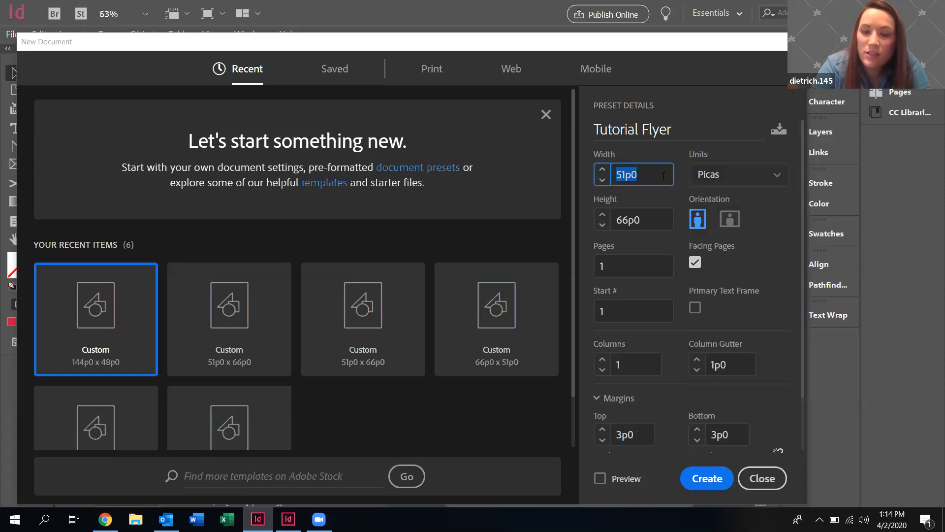
text(8.5in)
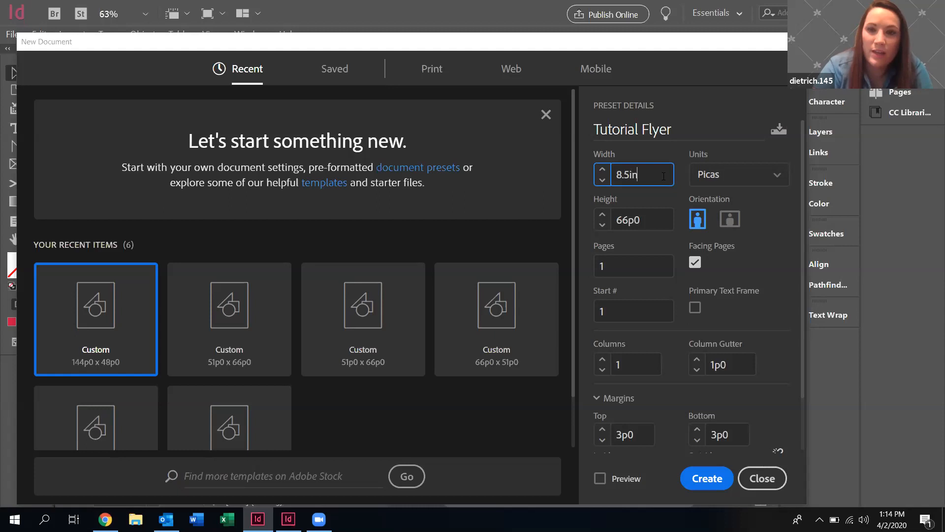
key(Tab)
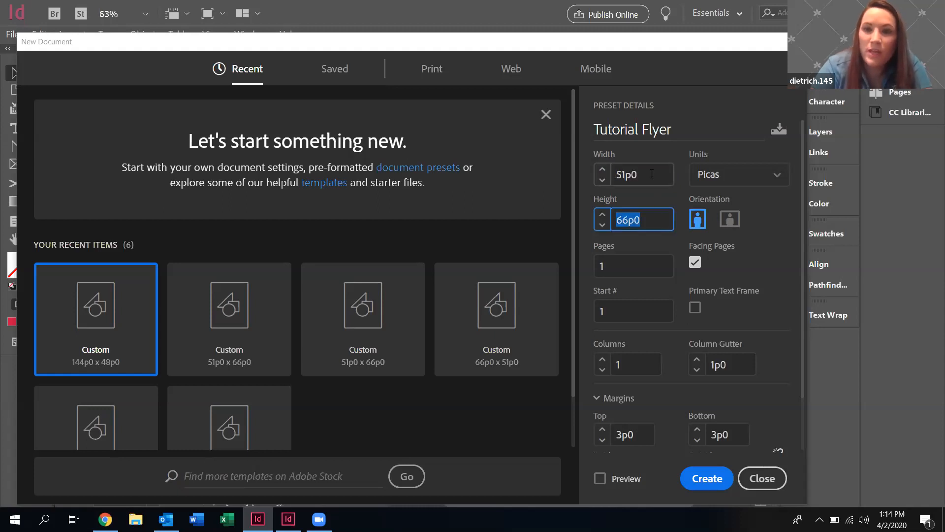
click(651, 174)
click(707, 182)
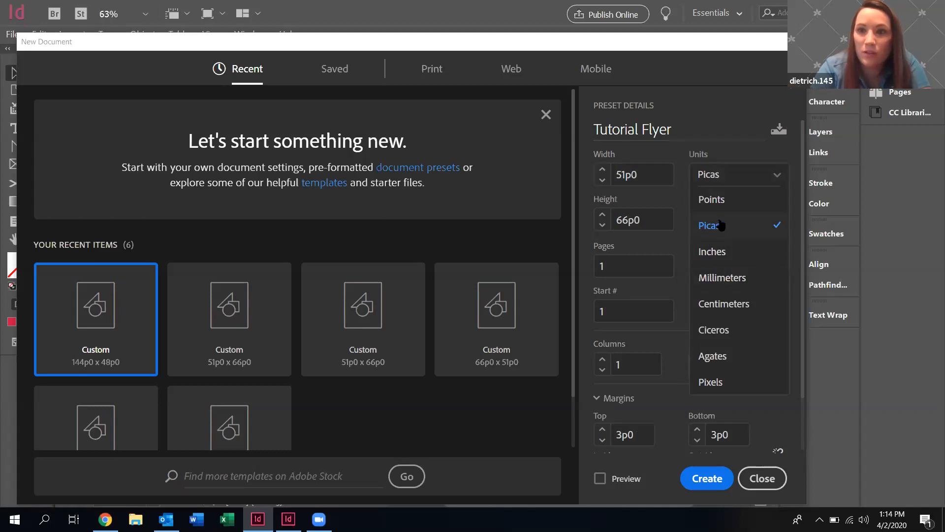
click(713, 251)
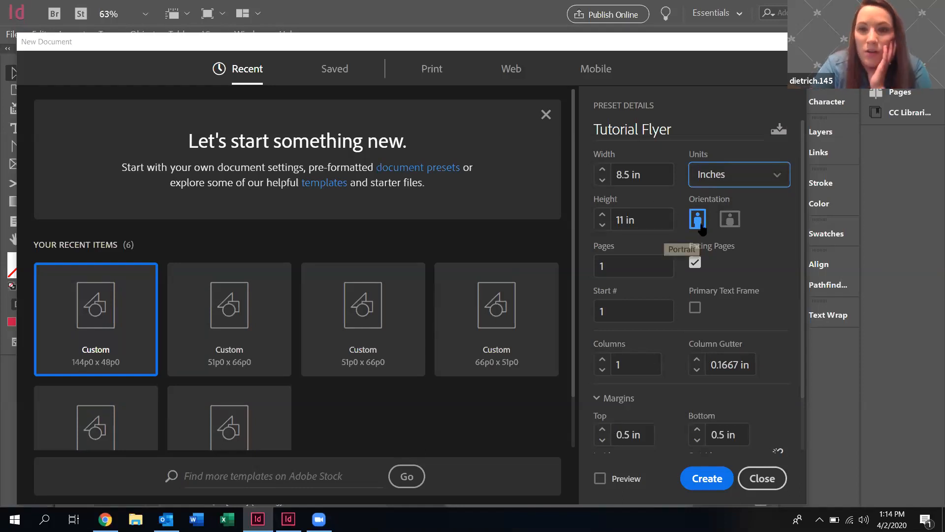
Turn off facing pages and set up two columns with a 0.5 in column gutter.
double_click(639, 263)
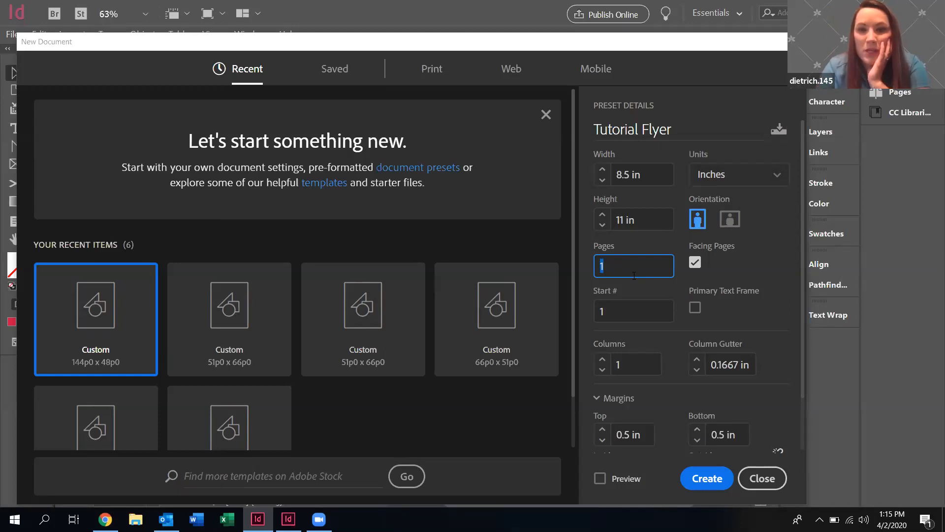
click(695, 264)
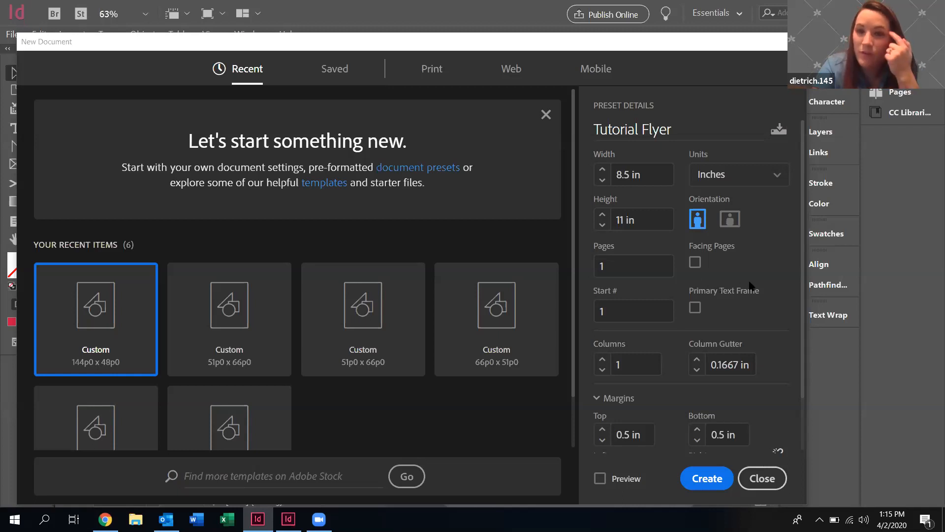
scroll(749, 283, down, 2)
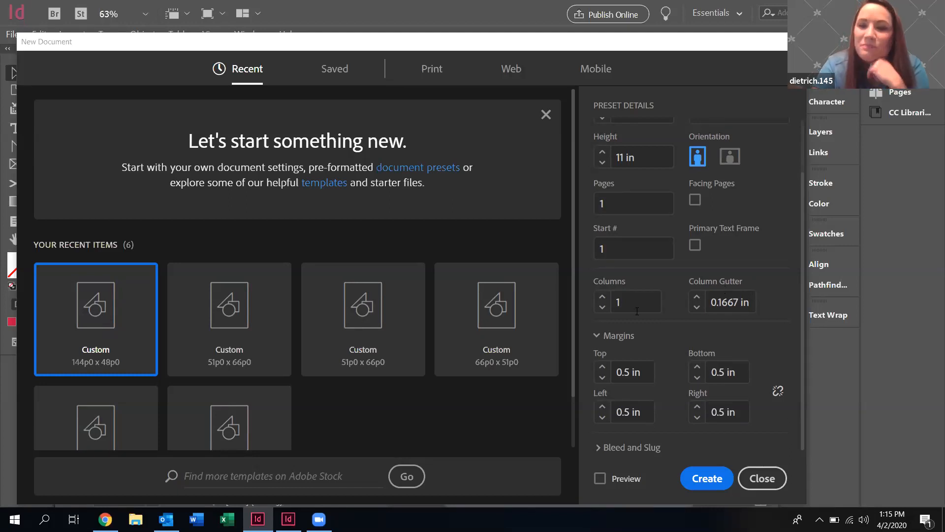
click(603, 302)
click(603, 298)
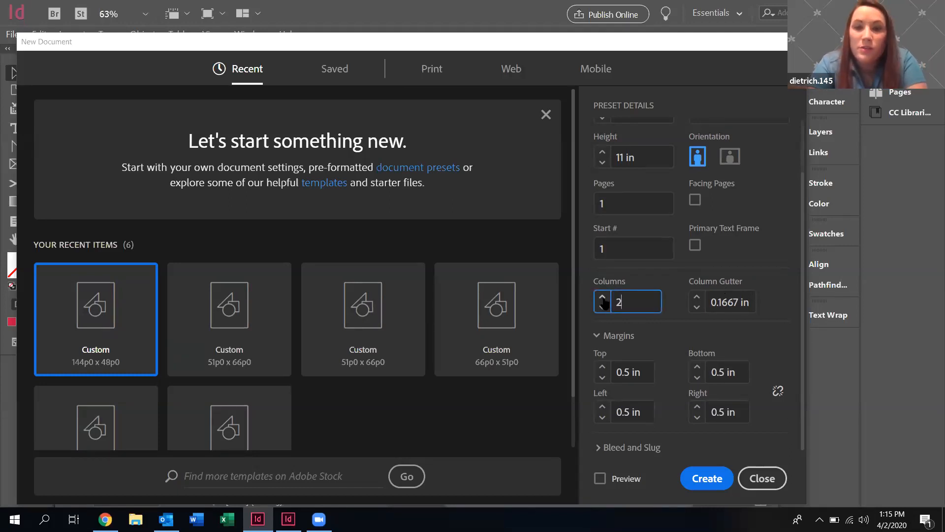
key(Tab)
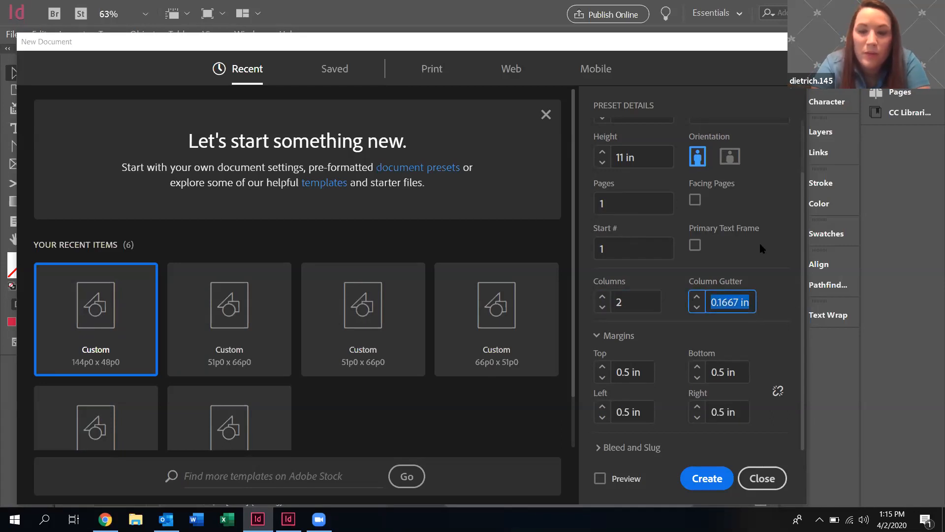
text(.5in)
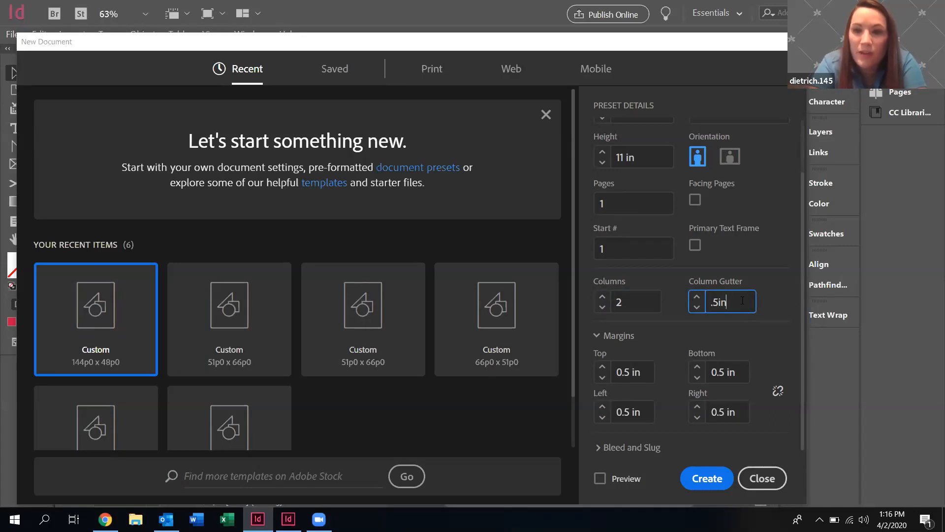
click(645, 309)
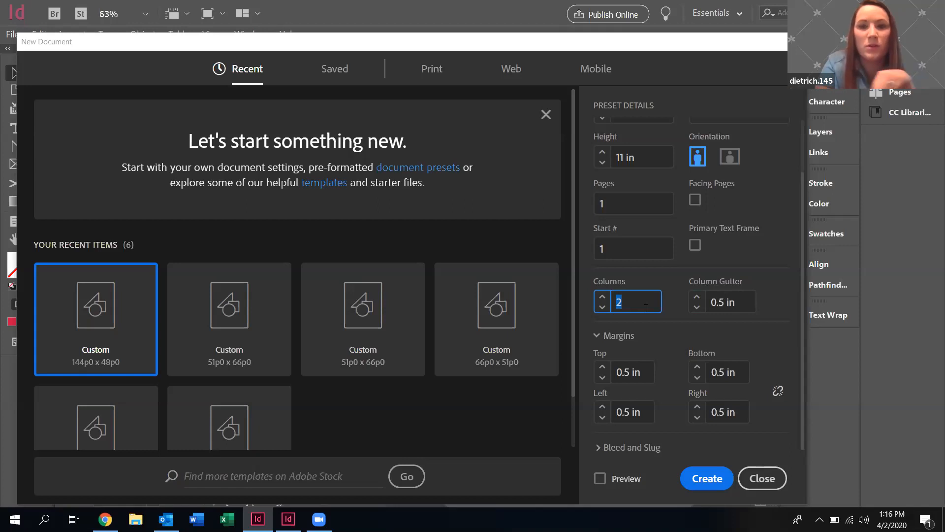
Review the margin and the bleed and slug settings, and create the Tutorial Flyer document.
click(641, 376)
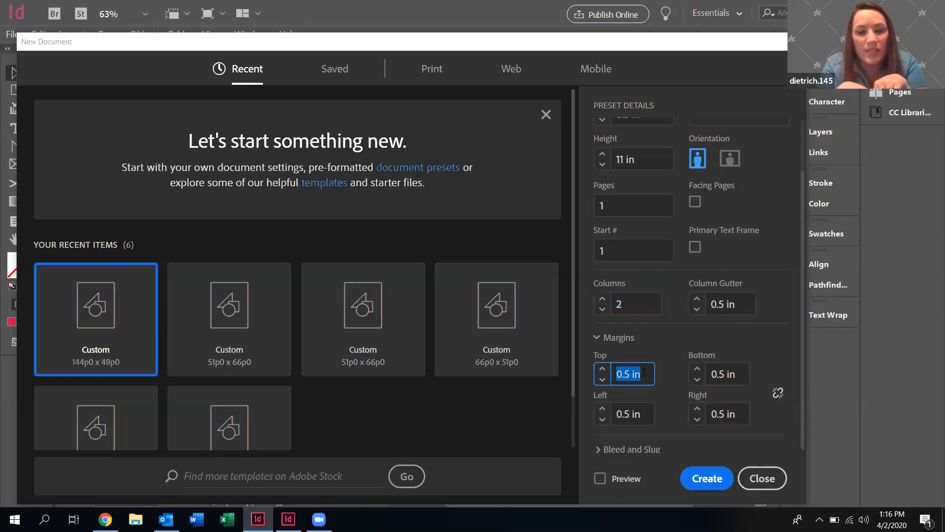
click(619, 449)
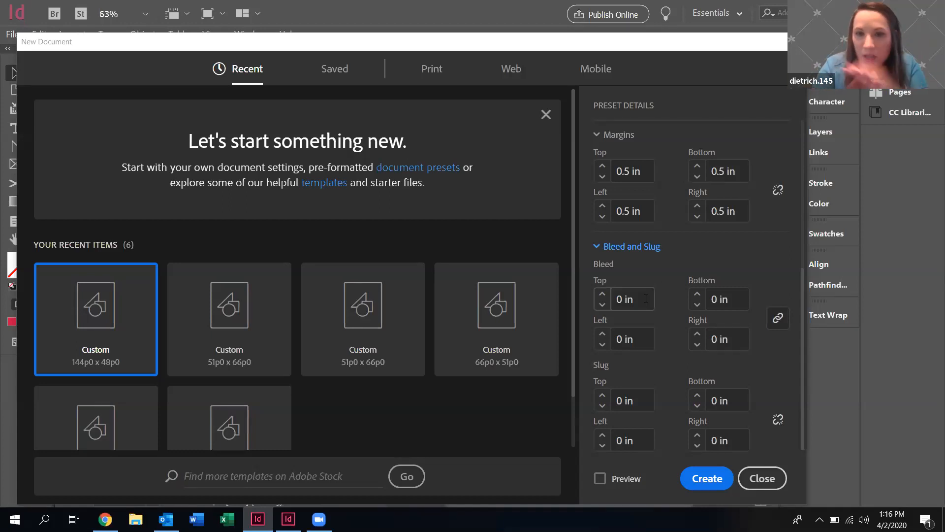
click(677, 295)
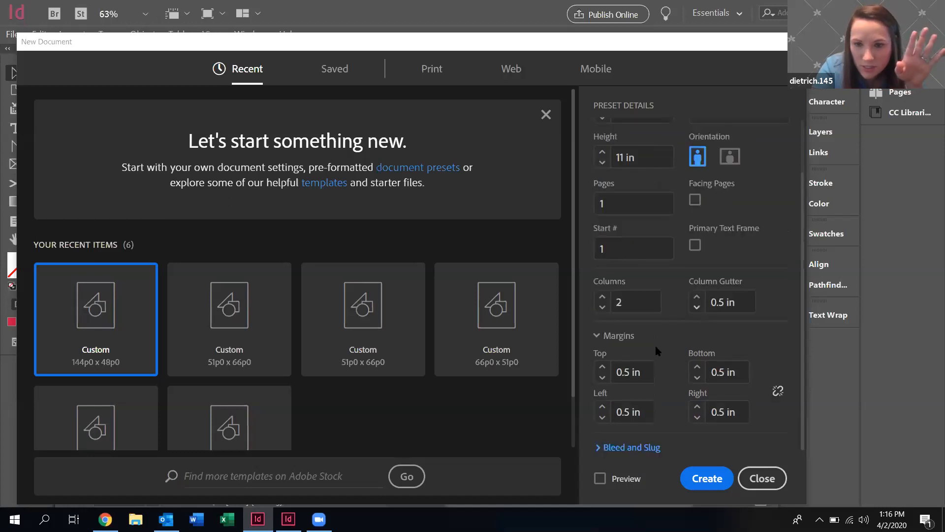
click(704, 479)
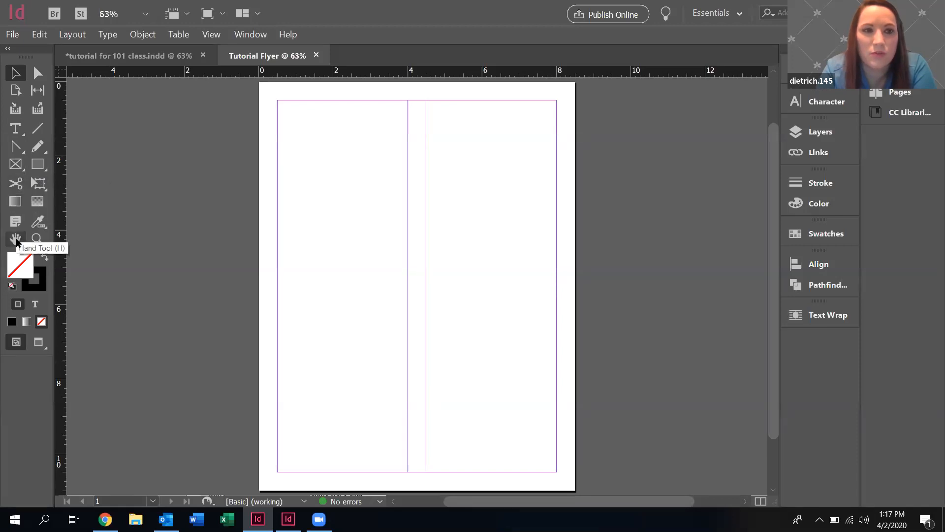
Compare the Normal and Preview screen modes in the new flyer and in tutorial for 101 class.indd, and return to Tutorial Flyer.
click(40, 343)
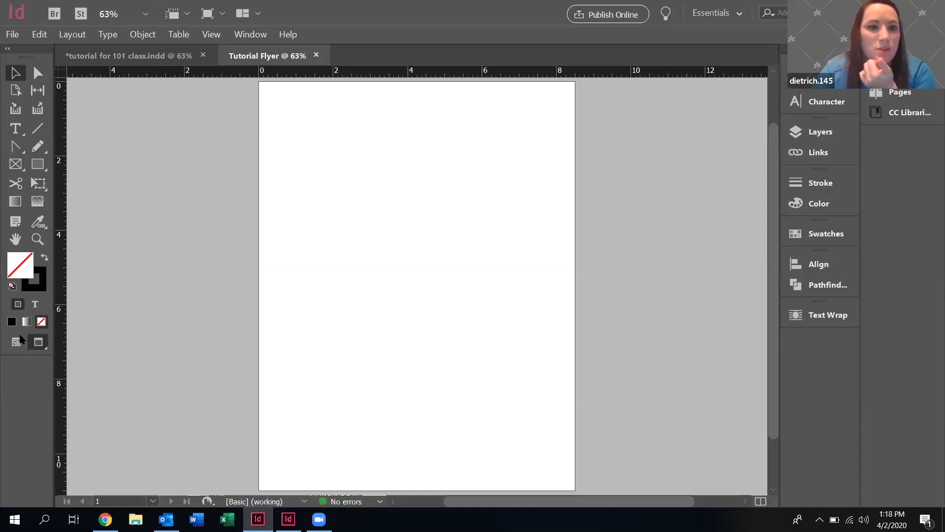
key(w)
click(131, 56)
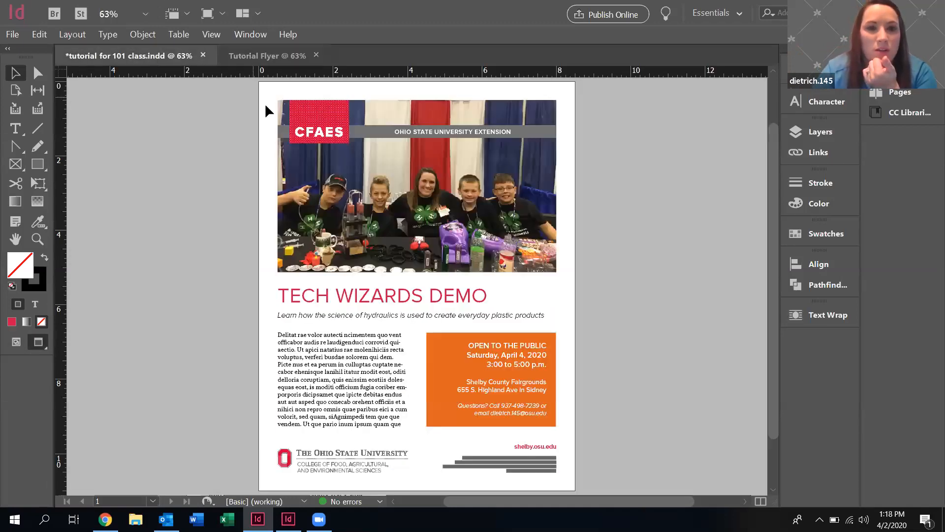
click(16, 343)
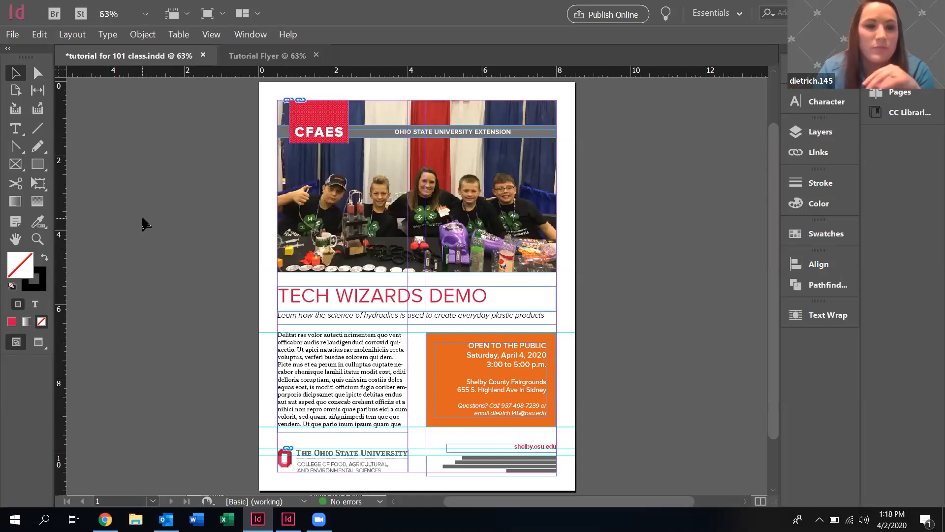
key(w)
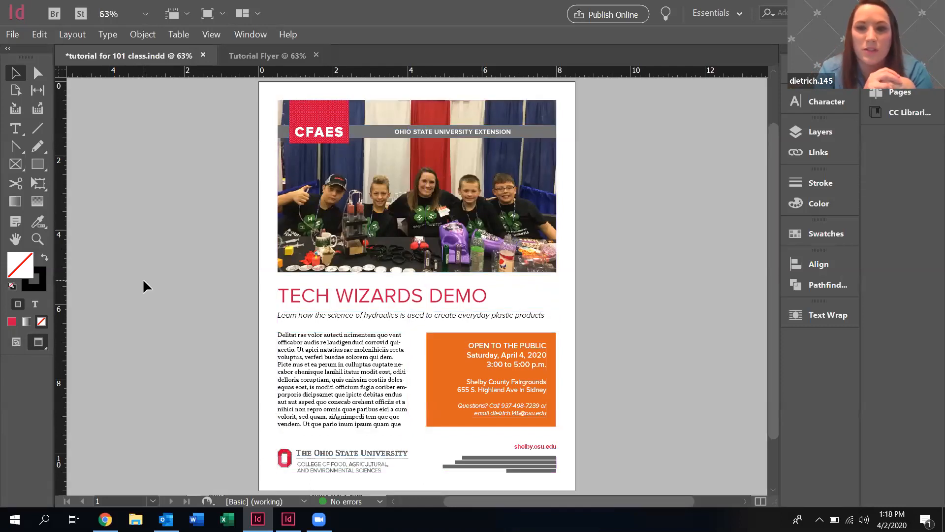
click(16, 342)
click(17, 342)
click(17, 342)
click(16, 342)
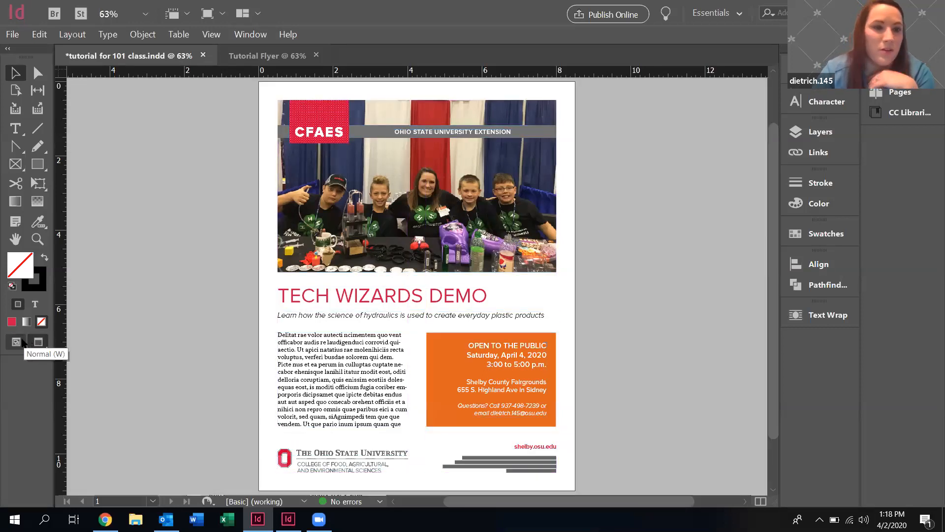
click(16, 342)
key(ctrl+Tab)
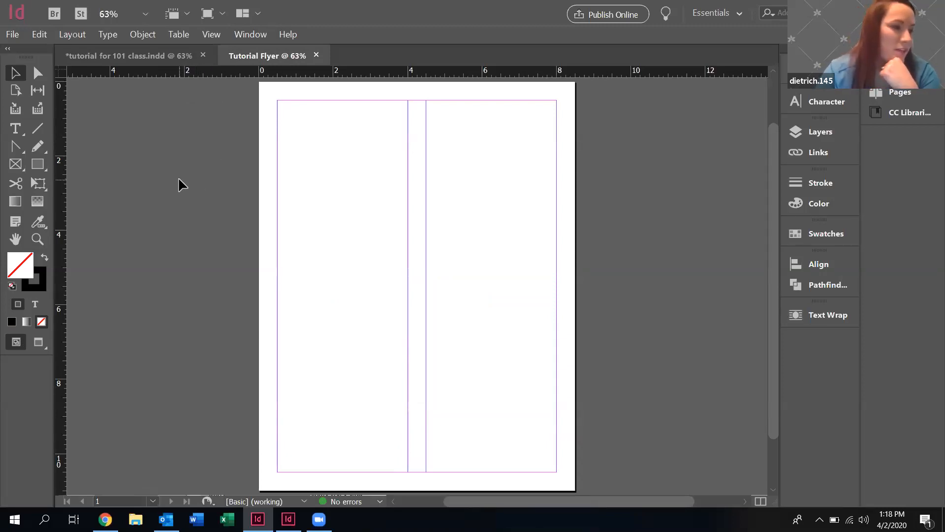
Set the display performance of Tutorial Flyer to High Quality Display.
click(212, 34)
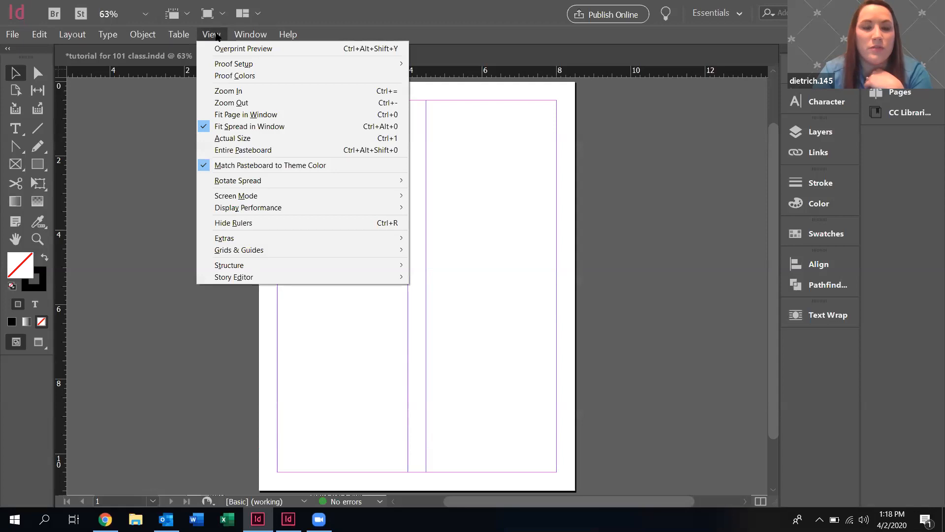
mouse_move(251, 209)
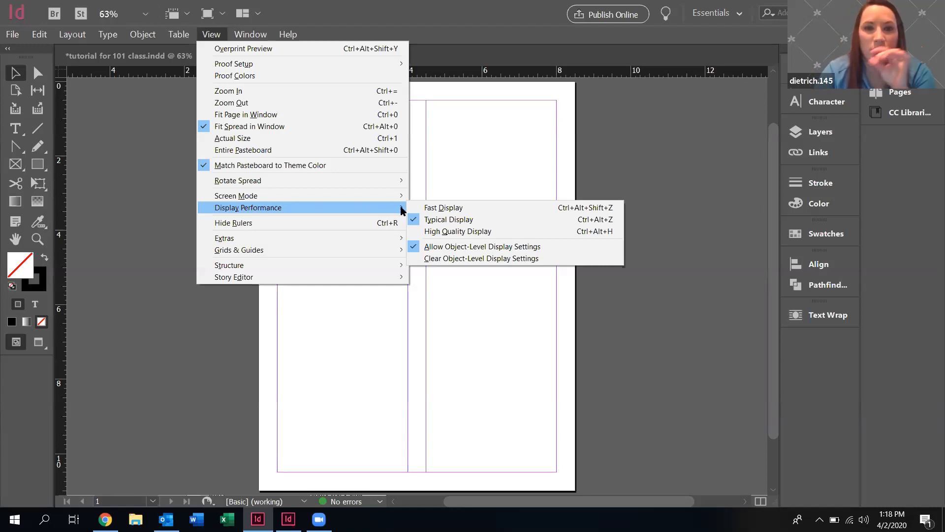
click(439, 232)
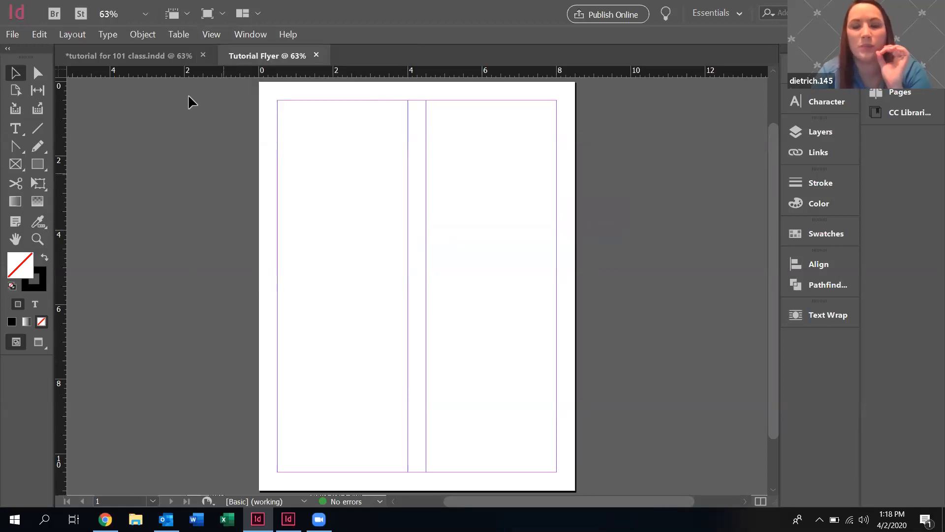
In tutorial for 101 class.indd, set the display performance to High Quality Display and turn on the preview screen mode.
click(158, 62)
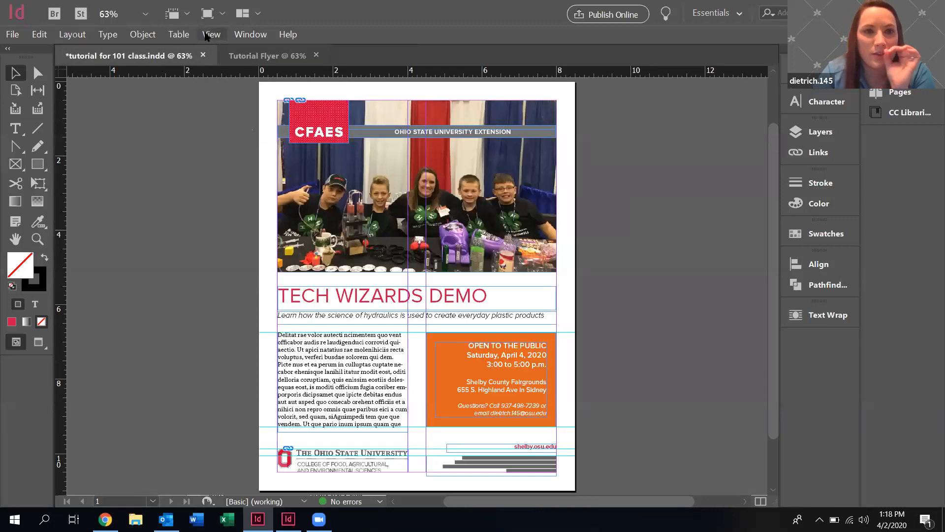
click(211, 34)
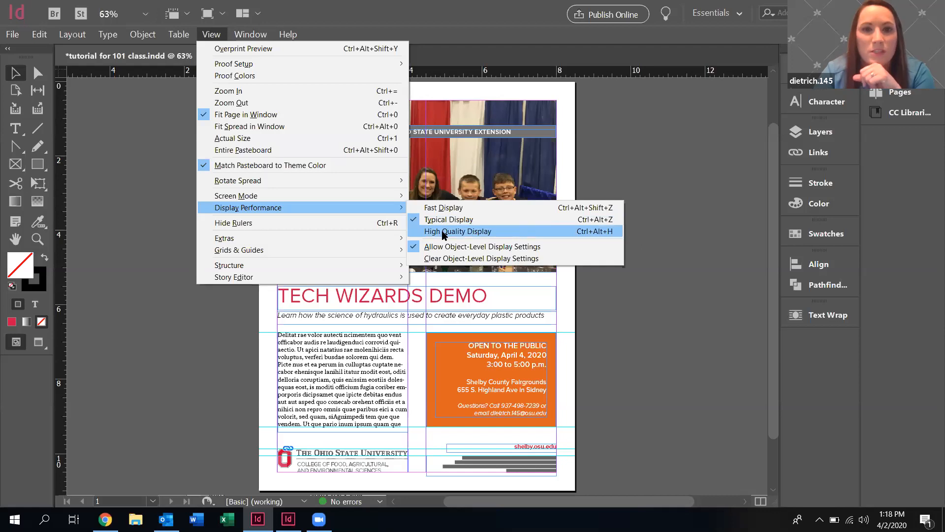
click(444, 232)
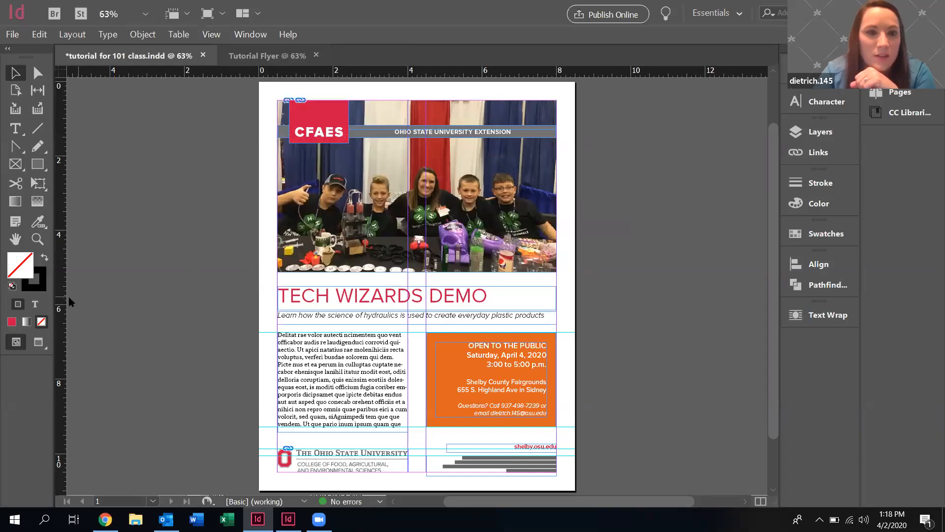
key(w)
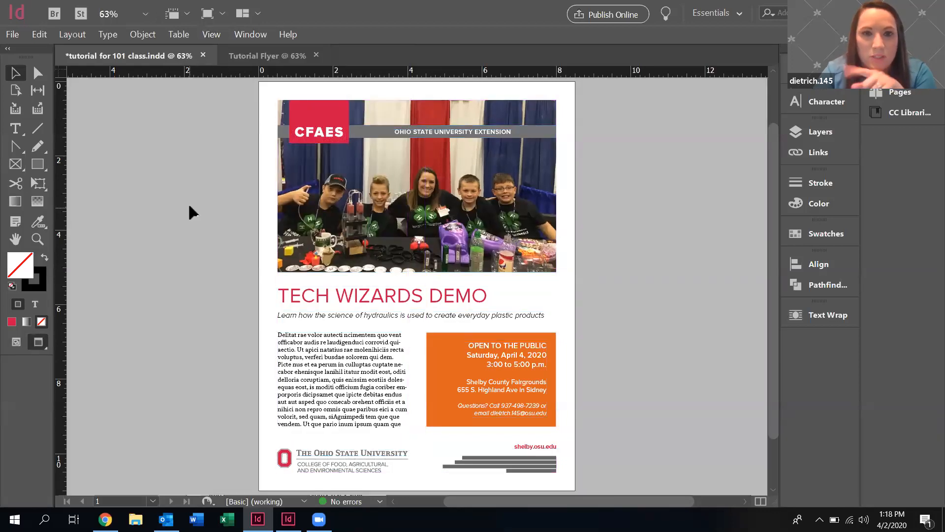
Return the sample flyer's display performance to Typical Display.
click(212, 34)
mouse_move(252, 208)
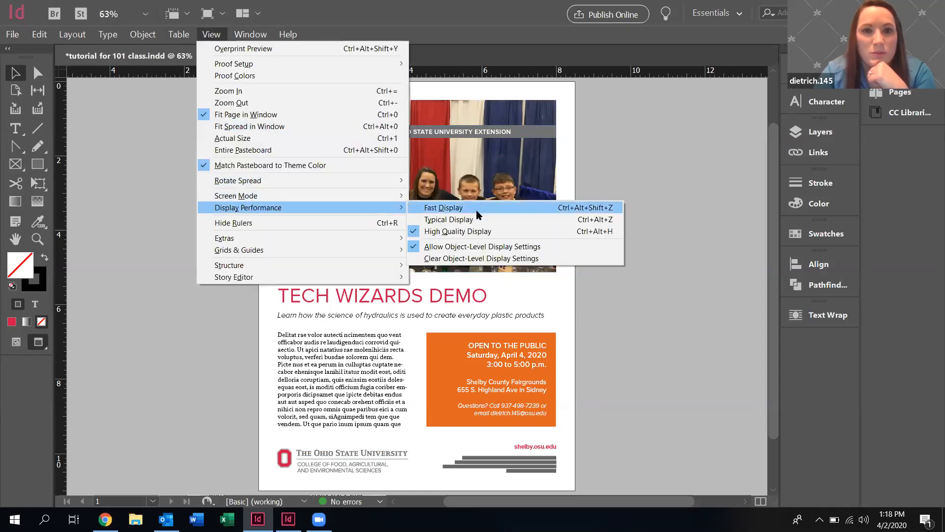
click(474, 219)
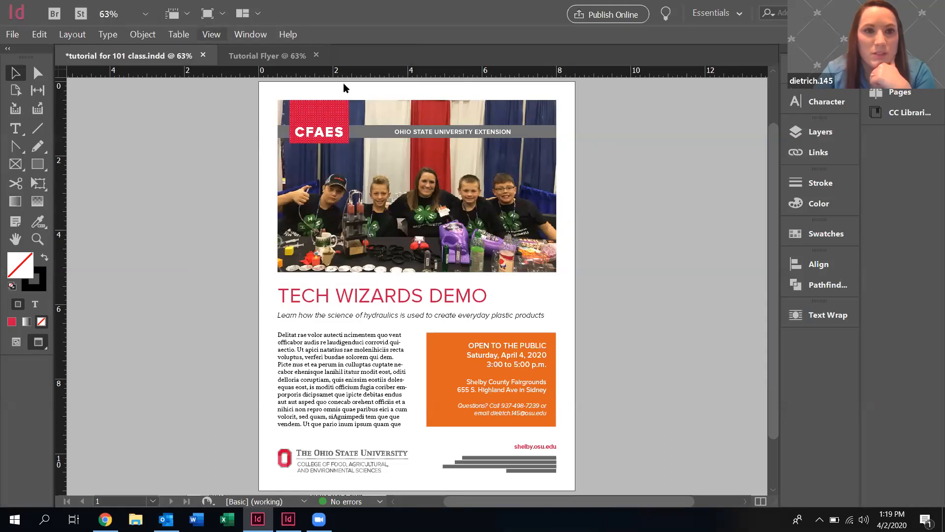
Set the sample flyer's display performance to Fast Display, look over the page, and return to Tutorial Flyer.
key(alt+v)
key(Escape)
click(211, 34)
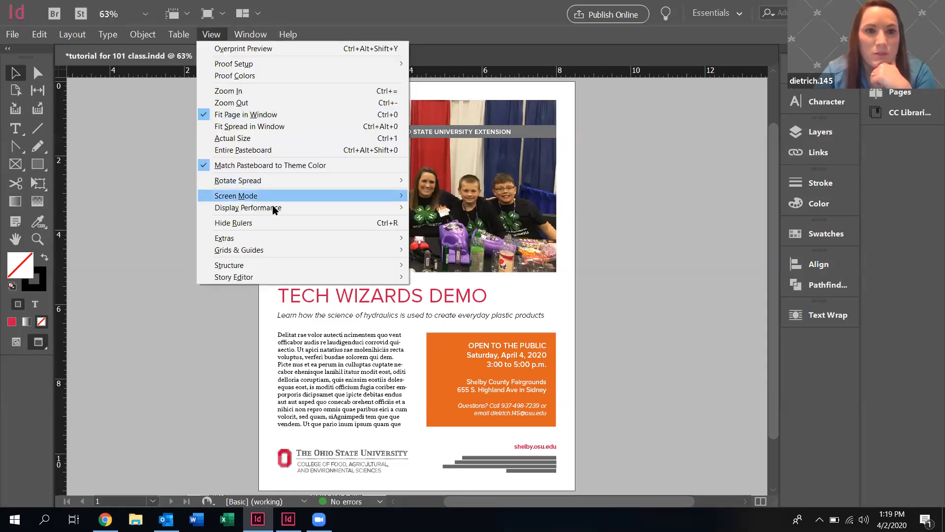
mouse_move(274, 208)
click(459, 208)
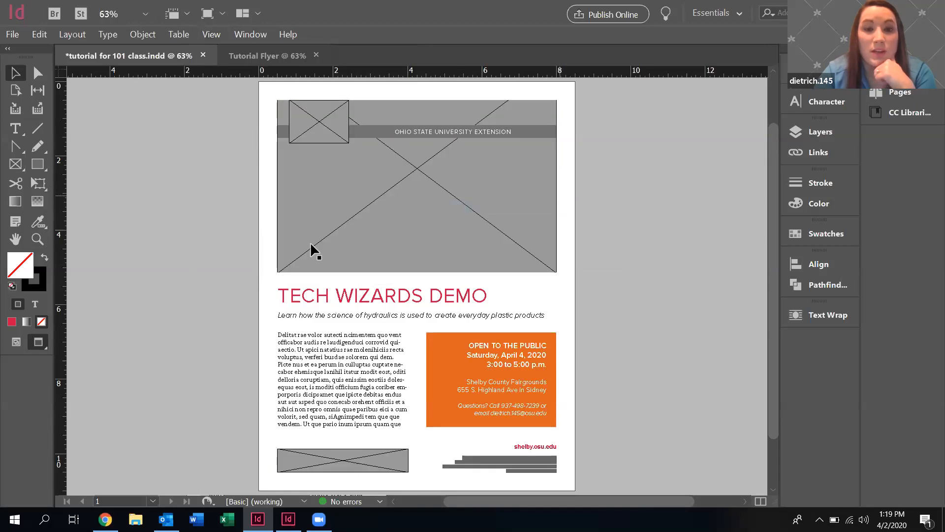
scroll(141, 260, down, 1)
scroll(142, 259, up, 2)
scroll(141, 260, down, 2)
scroll(142, 260, up, 2)
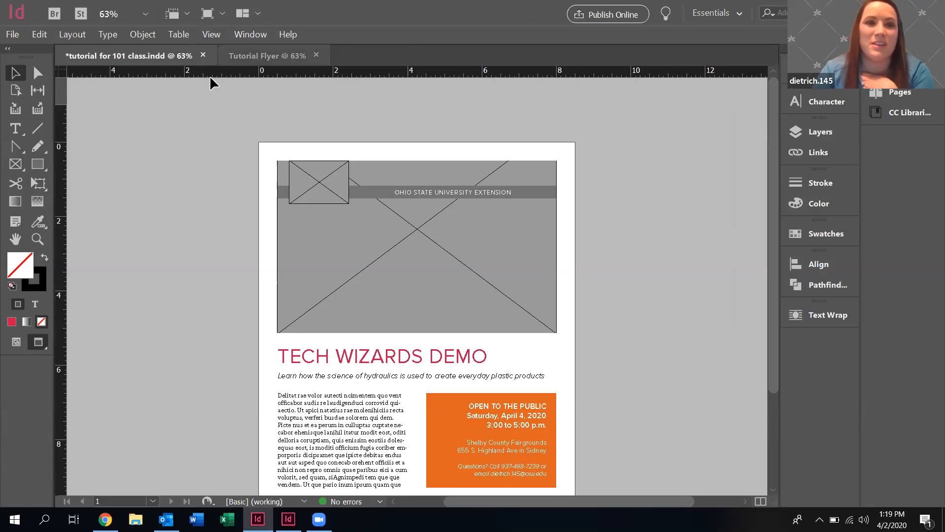
key(ctrl+Tab)
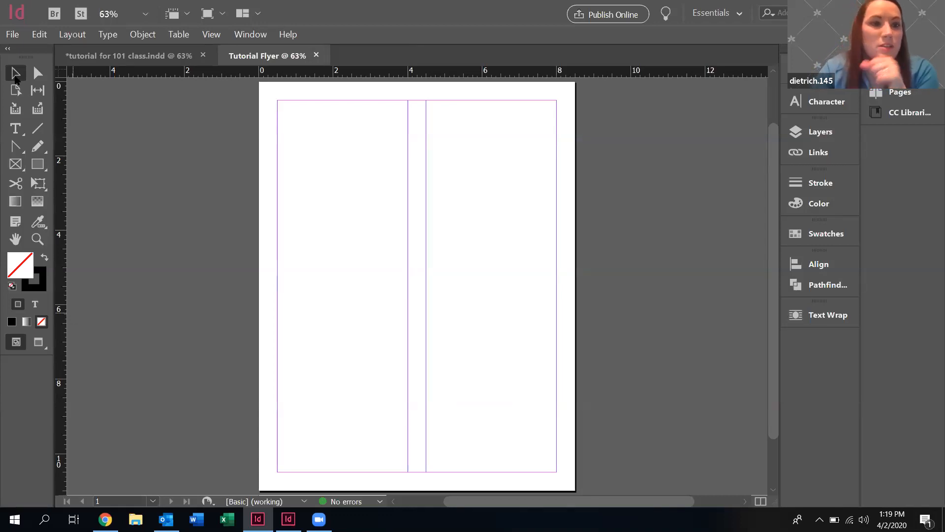
Load the CFAES_Scarlet_Long Encapsulated PostScript tag dated 4/2/2020 1:13 PM from Downloads for placing.
click(12, 36)
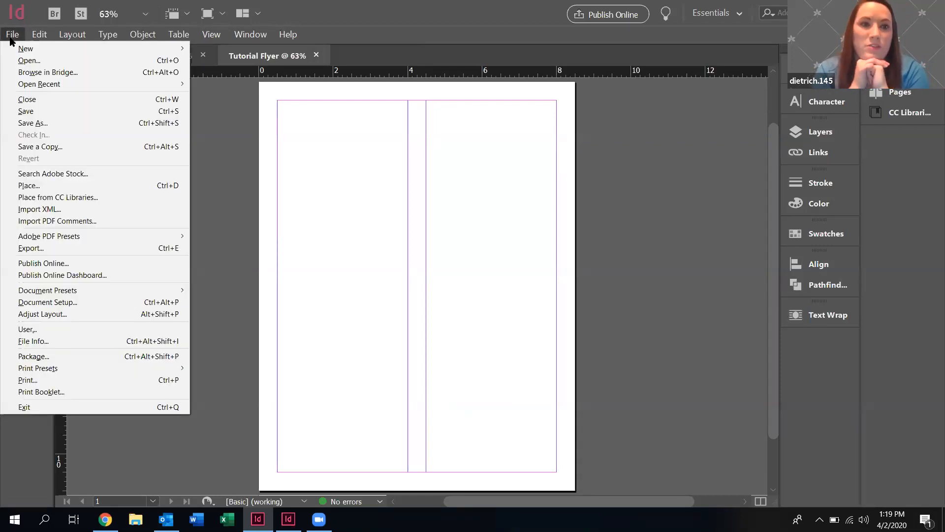
click(20, 186)
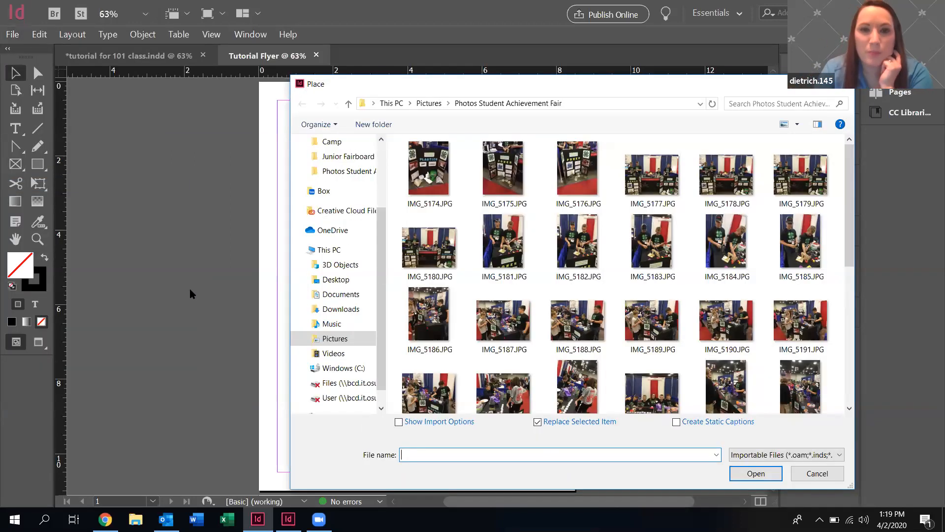
click(351, 308)
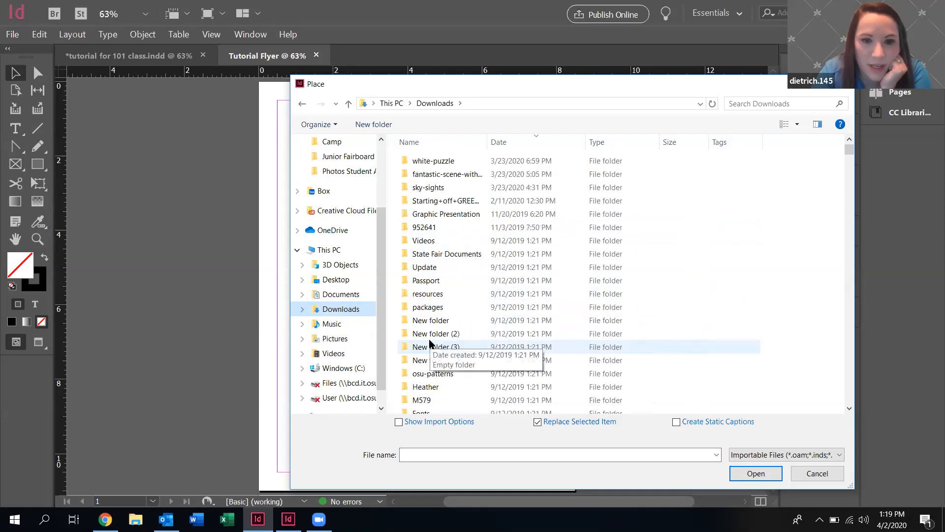
scroll(429, 343, down, 4)
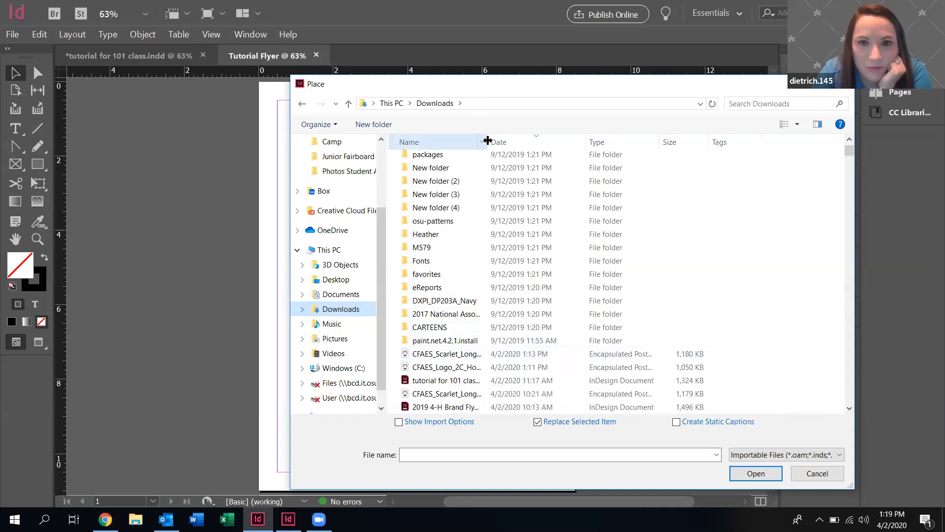
drag(486, 138, 530, 138)
double_click(500, 358)
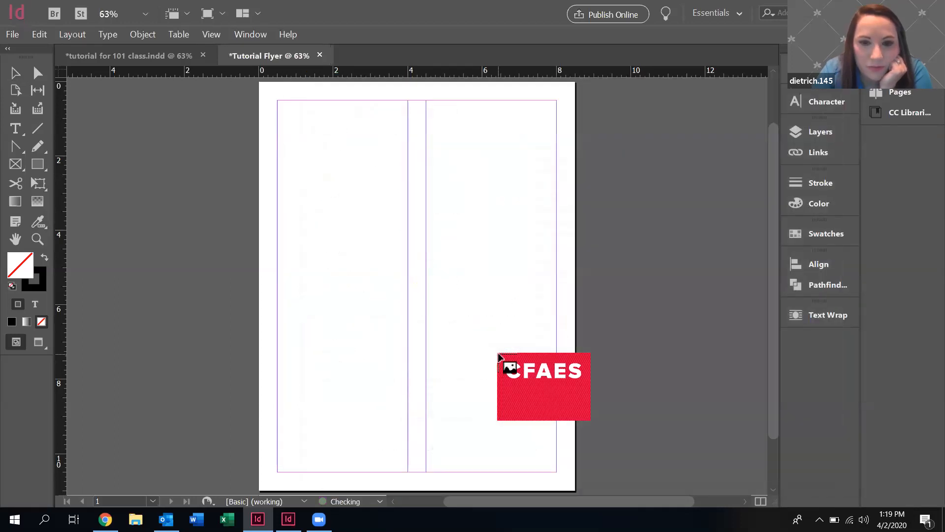
Place the CFAES tag in the first column and move it to the page's upper-left margin corner.
click(286, 126)
click(285, 127)
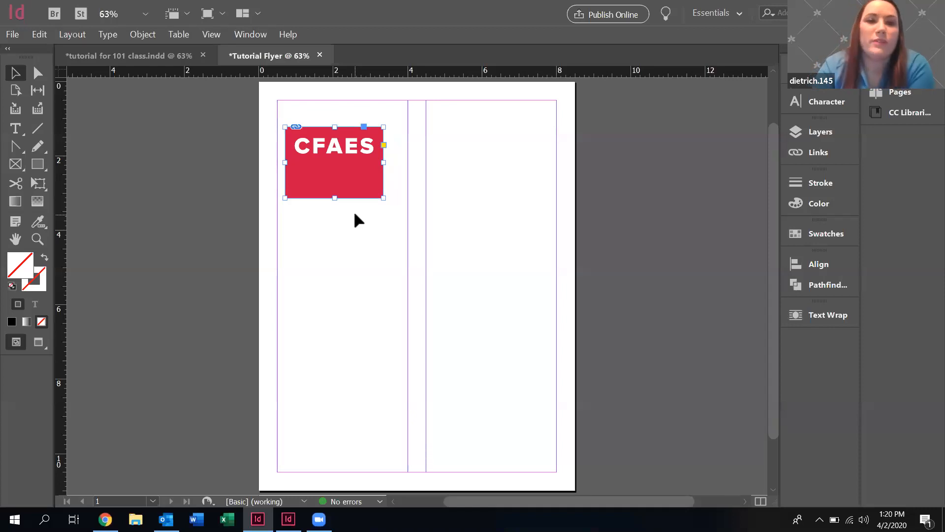
drag(311, 179, 304, 152)
click(334, 228)
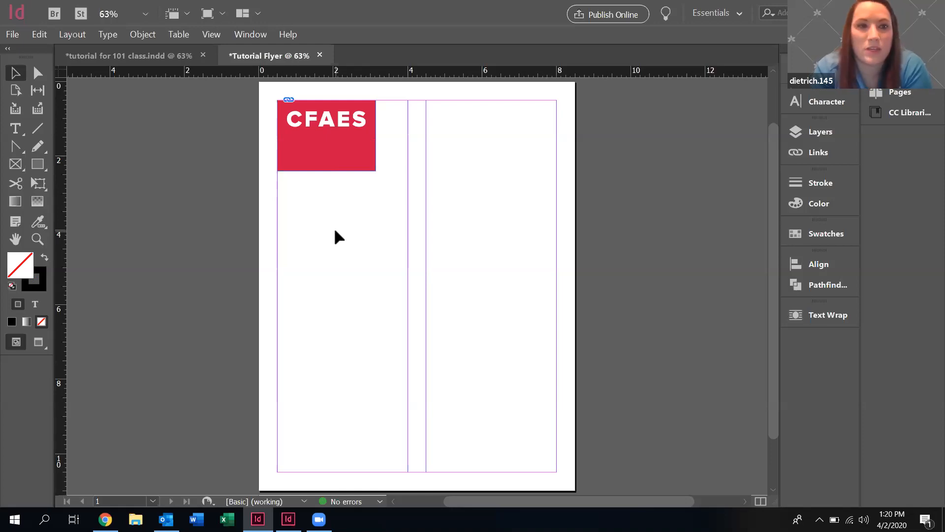
Try to shrink the CFAES tag by resizing its frame from the lower-right corner, and undo the resize.
click(326, 136)
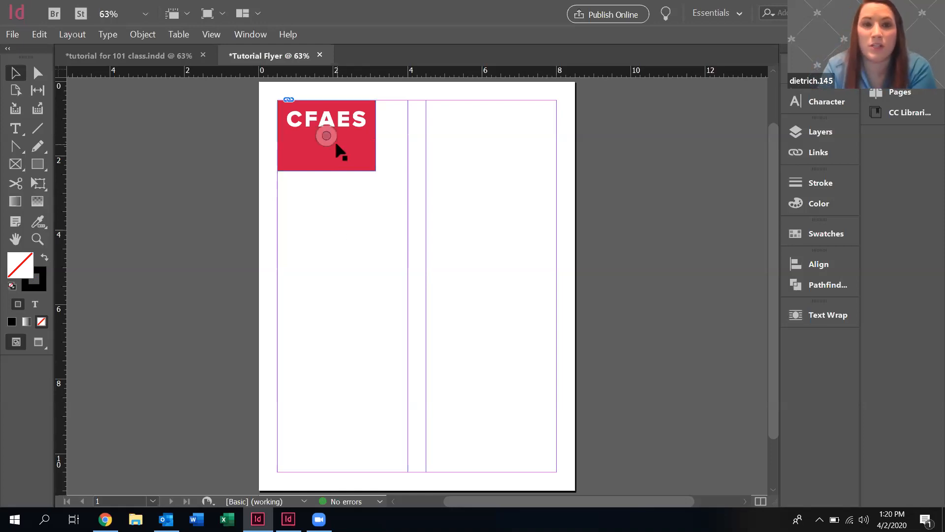
drag(377, 169, 348, 144)
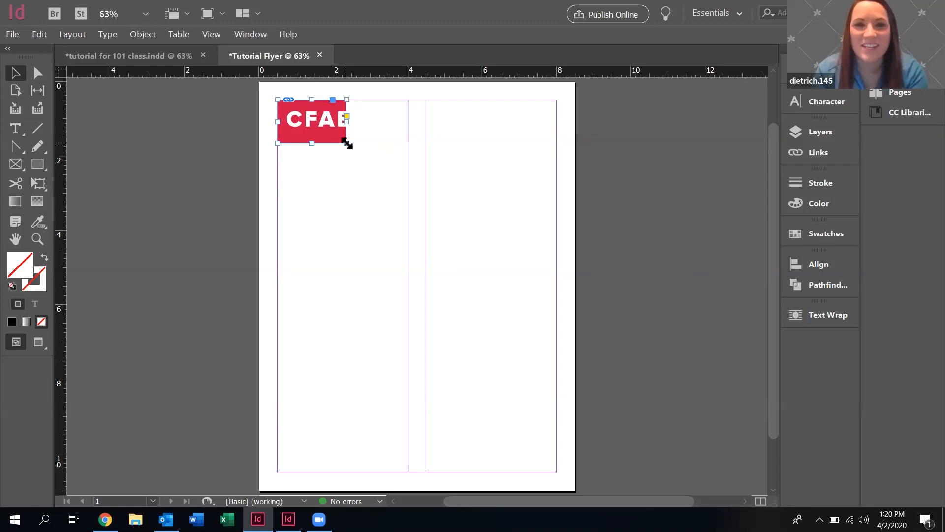
key(ctrl+z)
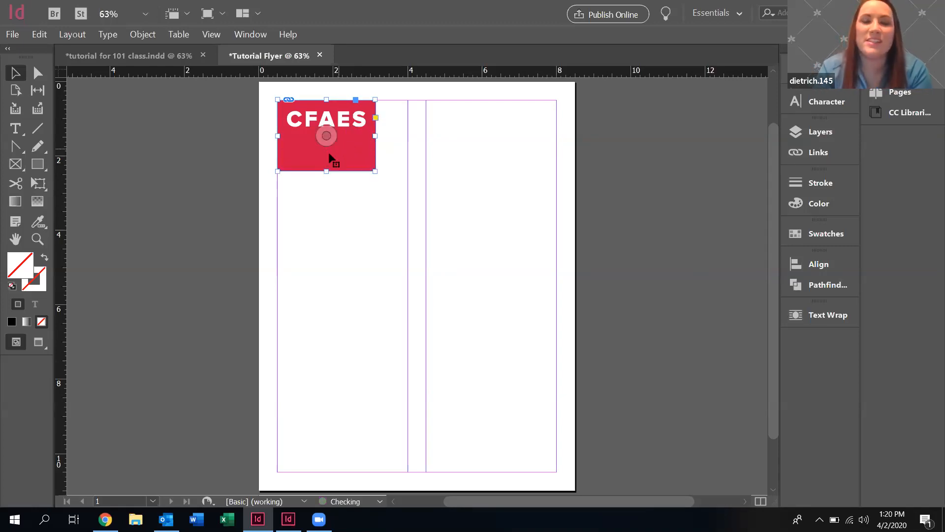
Select the image inside the CFAES tag's frame, reselect the frame, crop it to about "CFA", and restore it to full size.
click(327, 136)
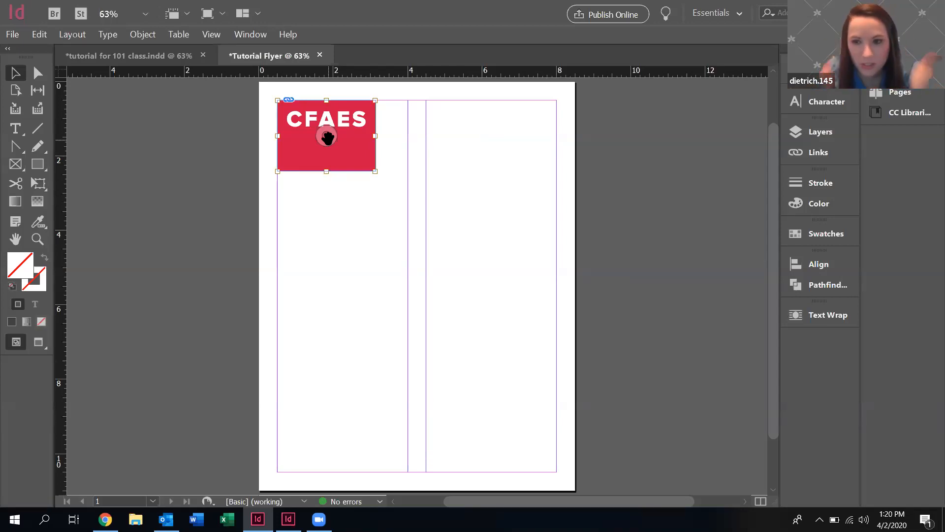
click(358, 179)
click(360, 168)
drag(378, 173, 328, 144)
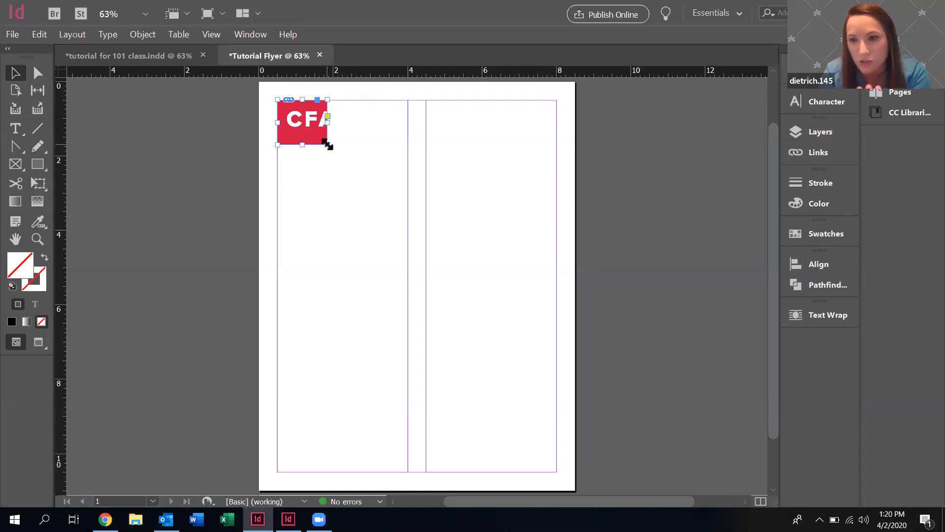
drag(327, 143, 376, 171)
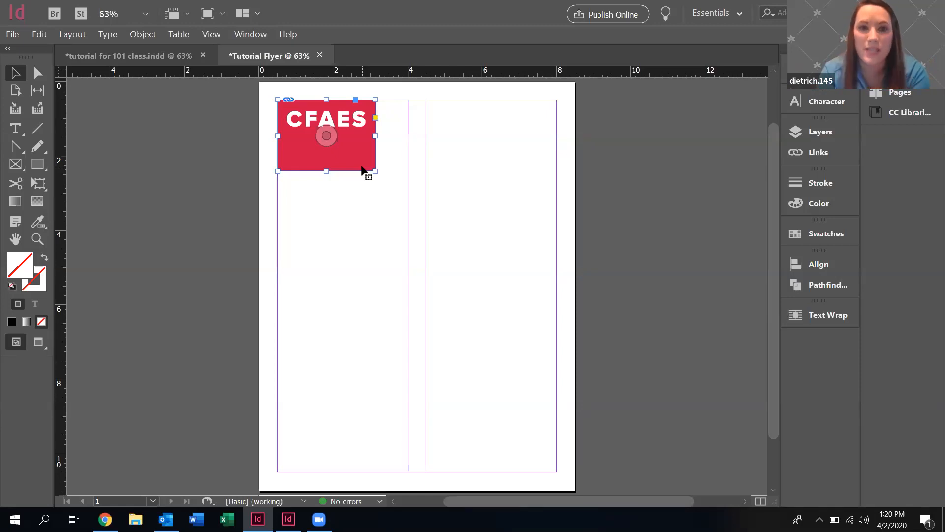
Try stretching the CFAES tag out of proportion with the Free Transform tool, and undo the distortion.
click(40, 187)
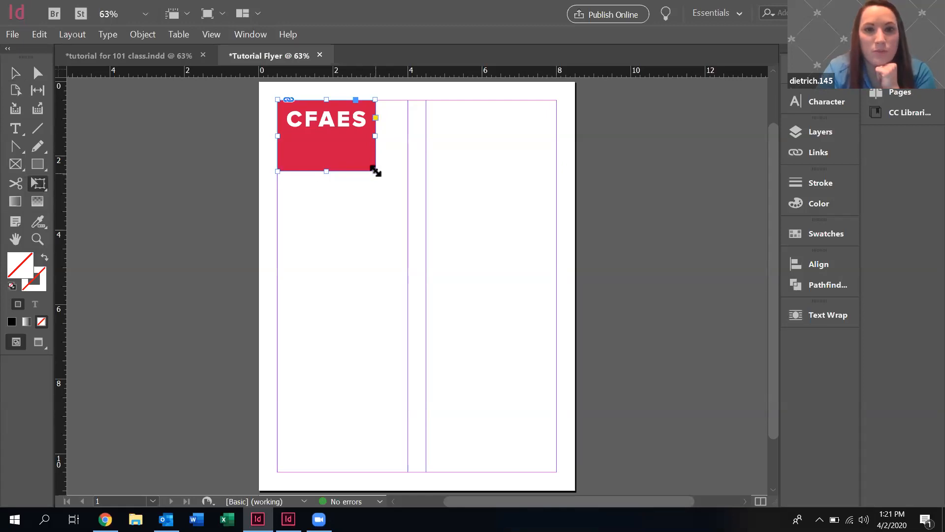
drag(376, 172, 351, 202)
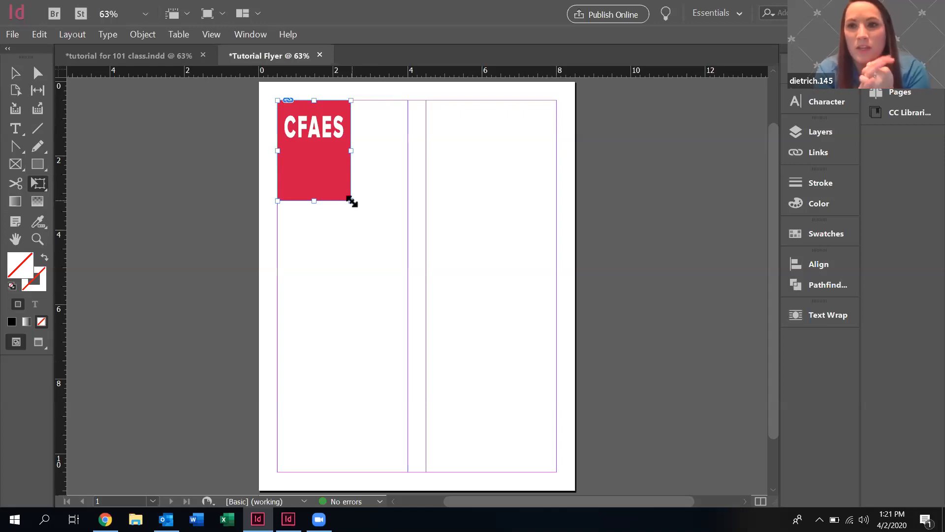
key(ctrl+z)
key(ctrl+z)
key(ctrl+z)
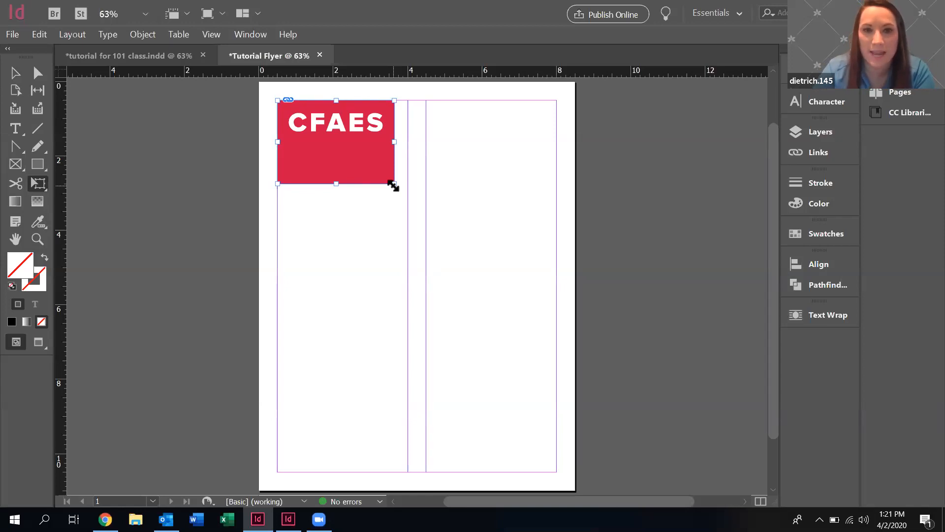
Scale the CFAES tag down proportionally with Free Transform to about 2 in wide, return to the Selection tool, and deselect it.
drag(393, 186, 346, 157)
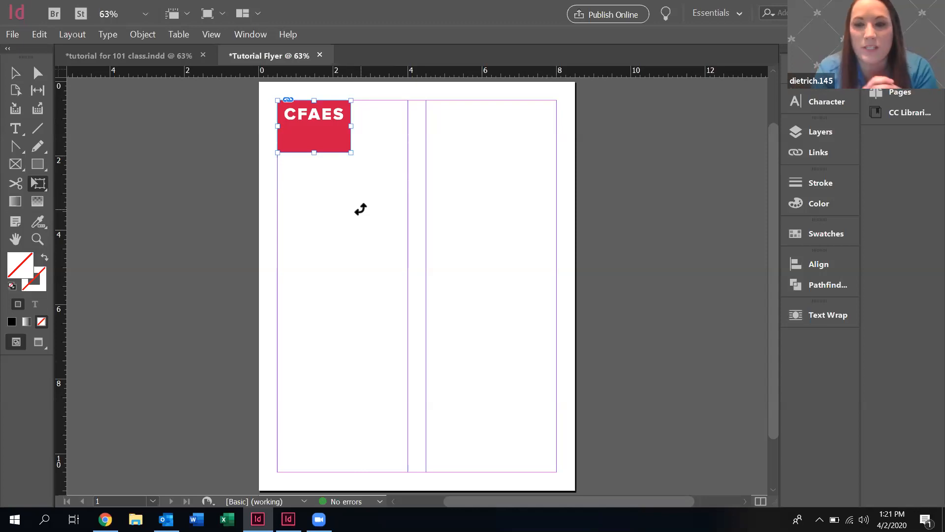
click(15, 73)
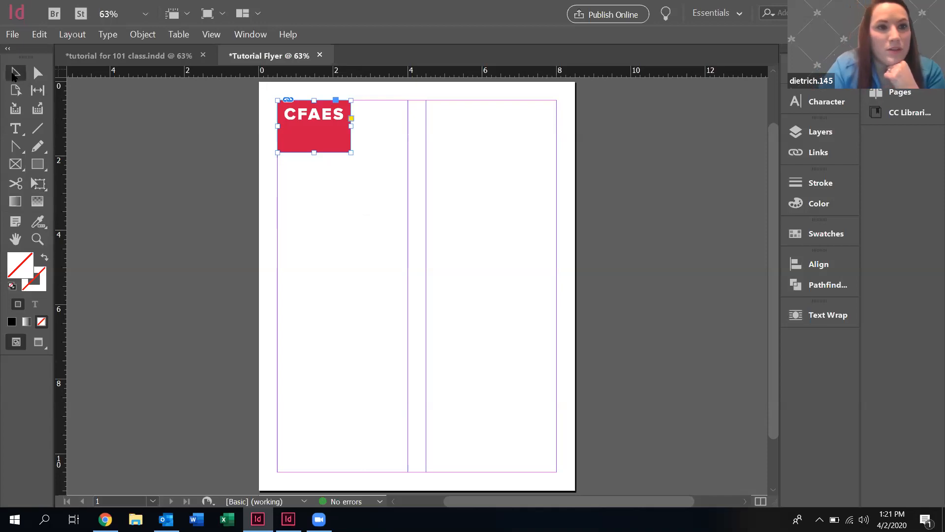
click(172, 169)
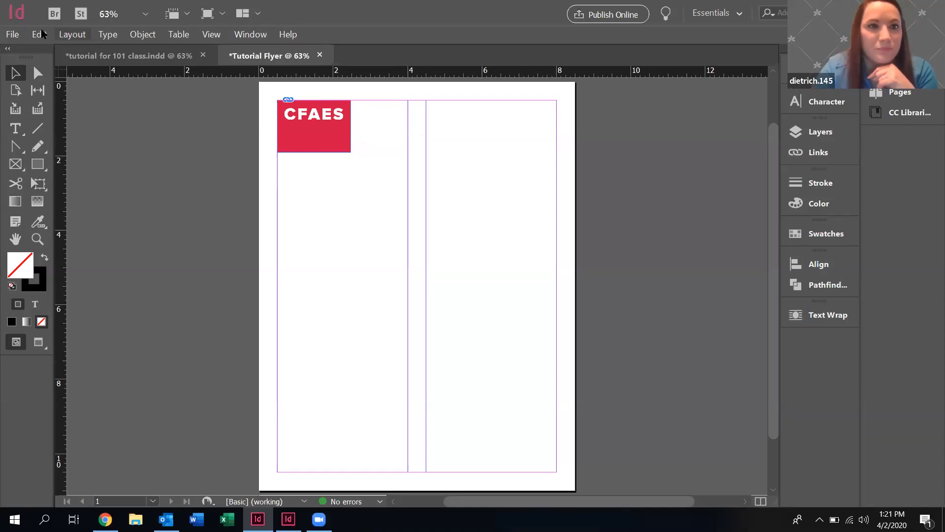
Place the downloaded Ohio State CFAES logo on the page and align it to the left margin about 6 in down.
click(22, 35)
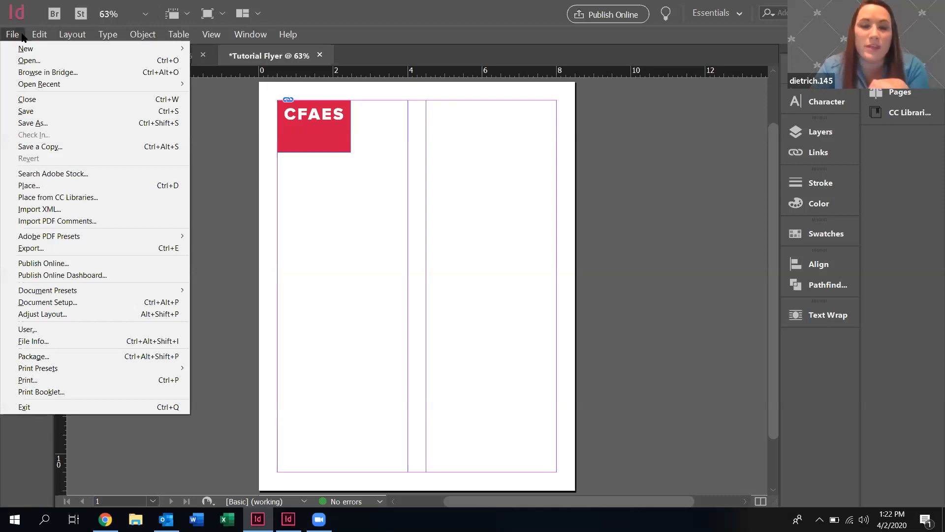
click(44, 185)
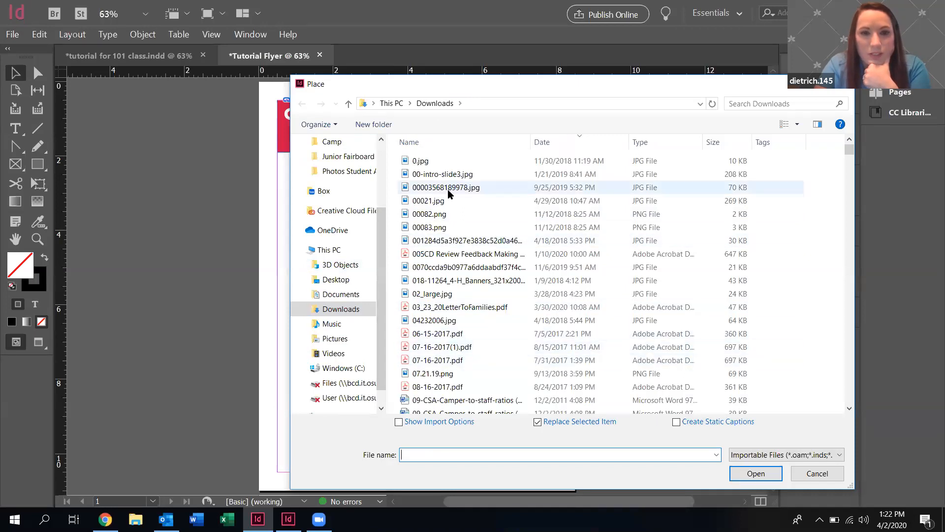
scroll(439, 238, down, 4)
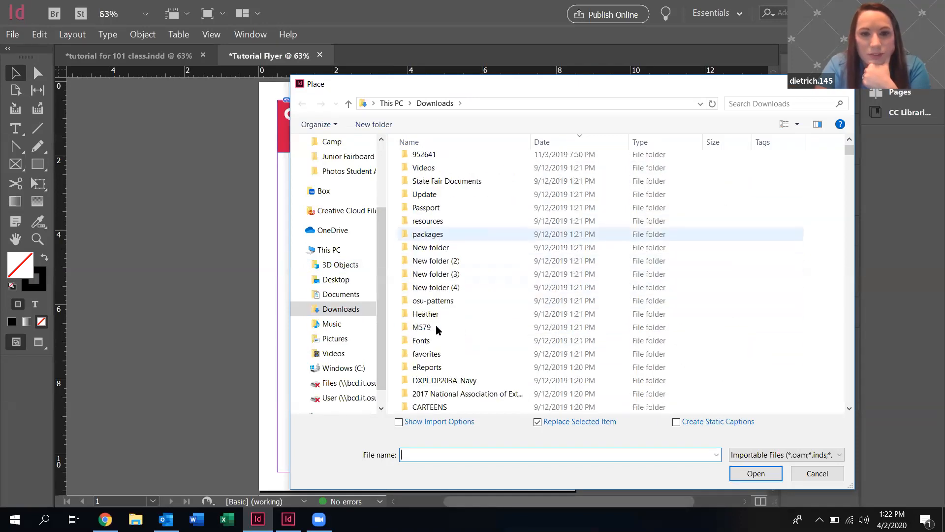
double_click(449, 367)
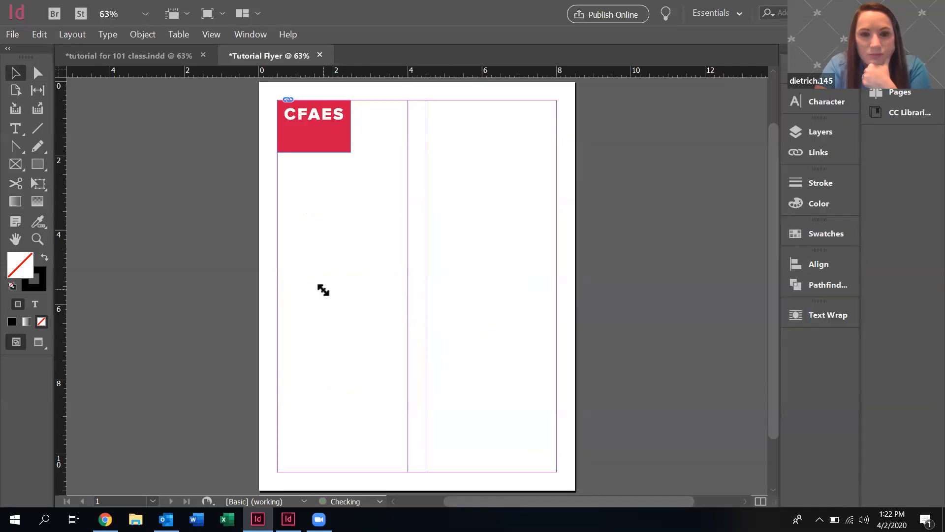
click(322, 289)
drag(424, 320, 378, 337)
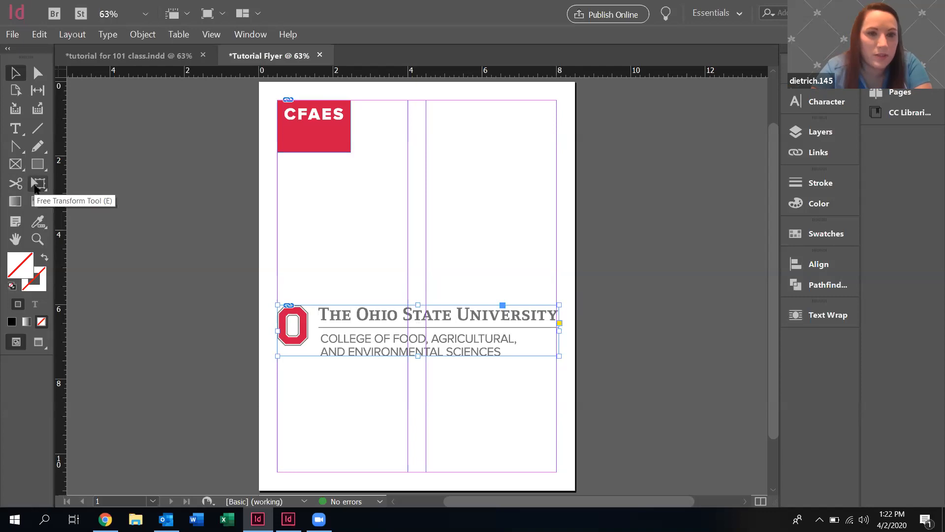
Scale the Ohio State logo proportionally to the left column's width, about 3.5 in, with Free Transform and move it down to the bottom margin.
click(37, 185)
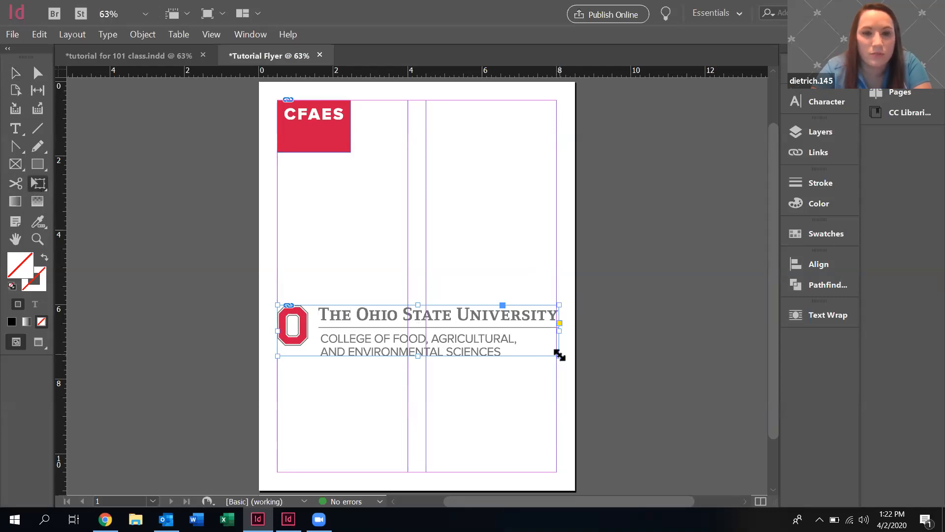
drag(559, 354, 410, 313)
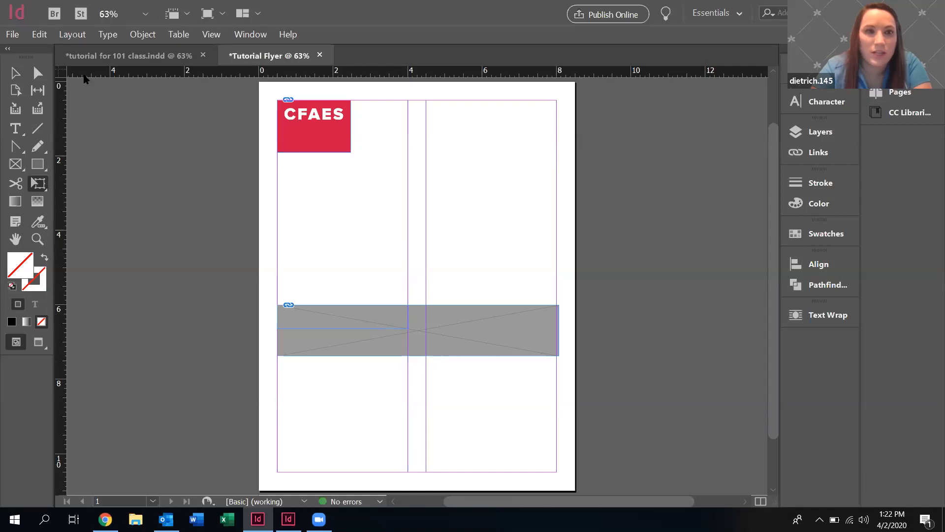
click(15, 73)
click(180, 170)
drag(338, 320, 343, 346)
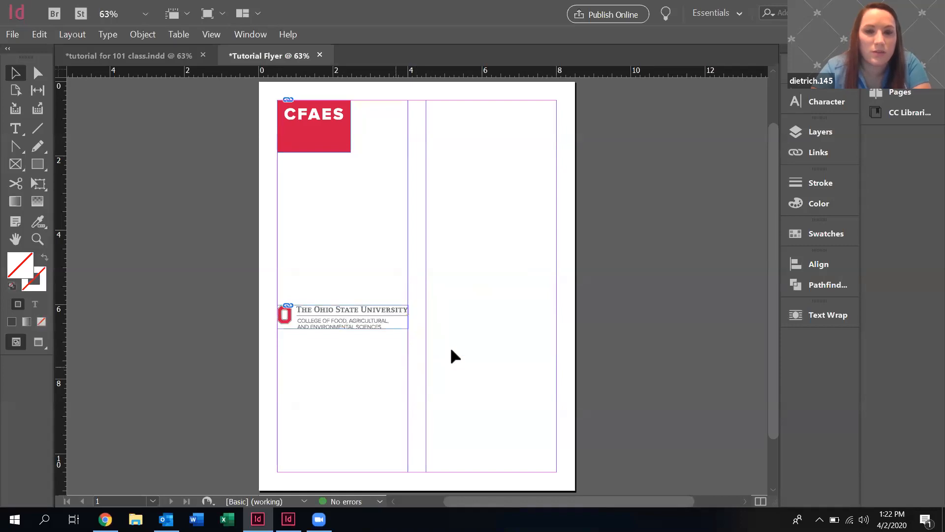
drag(370, 314, 370, 451)
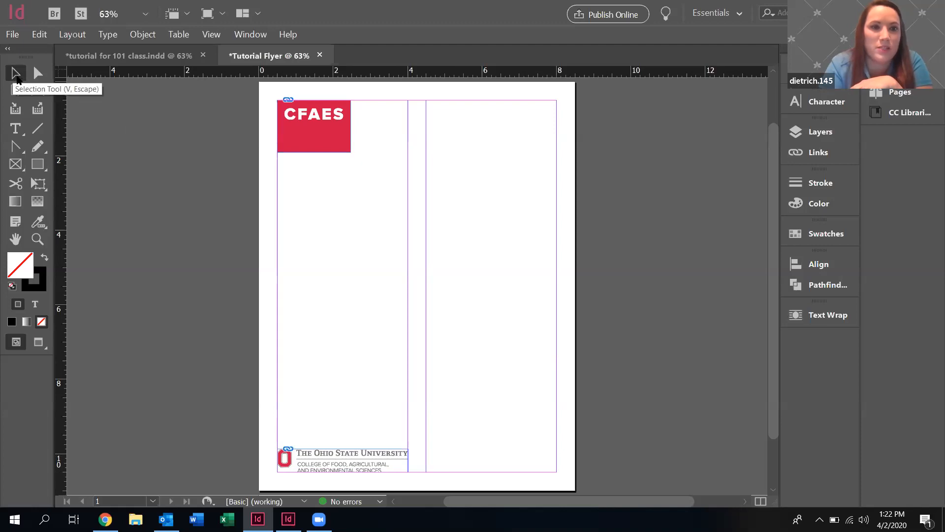
Move the Ohio State logo to the middle of the page, try shifting the image inside its frame, and undo the image shifts.
drag(356, 450, 418, 303)
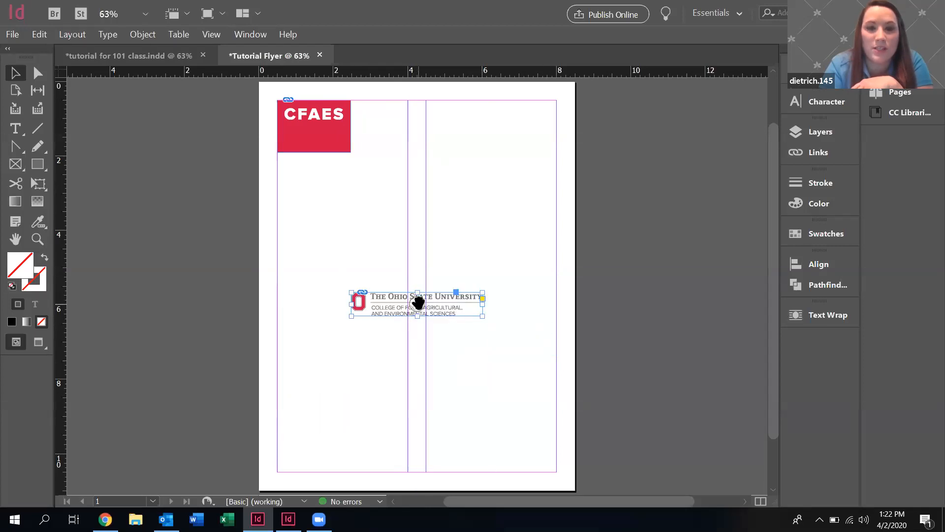
drag(417, 303, 403, 242)
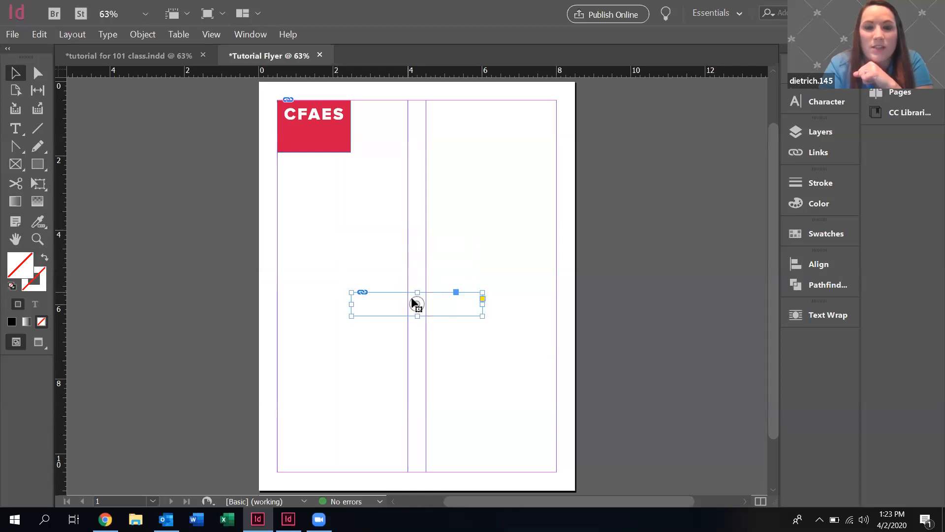
drag(418, 305, 425, 360)
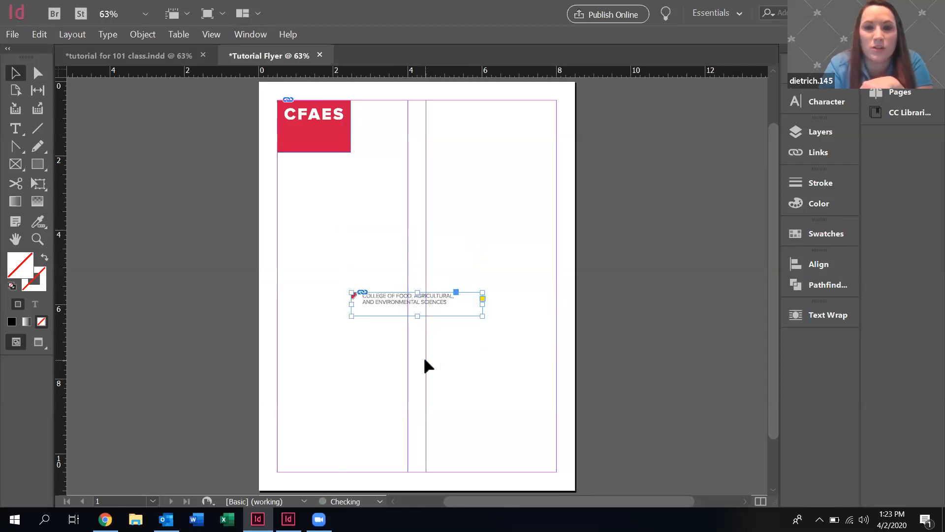
key(ctrl+z)
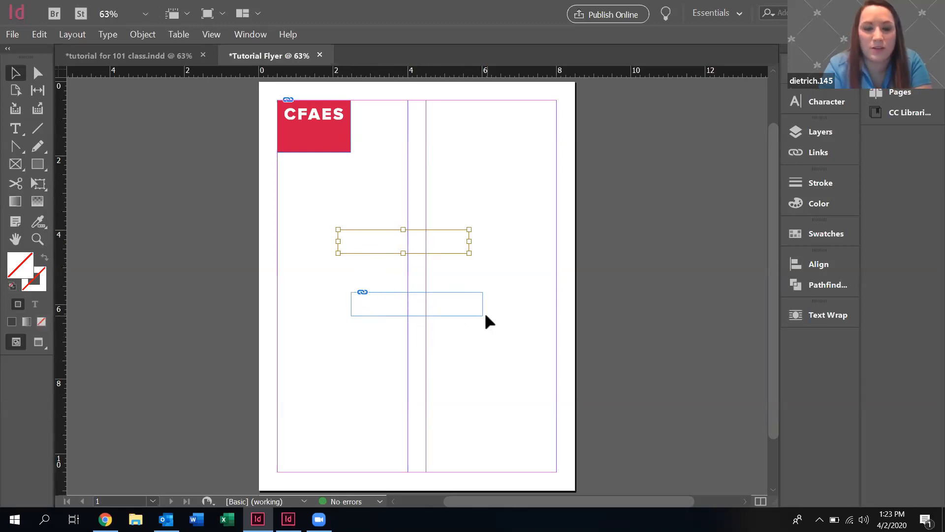
key(ctrl+shift+z)
Move the Ohio State logo back to the bottom margin of the left column and deselect it.
drag(455, 303, 383, 457)
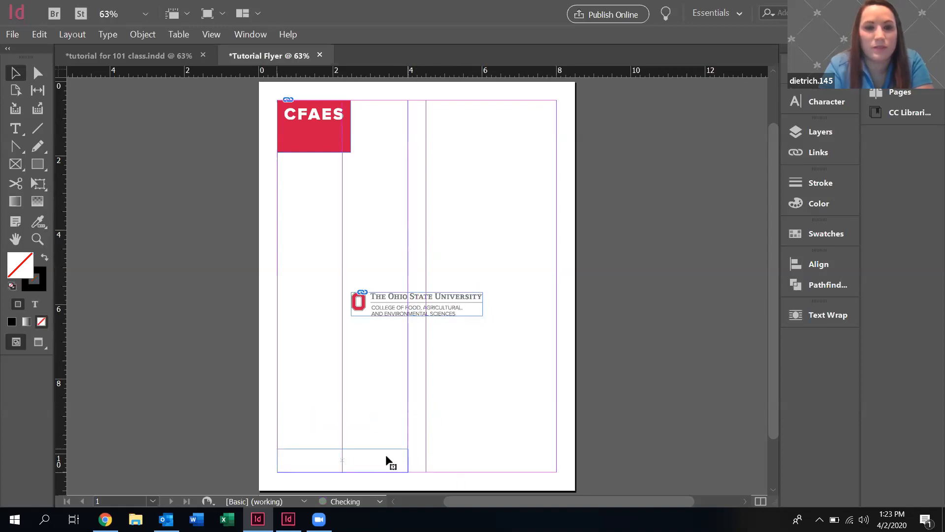
click(364, 452)
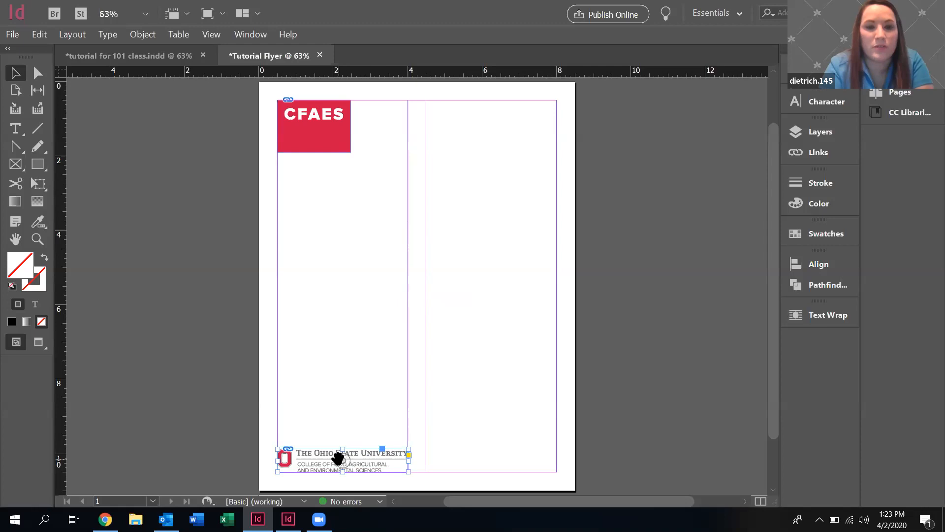
click(379, 419)
click(379, 450)
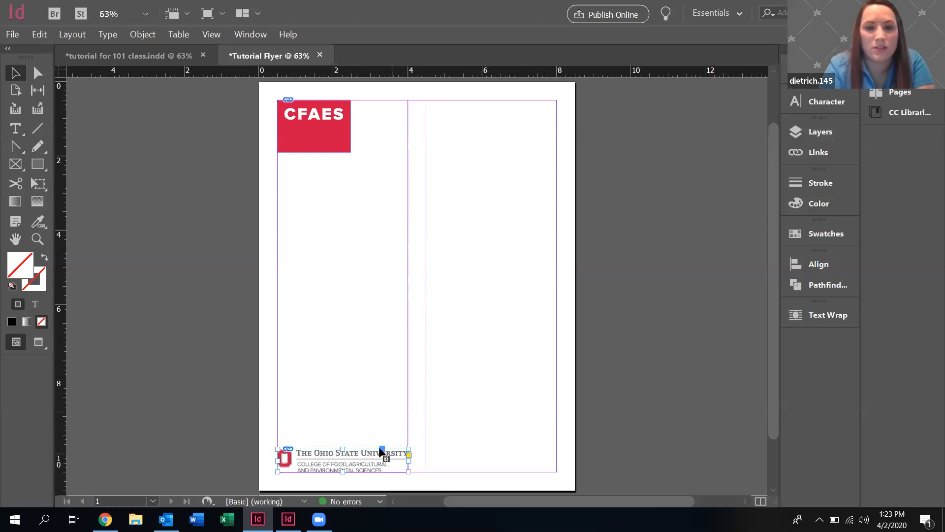
click(377, 390)
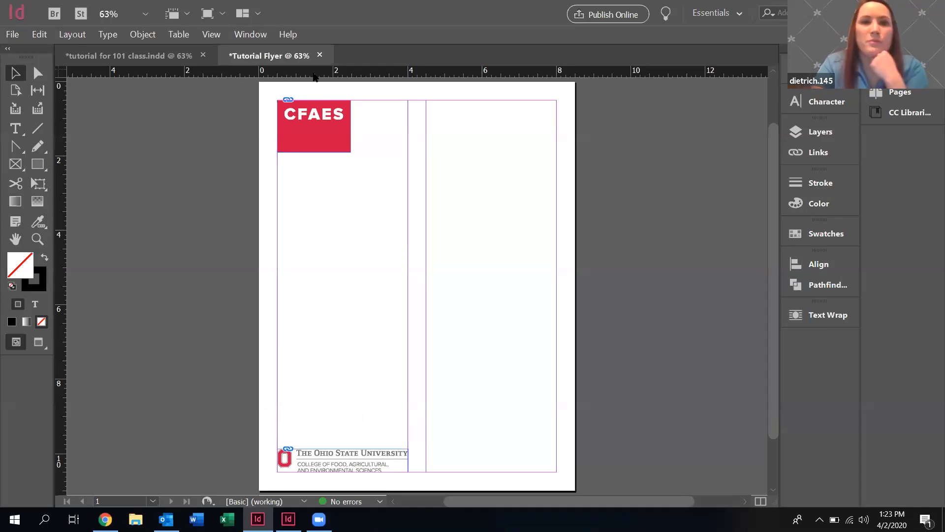
Switch to the 2019 4-H Brand Flyer, place a horizontal ruler guide across its CFAES tag, and return to the Tutorial Flyer.
mouse_move(315, 74)
mouse_down()
mouse_move(314, 104)
mouse_move(316, 73)
mouse_move(307, 74)
mouse_up()
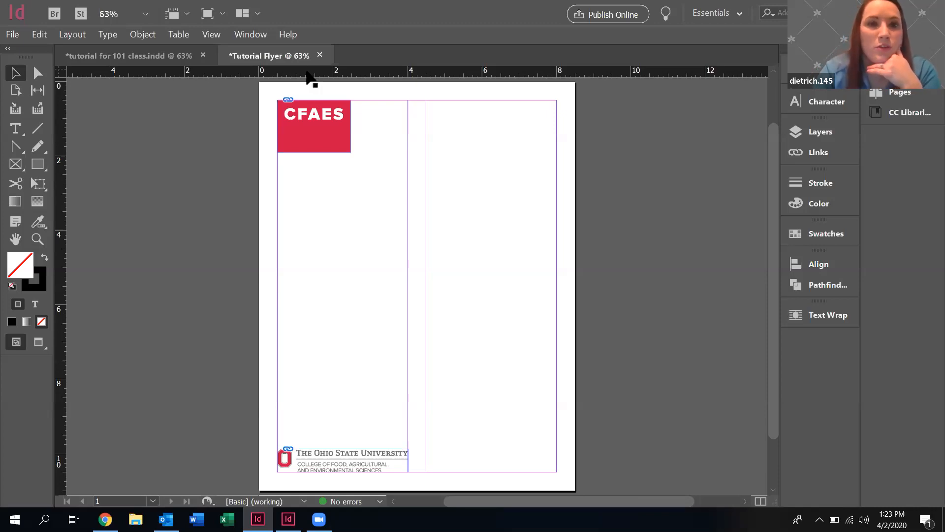
click(288, 519)
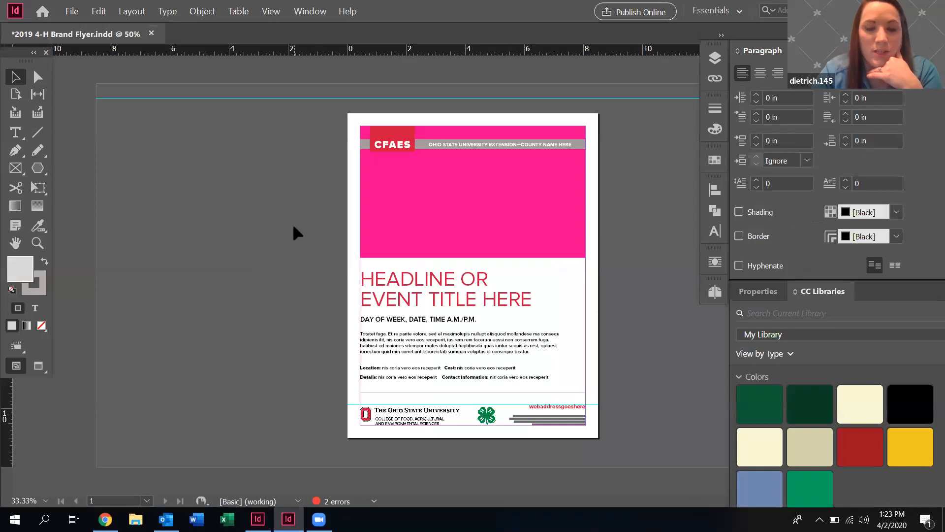
key(ctrl+1)
scroll(293, 222, up, 2)
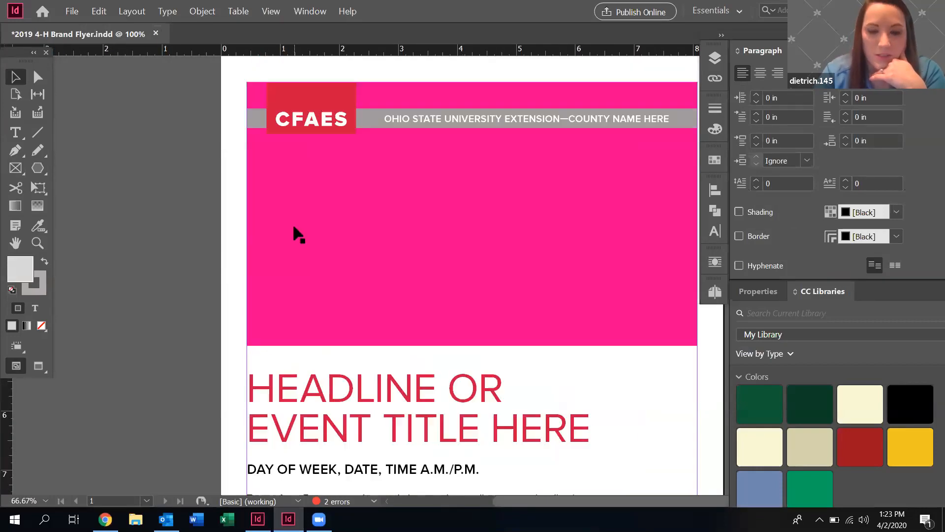
key(ctrl+equal)
scroll(292, 223, left, 5)
scroll(294, 227, right, 5)
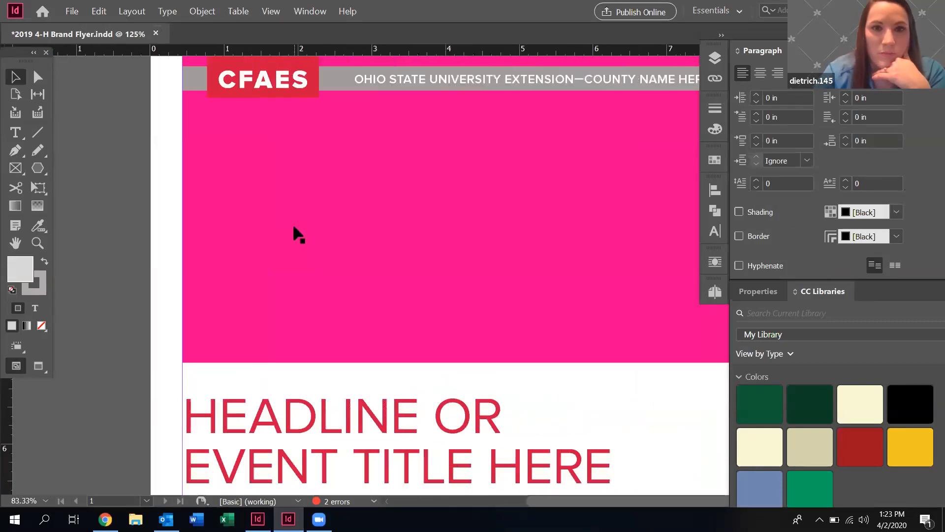
right_click(294, 227)
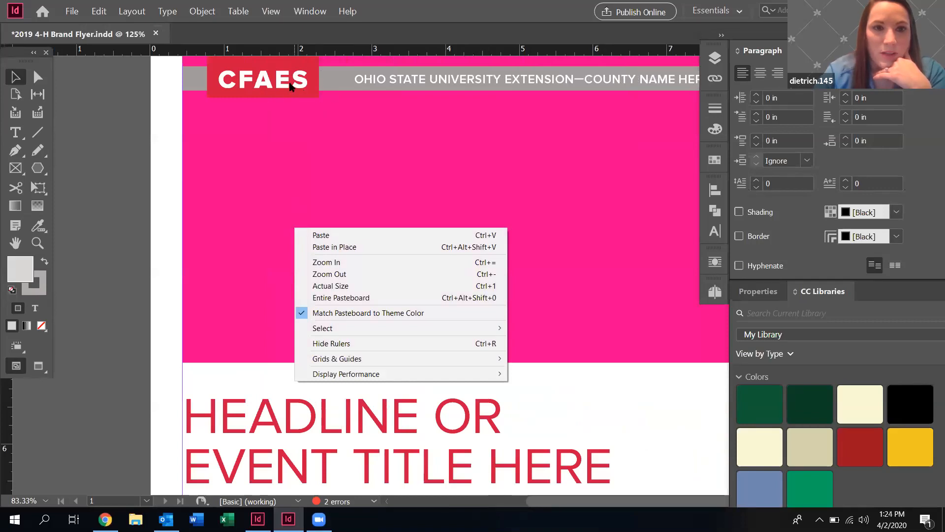
drag(294, 49, 298, 89)
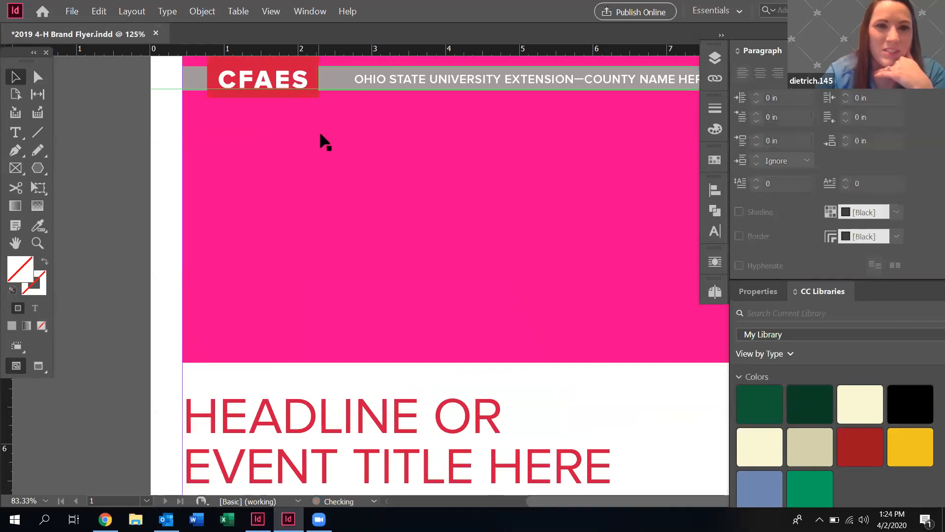
click(258, 518)
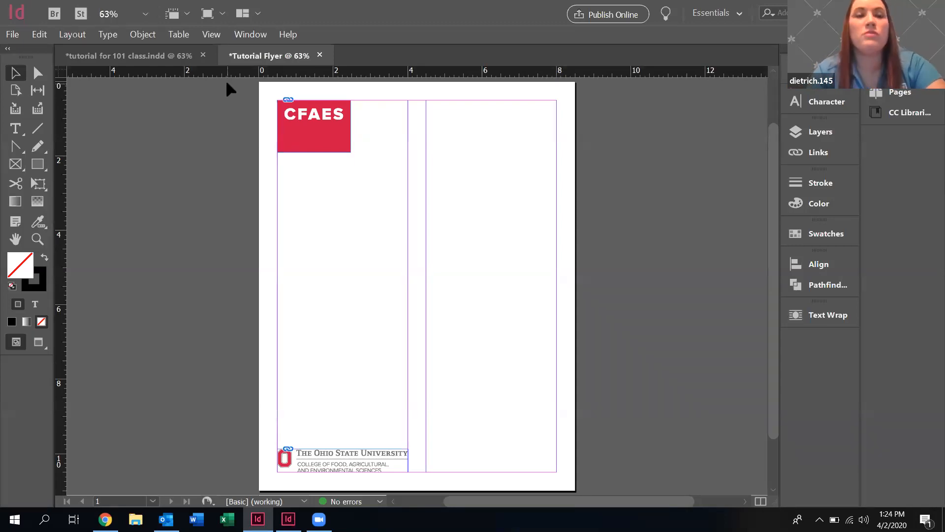
Hide the document rulers and show them again.
click(212, 34)
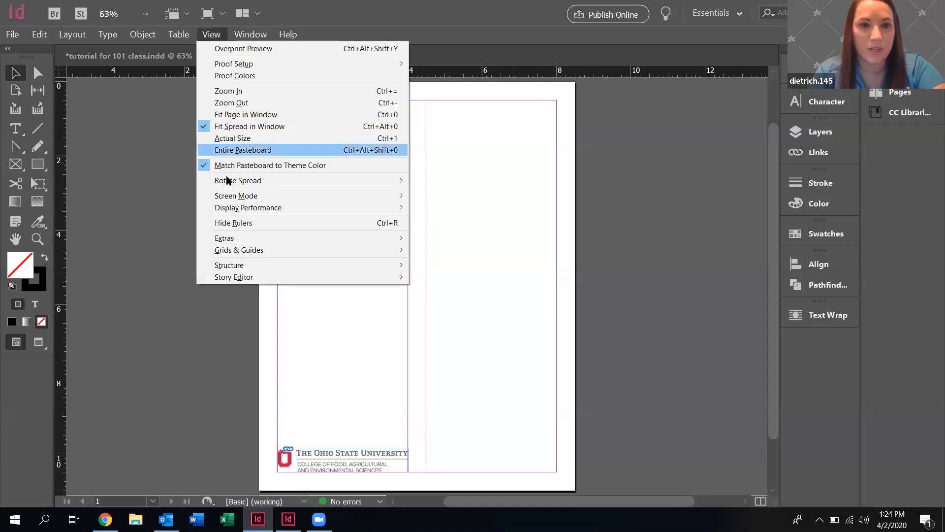
click(241, 225)
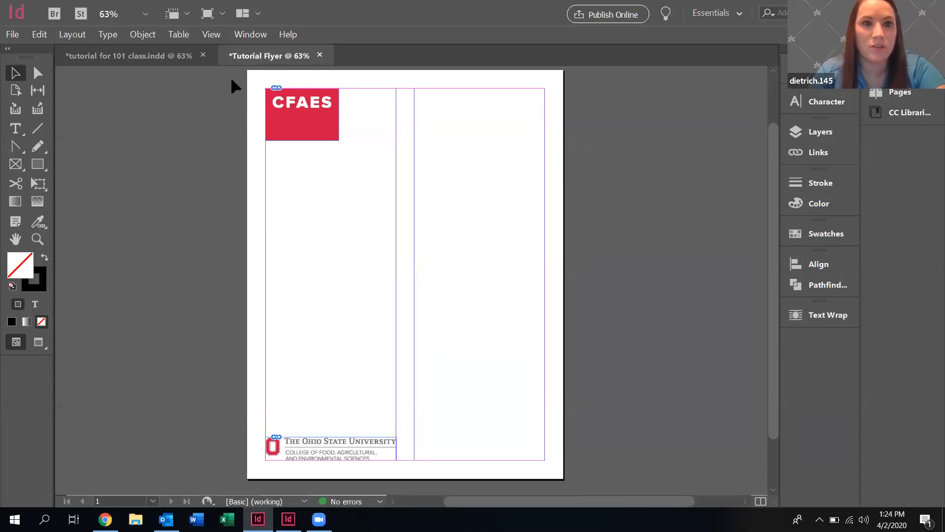
click(211, 34)
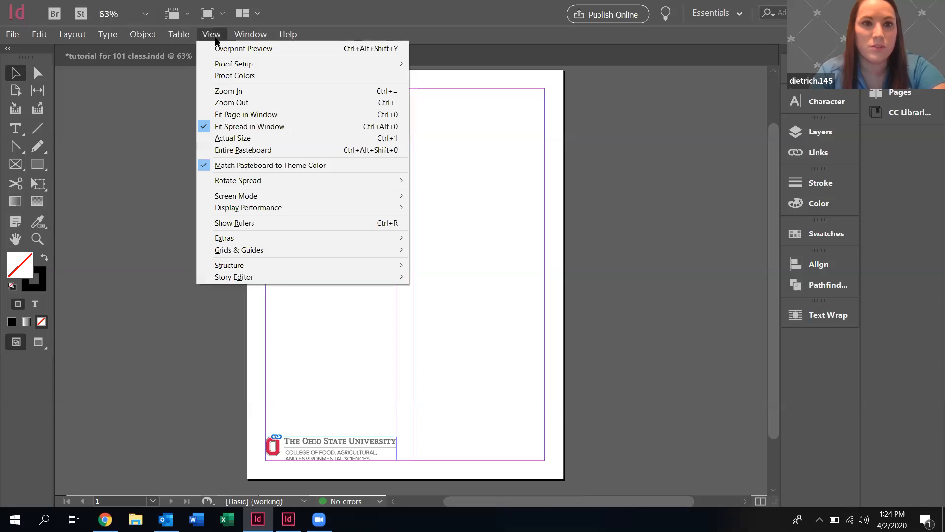
click(238, 224)
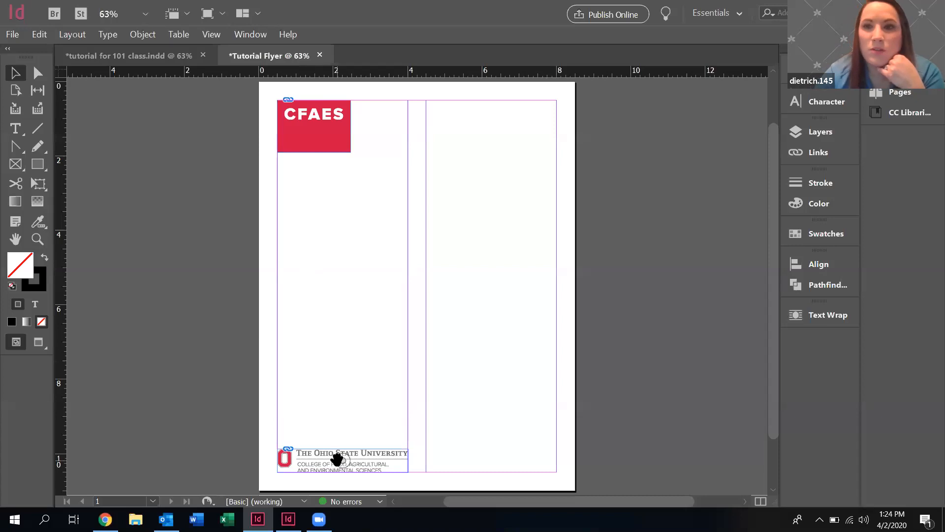
Shift the Ohio State logo's image out of its frame, refit it with Fill Frame Proportionally, and deselect it.
drag(338, 458, 350, 359)
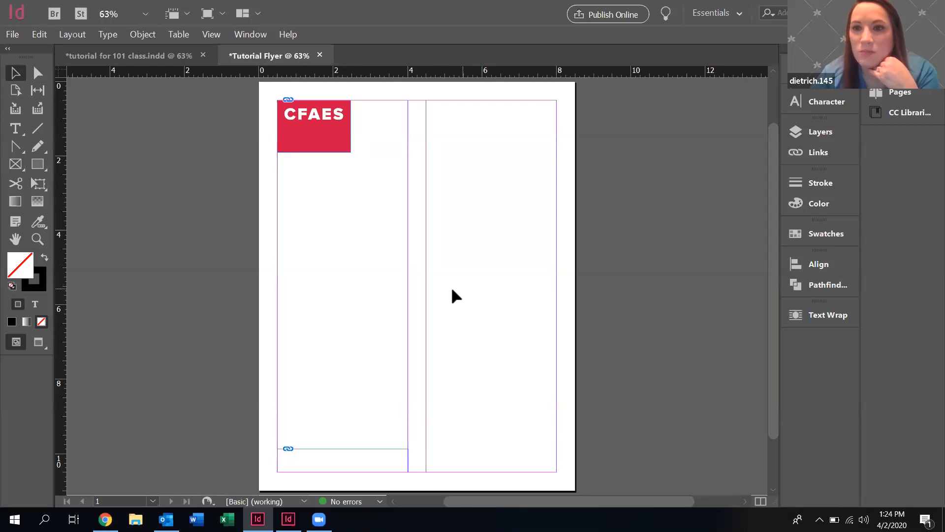
click(342, 452)
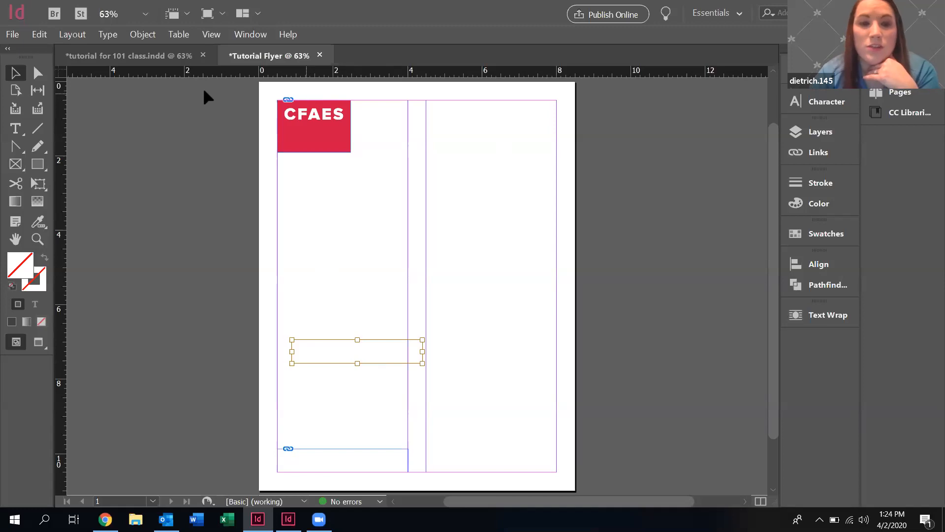
click(151, 36)
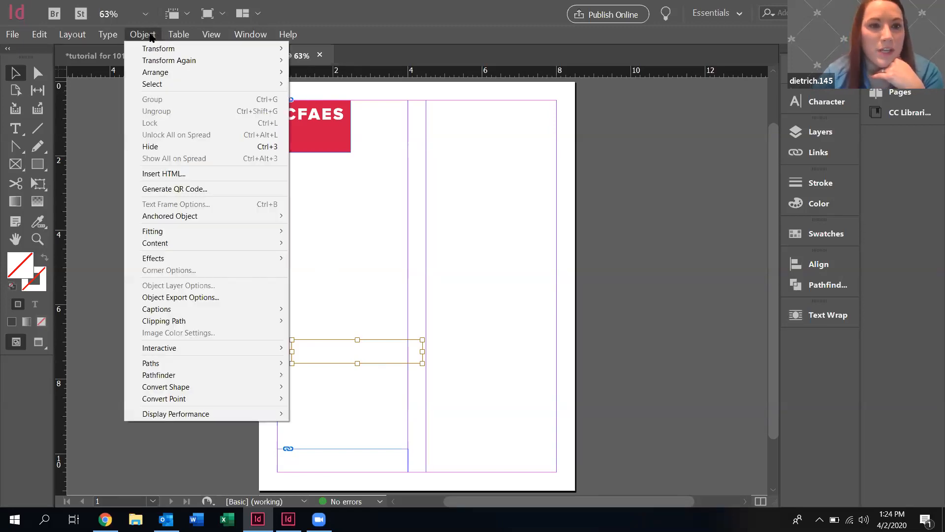
mouse_move(166, 238)
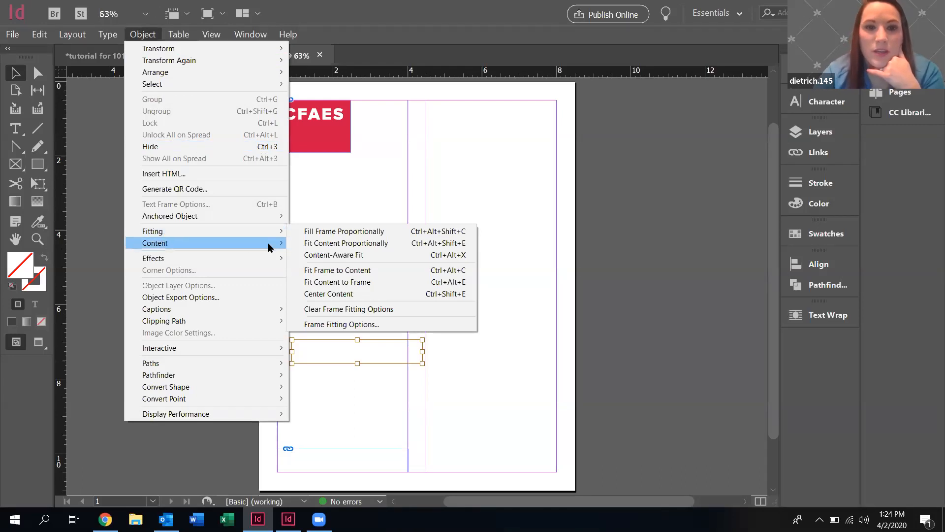
click(318, 232)
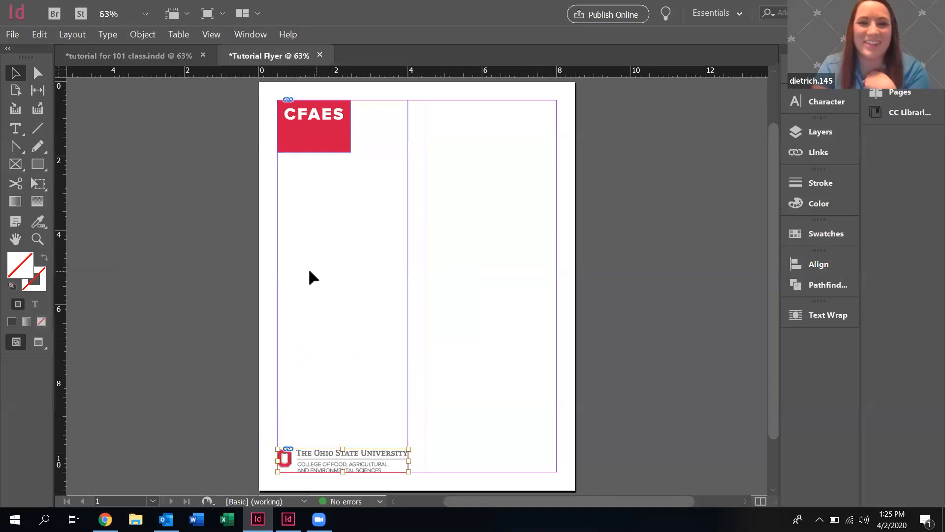
click(299, 318)
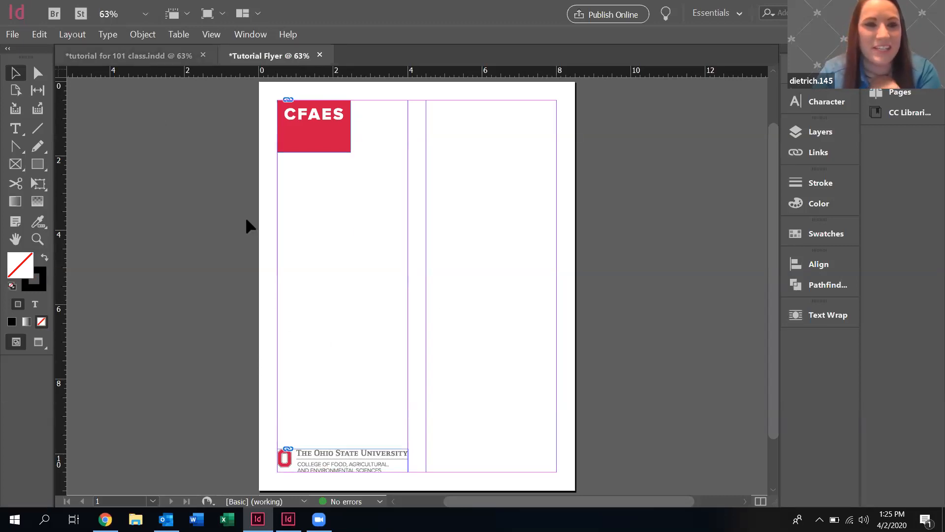
Pull the Ohio State logo's image out of its frame once more and restore it with Fill Frame Proportionally, leaving nothing selected.
drag(342, 457, 279, 220)
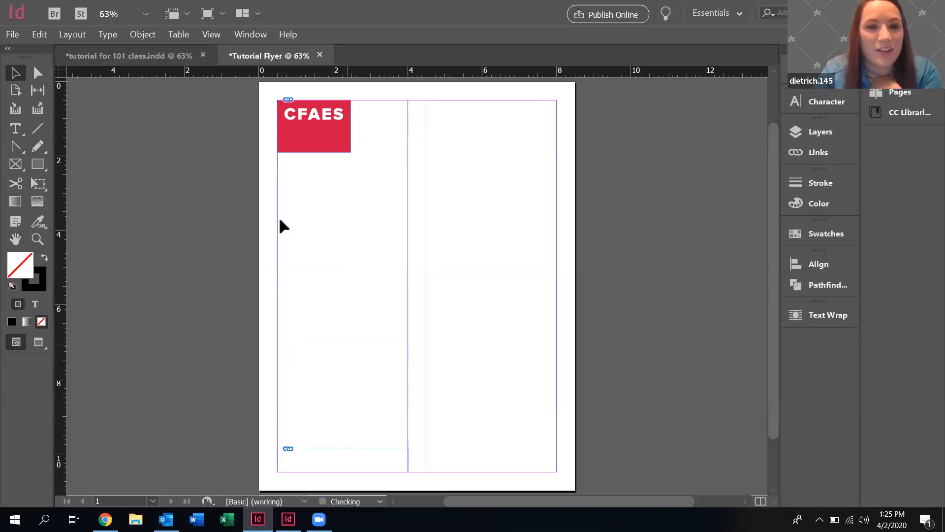
click(143, 34)
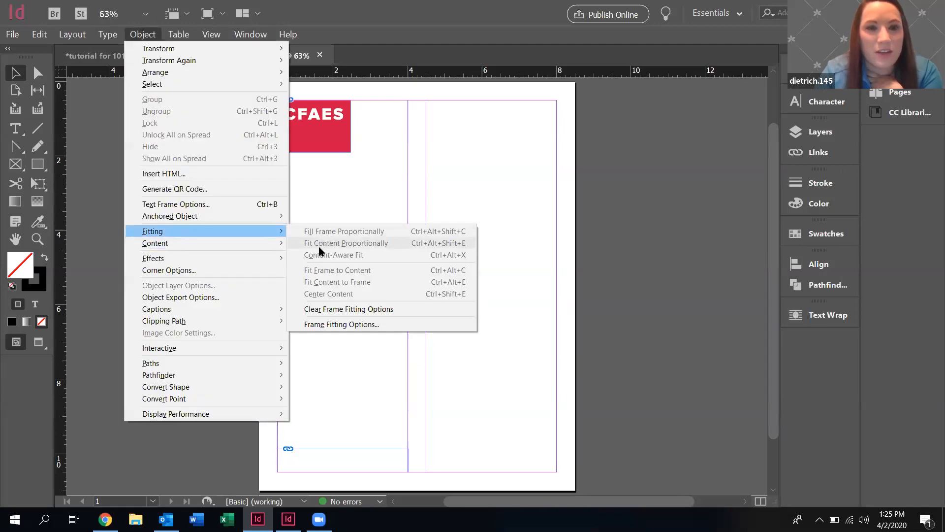
click(84, 268)
click(309, 448)
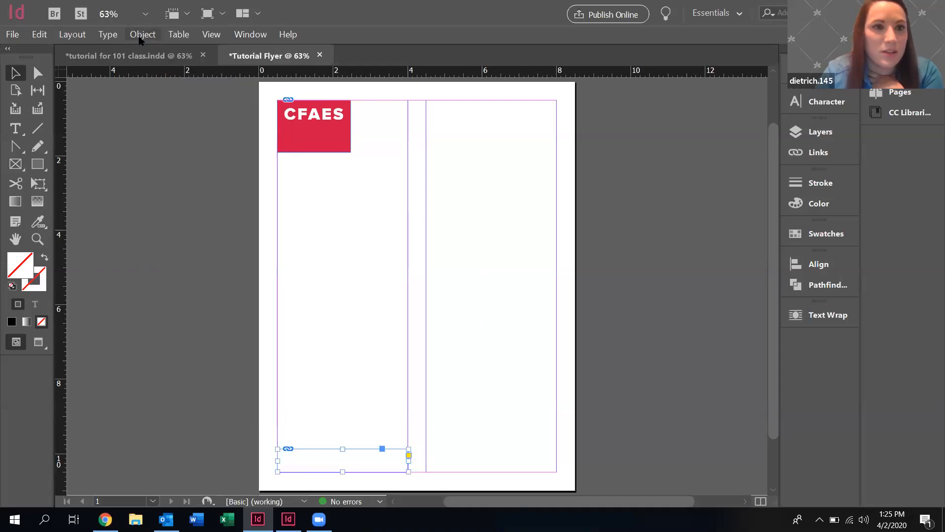
click(142, 36)
mouse_move(208, 233)
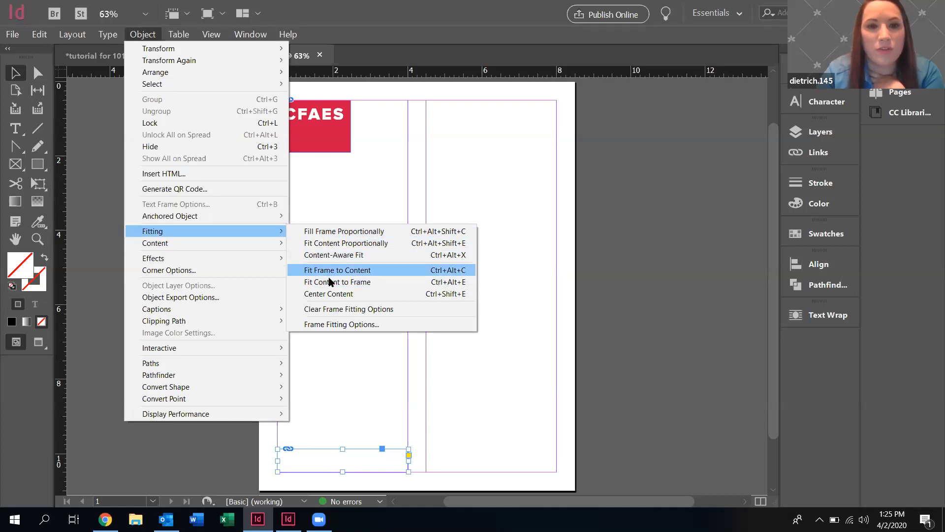
click(324, 232)
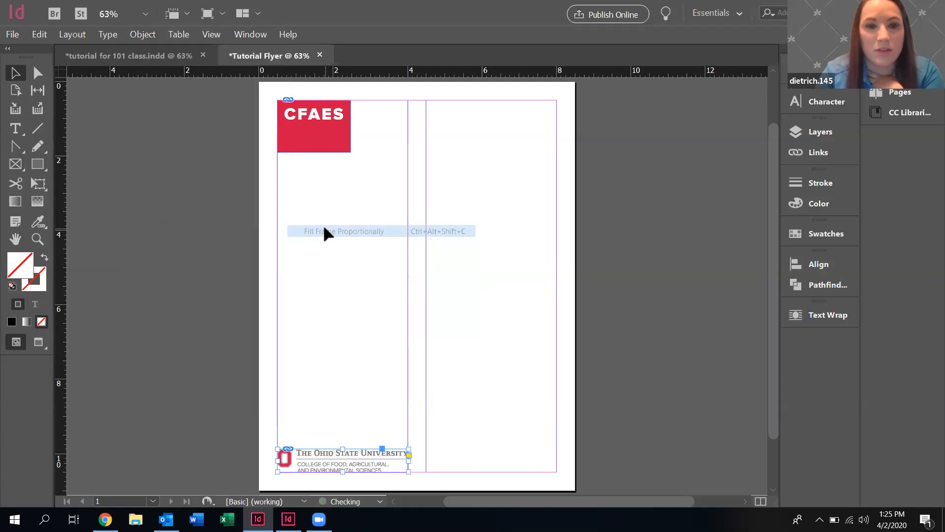
click(349, 285)
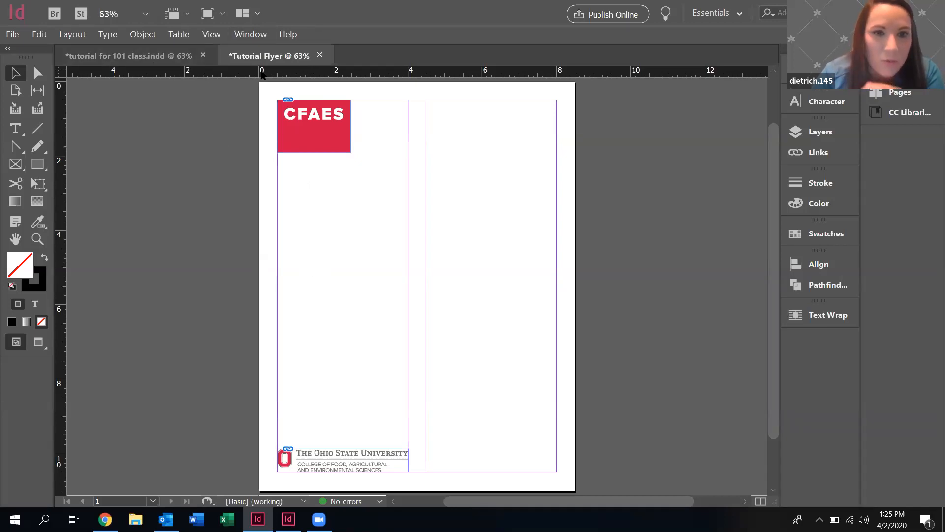
Place two horizontal ruler guides across the CFAES tag, one just above and one just below its lettering.
drag(338, 74, 340, 105)
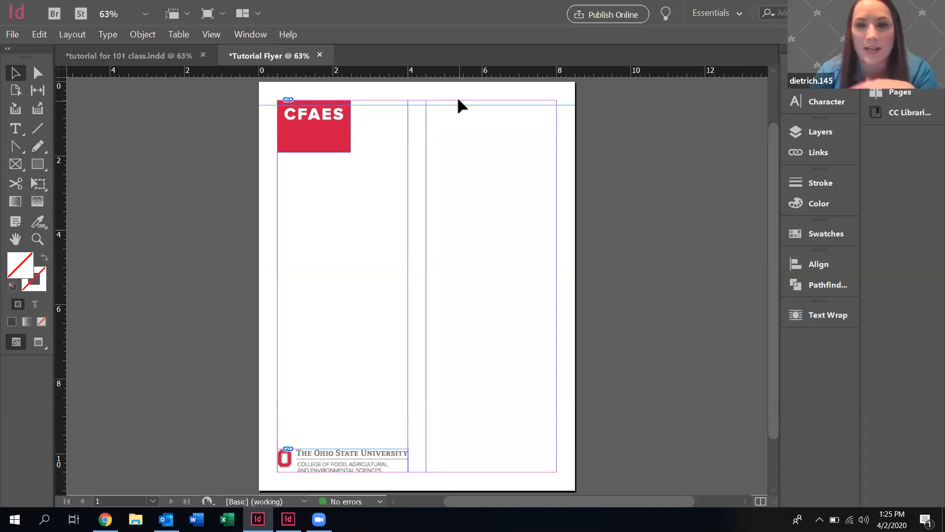
key(ctrl+=)
key(ctrl+=)
key(ctrl+=)
key(ctrl+=)
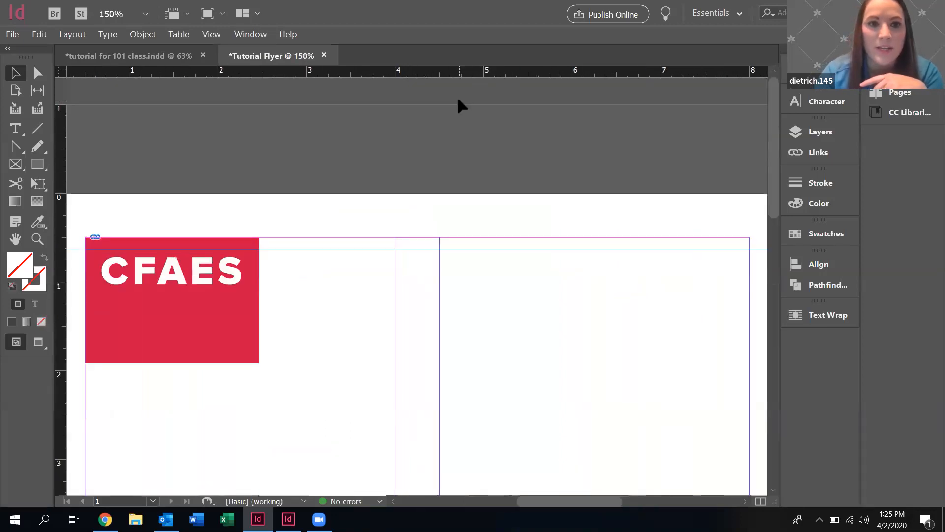
scroll(430, 272, down, 3)
scroll(430, 272, up, 3)
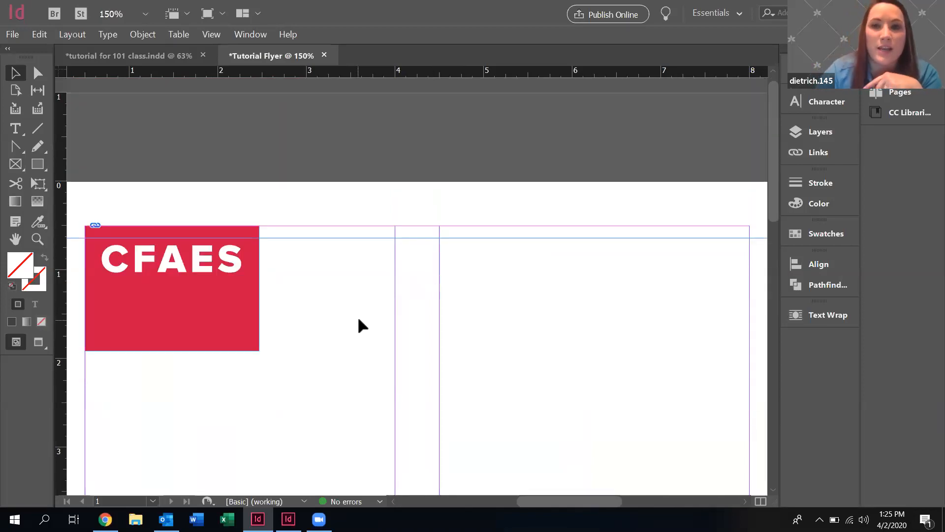
scroll(359, 320, left, 3)
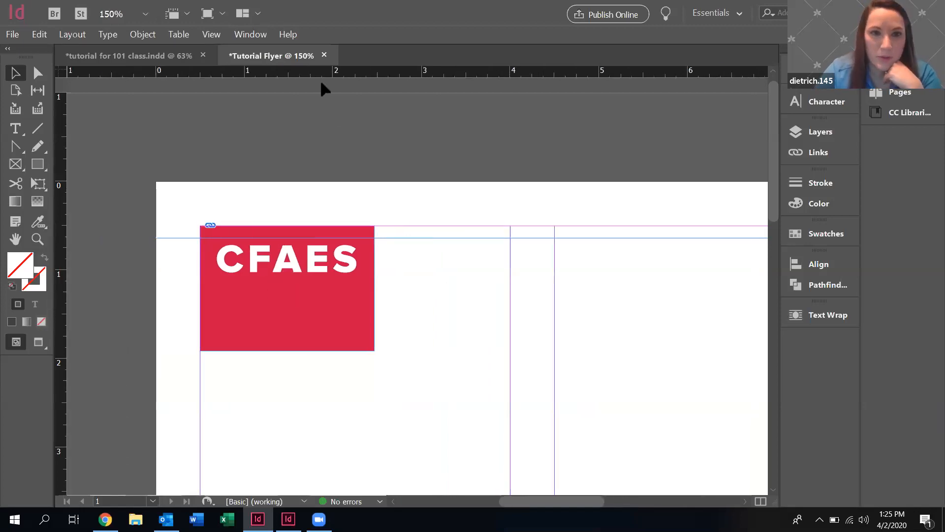
drag(321, 74, 291, 281)
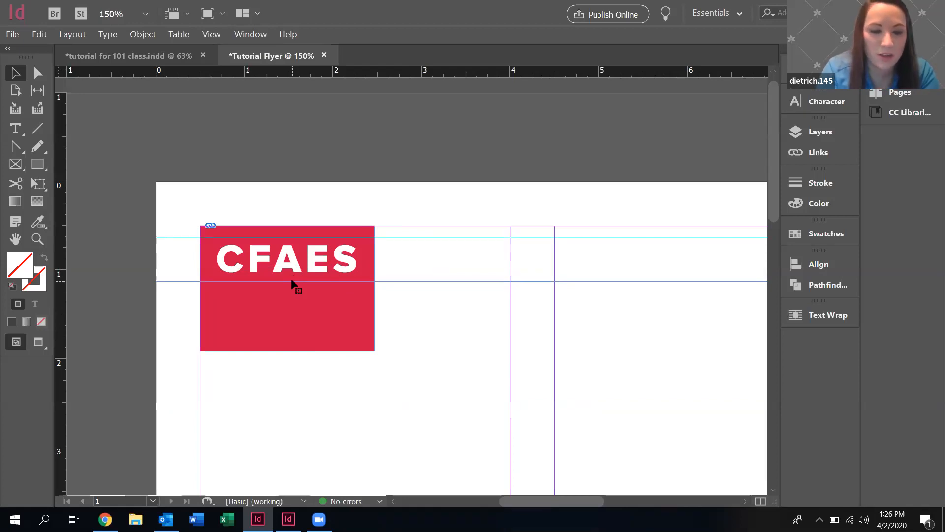
Inspect the two guides around the CFAES tag at several zoom levels and fit the whole page in the window.
key(ctrl+equal)
key(ctrl+equal)
key(ctrl+equal)
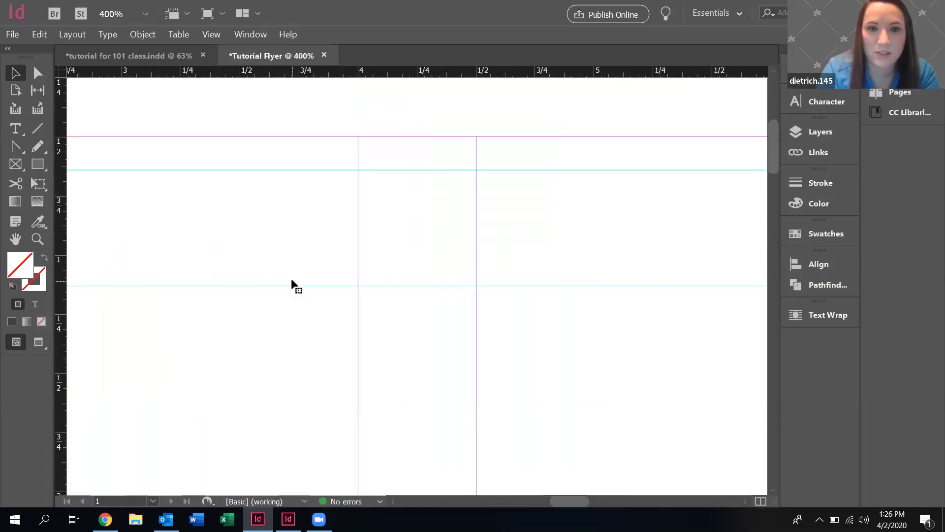
key(ctrl+minus)
key(ctrl+minus)
key(ctrl+minus)
key(ctrl+minus)
key(ctrl+minus)
key(ctrl+equal)
key(ctrl+equal)
key(ctrl+equal)
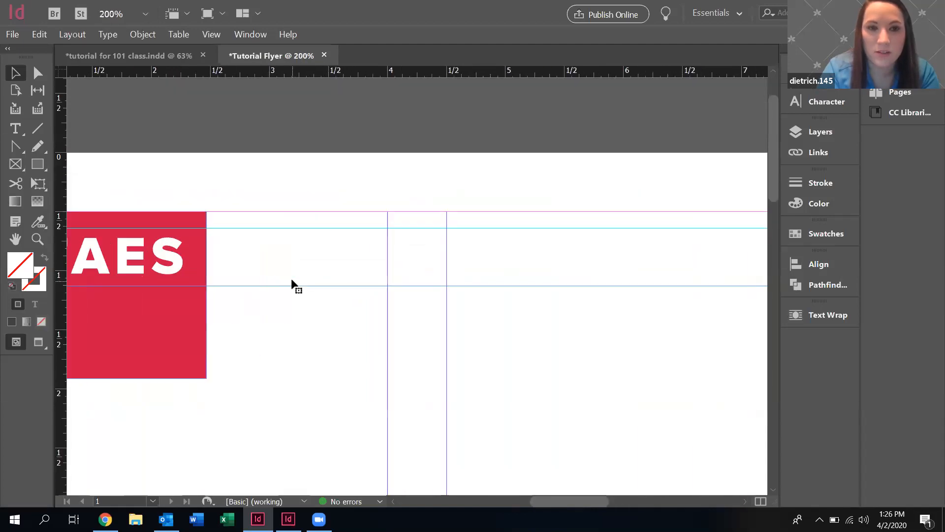
key(ctrl+minus)
key(ctrl+minus)
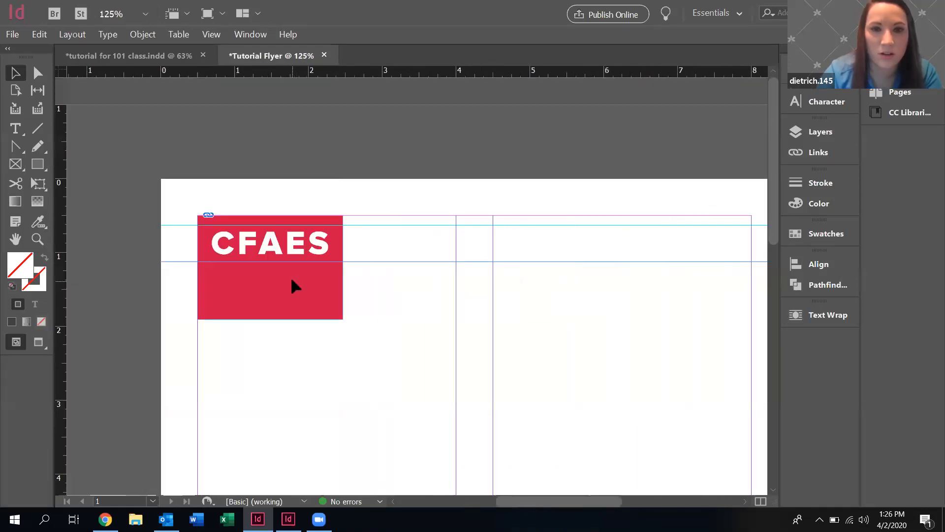
key(ctrl+equal)
key(ctrl+minus)
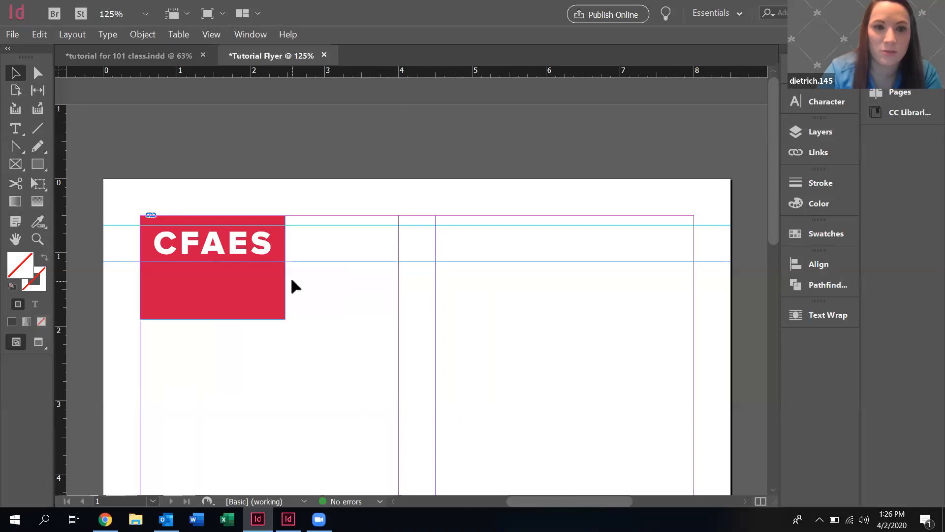
key(ctrl+equal)
scroll(331, 363, left, 4)
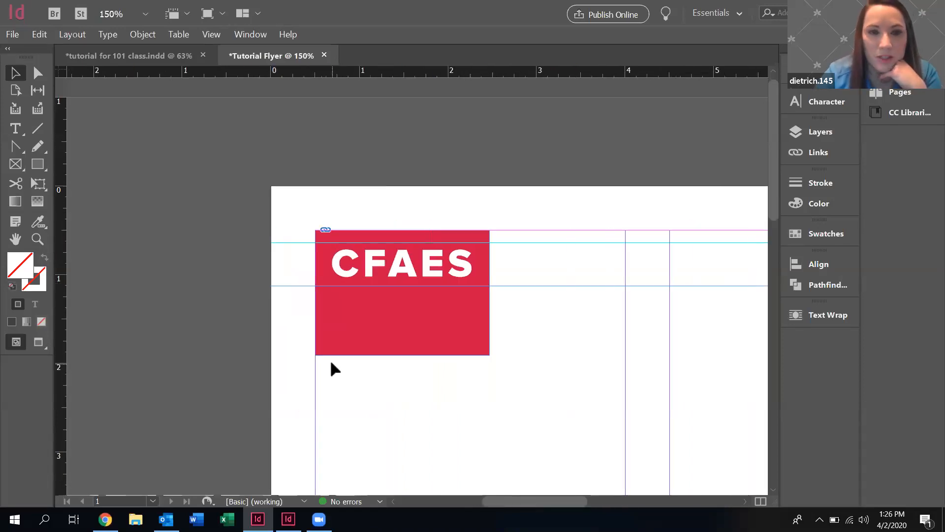
scroll(330, 363, right, 3)
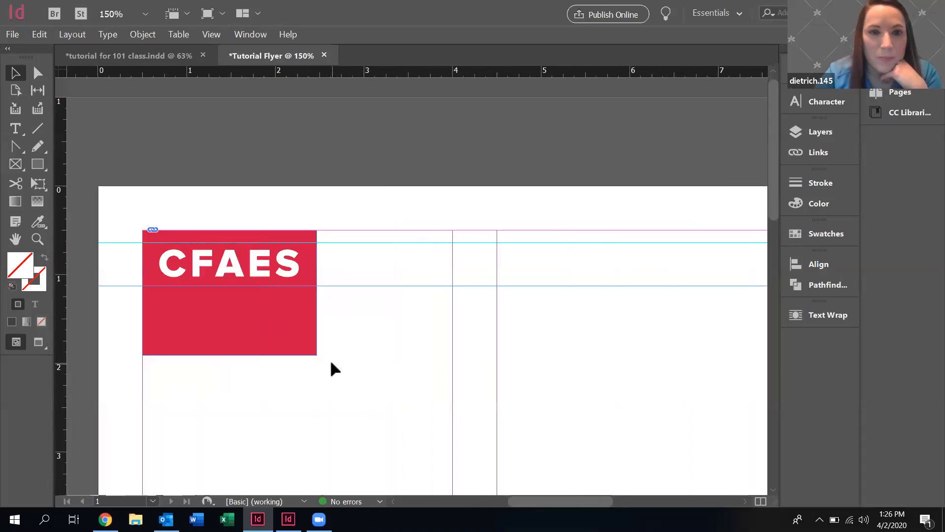
click(218, 39)
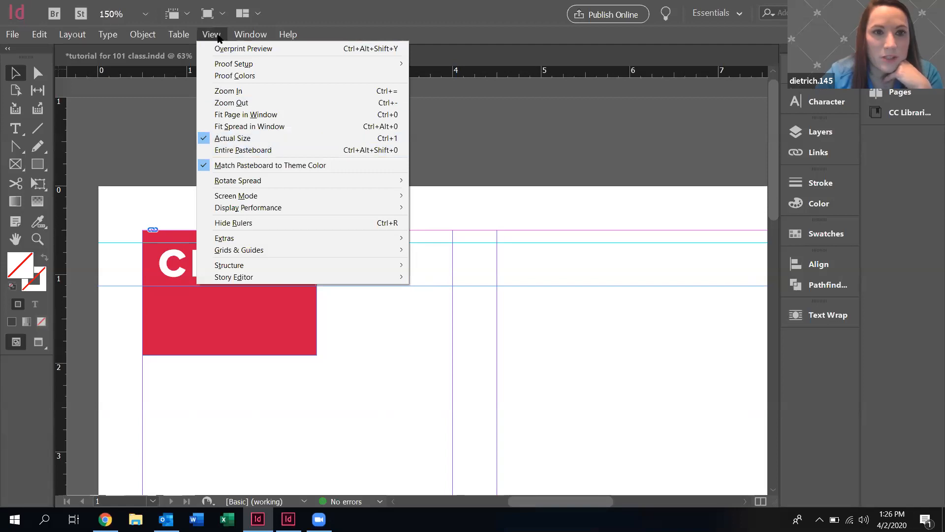
click(235, 116)
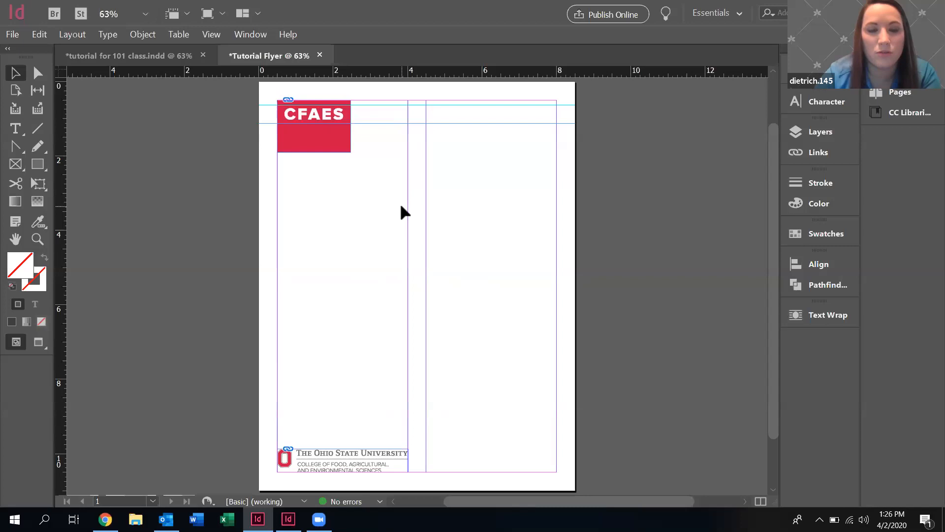
Nudge the lower ruler guide slightly up toward the CFAES lettering.
key(ctrl+=)
key(ctrl+=)
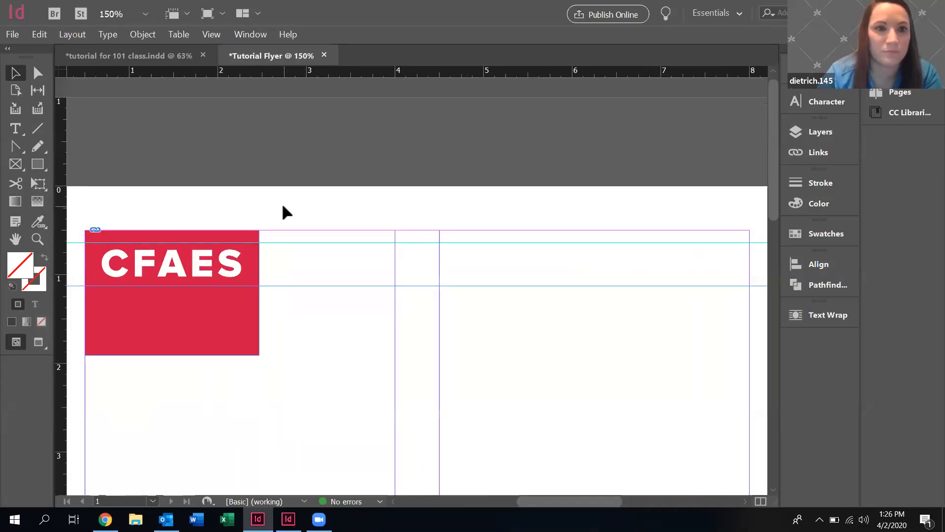
scroll(359, 355, left, 5)
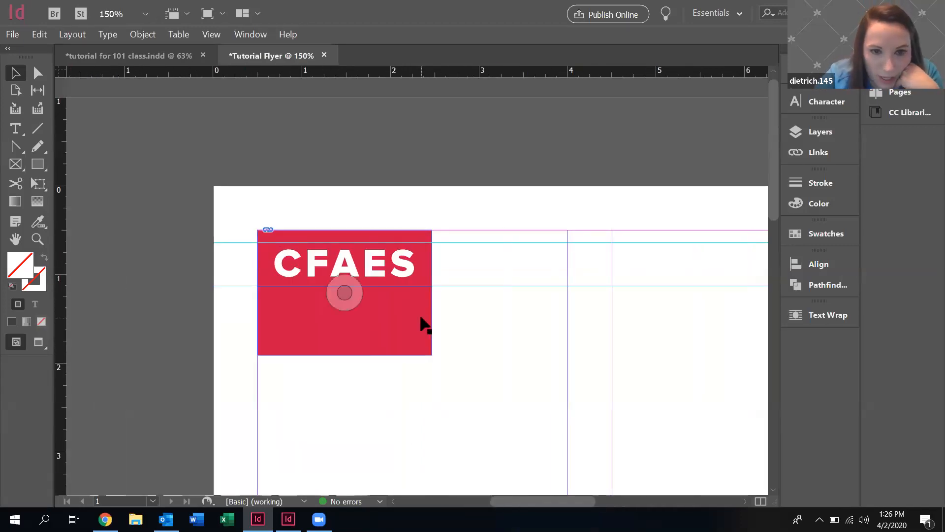
drag(457, 284, 457, 283)
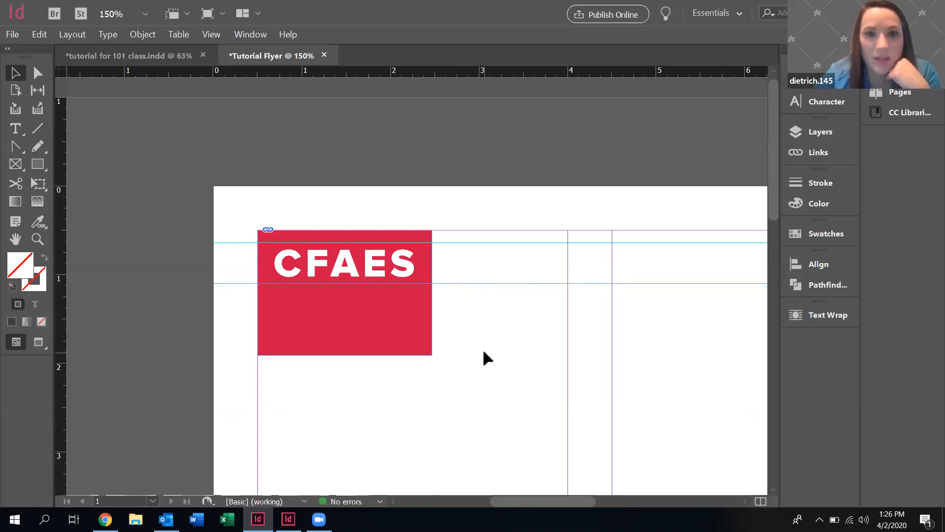
Draw a rectangle about 7.5 in wide between the two guides, spanning from margin to margin, and set its stroke to none.
scroll(484, 351, right, 5)
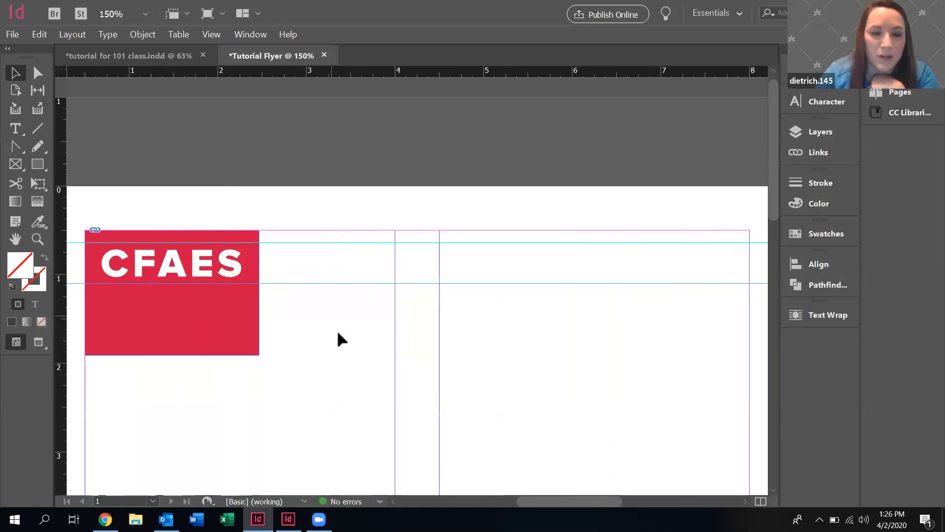
key(ctrl+minus)
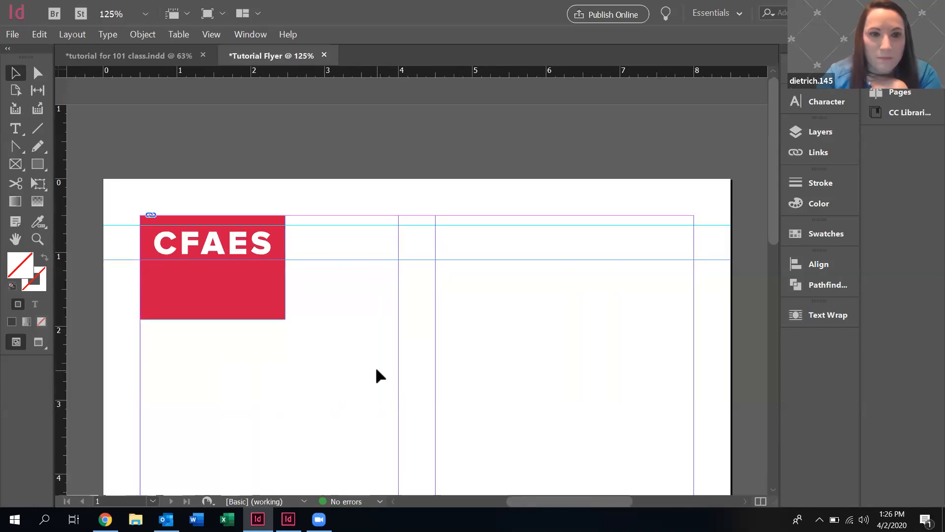
key(ctrl+minus)
click(253, 235)
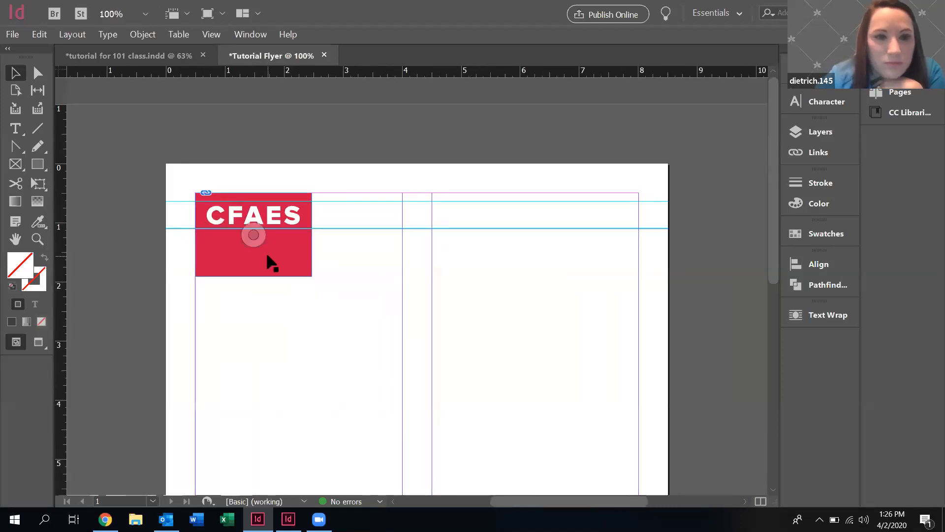
click(39, 170)
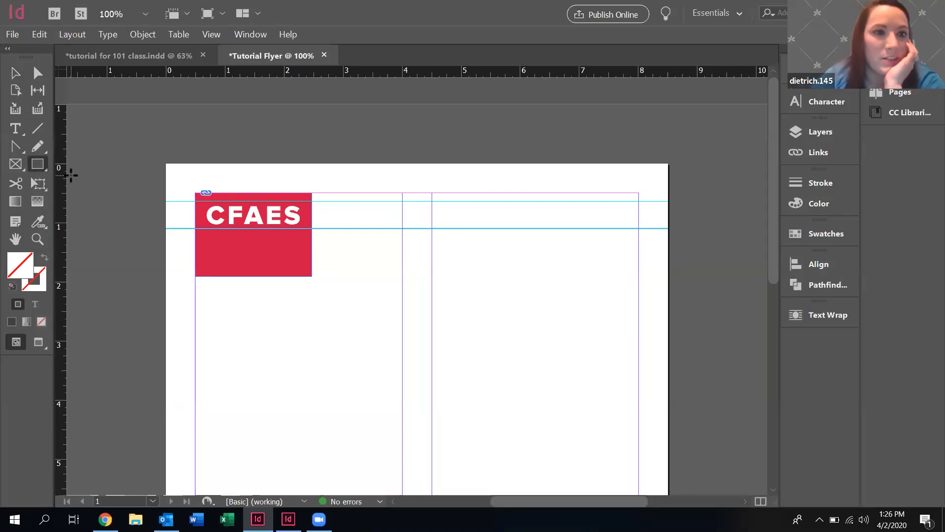
click(37, 165)
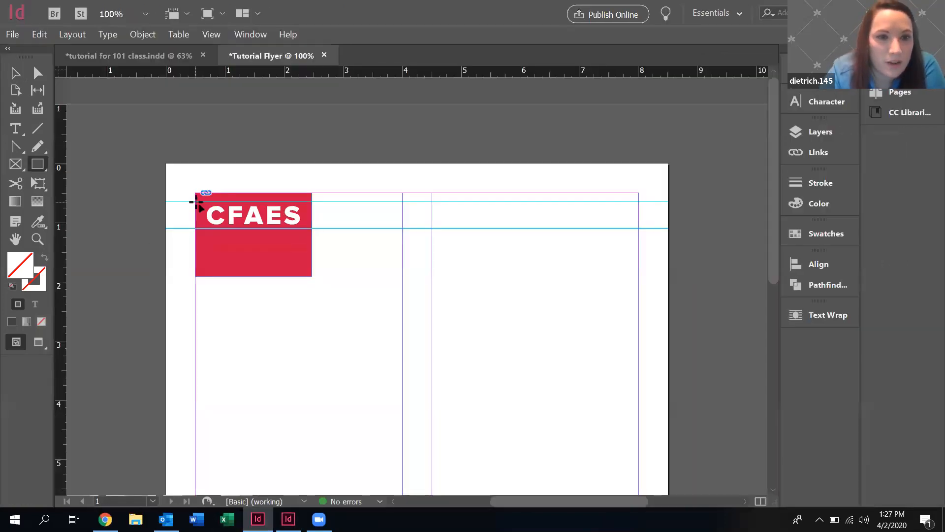
drag(196, 202, 638, 229)
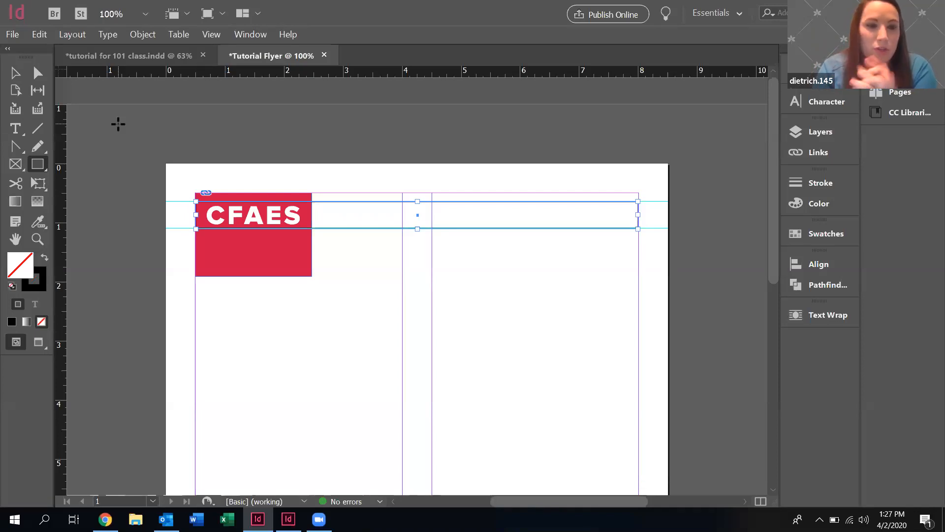
click(43, 291)
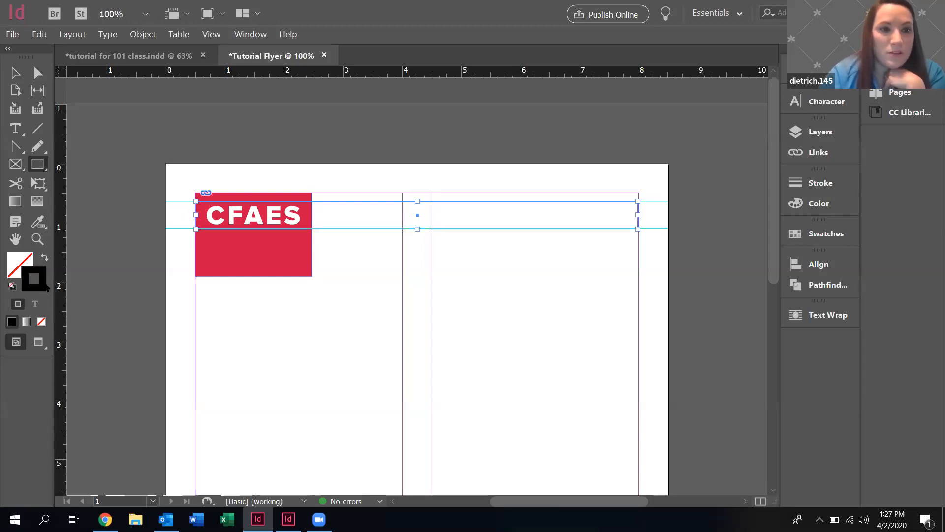
click(42, 324)
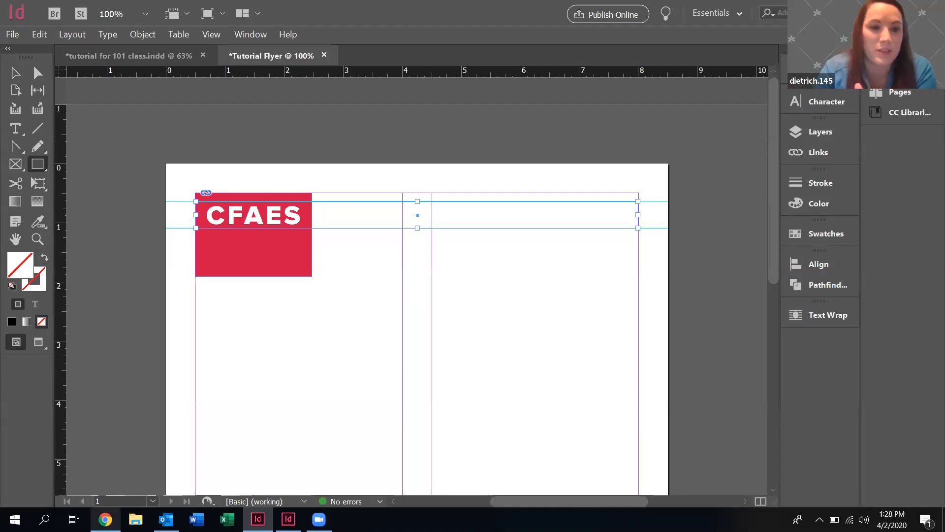
Switch to Chrome, open the Color page of the CFAES Brand guidelines, and review the primary and secondary color palettes.
mouse_move(105, 519)
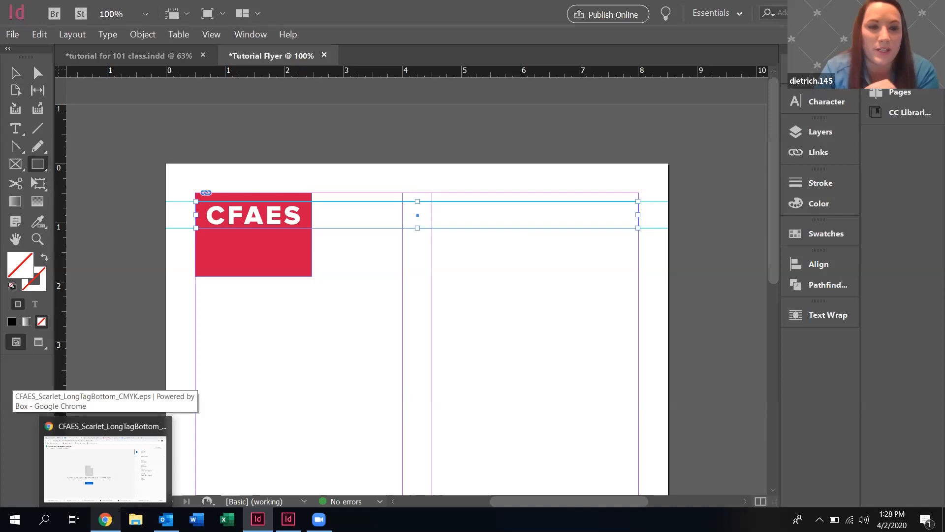
click(105, 468)
click(93, 6)
scroll(255, 184, up, 5)
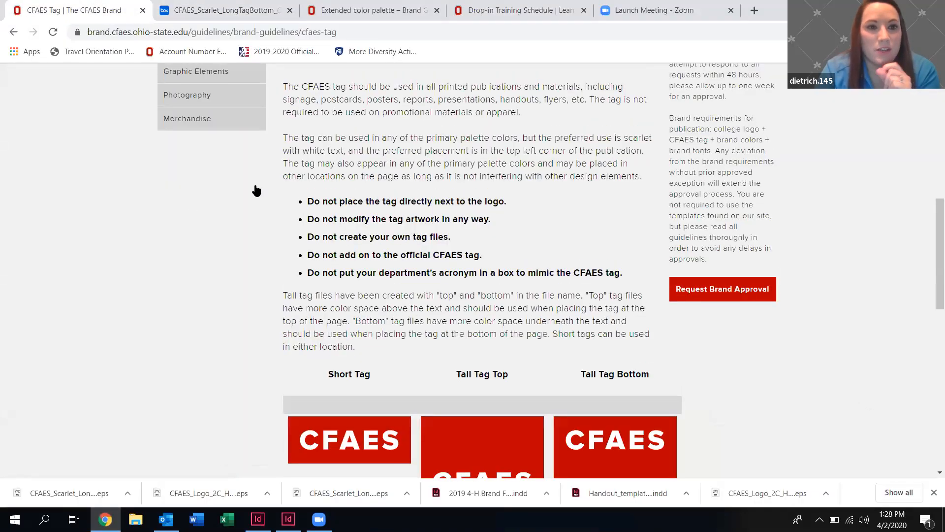
scroll(255, 191, up, 5)
click(192, 271)
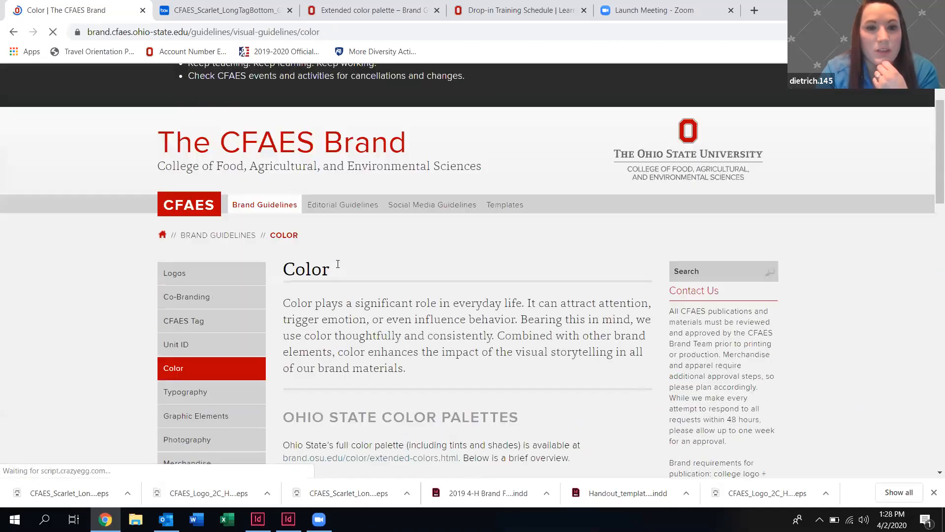
scroll(338, 264, down, 6)
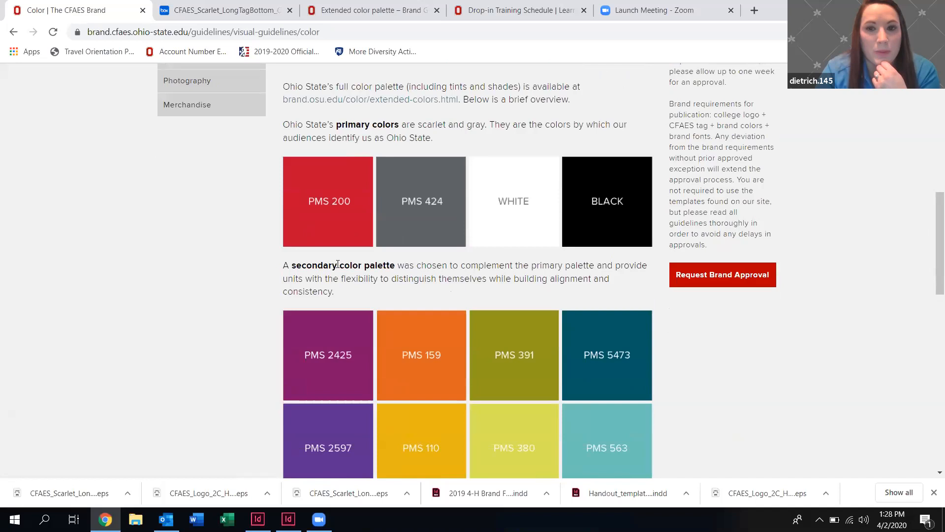
scroll(338, 264, down, 5)
scroll(338, 264, up, 2)
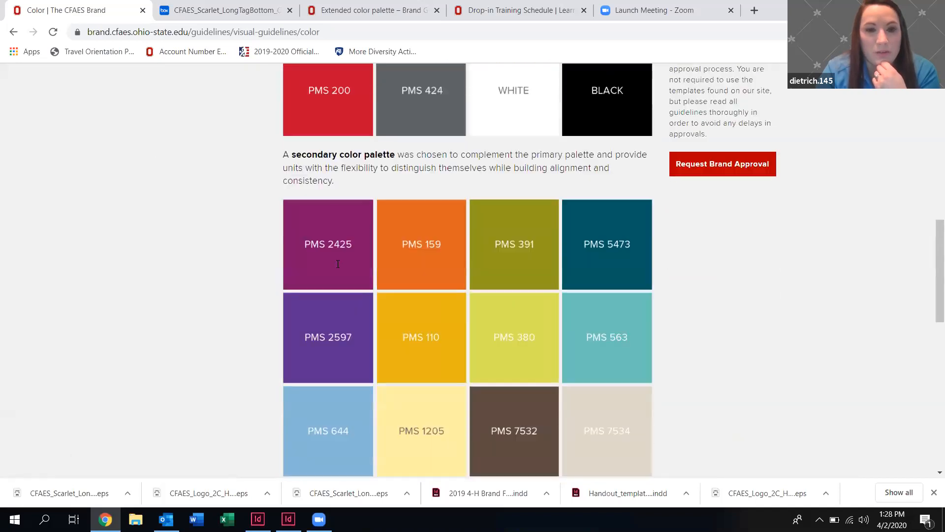
Review the primary and secondary palettes on the CFAES Color page and open its linked Ohio State extended color palette.
scroll(338, 264, up, 2)
scroll(337, 264, down, 1)
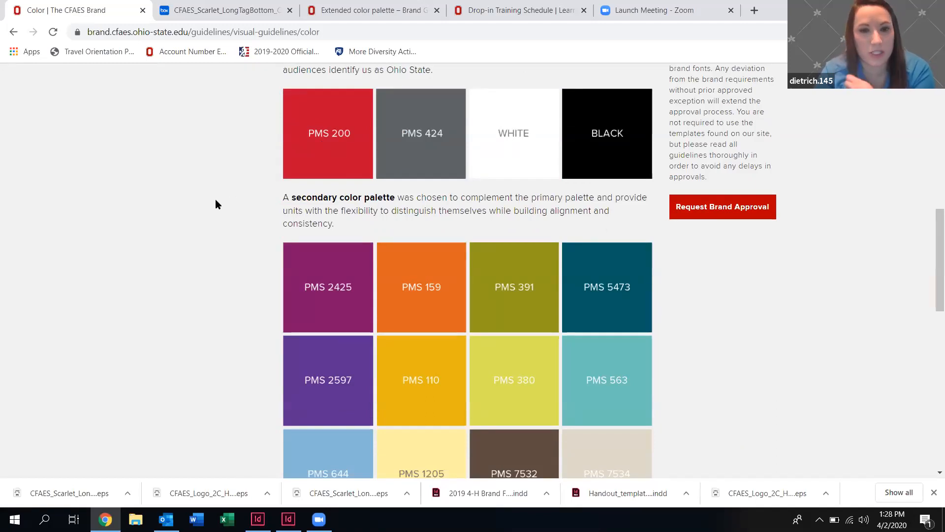
scroll(215, 199, down, 1)
scroll(215, 200, up, 1)
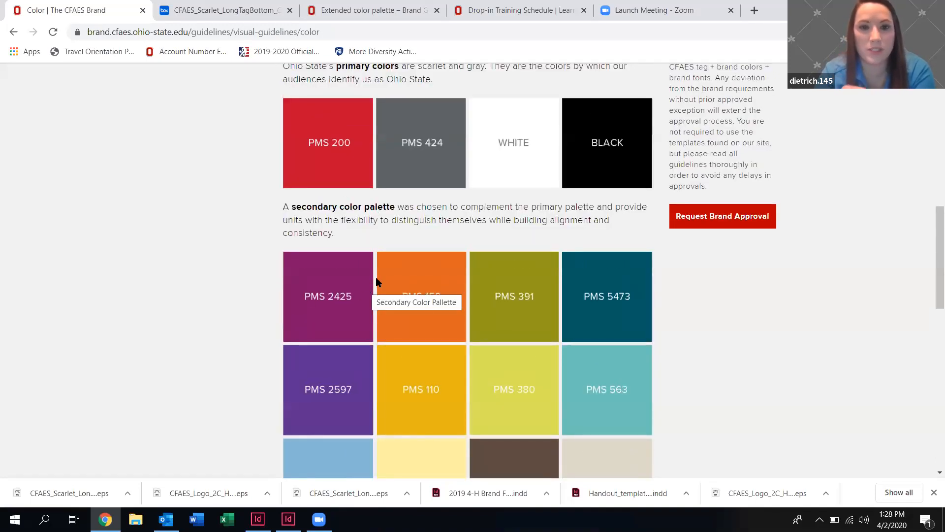
scroll(414, 246, up, 1)
scroll(414, 246, up, 2)
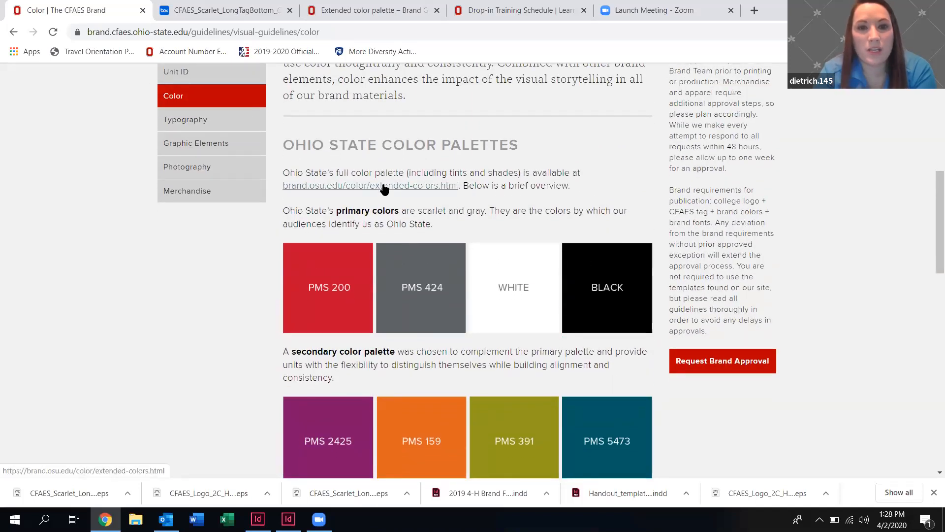
click(340, 187)
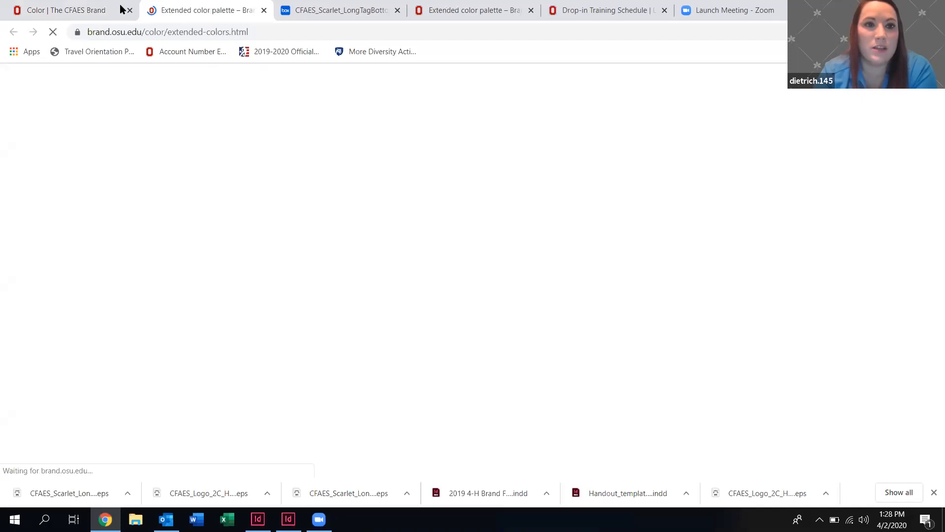
click(193, 32)
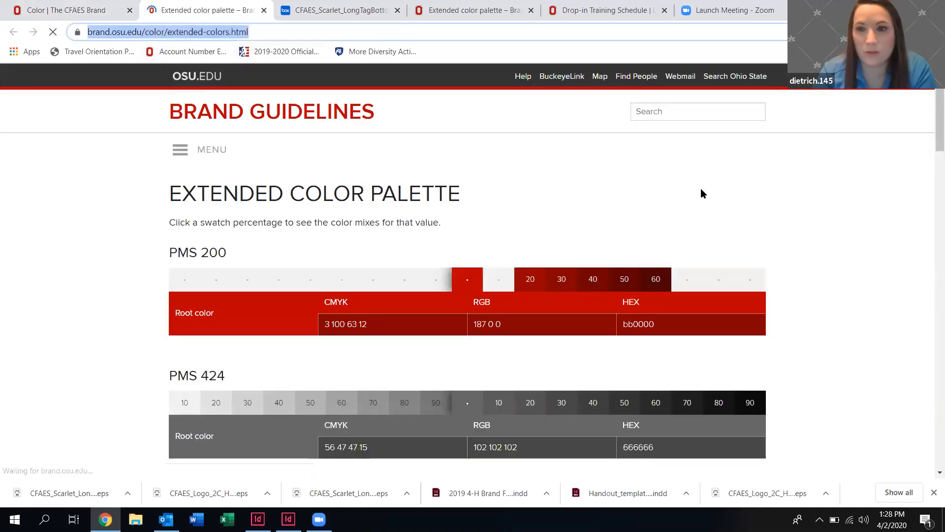
click(701, 190)
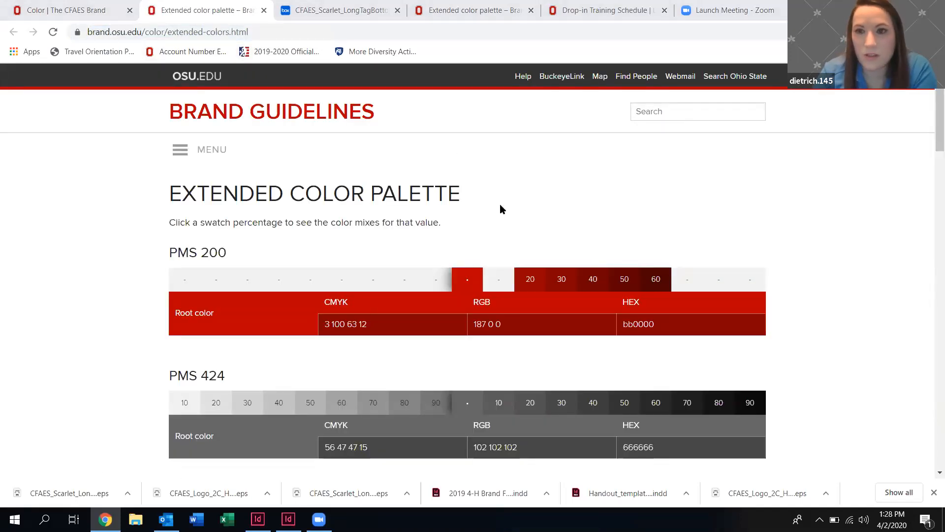
Look through the extended color palette and display the color mix for the 70% tint of PMS 424.
scroll(490, 200, down, 2)
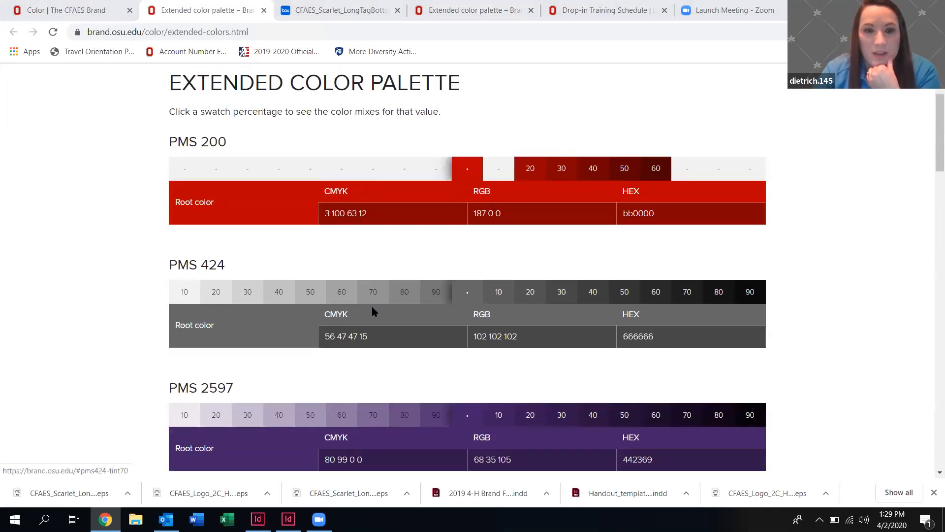
scroll(372, 307, down, 9)
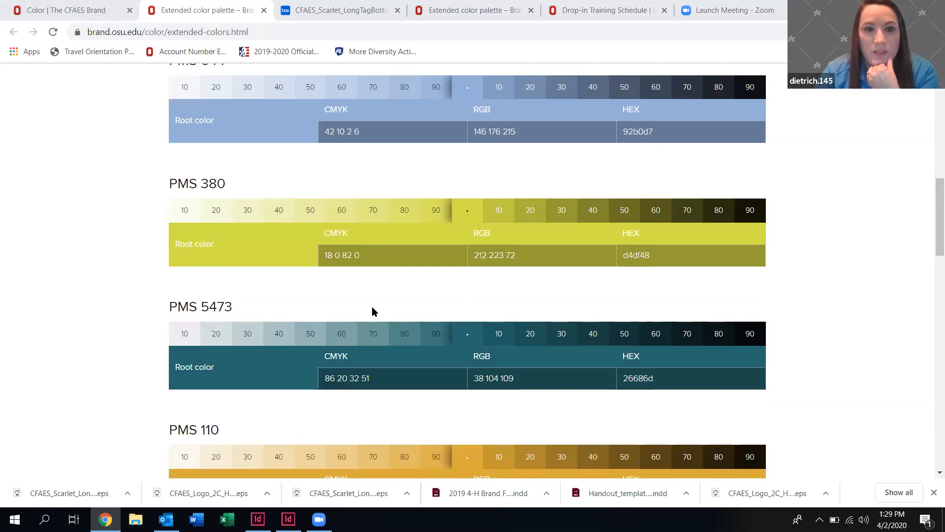
scroll(372, 309, down, 16)
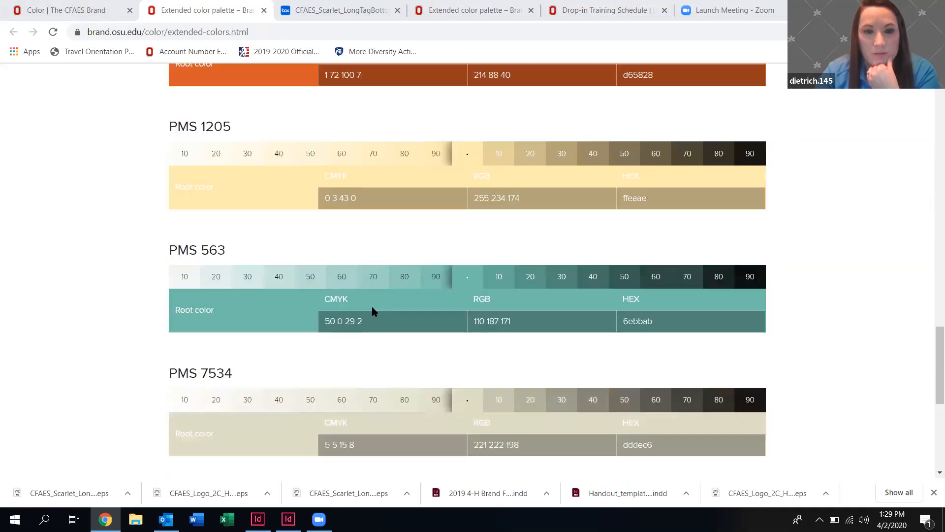
scroll(373, 309, down, 5)
scroll(373, 308, up, 20)
scroll(372, 311, up, 9)
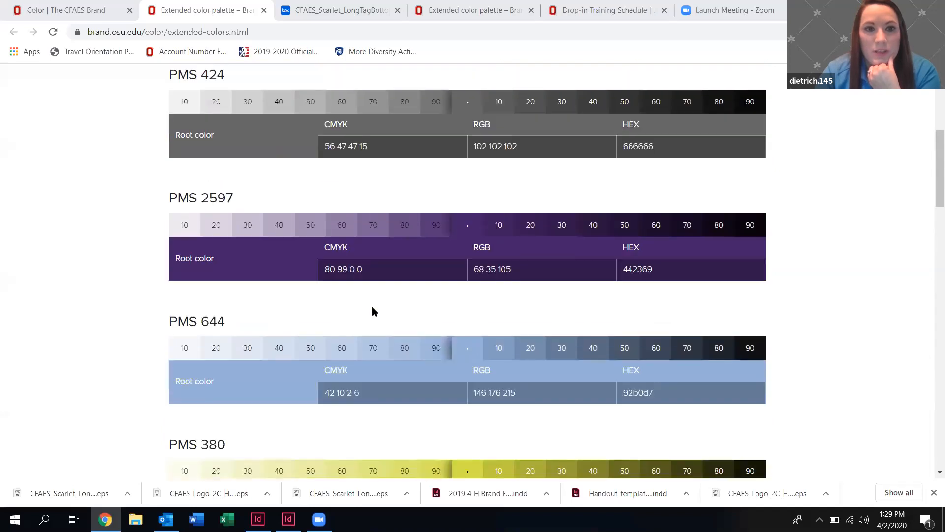
scroll(373, 311, up, 2)
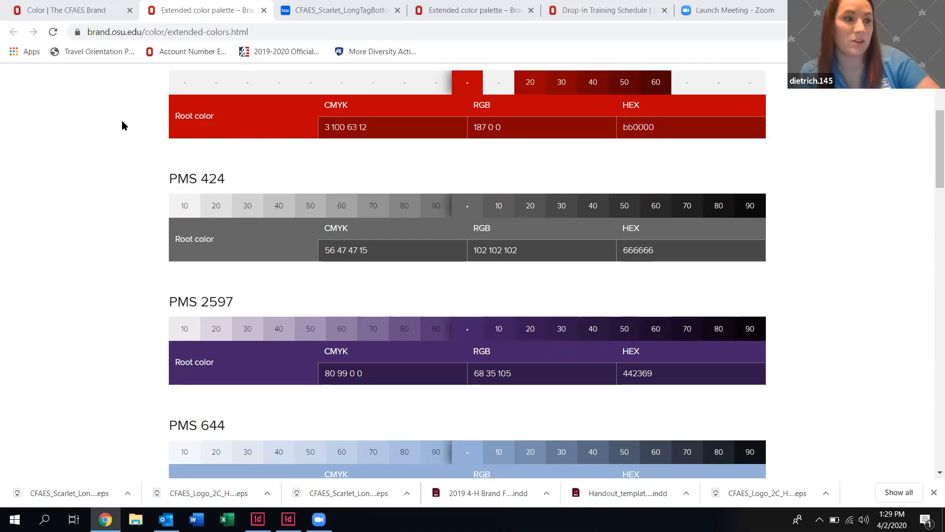
scroll(107, 100, down, 1)
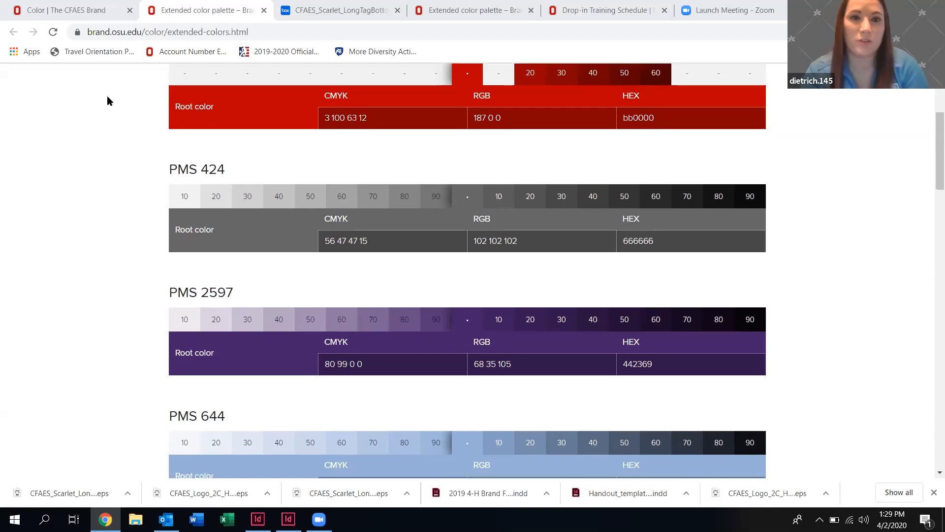
scroll(109, 101, up, 1)
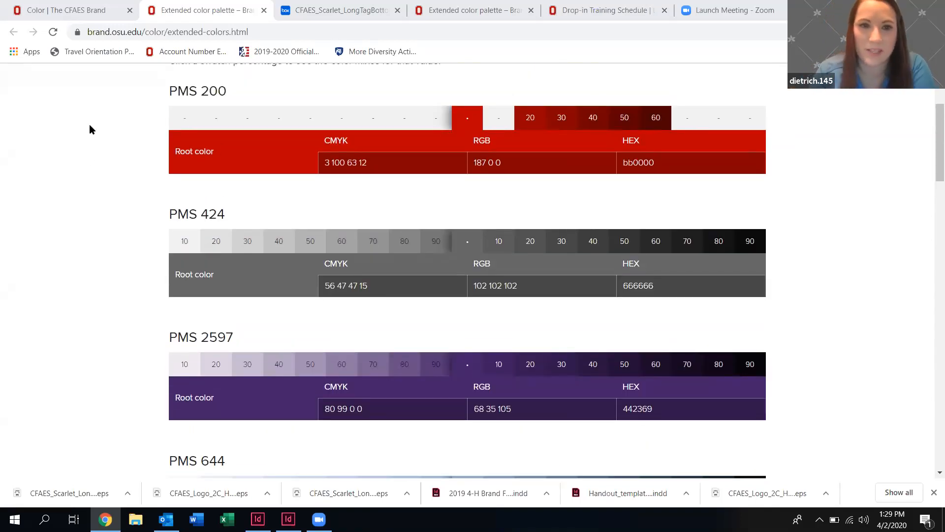
scroll(325, 135, down, 1)
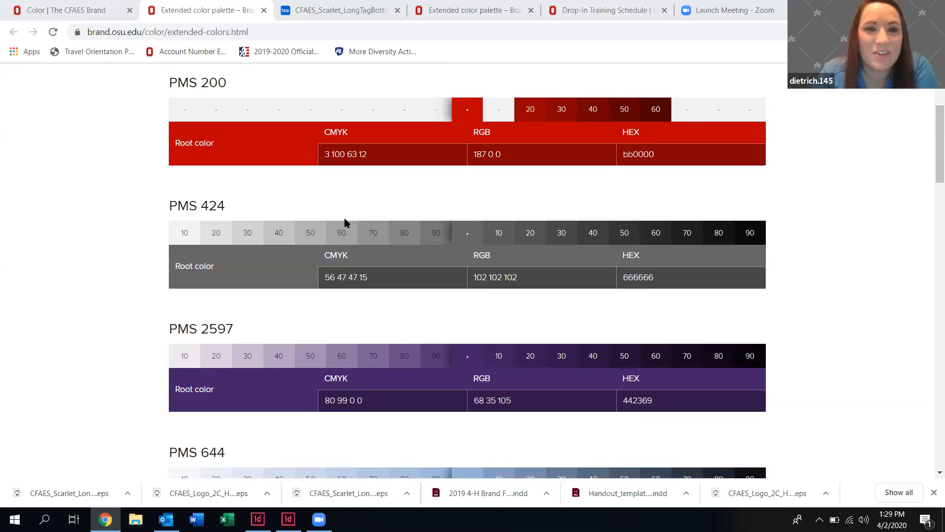
scroll(345, 223, down, 1)
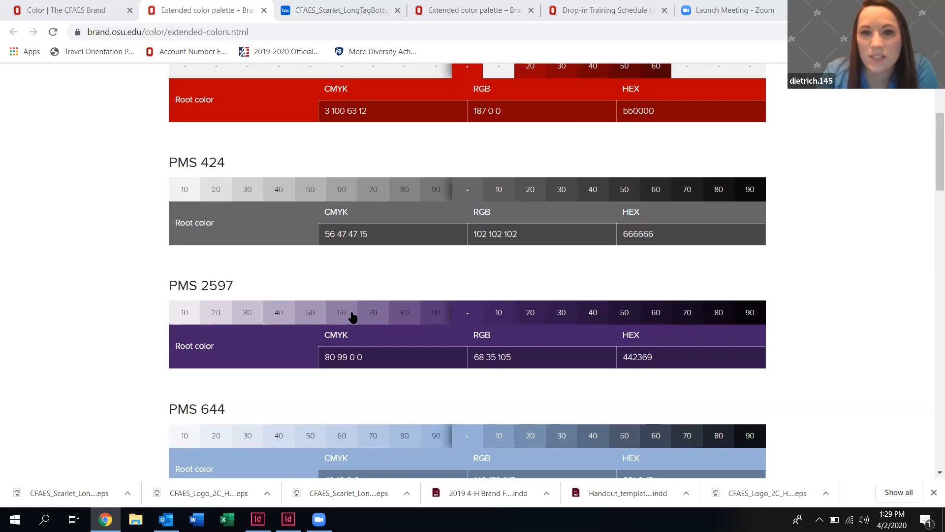
click(374, 190)
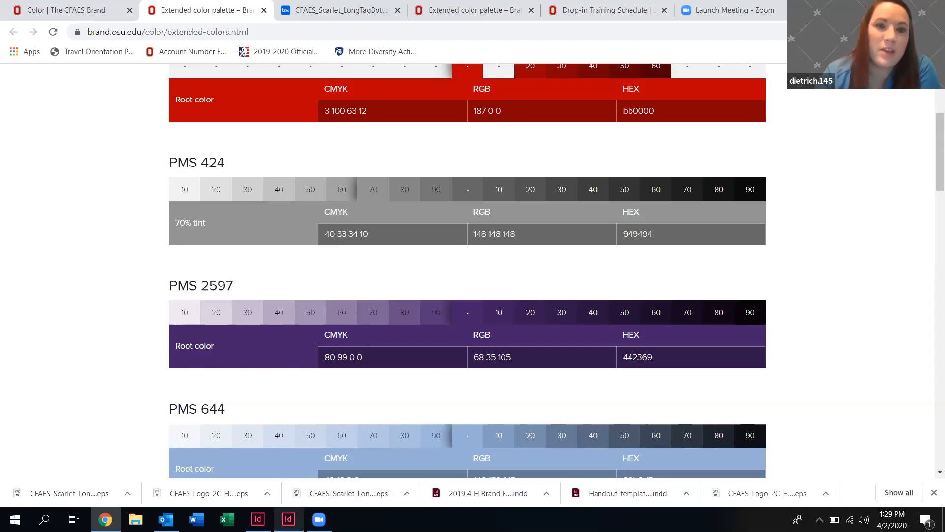
Switch to InDesign and fill the header rectangle with the CMYK color 40, 33, 34, 10.
click(257, 518)
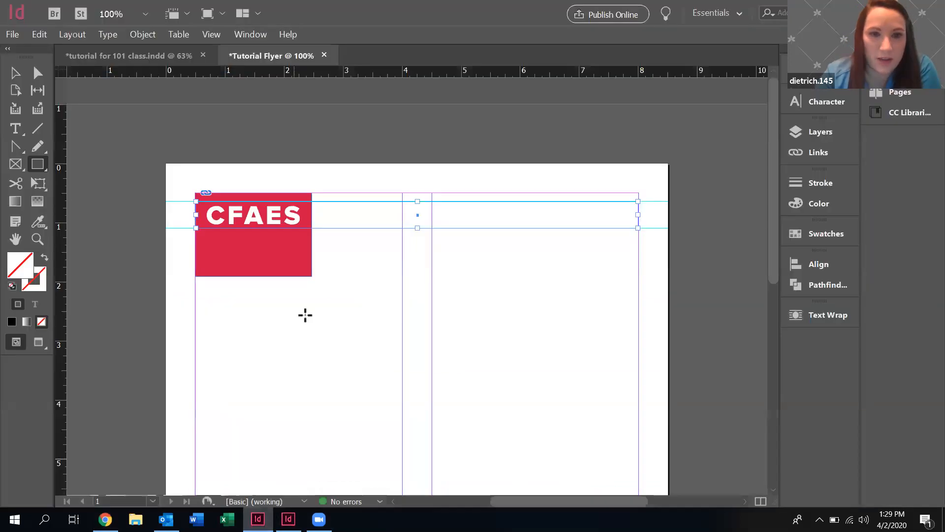
double_click(27, 265)
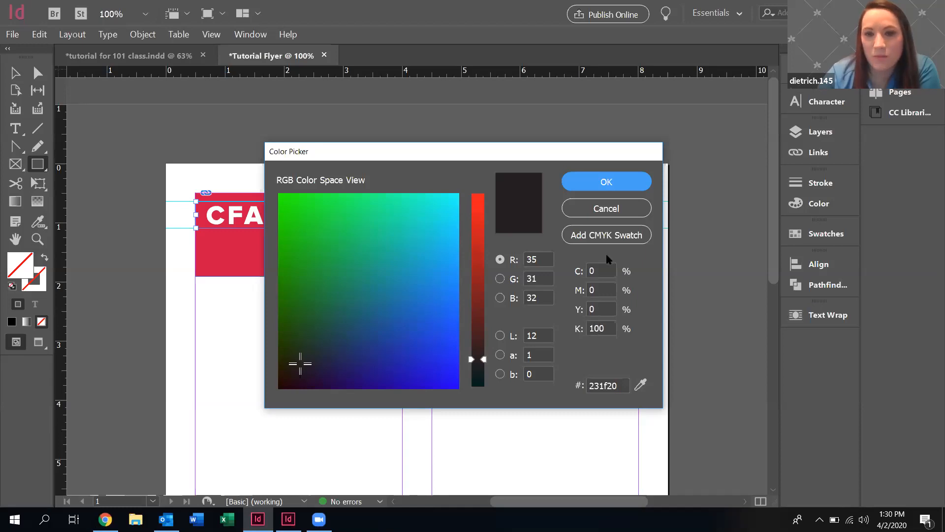
click(602, 268)
text(40)
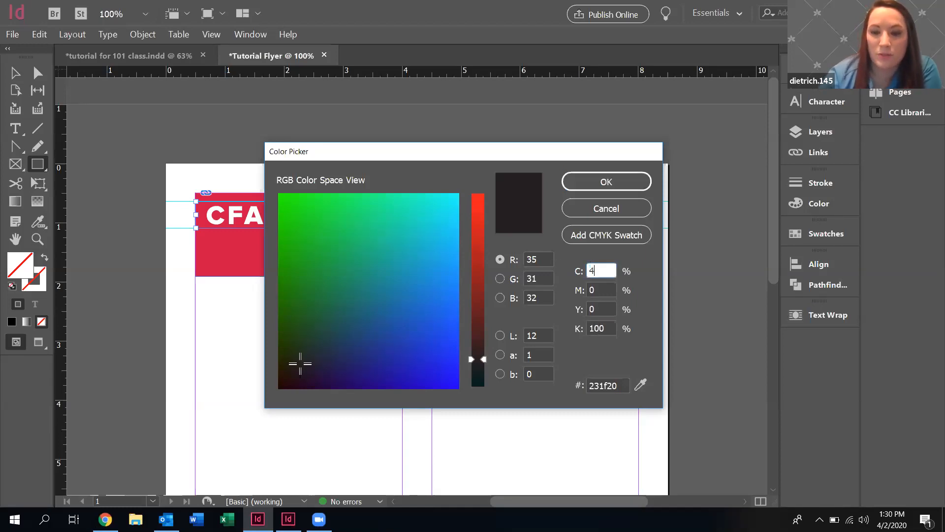
click(603, 290)
text(33)
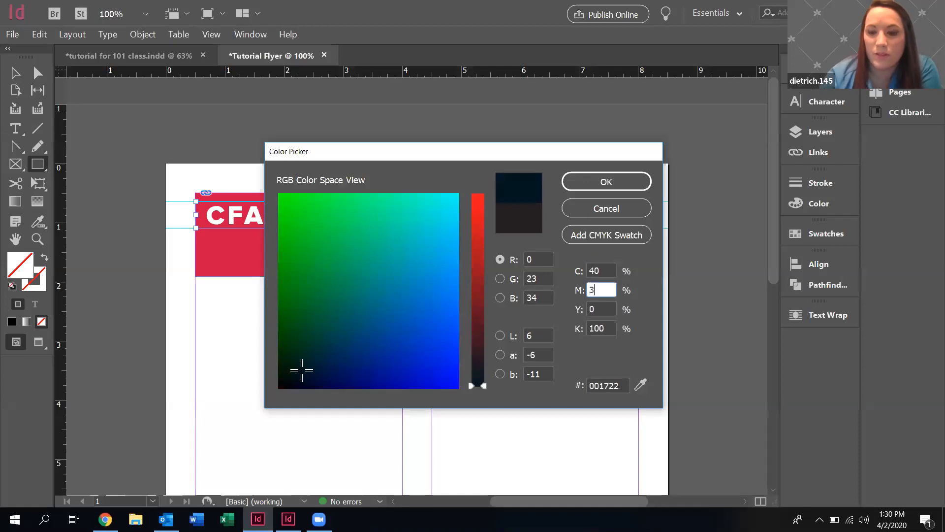
key(Tab)
text(34)
key(Tab)
text(10)
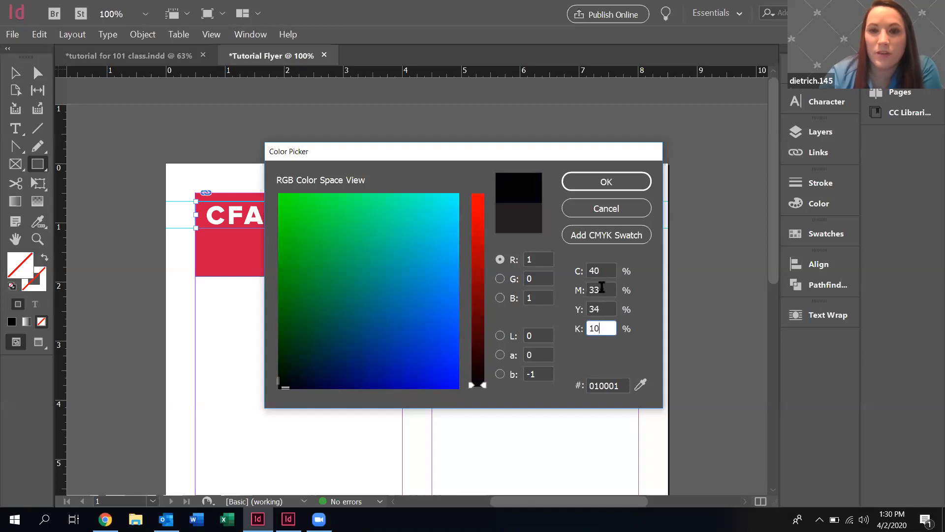
click(601, 287)
click(606, 182)
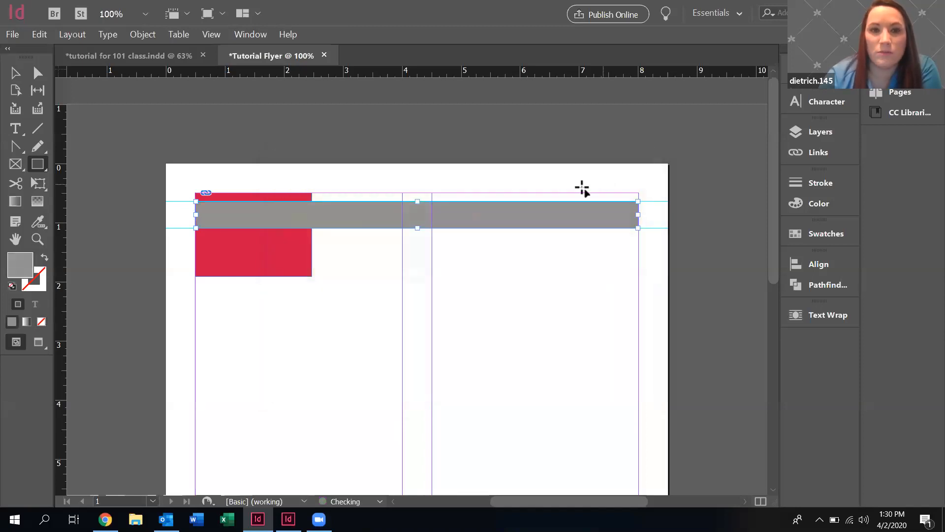
Send the gray header bar to the back, behind the CFAES tag, and deselect it.
click(15, 73)
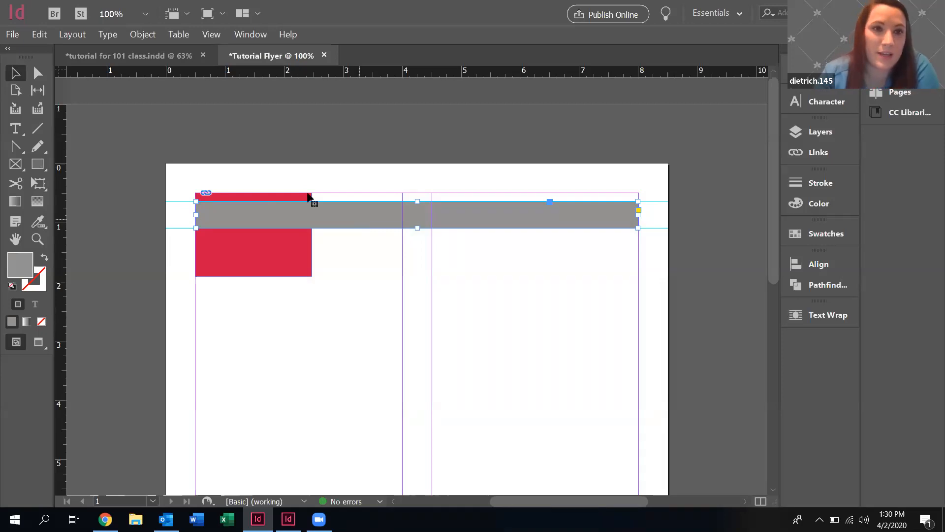
click(152, 36)
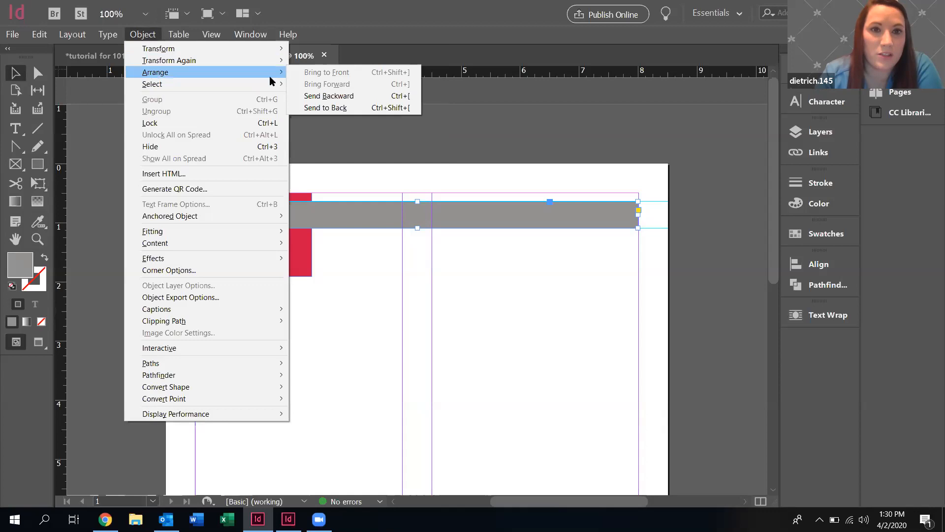
mouse_move(283, 73)
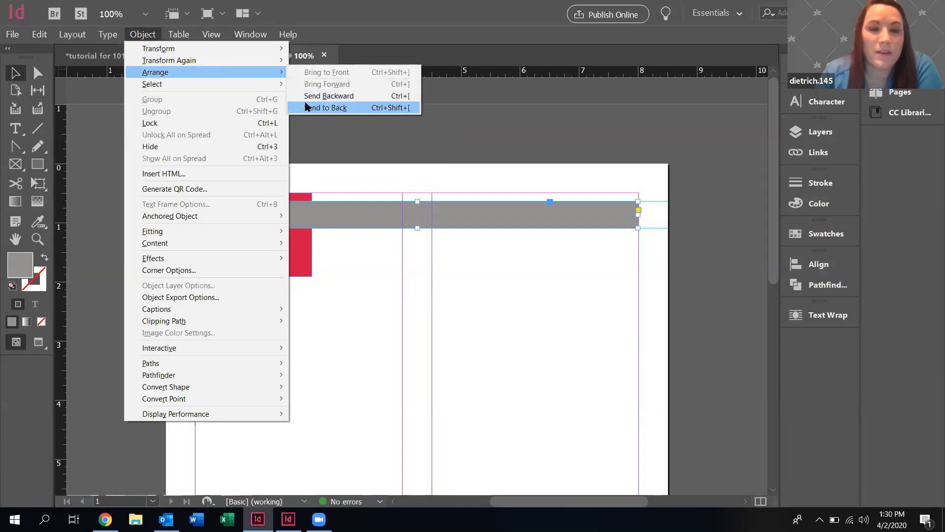
click(310, 106)
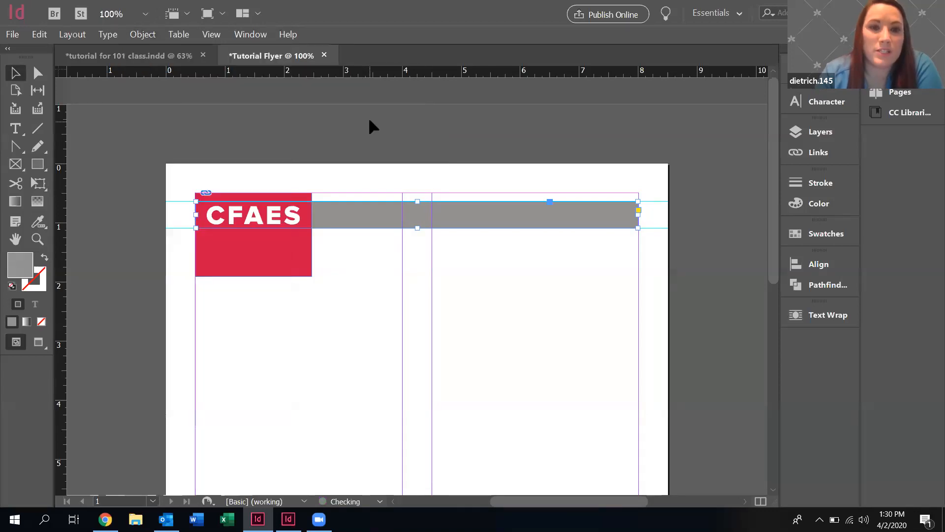
click(340, 150)
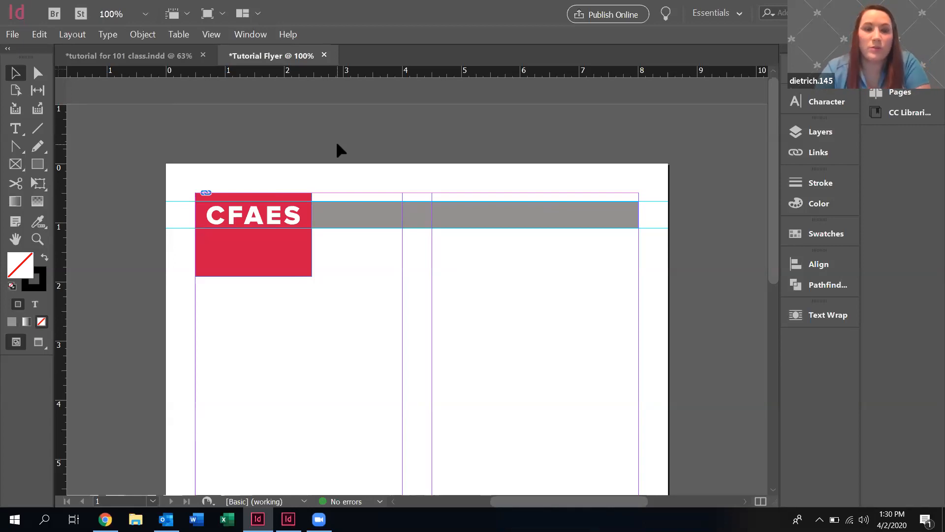
Move the CFAES tag about 0.3 in to the right along the gray header bar.
click(265, 265)
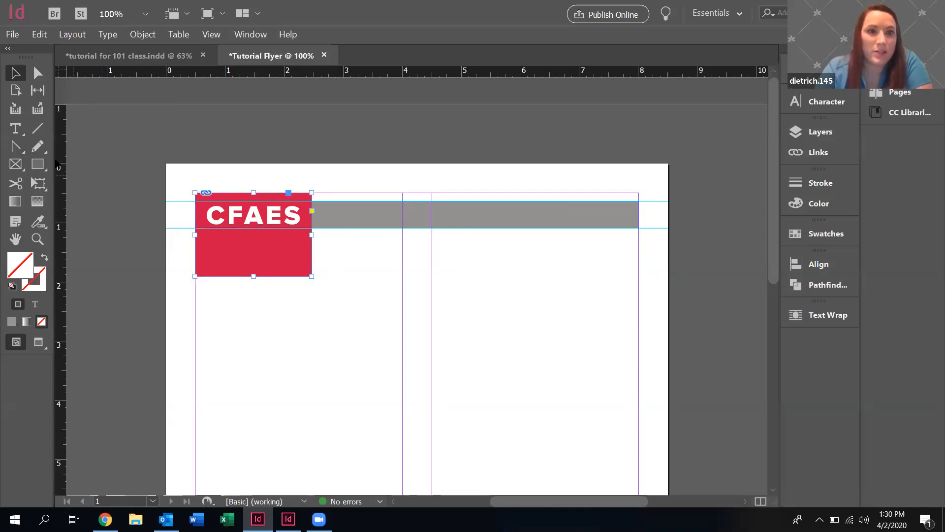
key(Right)
key(Right)
key(Right)
key(Right)
key(Right)
key(Right)
key(Right)
key(Right)
key(Right)
key(Right)
key(Right)
key(Right)
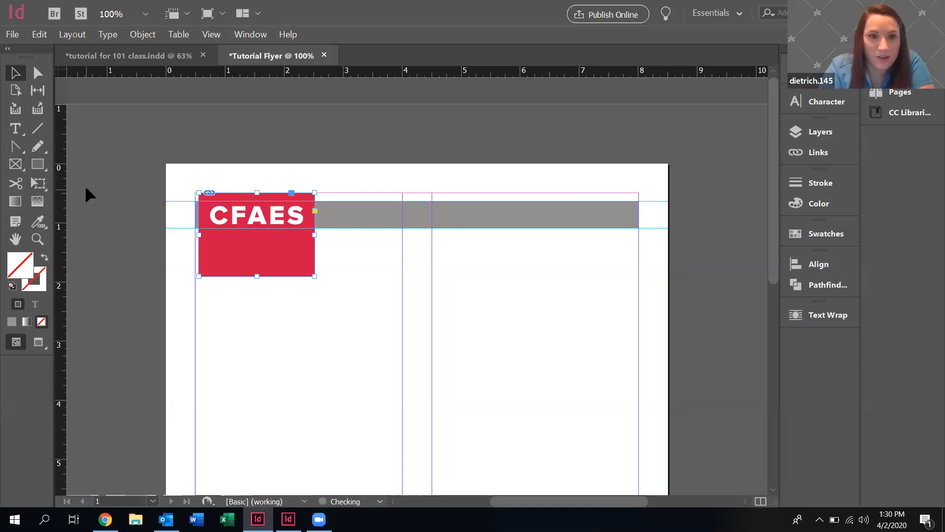
key(Right)
key(Right)
key(Right)
key(Right)
key(Right)
key(Right)
key(Right)
key(Right)
key(Right)
key(Right)
key(Right)
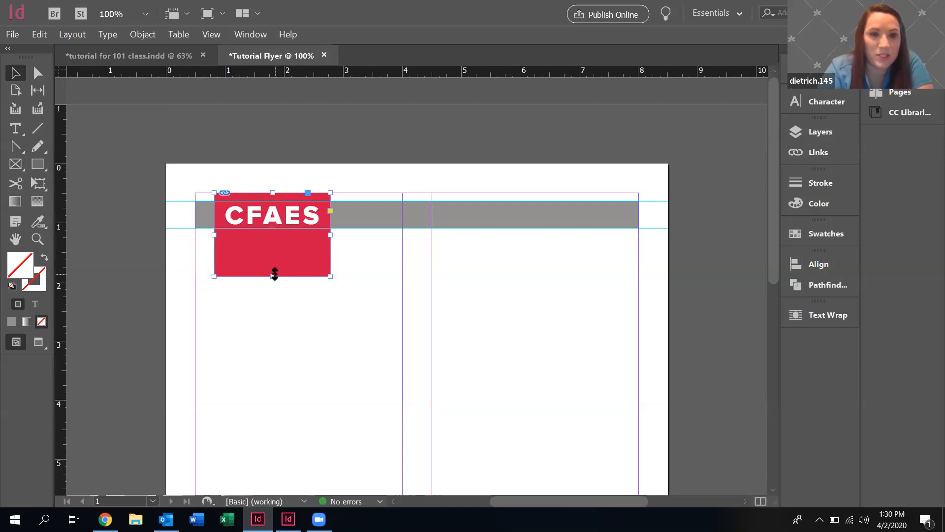
Scale the CFAES tag down to about 1.8 in wide, nudge it slightly right, and keep its upper edge on the margin.
click(38, 183)
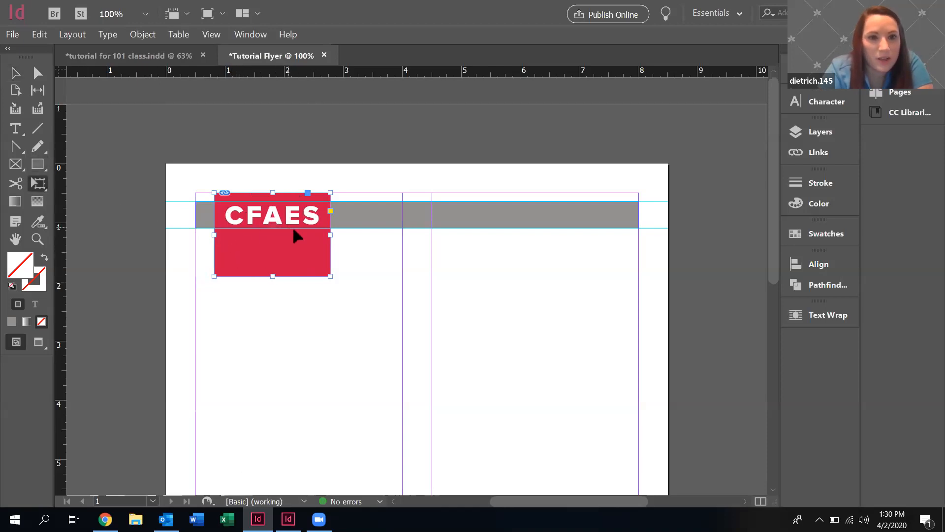
drag(333, 278, 320, 268)
click(15, 73)
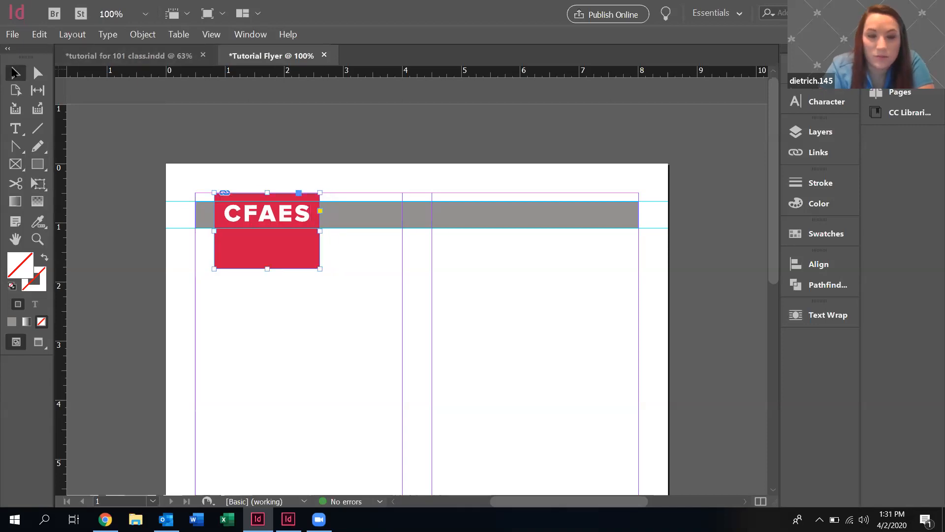
key(Right)
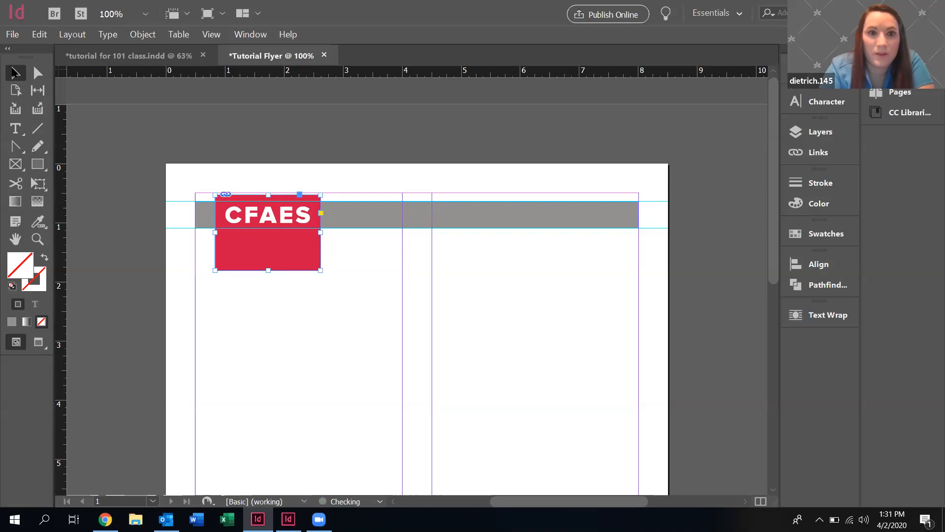
key(Up)
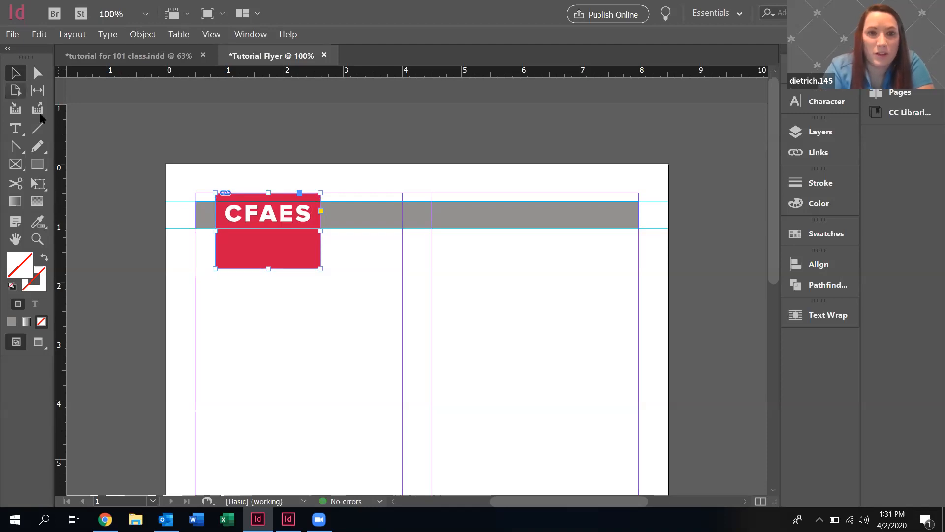
click(260, 273)
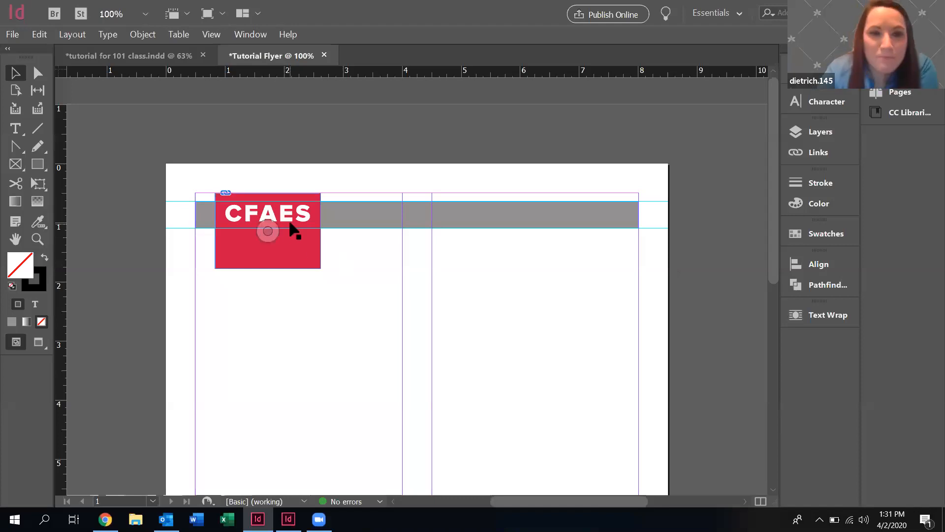
Move the header's lower ruler guide up slightly, shorten the gray bar's lower edge to meet it, and deselect the bar.
drag(292, 229, 292, 226)
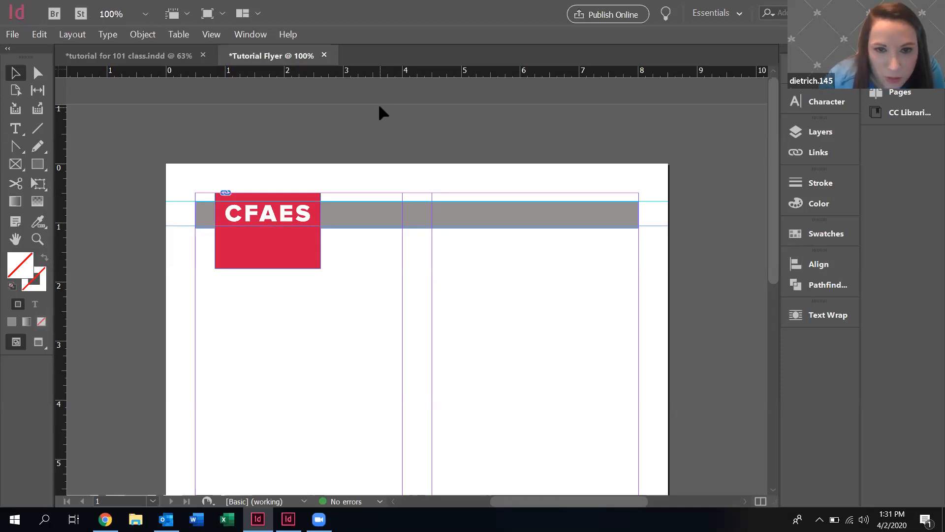
click(380, 204)
drag(414, 226, 417, 226)
click(378, 259)
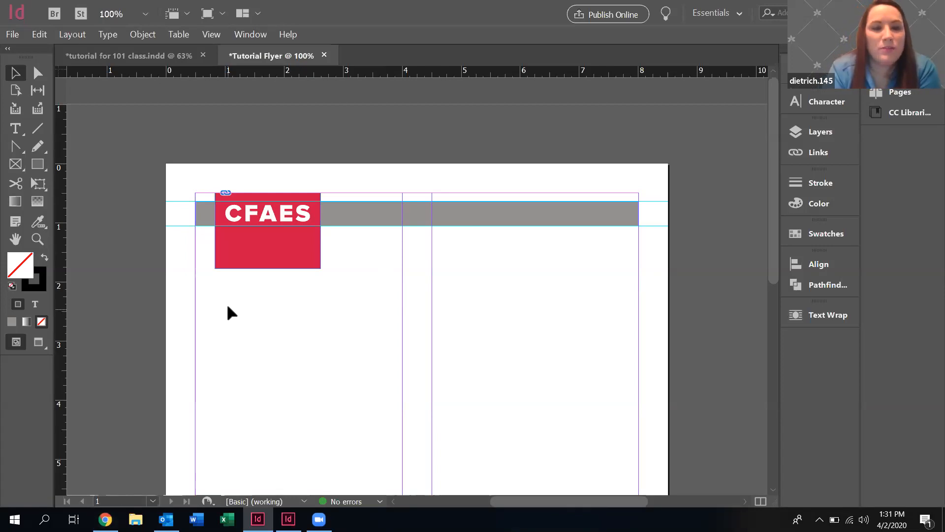
scroll(256, 340, down, 3)
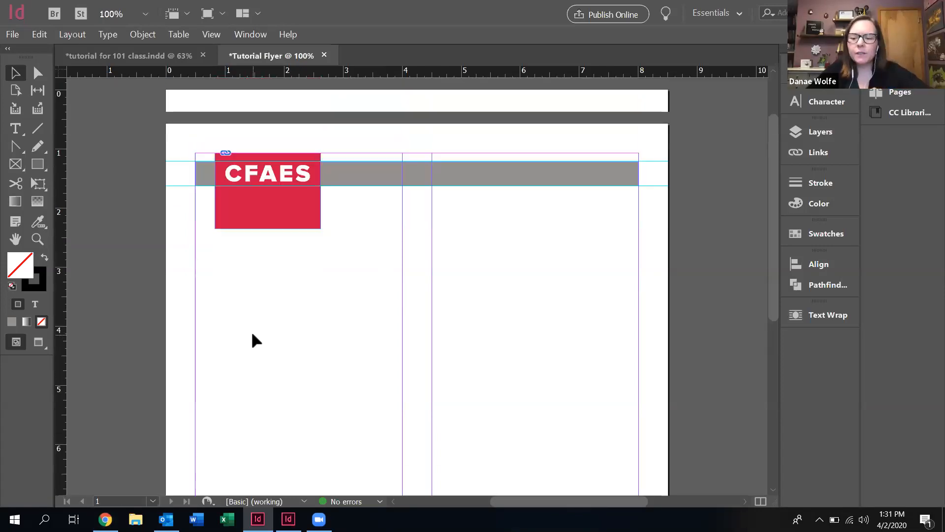
scroll(252, 334, up, 1)
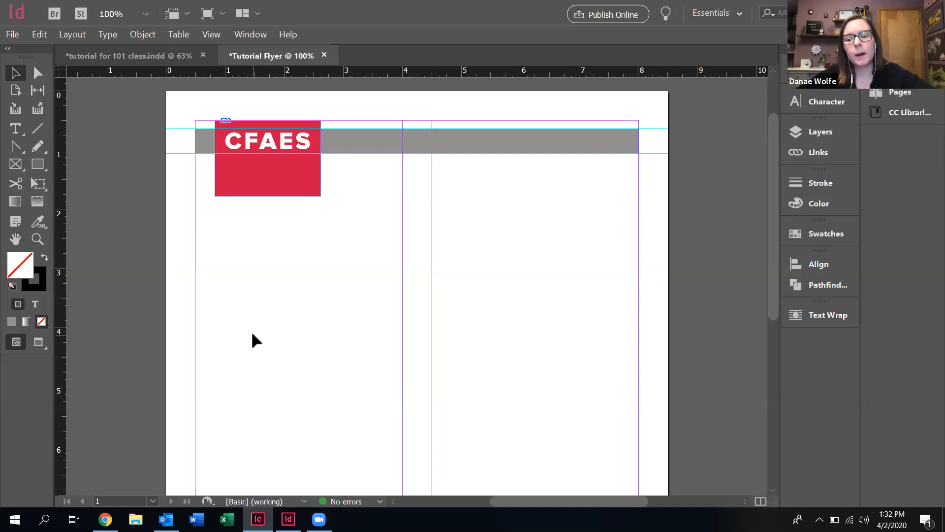
scroll(253, 335, down, 7)
scroll(252, 335, up, 8)
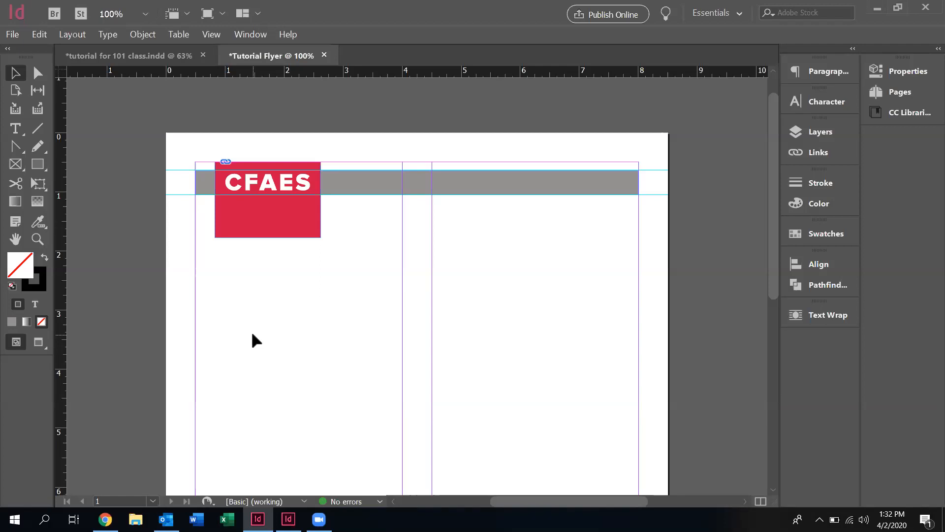
Switch to Chrome and read the CFAES Tag page of the brand guidelines, including usage rules and the short and tall tag versions.
click(105, 519)
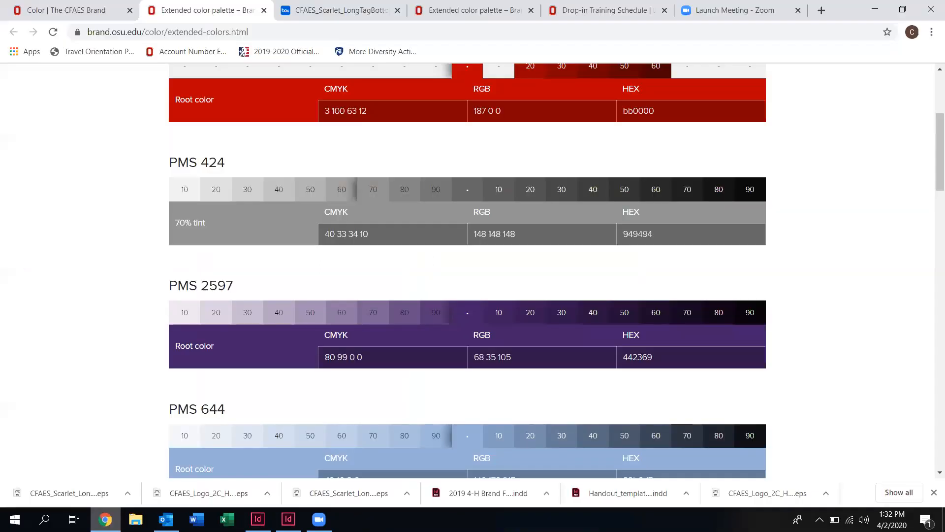
click(66, 12)
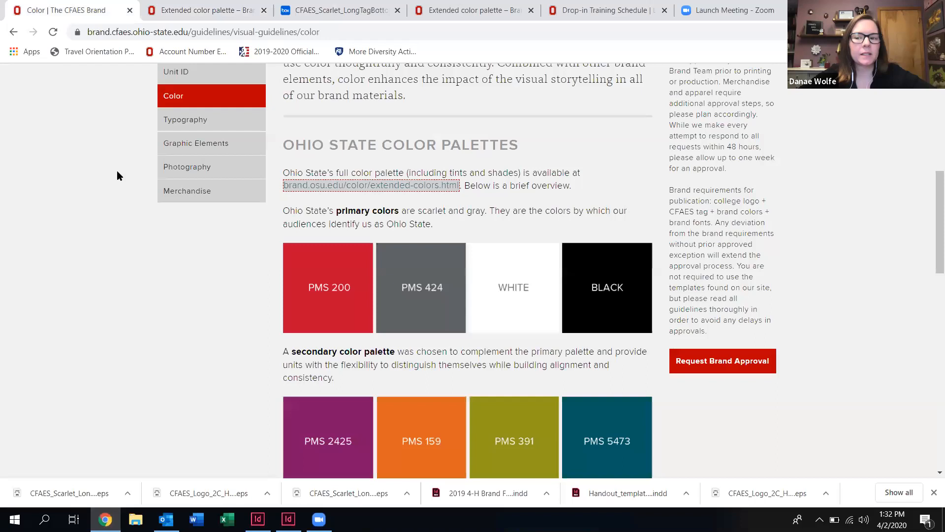
scroll(116, 170, up, 3)
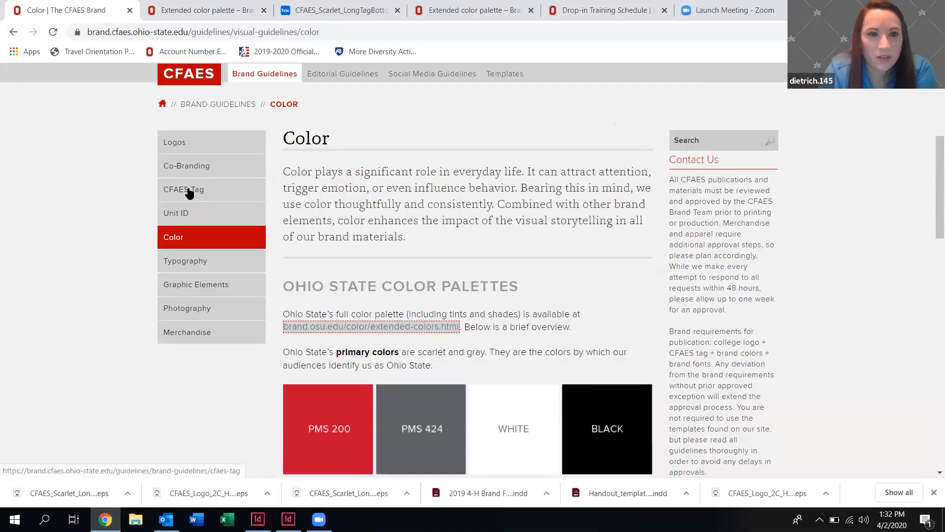
click(186, 189)
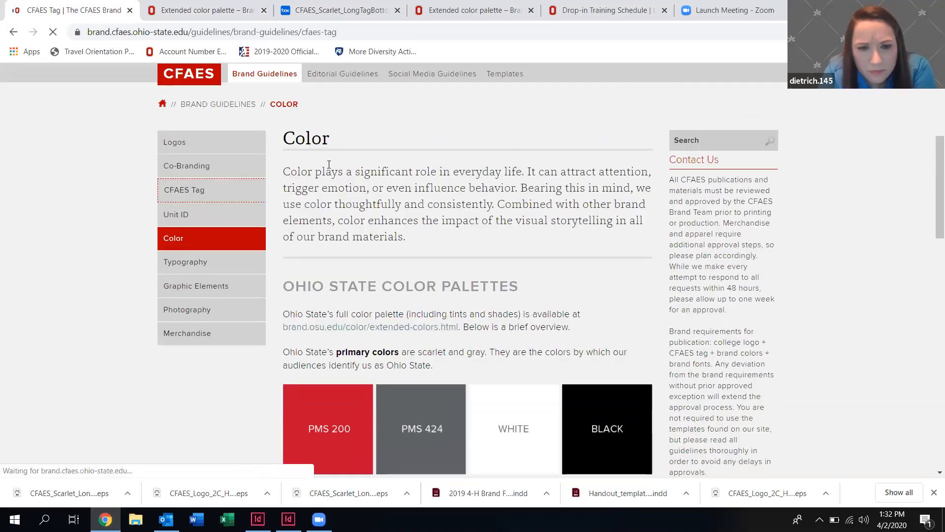
scroll(329, 164, down, 10)
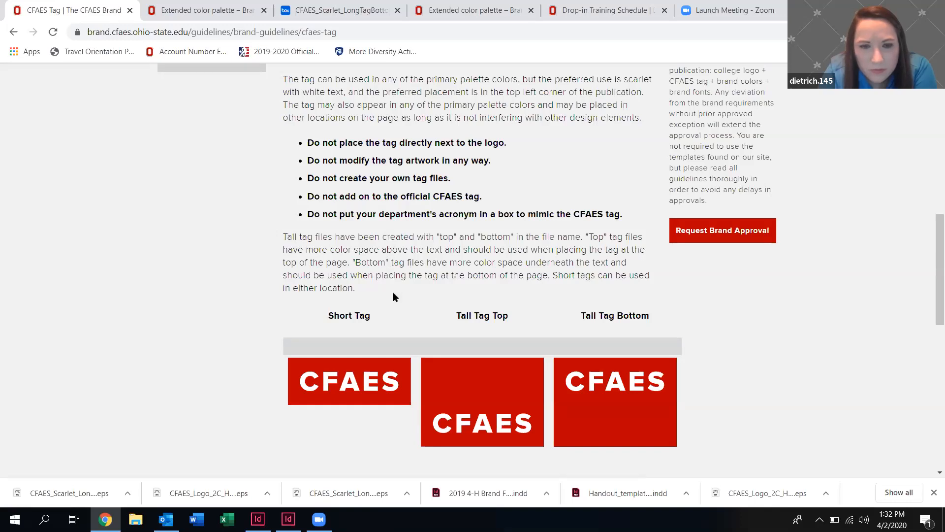
scroll(392, 295, up, 2)
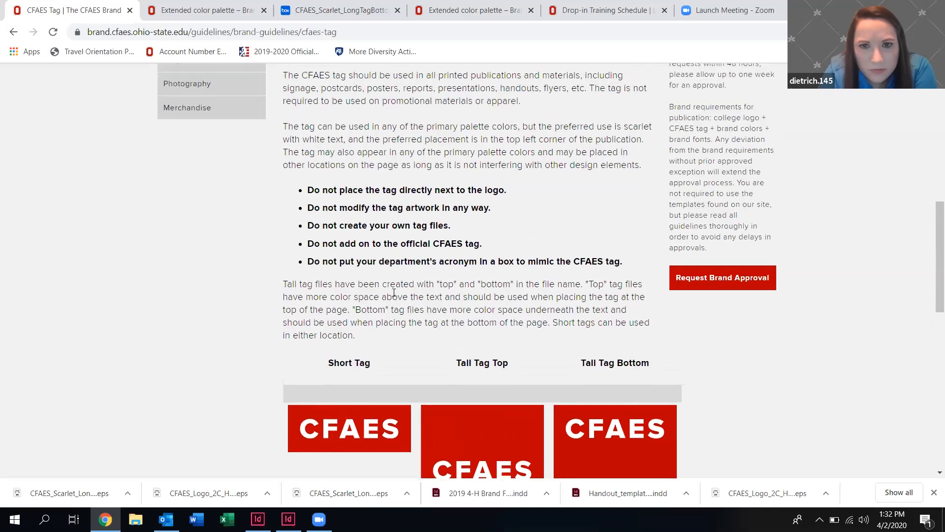
scroll(393, 293, up, 1)
scroll(394, 292, down, 7)
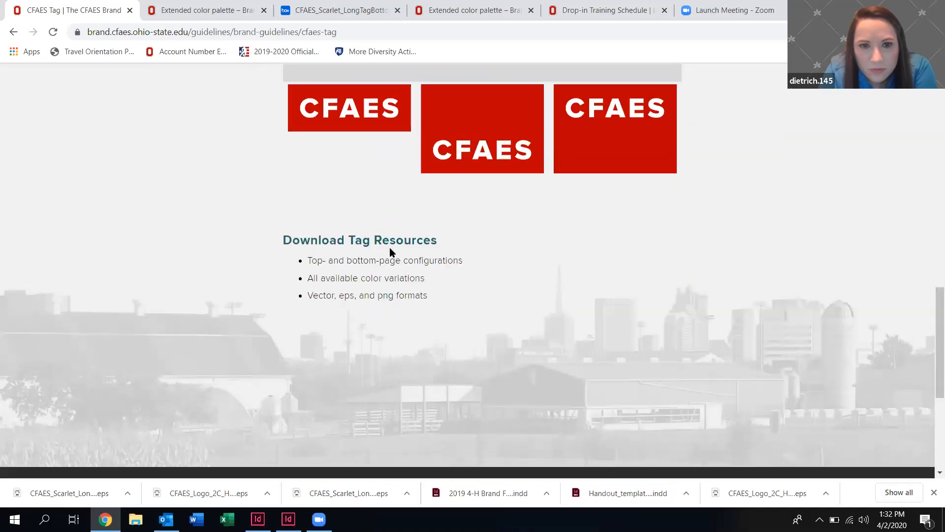
scroll(391, 251, up, 6)
scroll(390, 252, up, 5)
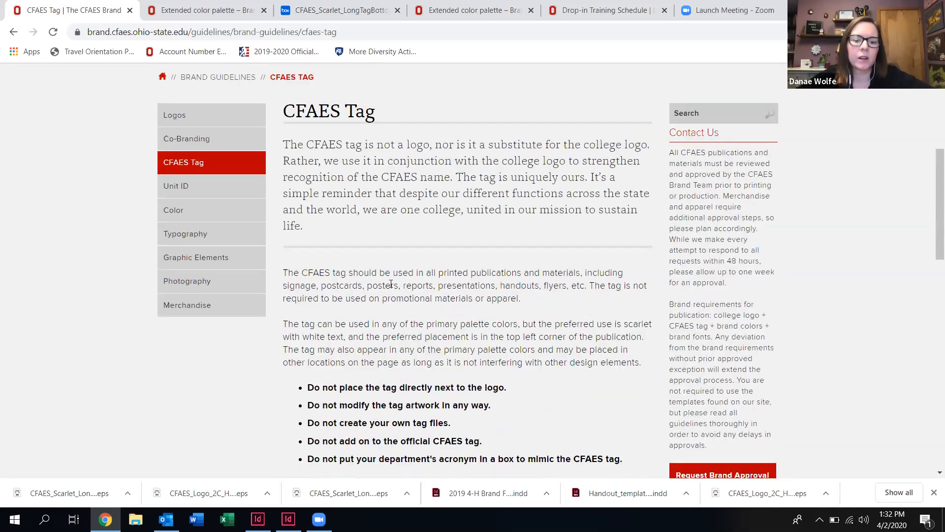
scroll(386, 335, down, 2)
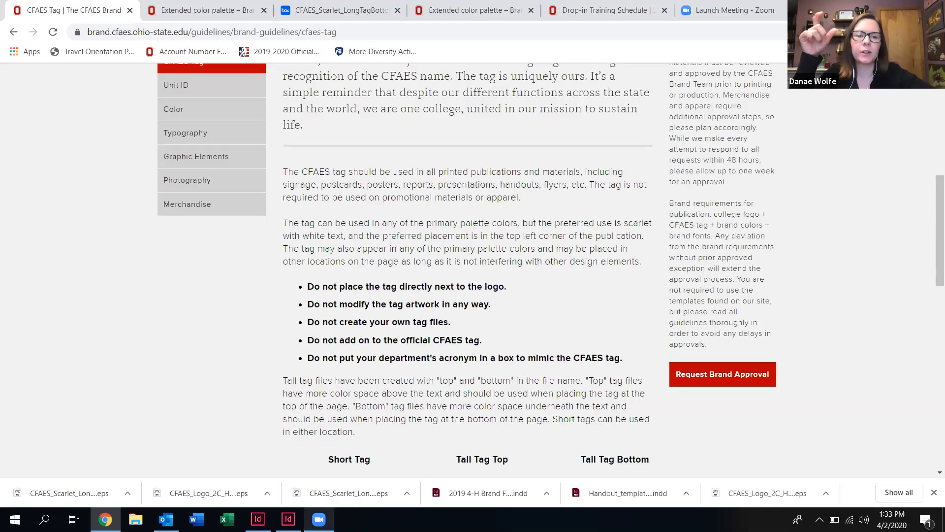
Switch back to the Tutorial Flyer in InDesign and select the CFAES tag.
mouse_move(288, 519)
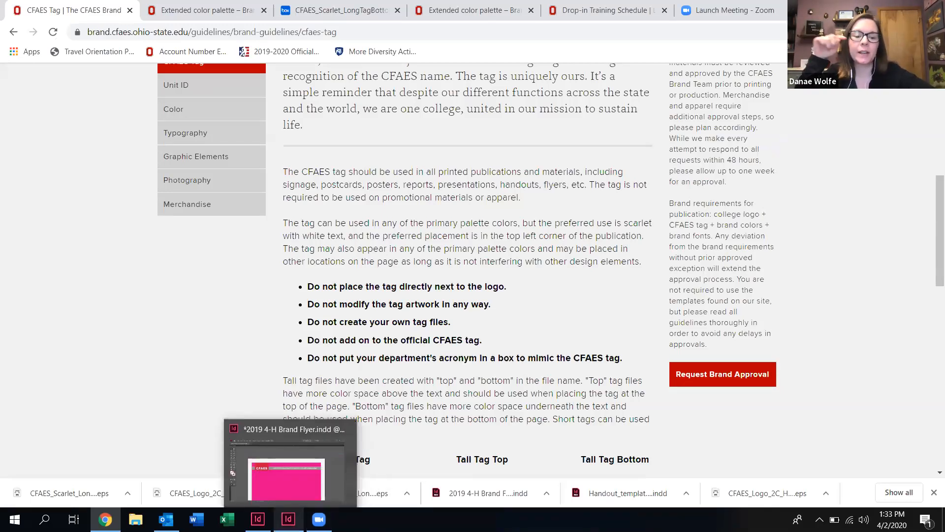
mouse_move(257, 518)
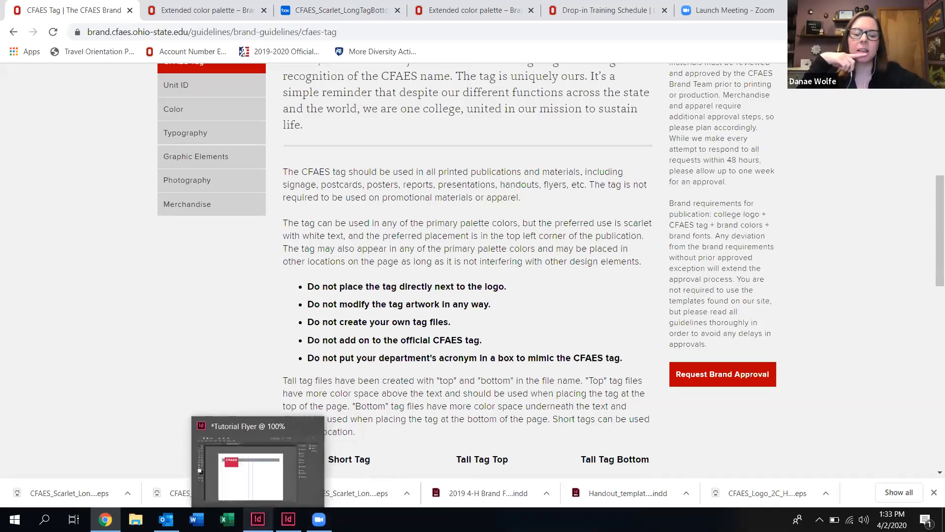
click(257, 519)
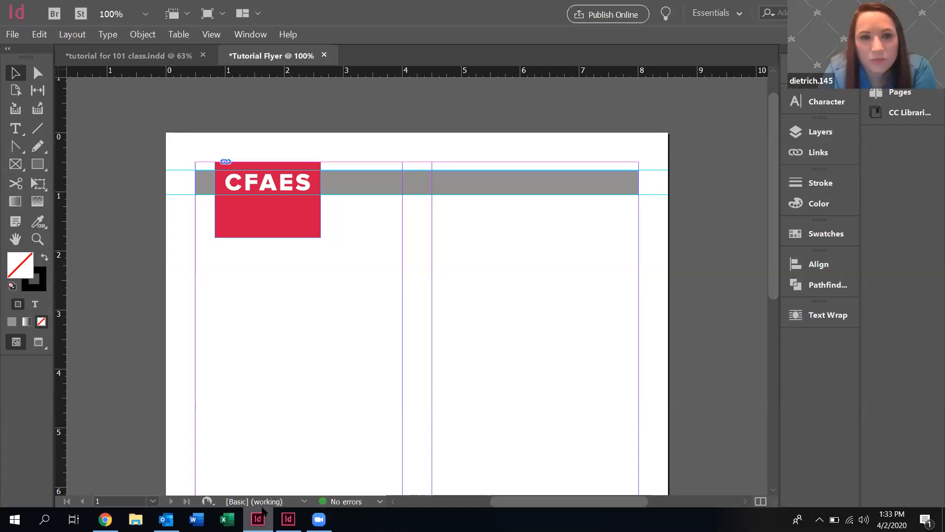
click(296, 234)
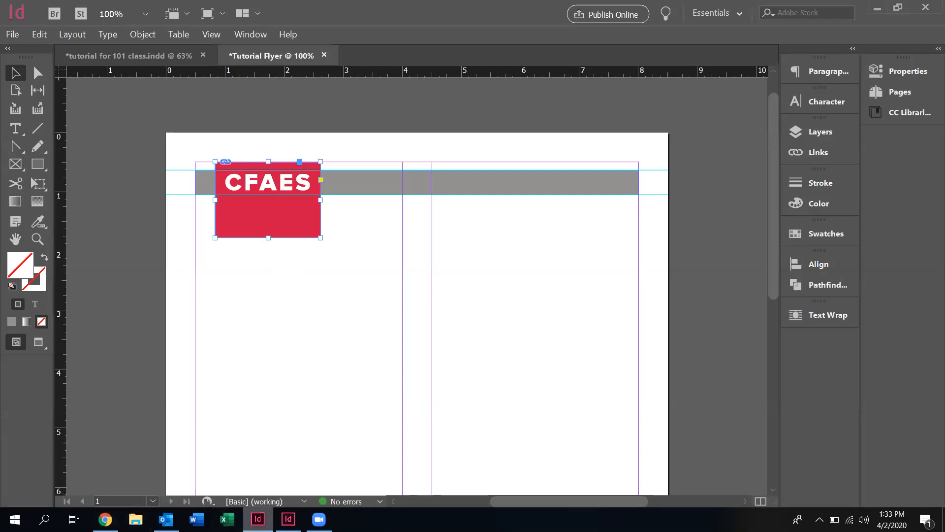
Switch to the 2019 4-H Brand Flyer and compare its CFAES tag and gray header bar with the Tutorial Flyer's header.
click(288, 519)
scroll(476, 322, right, 5)
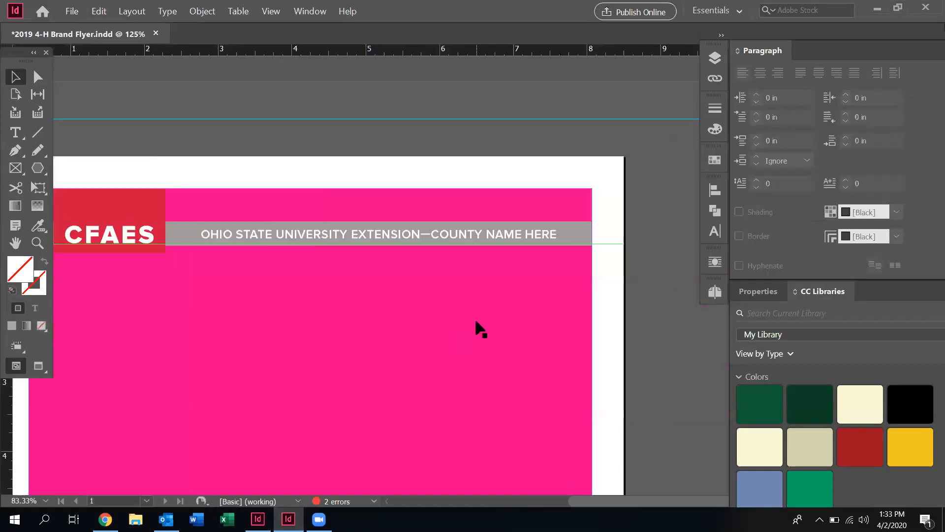
scroll(476, 322, left, 5)
scroll(475, 321, right, 3)
scroll(475, 323, left, 3)
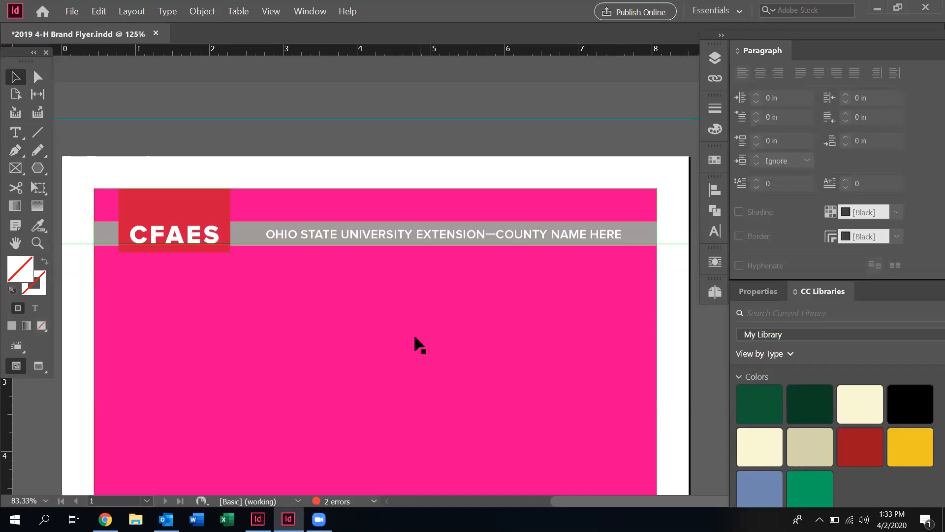
scroll(378, 352, down, 3)
scroll(378, 353, up, 2)
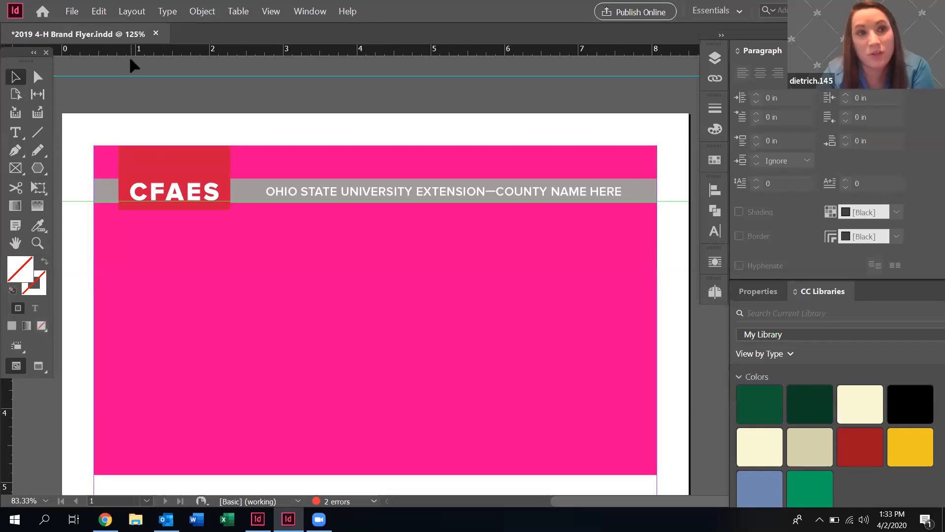
scroll(157, 85, down, 3)
scroll(158, 84, up, 3)
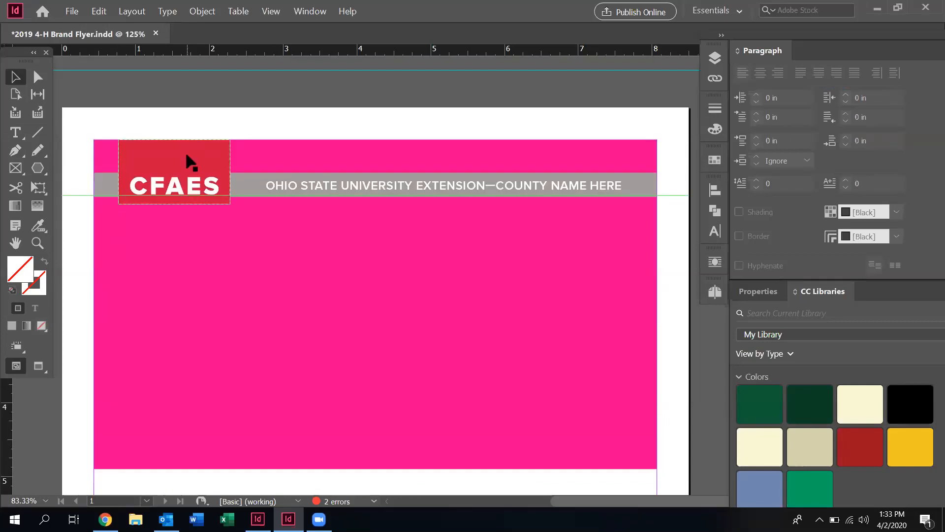
scroll(251, 358, down, 3)
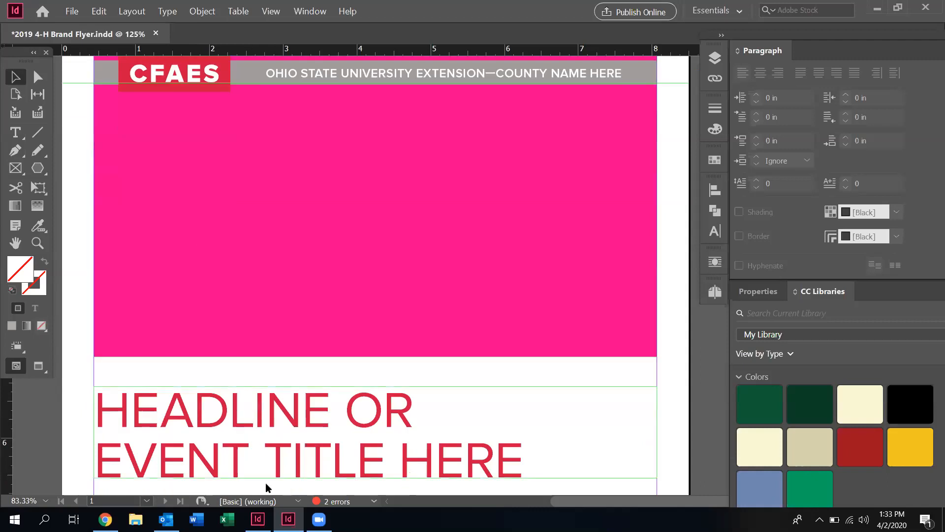
mouse_move(257, 519)
click(254, 470)
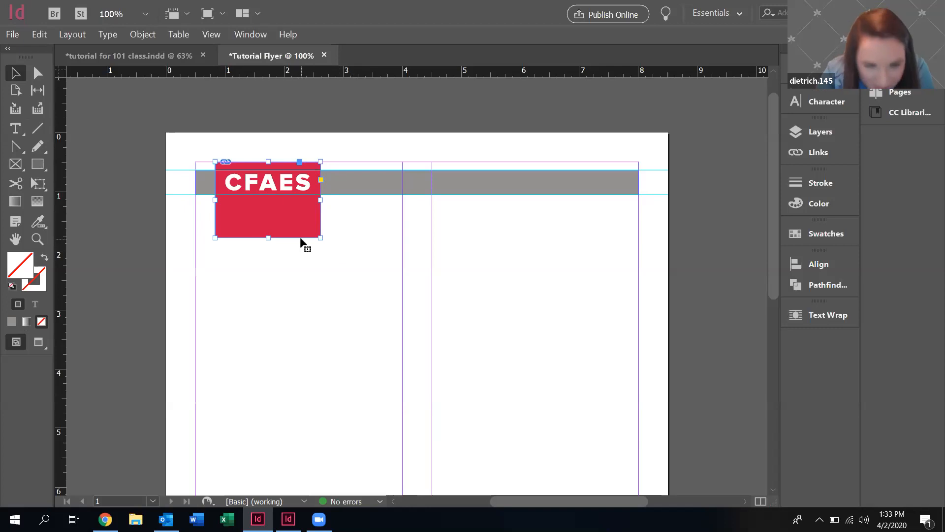
click(289, 519)
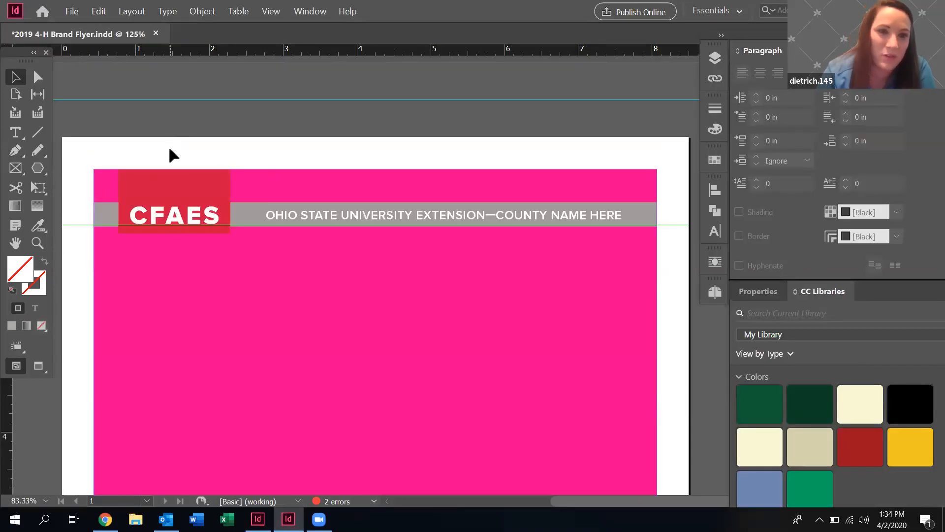
click(258, 519)
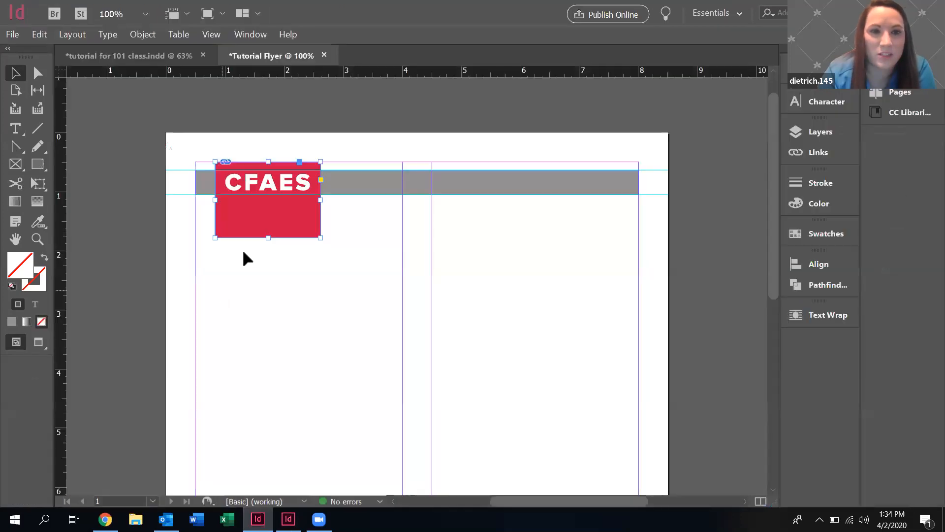
Try placing the CFAES tag near the page's lower-right corner on the bottom margin, undo both moves, and deselect everything.
scroll(256, 242, down, 3)
drag(276, 151, 234, 372)
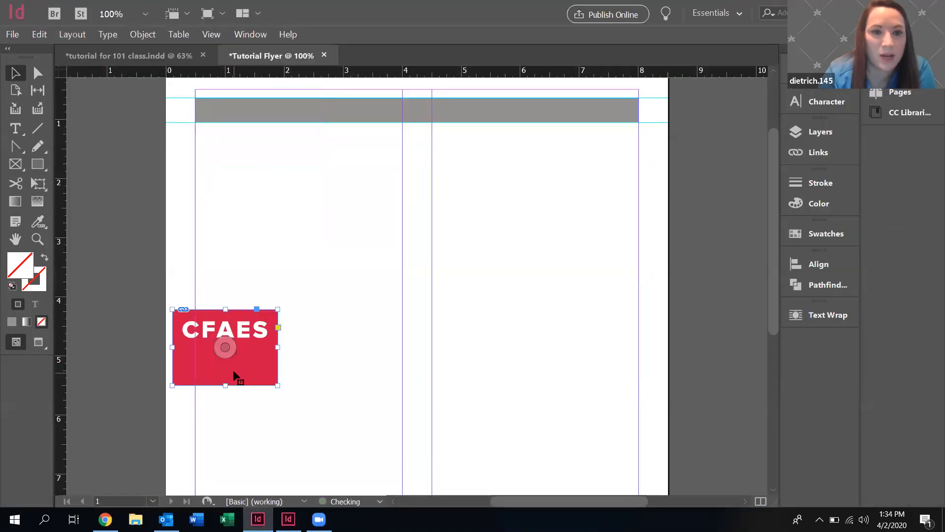
scroll(235, 377, down, 6)
drag(244, 149, 597, 441)
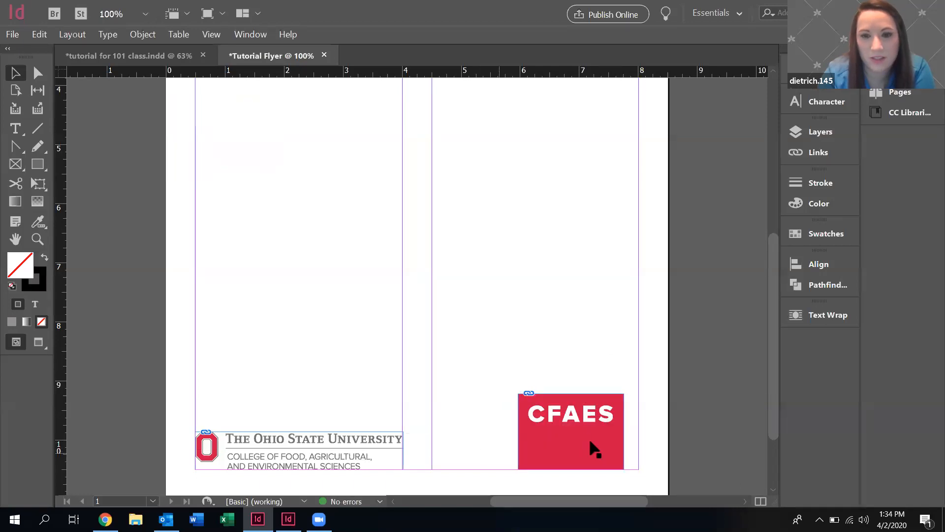
key(ctrl+z)
key(ctrl+z)
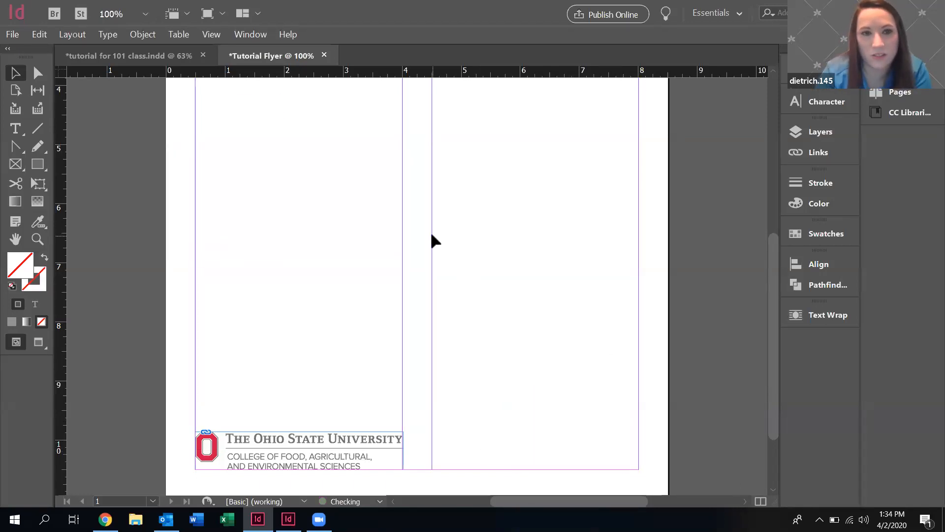
scroll(432, 235, up, 8)
click(304, 318)
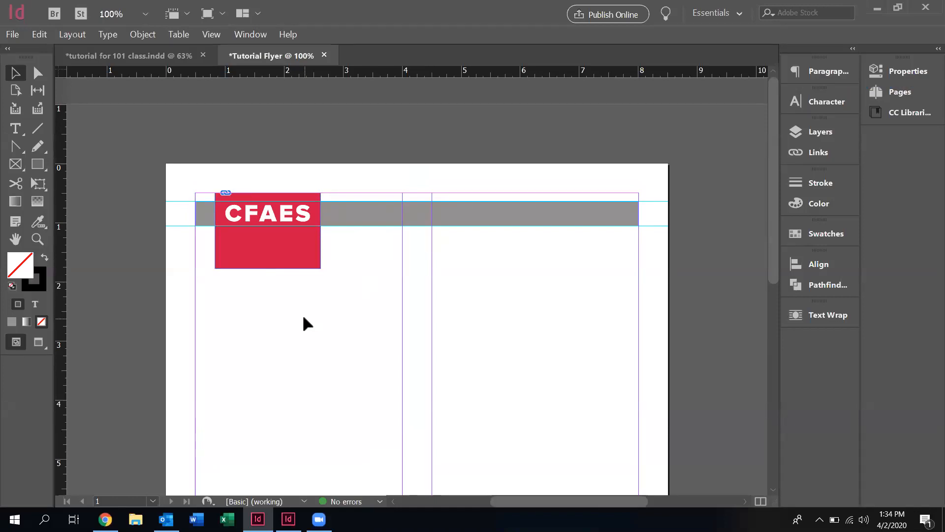
scroll(304, 318, down, 2)
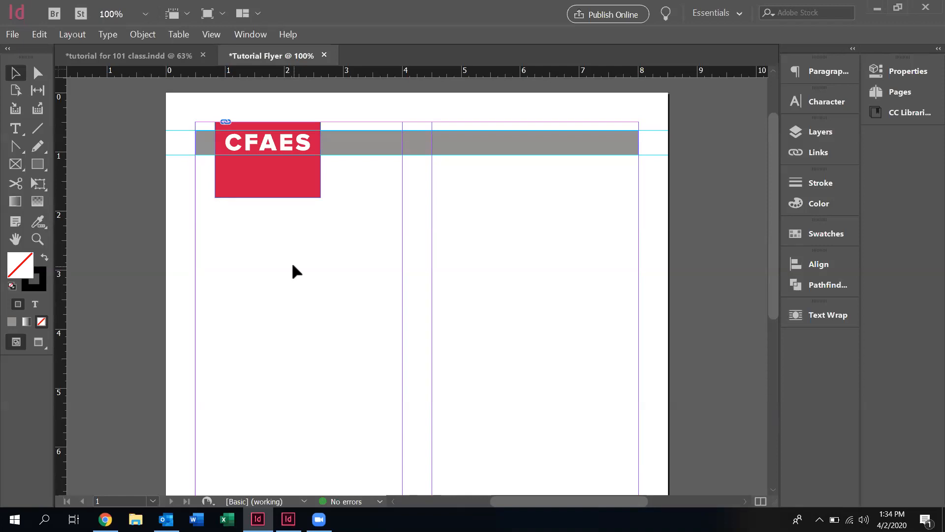
scroll(293, 266, up, 1)
scroll(292, 265, down, 4)
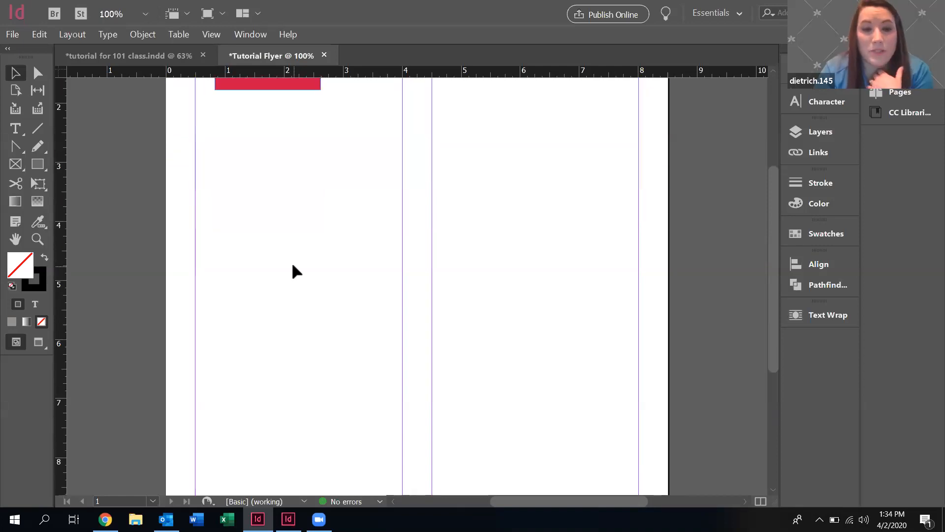
scroll(292, 266, up, 6)
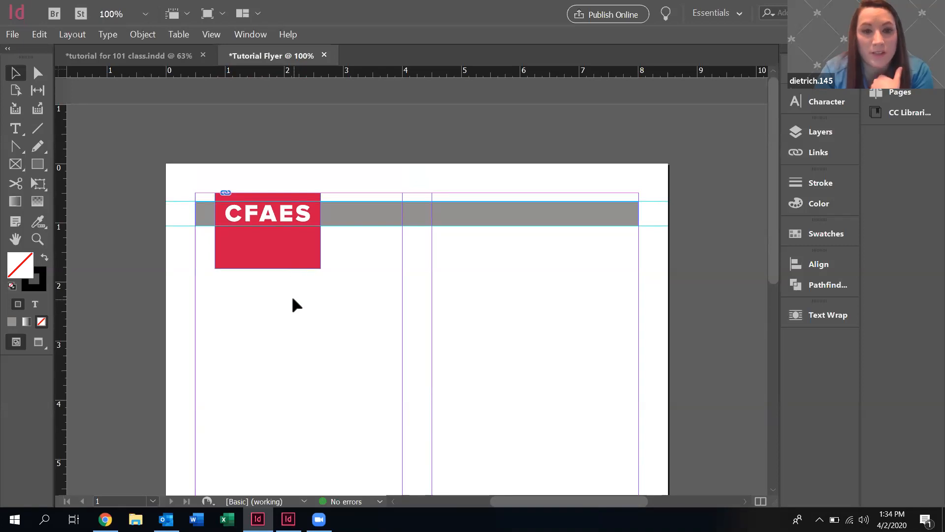
scroll(293, 298, down, 6)
scroll(292, 298, up, 5)
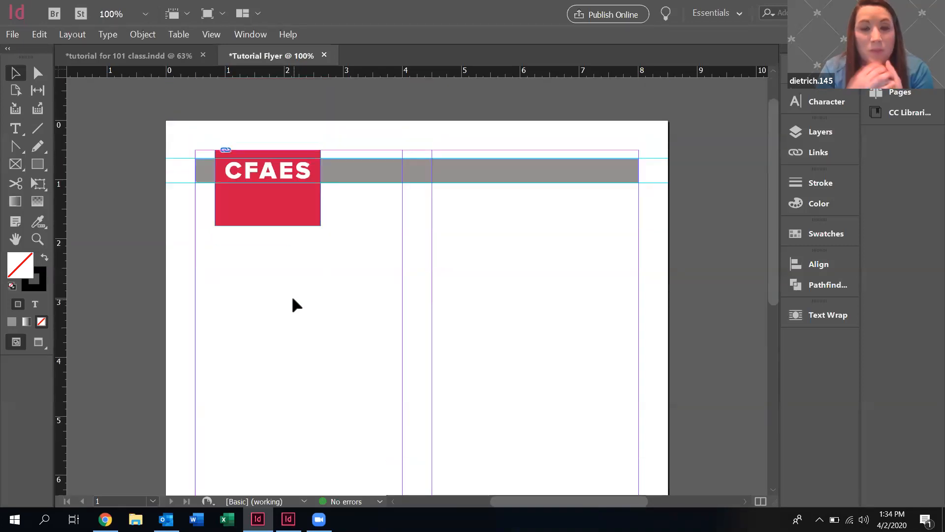
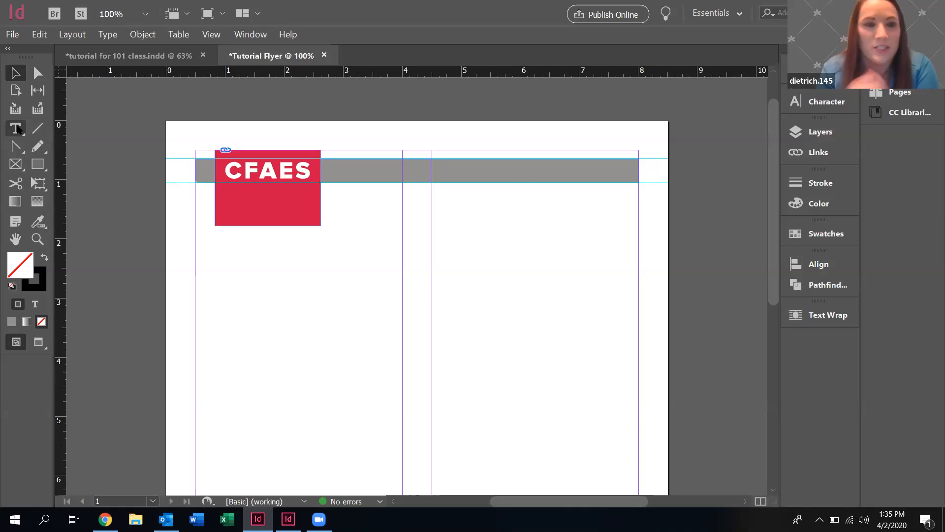
Draw a text frame about 5.3 in wide and 0.4 in high below the header bar, ending at the right margin, and start the Place command.
click(16, 129)
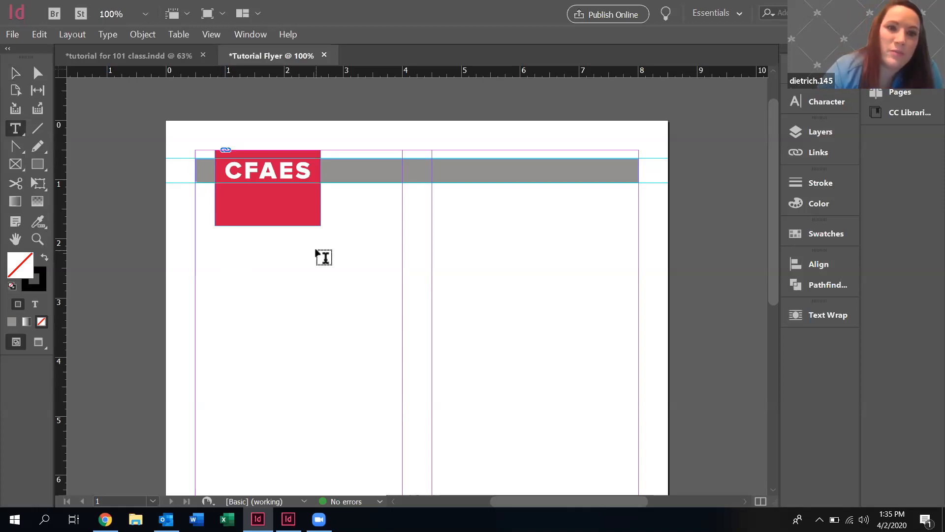
drag(326, 236, 637, 260)
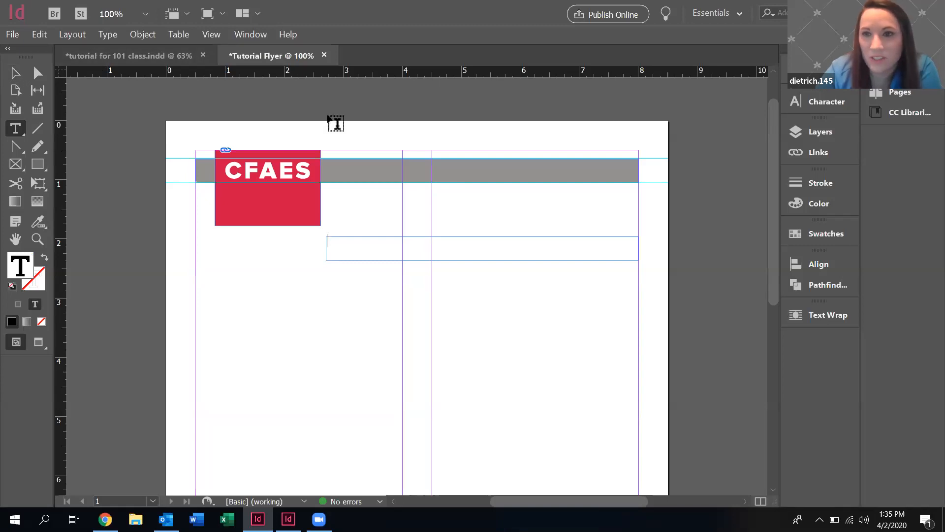
key(ctrl+d)
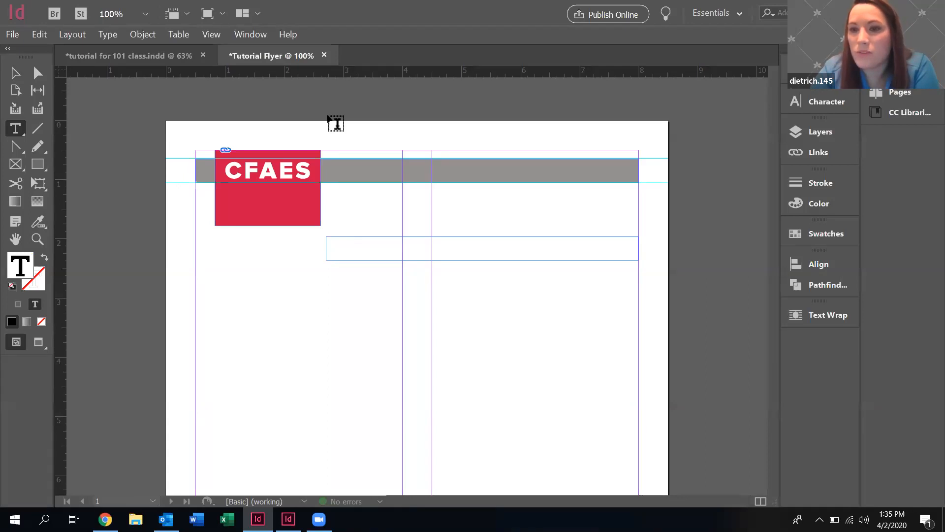
Delete the empty text frame and draw a new one about 5 by 0.5 inches just below the gray bar, beside the red CFAES block.
click(357, 250)
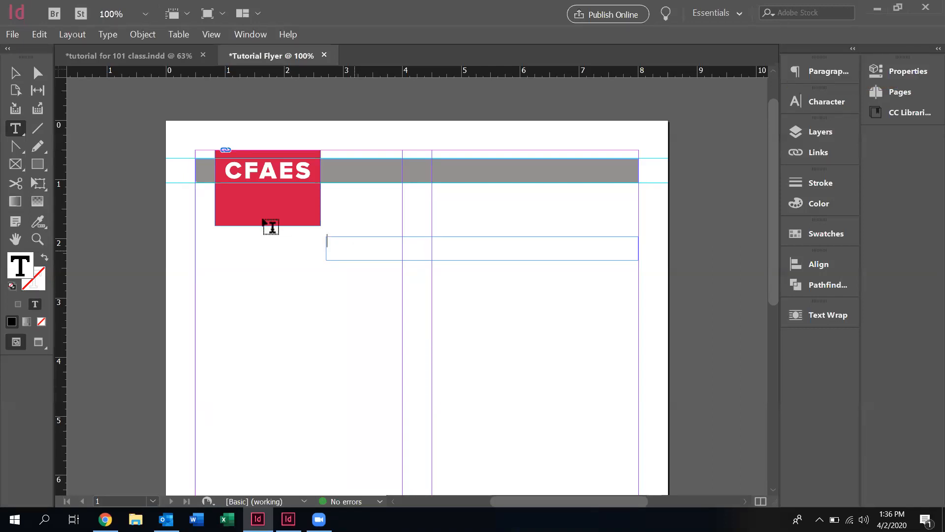
click(15, 73)
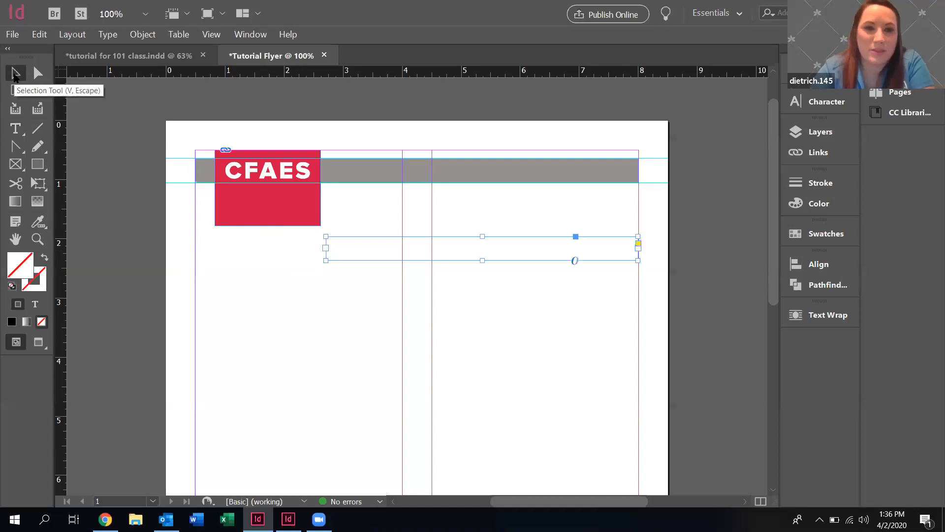
key(ctrl+shift+a)
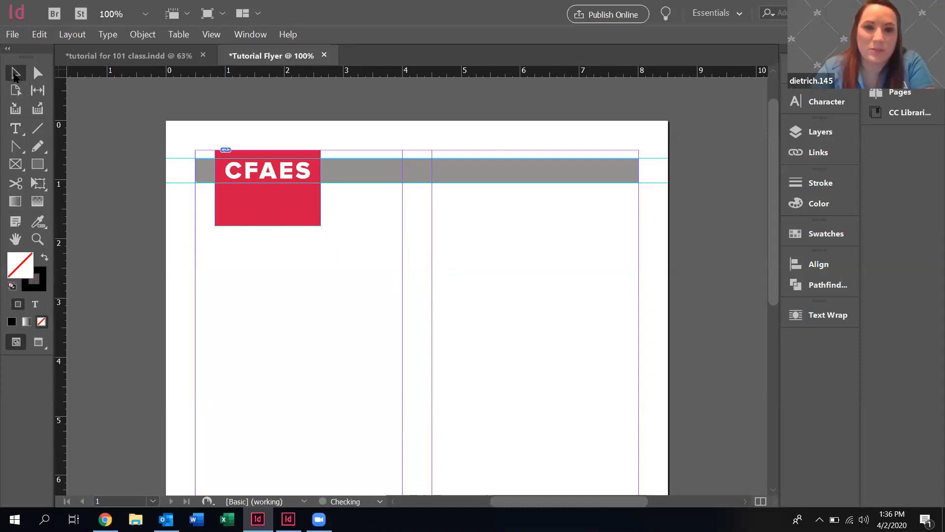
click(15, 129)
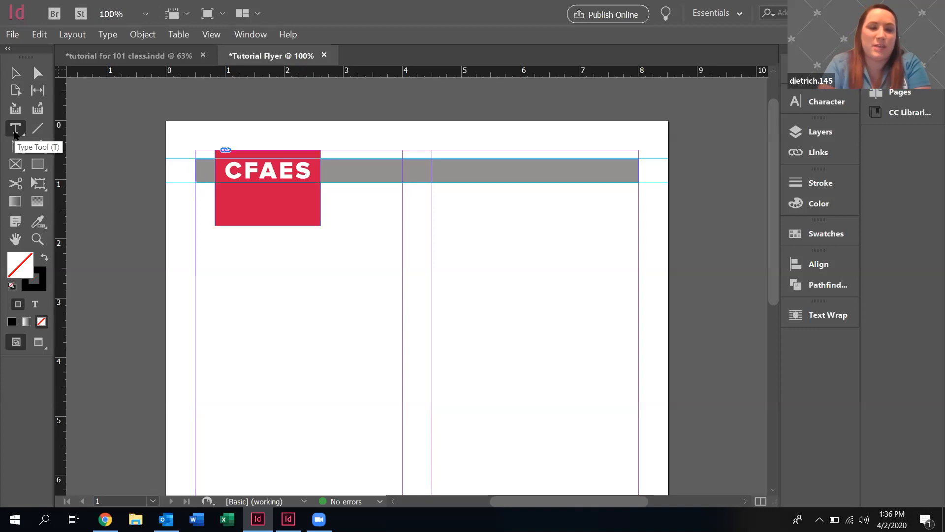
drag(329, 201, 631, 231)
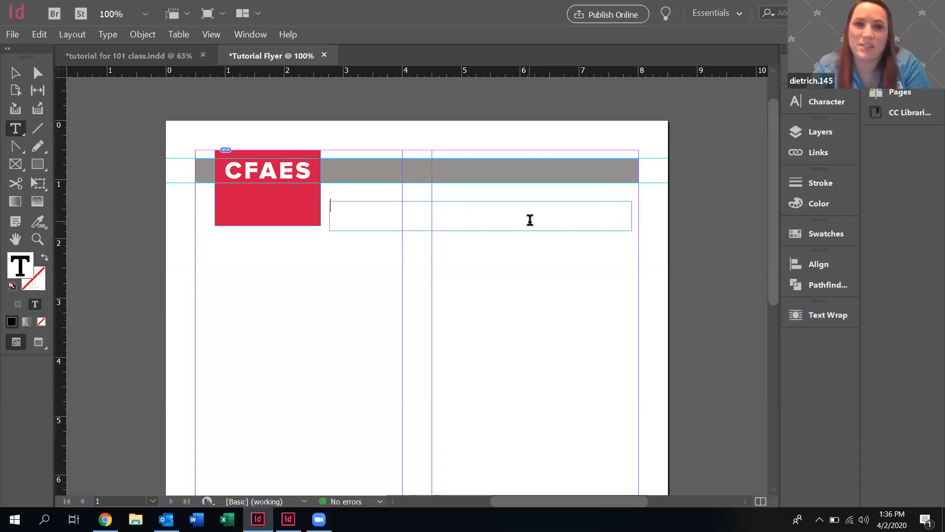
text(fjhfkfjsjdjs)
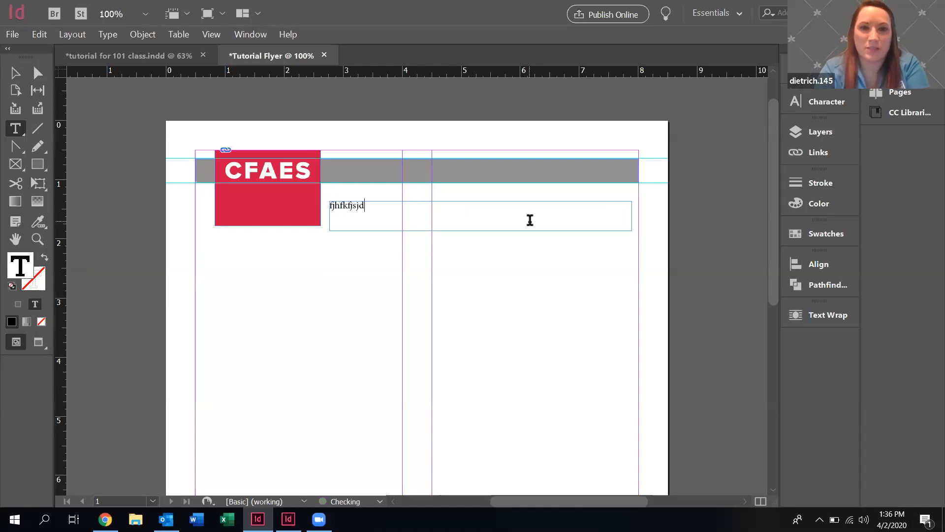
key(BackSpace)
key(BackSpace)
key(BackSpace)
key(BackSpace)
key(BackSpace)
key(BackSpace)
key(BackSpace)
key(BackSpace)
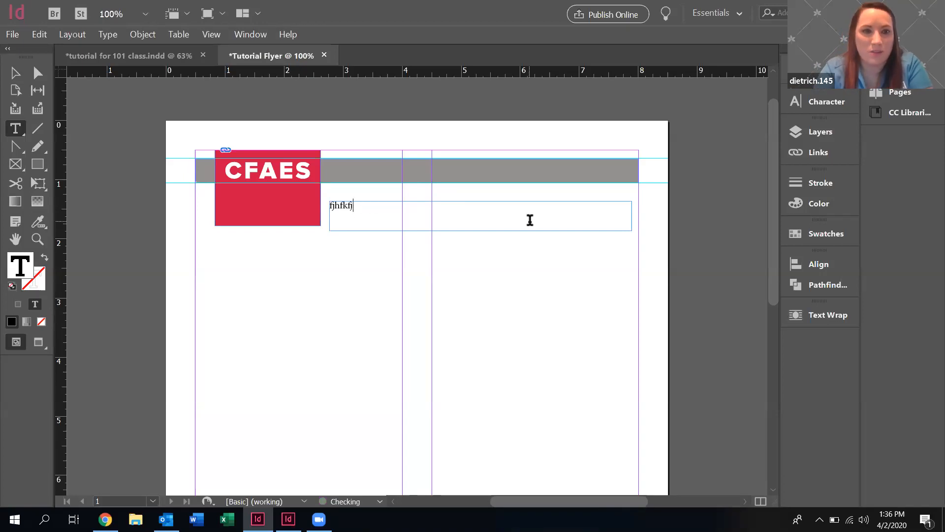
key(BackSpace)
key(BackSpace)
key(BackSpace)
key(BackSpace)
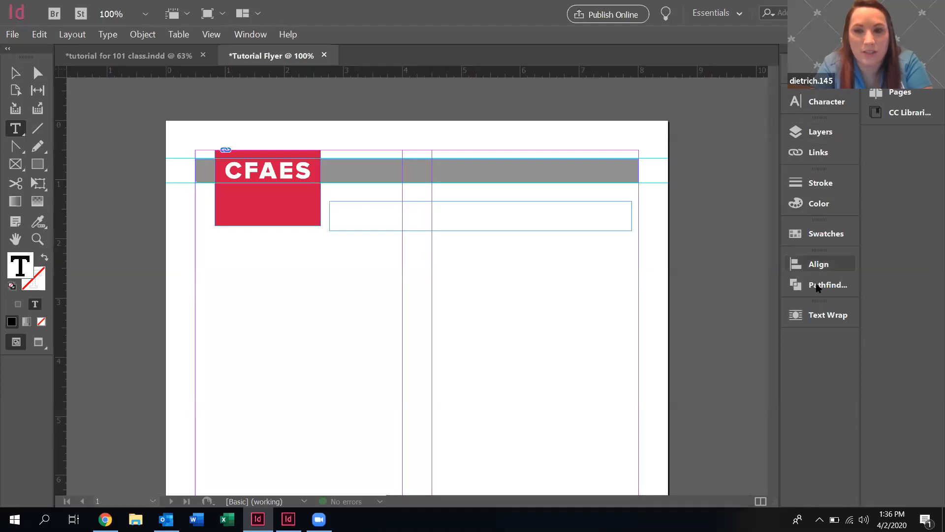
Open the Character settings and check where they are listed among the Type & Tables windows.
click(821, 104)
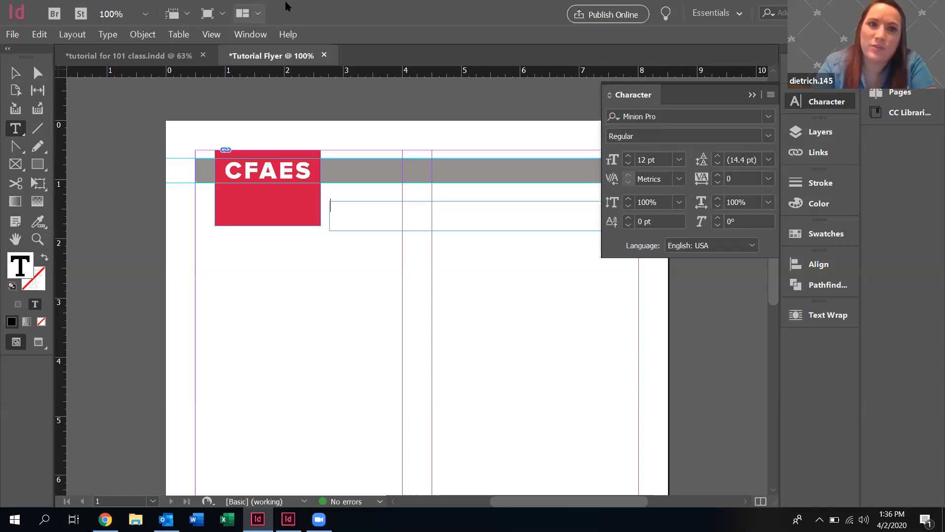
click(260, 34)
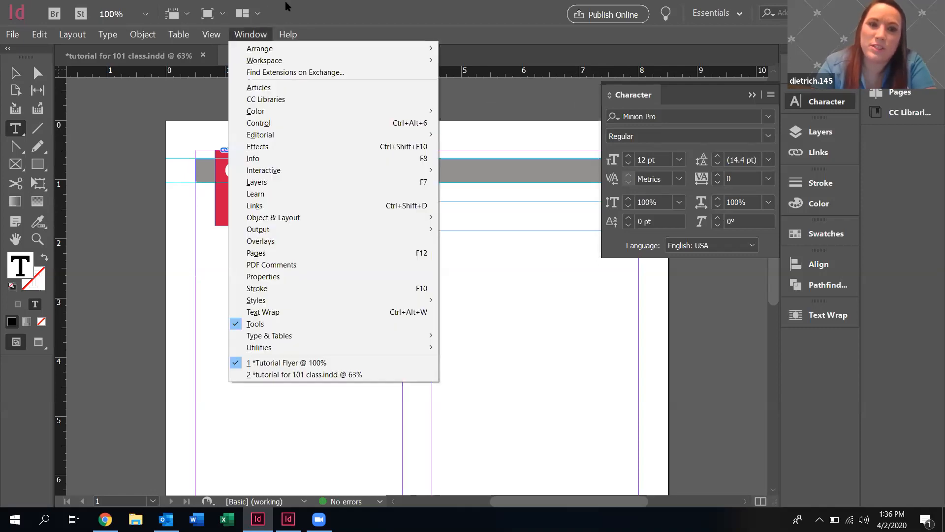
key(Left)
key(Right)
mouse_move(303, 331)
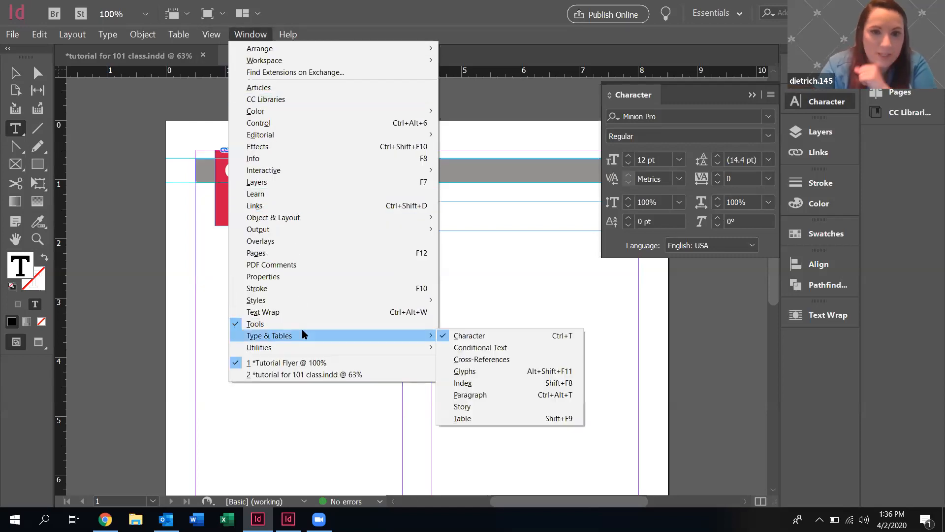
click(531, 291)
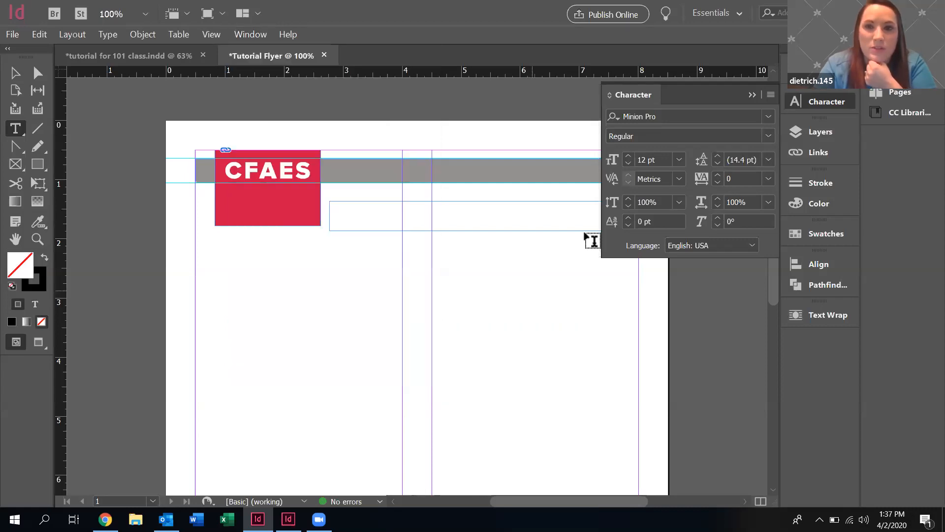
Set the font for the new empty text frame to Proxima Nova with the Semibold style.
click(358, 205)
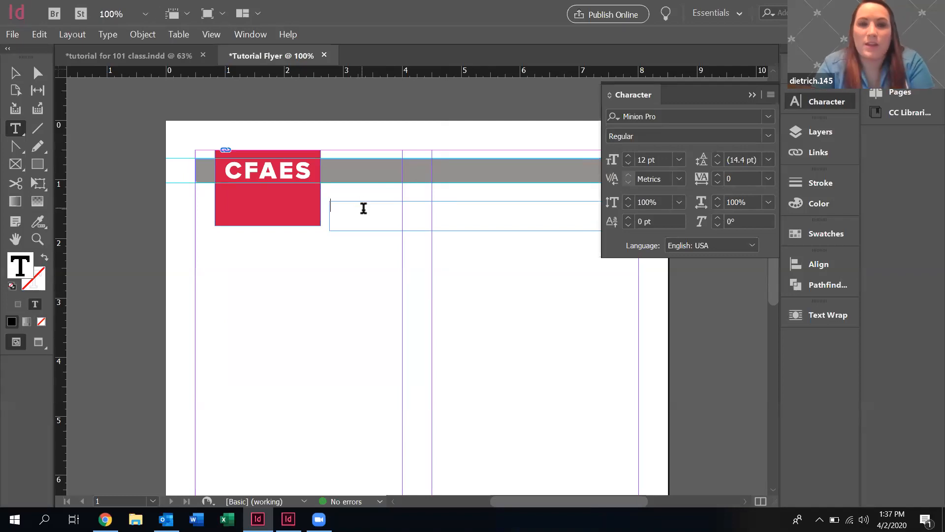
click(768, 118)
text(pro)
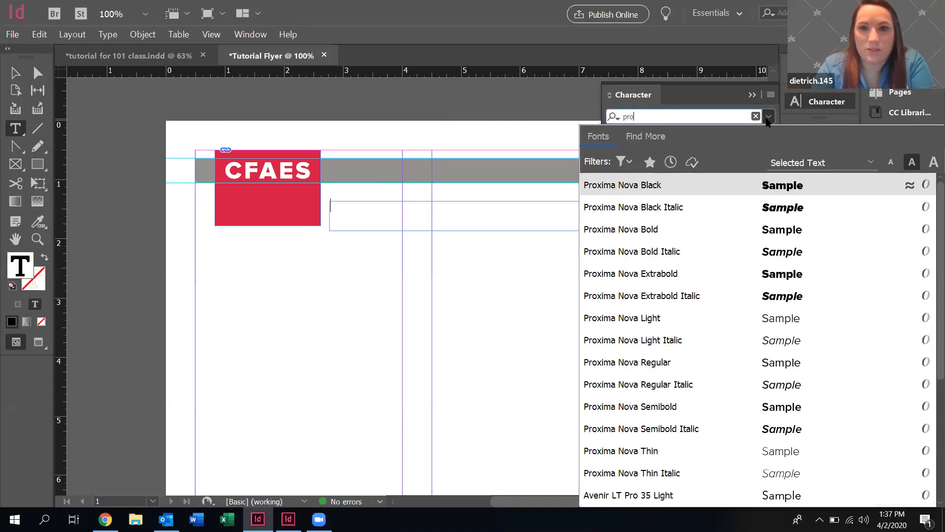
click(627, 230)
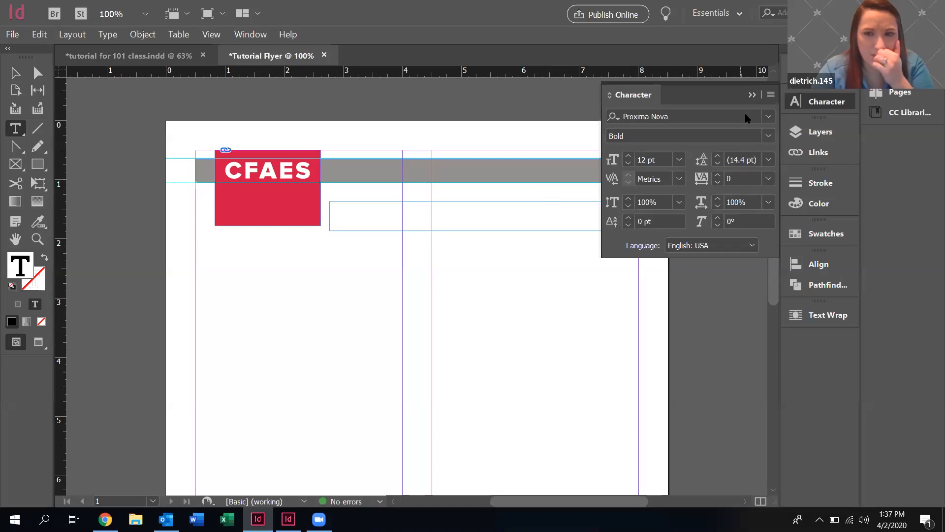
click(767, 118)
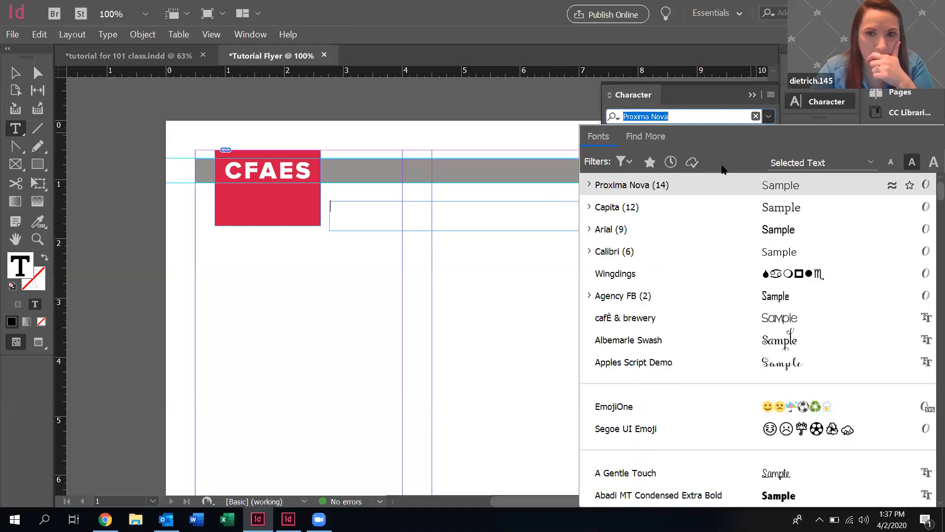
click(768, 118)
click(768, 136)
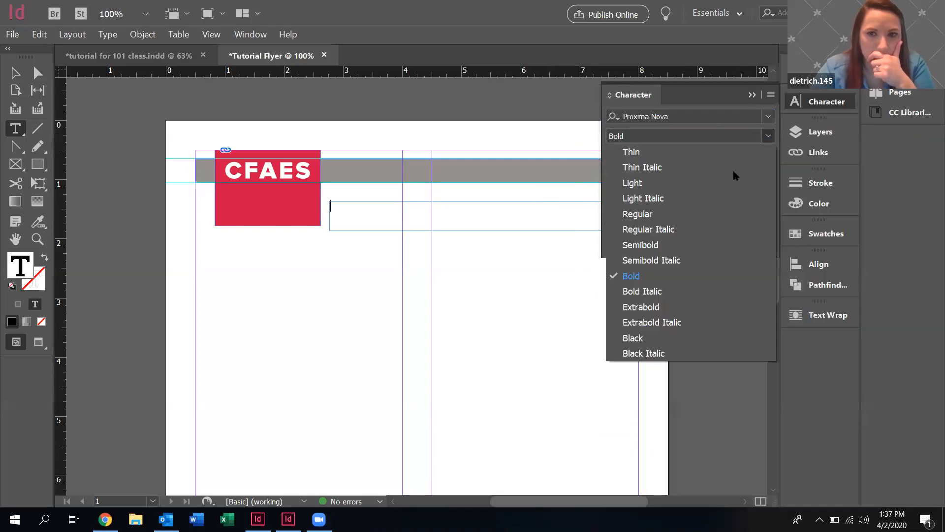
click(687, 243)
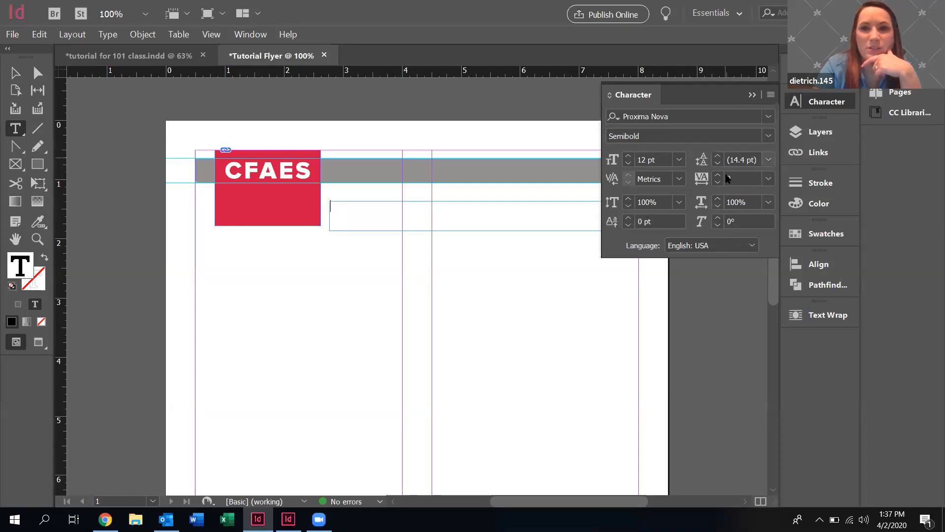
Enter the heading OHIO STATE UNIVERSITY EXTENSION in the text frame.
click(379, 212)
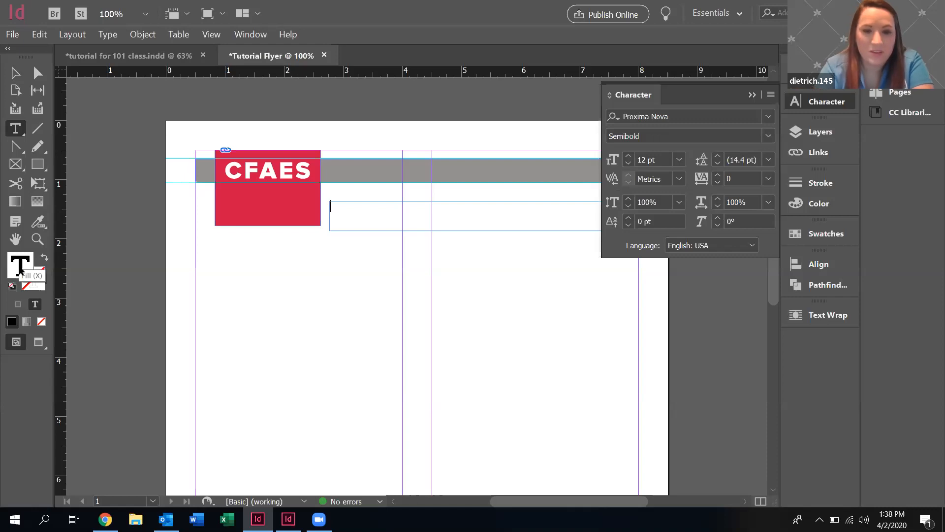
text(OHIO STATE UNIVE)
key(BackSpace)
text(VERSITY EXTESN)
key(BackSpace)
text(NSION)
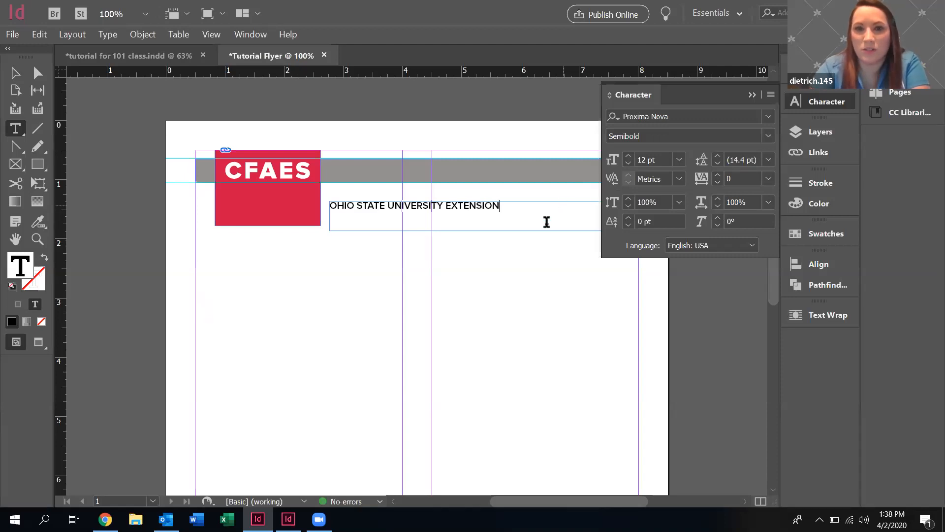
Change the fill color of the whole OHIO STATE UNIVERSITY EXTENSION heading to white (ffffff).
drag(536, 207, 285, 207)
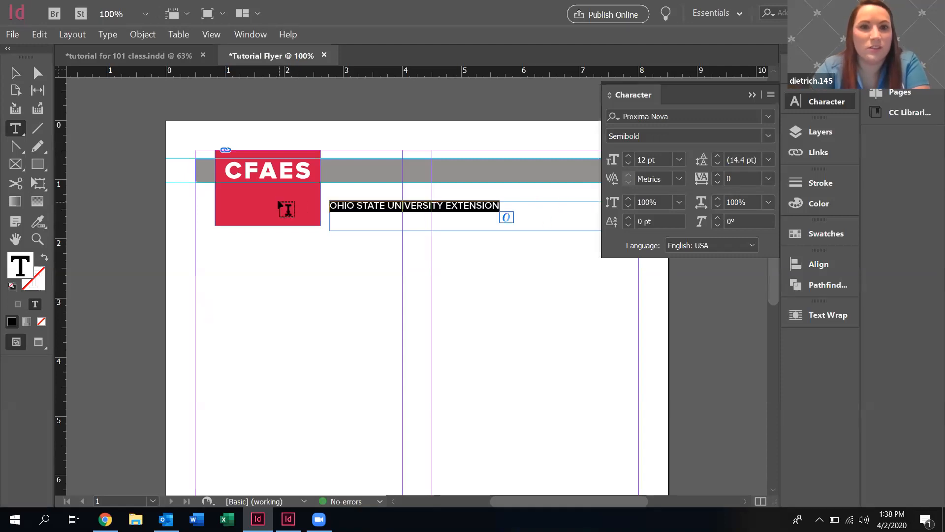
click(531, 209)
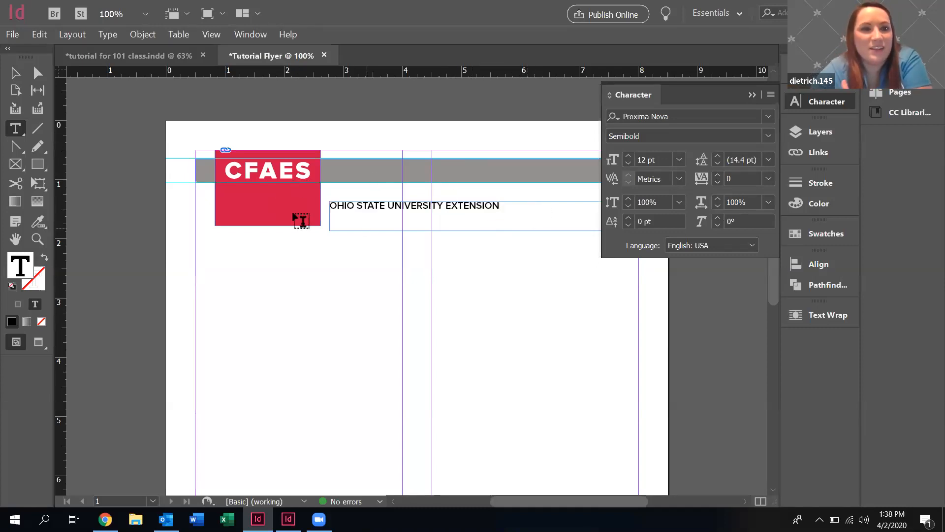
drag(526, 204, 444, 206)
drag(343, 198, 312, 194)
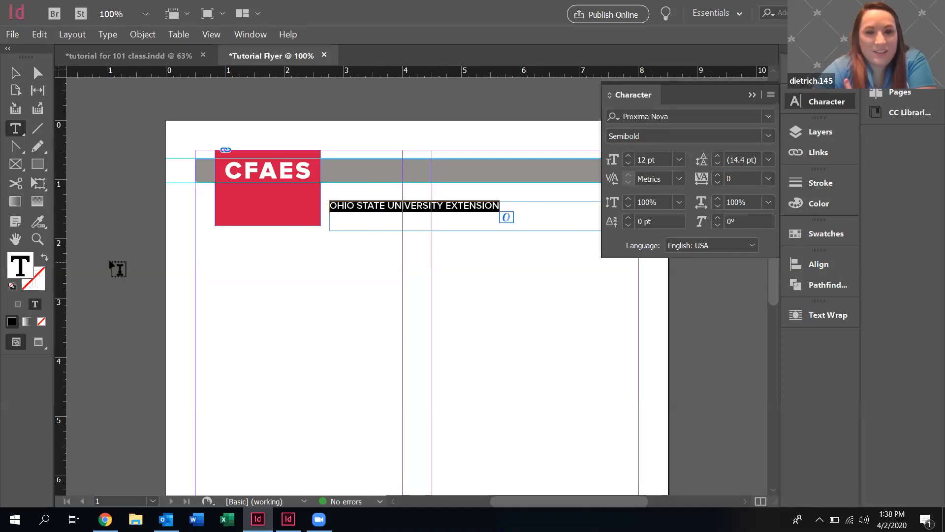
double_click(22, 268)
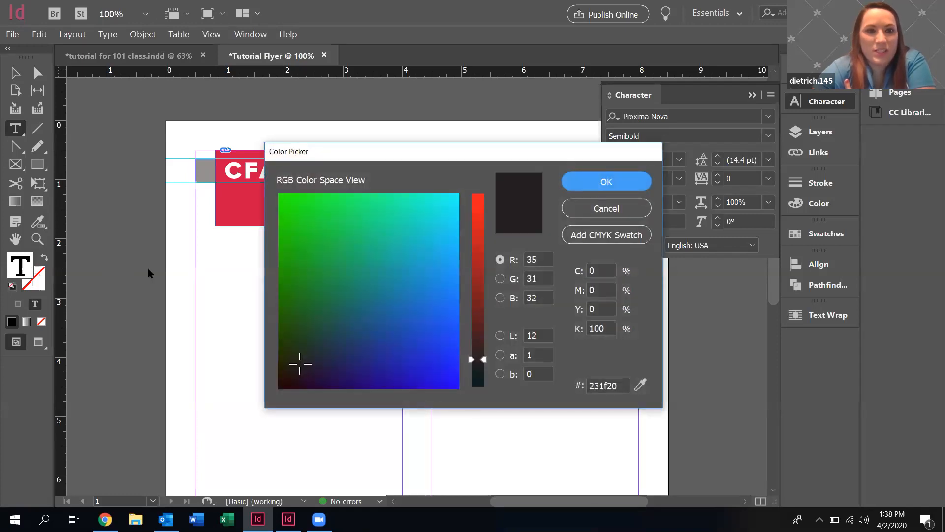
drag(339, 303, 458, 193)
click(343, 333)
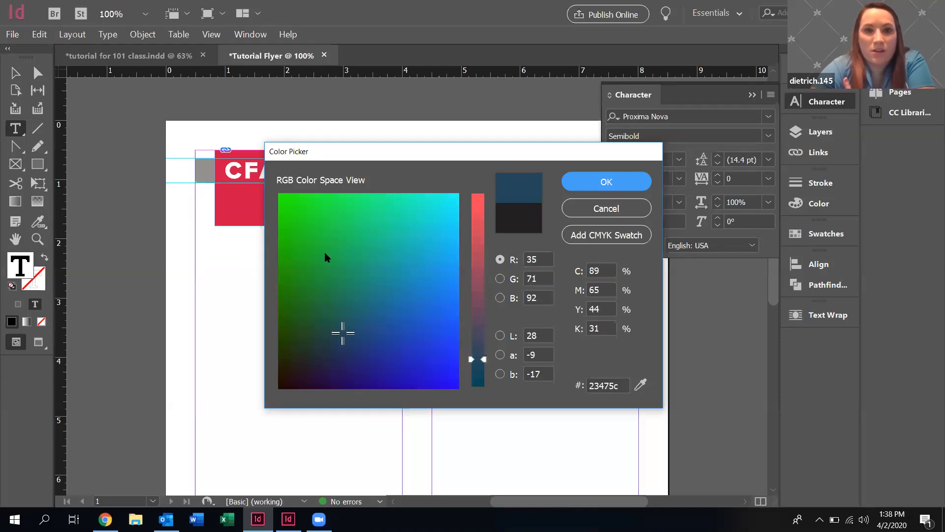
drag(358, 310, 464, 168)
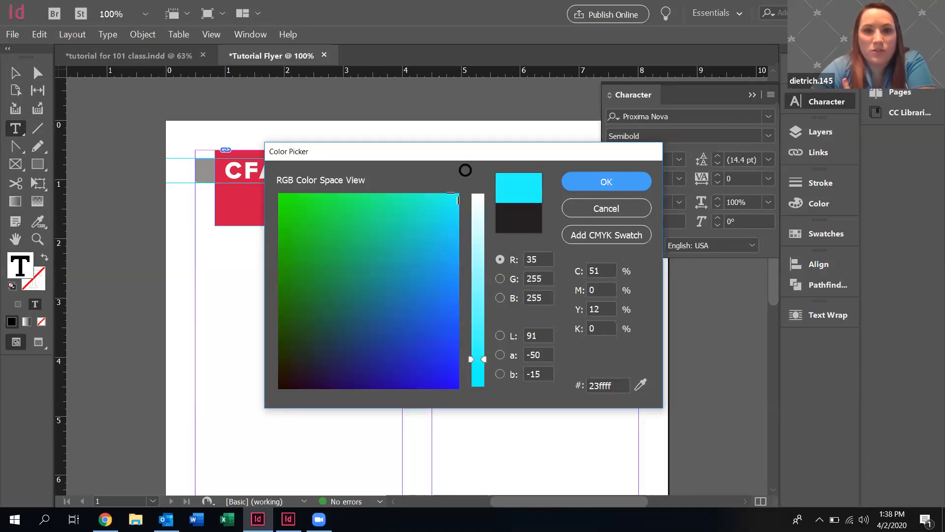
drag(486, 359, 482, 193)
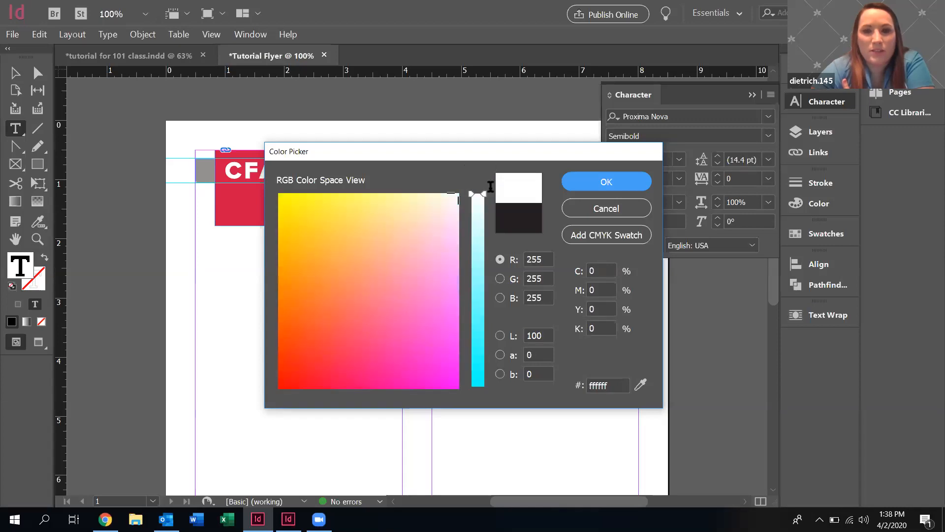
click(606, 274)
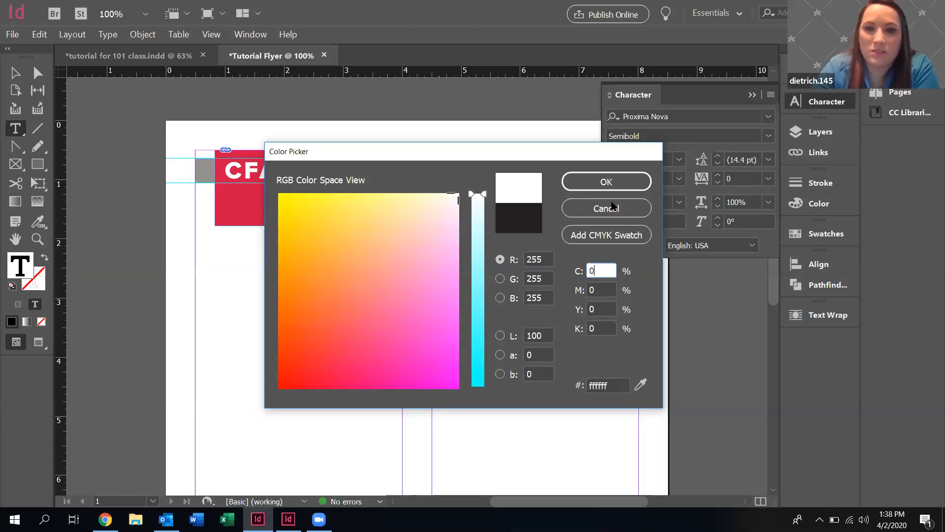
click(606, 181)
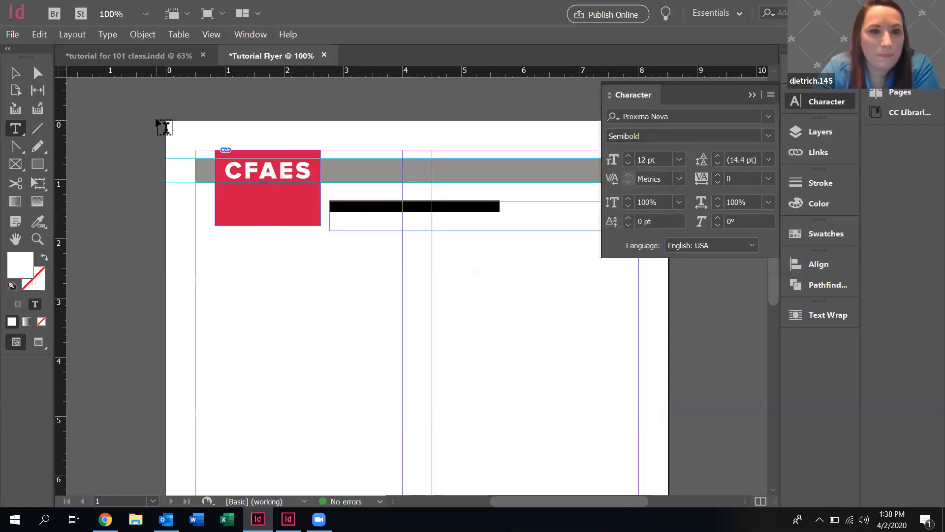
Move the heading's text frame up onto the gray bar, flush with the right edge of the red CFAES block.
click(15, 73)
drag(350, 205, 344, 176)
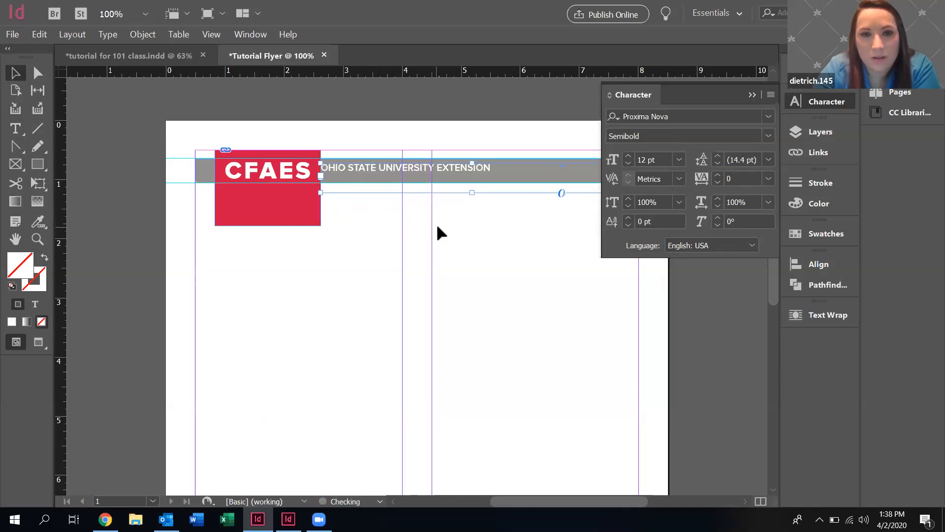
scroll(436, 232, right, 6)
scroll(437, 232, left, 5)
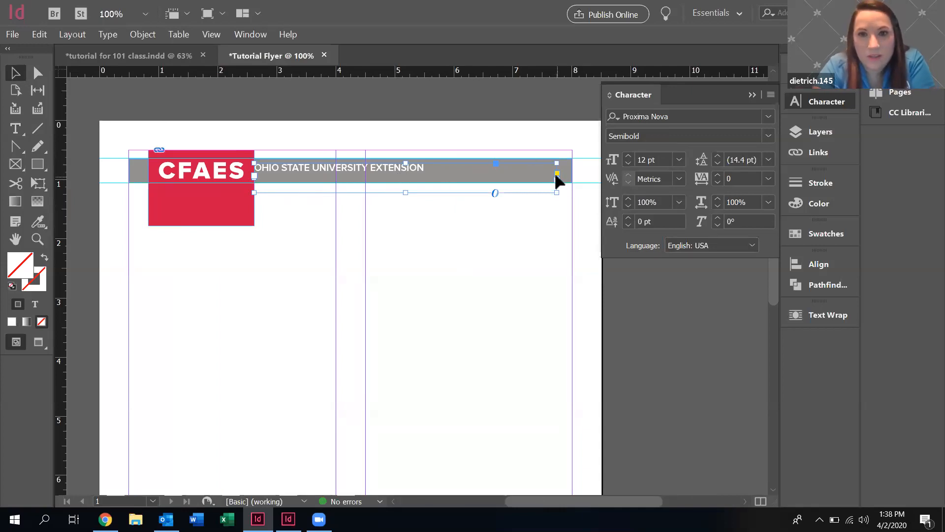
Compare the header with the one in tutorial for 101 class.indd, and extend the heading's text frame to the right margin in Tutorial Flyer.
click(177, 61)
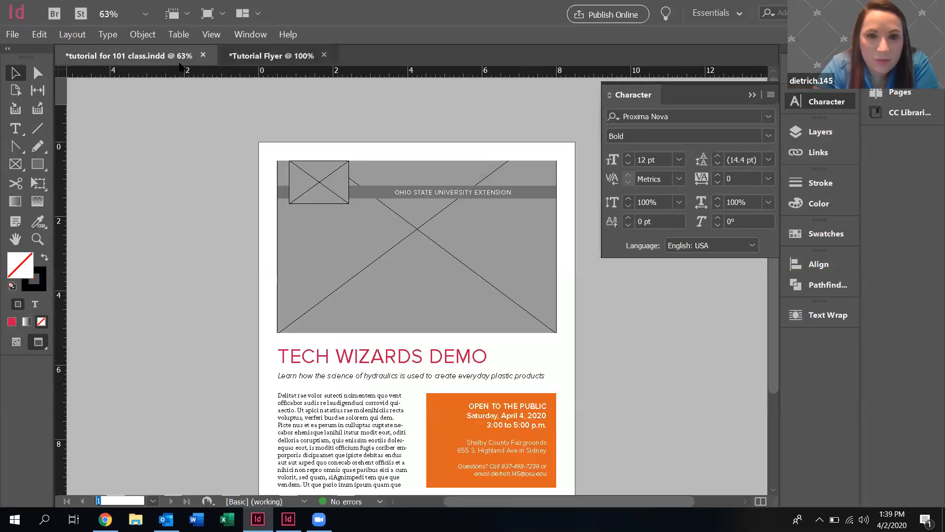
click(271, 55)
click(158, 58)
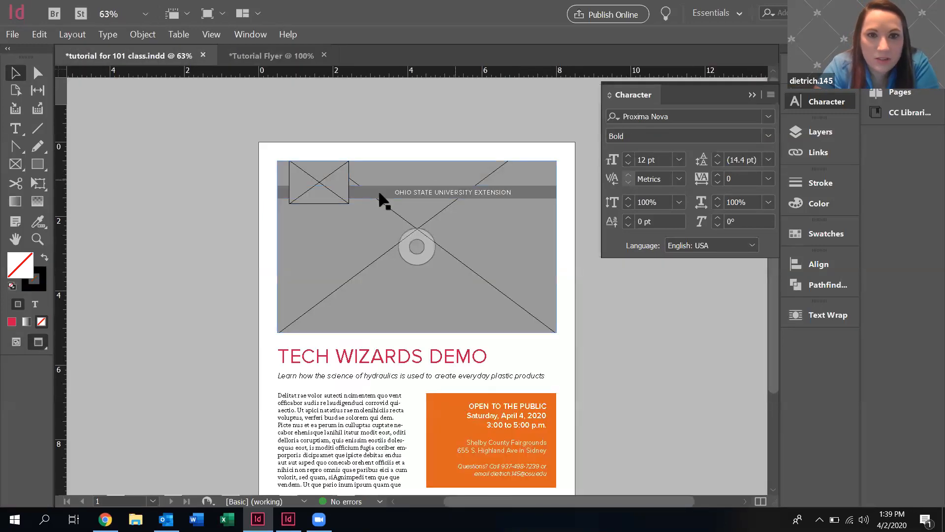
click(268, 56)
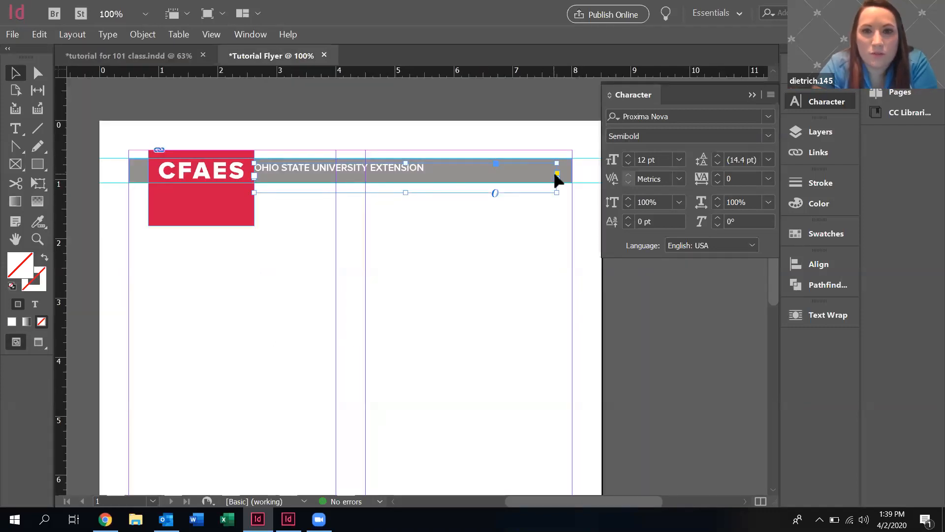
drag(559, 190, 574, 189)
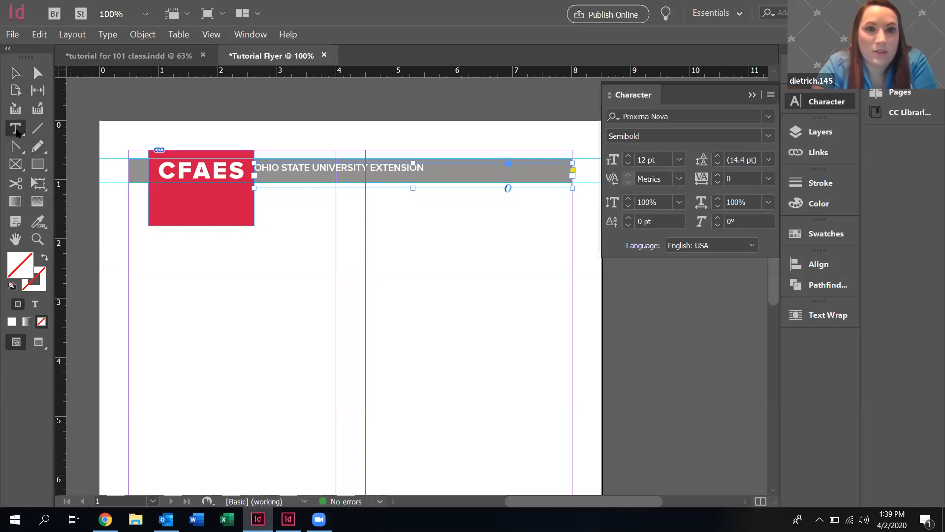
Shorten the OHIO STATE UNIVERSITY EXTENSION text frame to fit within the gray bar and center its text horizontally.
drag(411, 187, 412, 177)
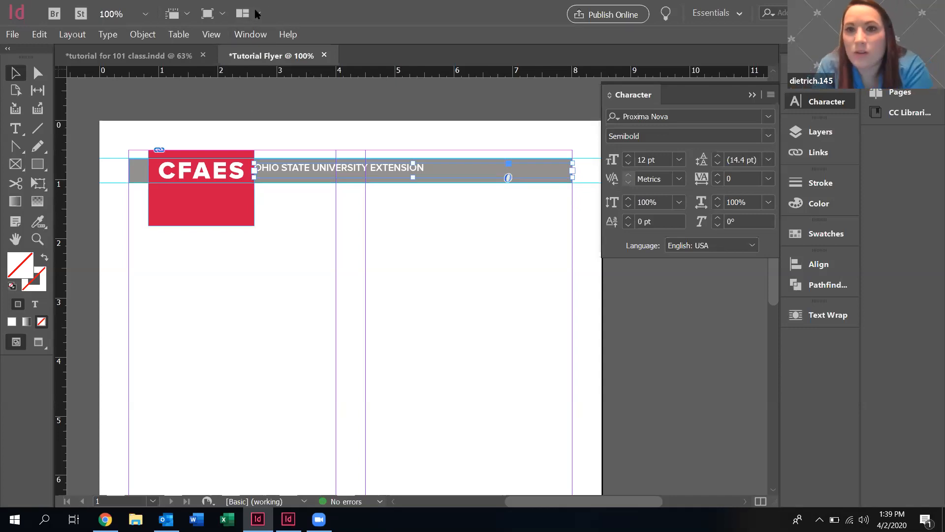
click(807, 71)
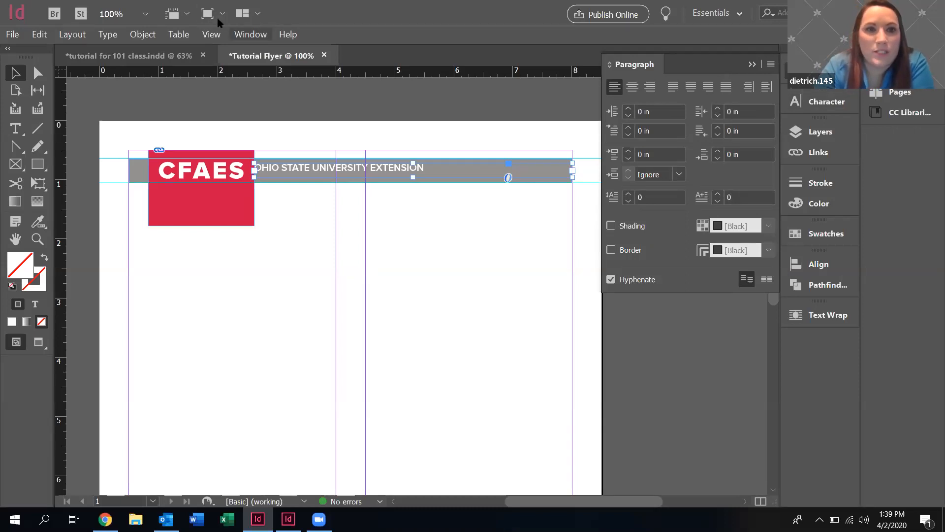
click(251, 34)
mouse_move(407, 340)
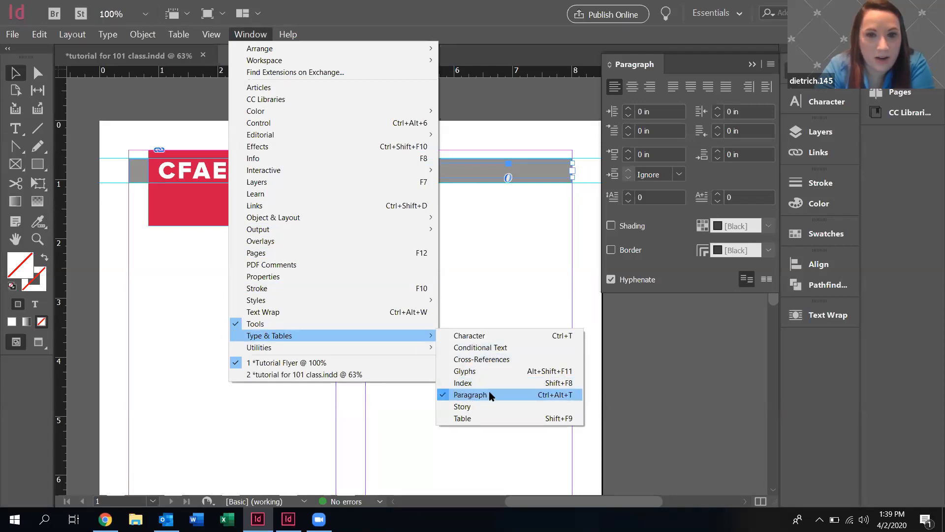
key(Escape)
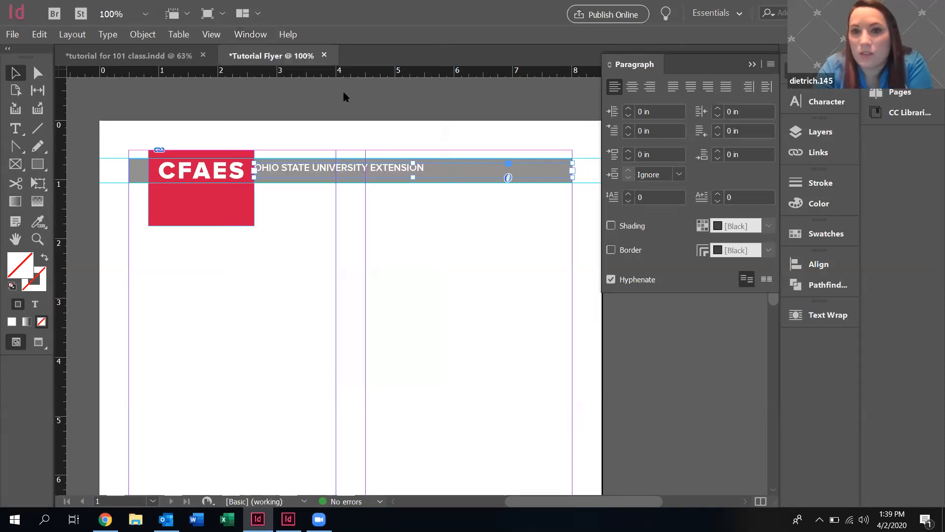
click(634, 89)
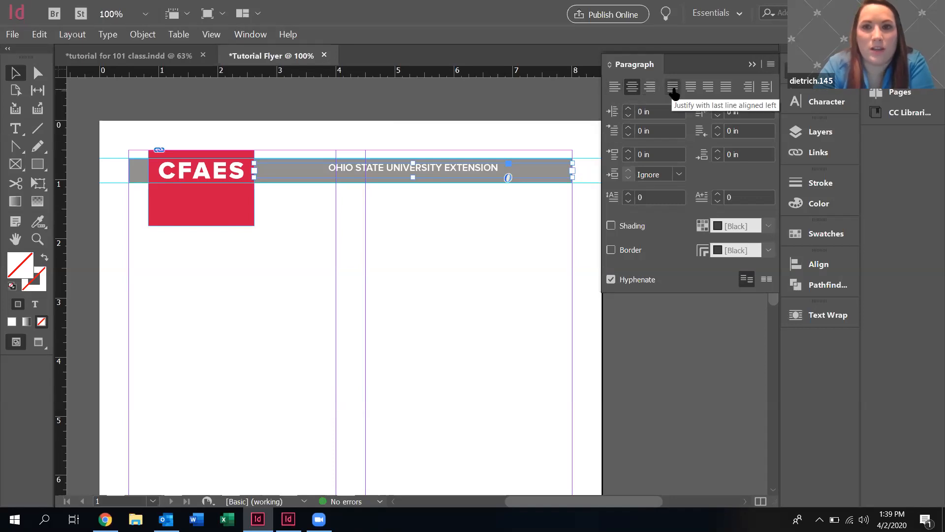
click(758, 64)
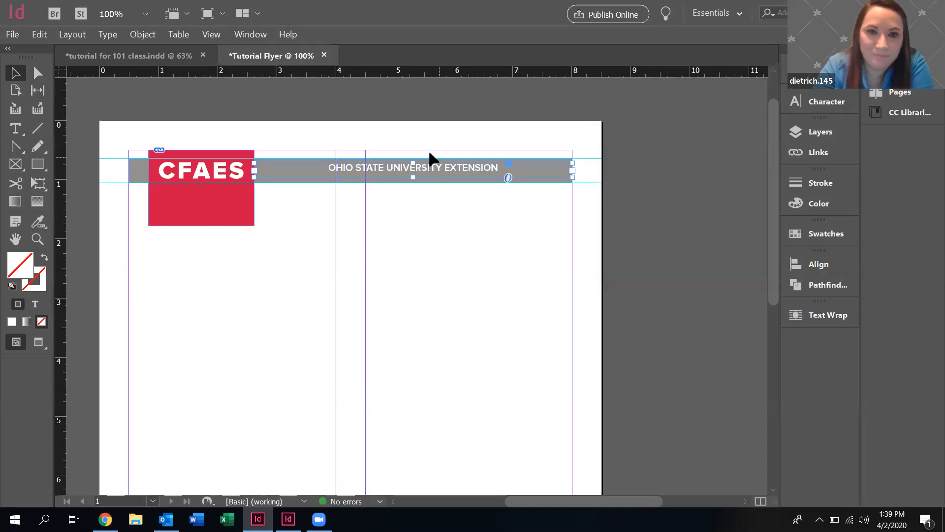
Nudge the heading down to sit vertically centered on the gray bar, and tighten the bottom edge of its text frame.
key(Down)
key(Down)
key(Down)
key(Down)
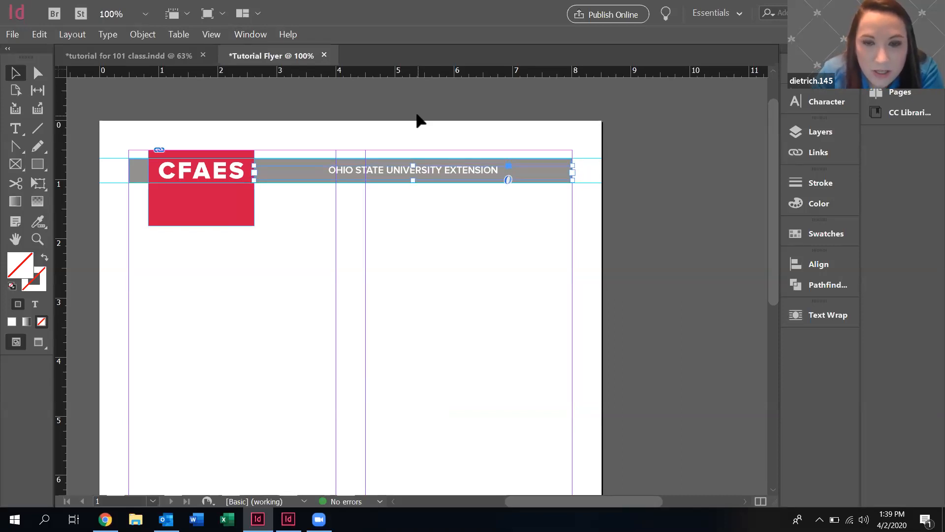
click(402, 281)
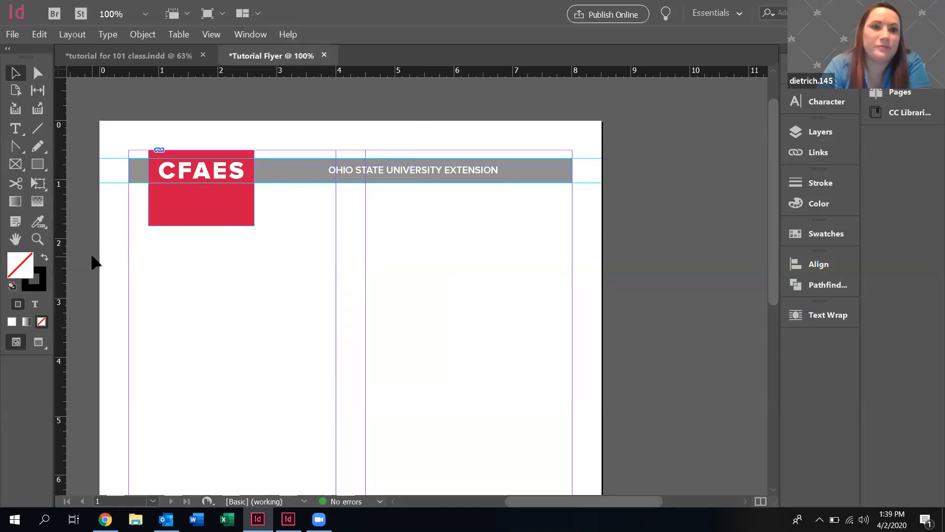
click(396, 178)
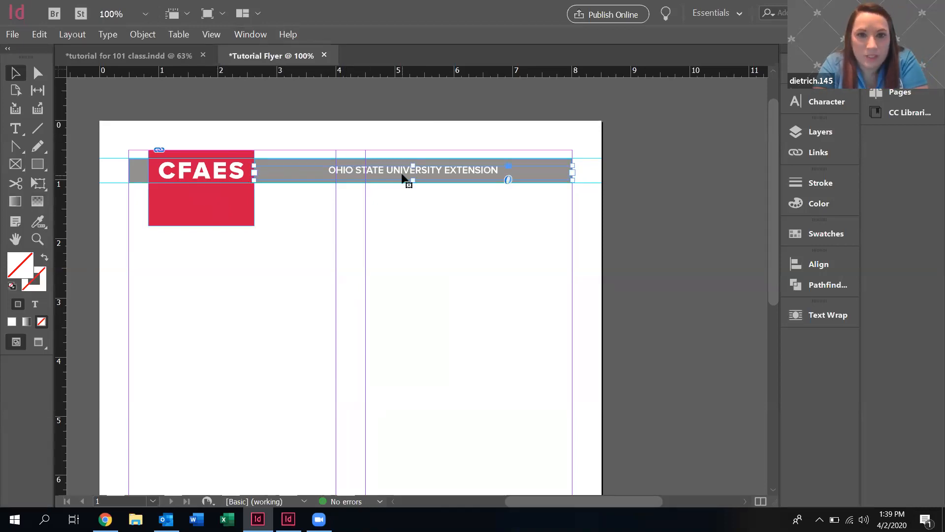
drag(411, 178, 412, 173)
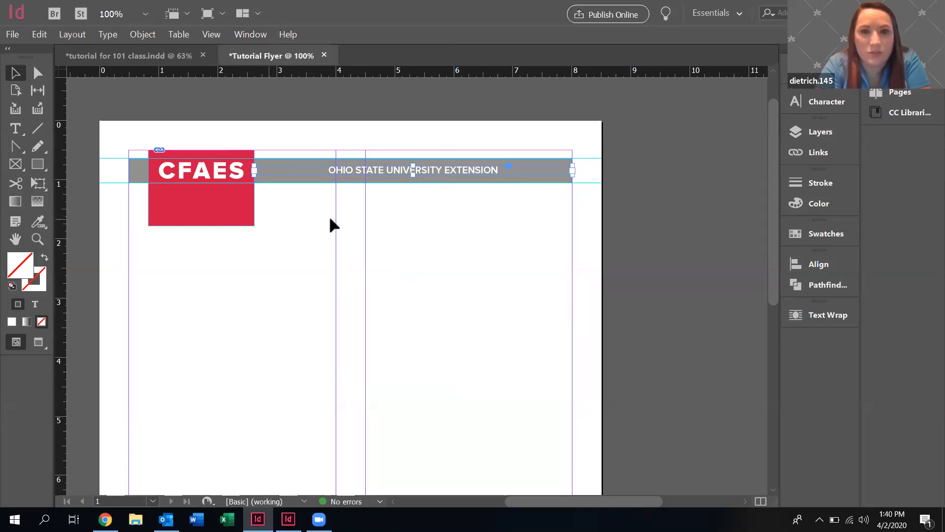
click(185, 318)
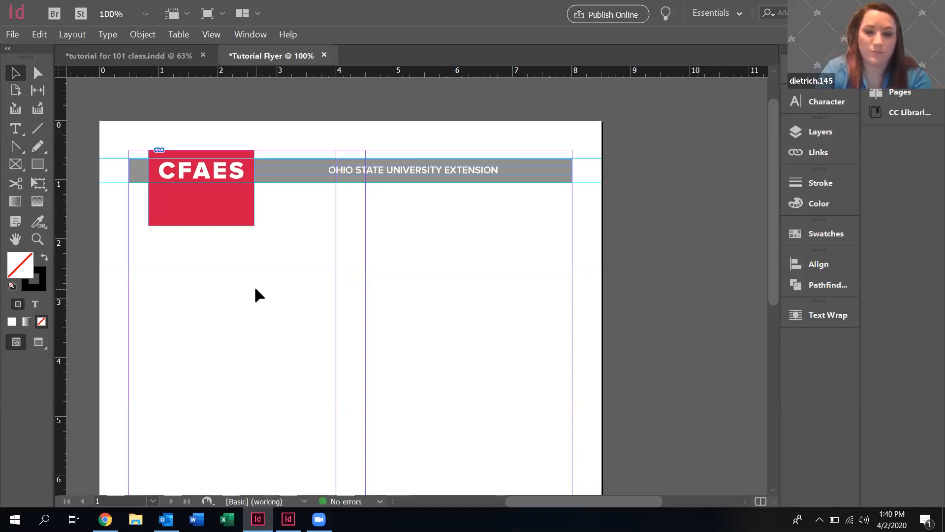
Place a portrait photo of two boys from the Photos Student Achievement Fair folder directly onto the flyer without a frame.
key(ctrl+minus)
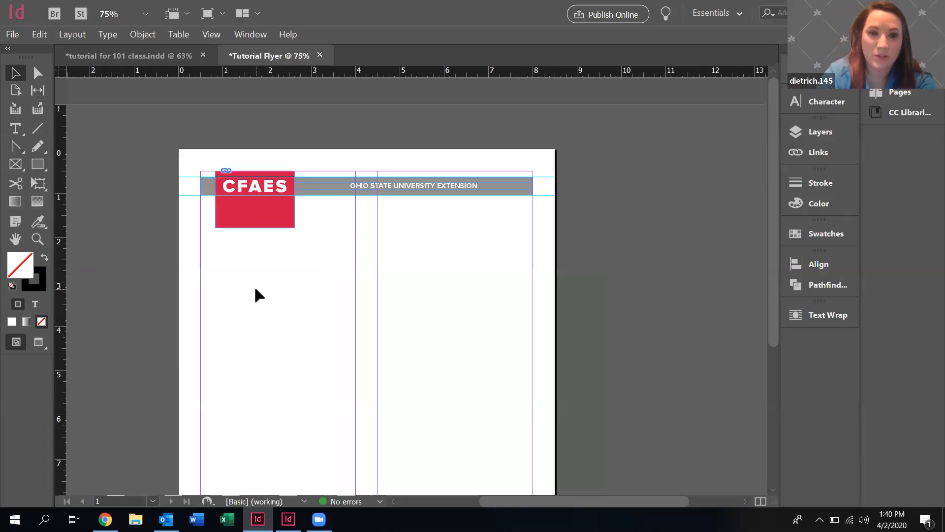
scroll(275, 302, down, 3)
scroll(275, 303, up, 3)
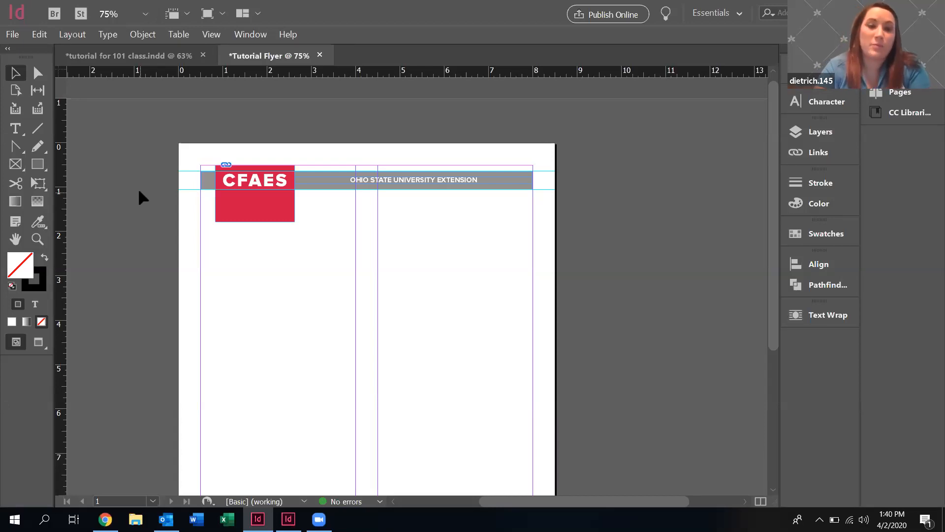
click(12, 34)
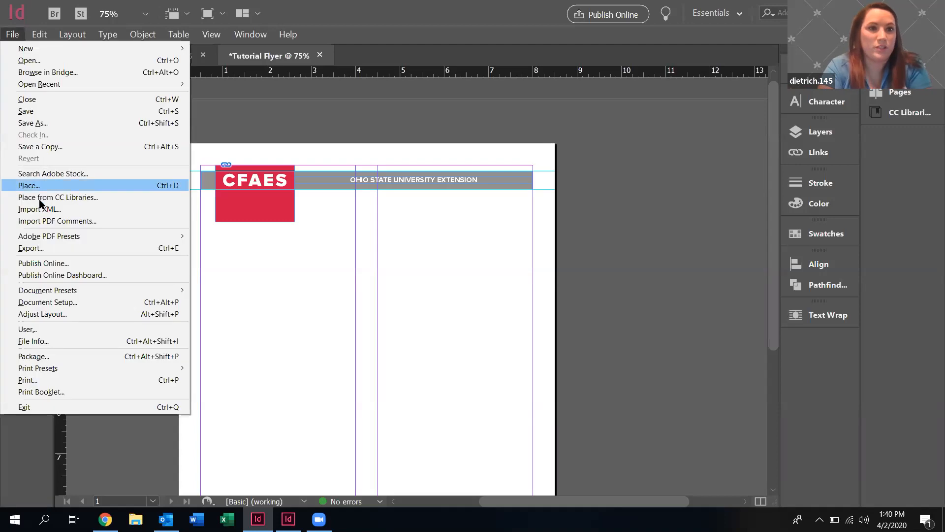
click(30, 185)
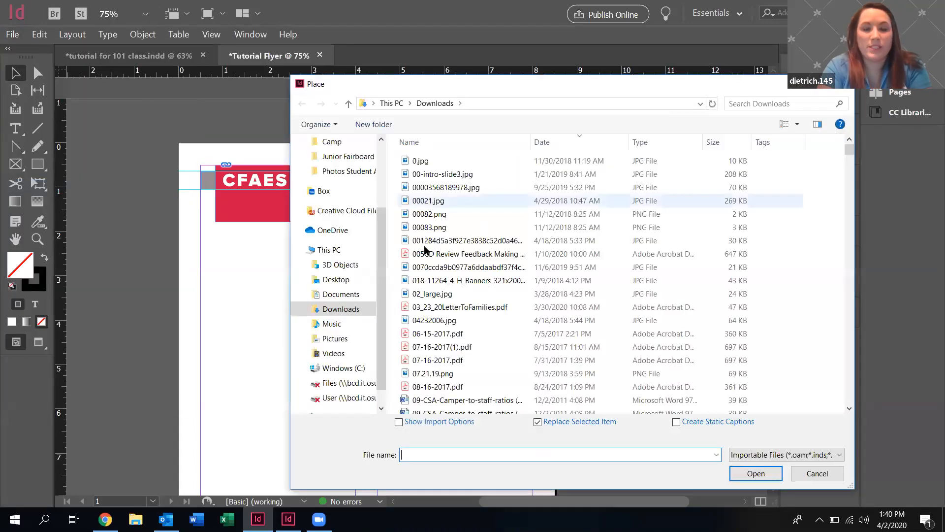
click(344, 338)
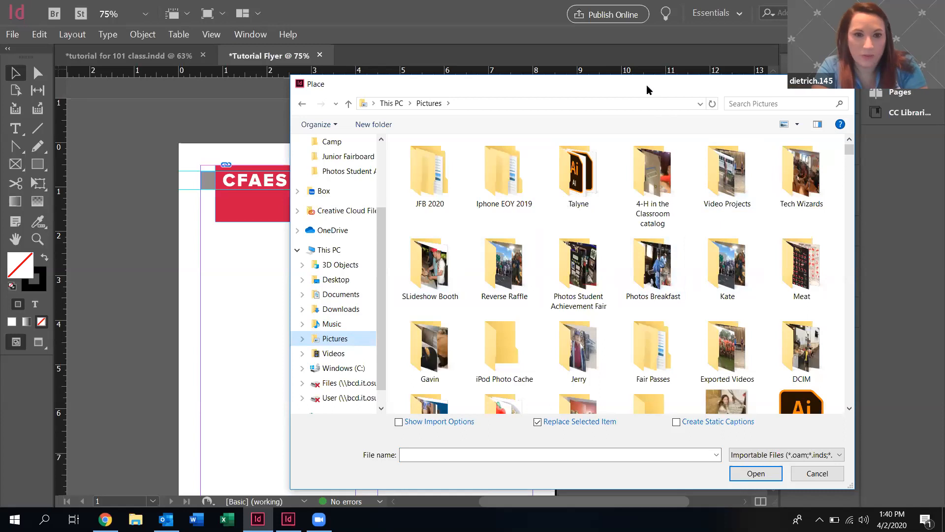
drag(647, 85, 497, 55)
double_click(429, 231)
click(430, 226)
double_click(430, 227)
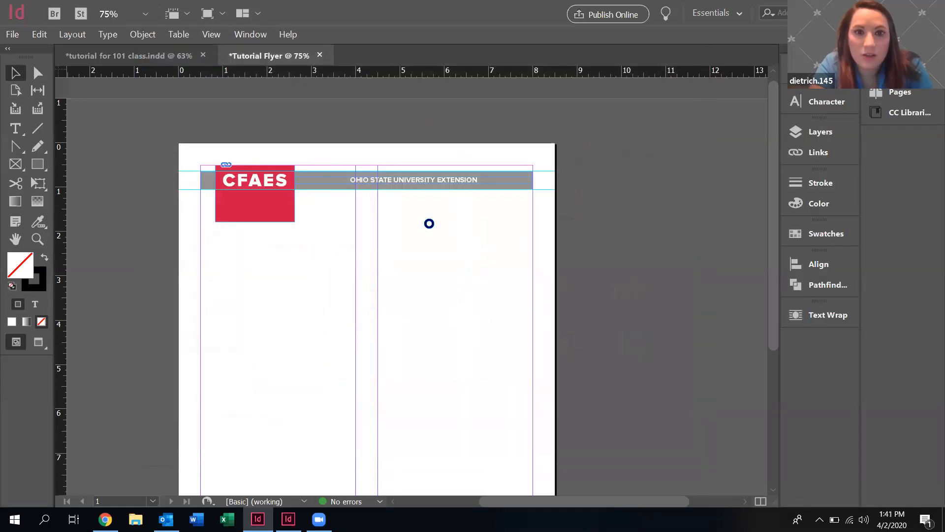
click(121, 164)
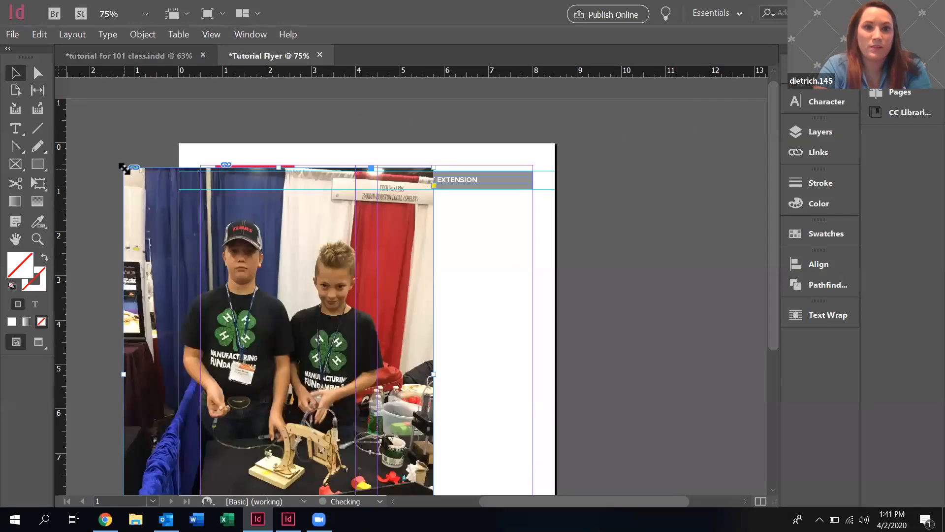
Check how much of the page the frameless photo covers, and delete it.
scroll(183, 260, down, 3)
scroll(183, 261, up, 3)
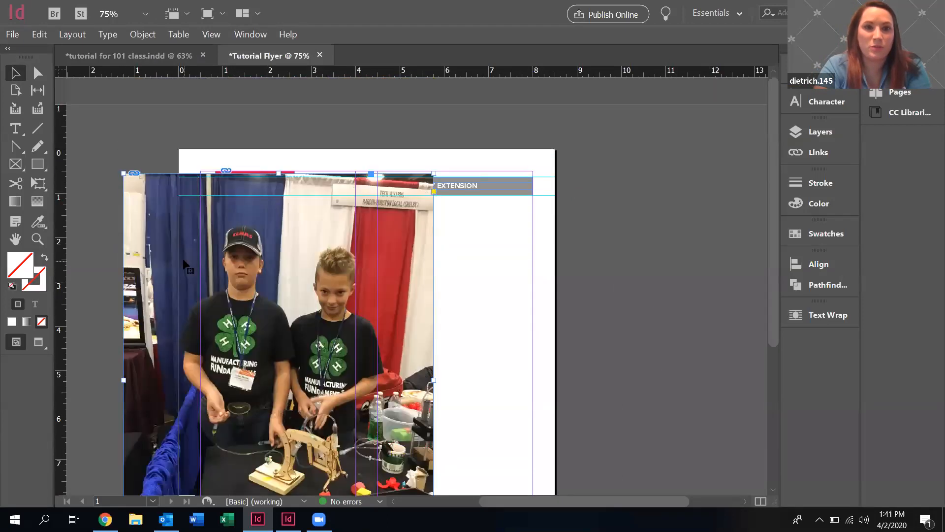
scroll(183, 261, down, 4)
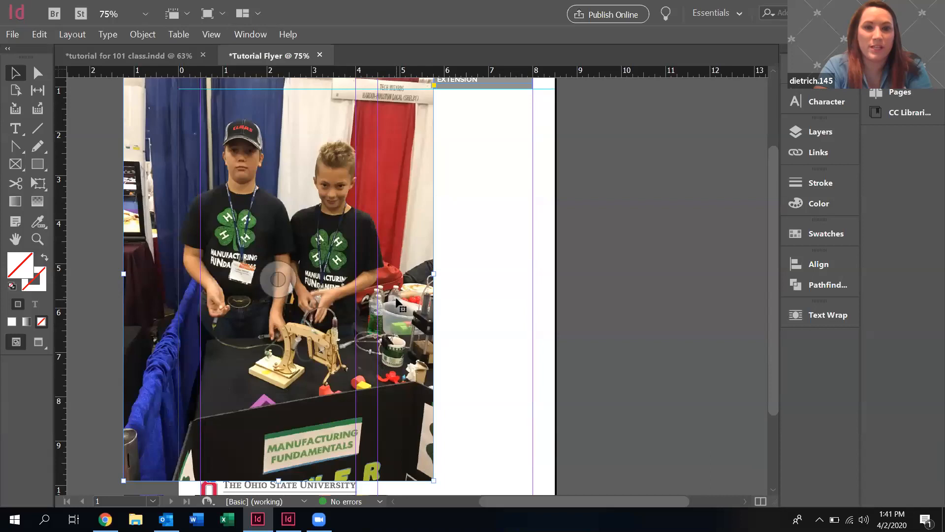
scroll(395, 296, up, 4)
scroll(395, 296, down, 5)
scroll(395, 297, up, 1)
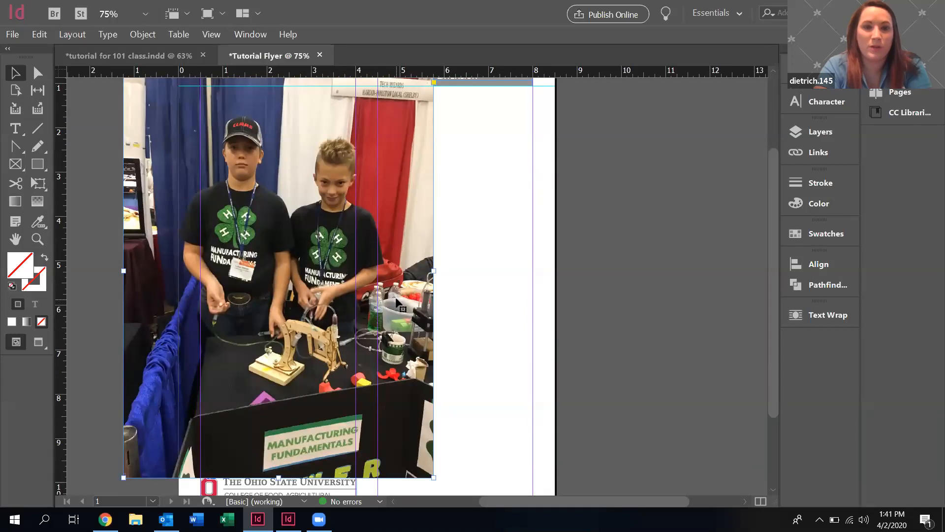
key(Delete)
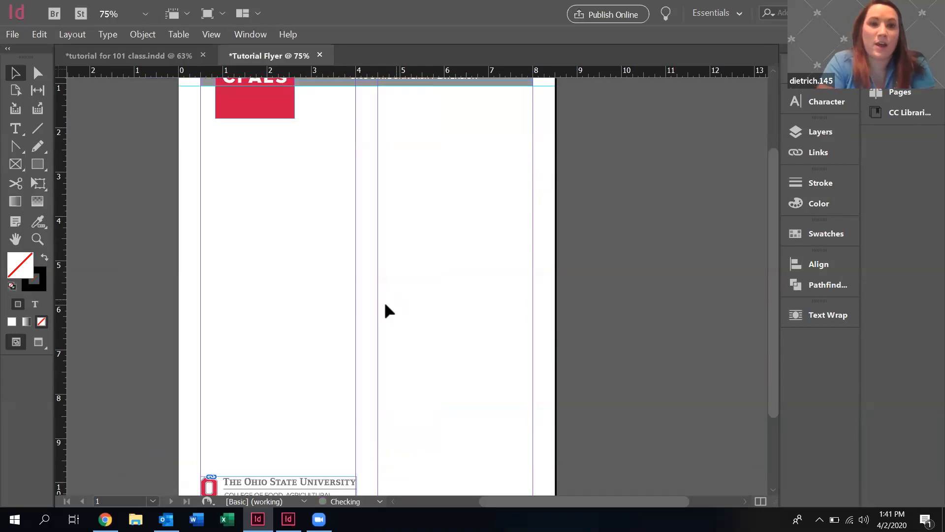
Draw a rectangular picture frame from the top-left margin corner to the right margin, about 7.5 in wide and 4.3 in tall.
scroll(385, 306, up, 2)
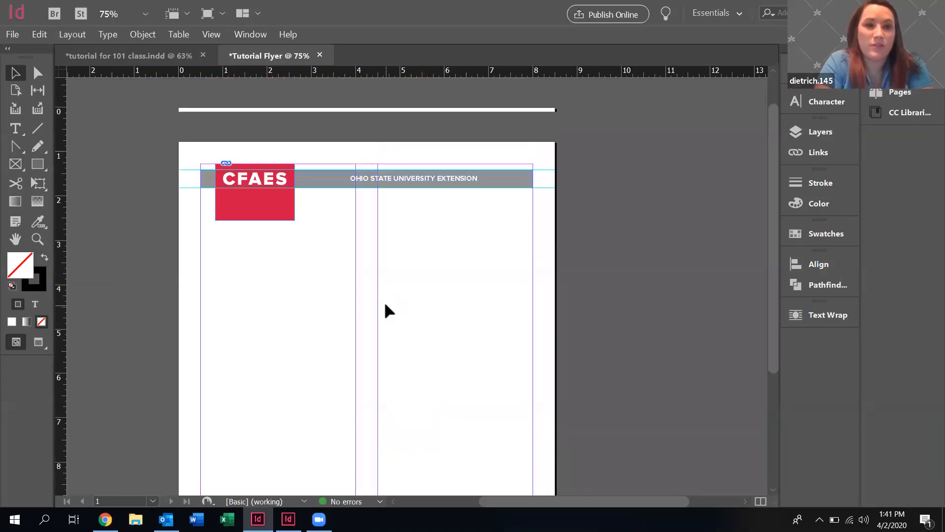
click(15, 163)
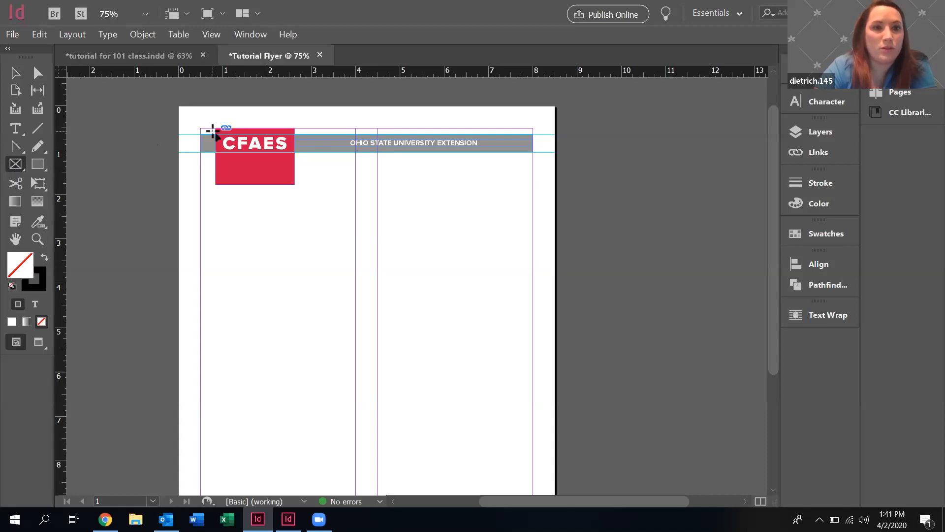
drag(201, 129, 534, 321)
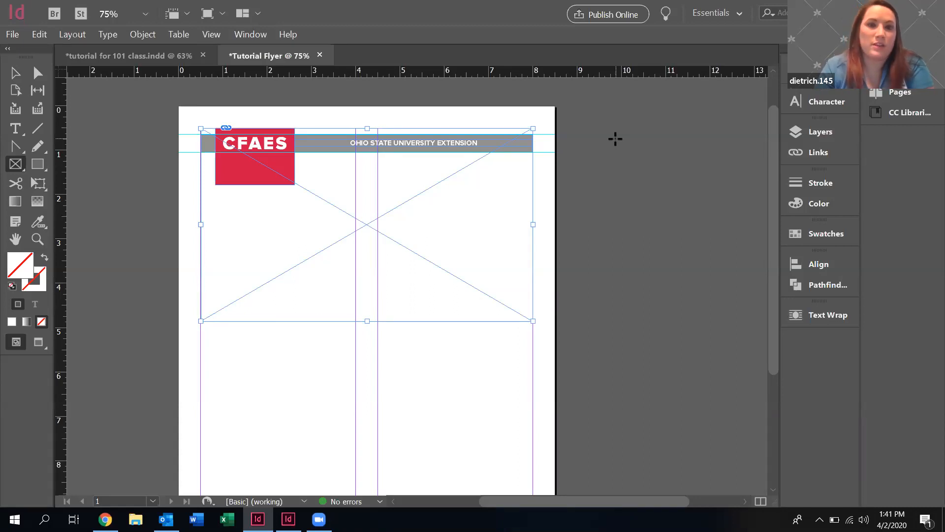
Place the landscape group photo from the Photos Student Achievement Fair folder into the picture frame.
click(12, 34)
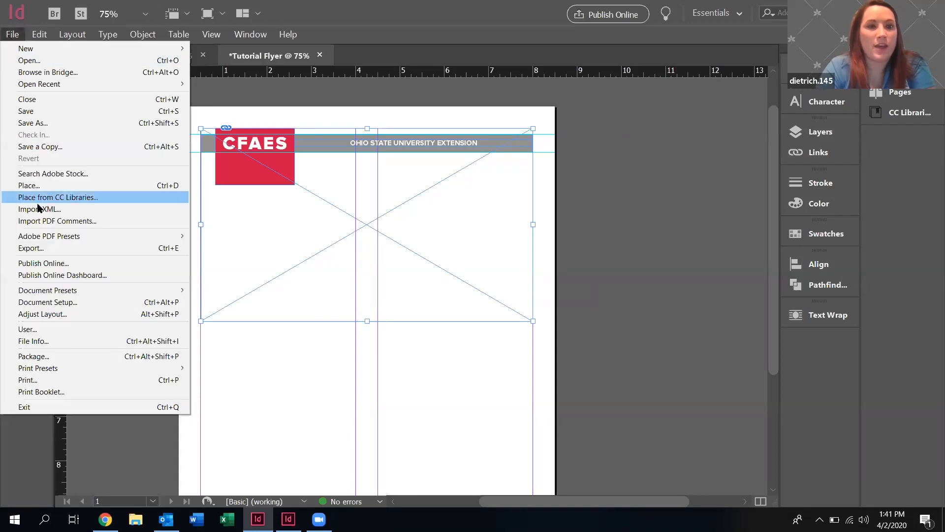
click(33, 186)
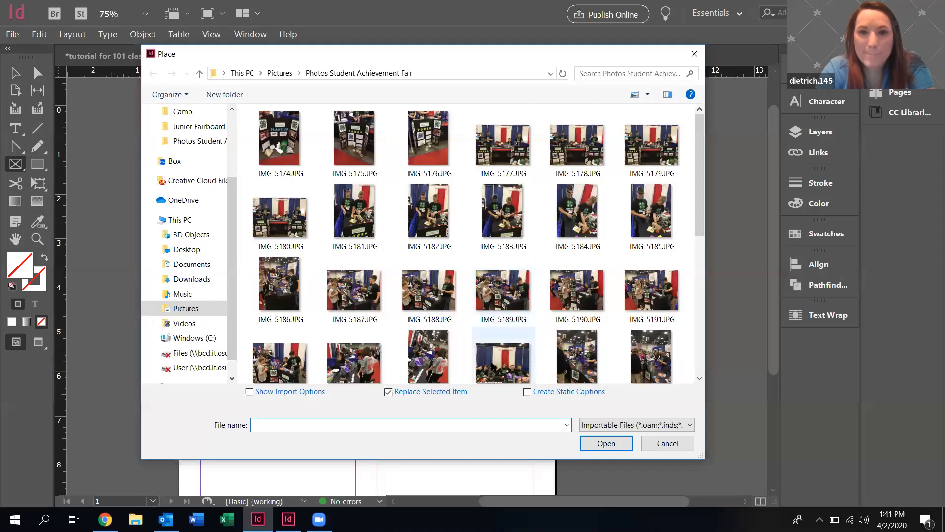
double_click(494, 366)
click(418, 242)
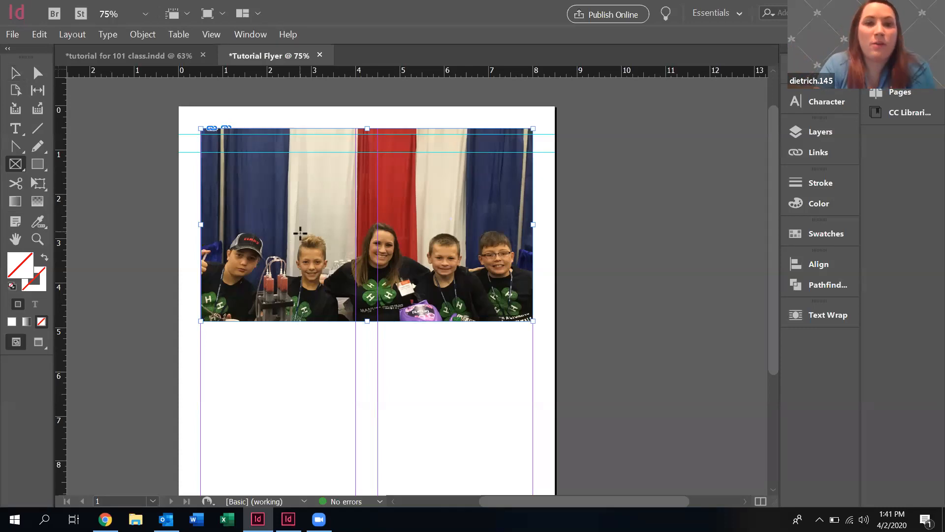
Select the group photo inside its frame and apply Fill Frame Proportionally fitting.
click(15, 72)
click(372, 237)
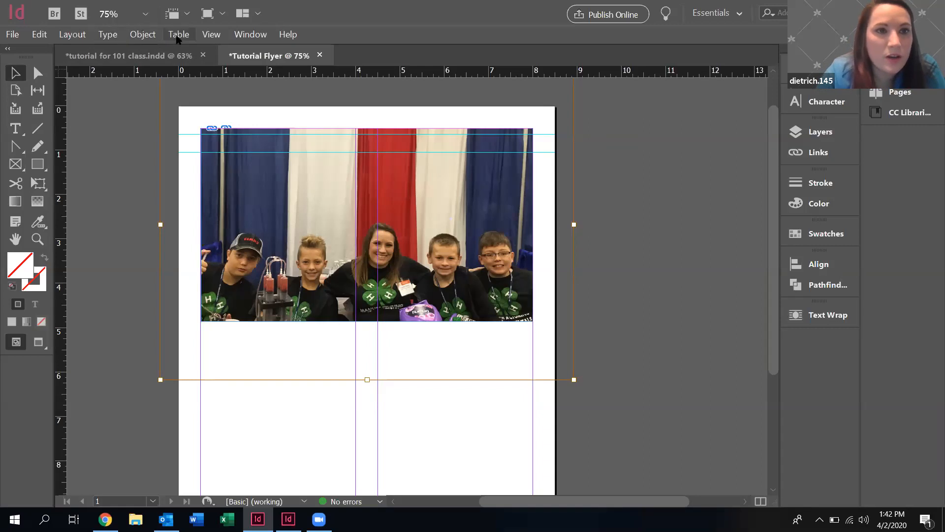
click(146, 35)
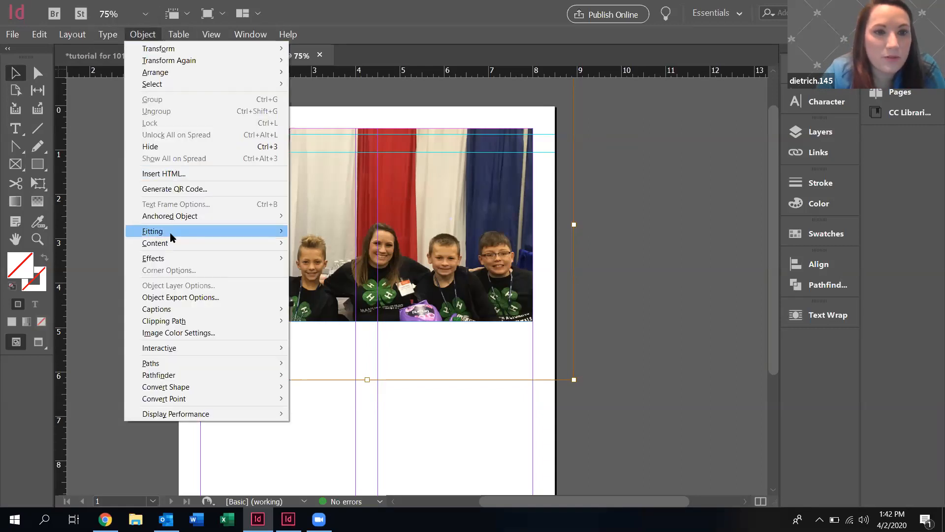
mouse_move(170, 232)
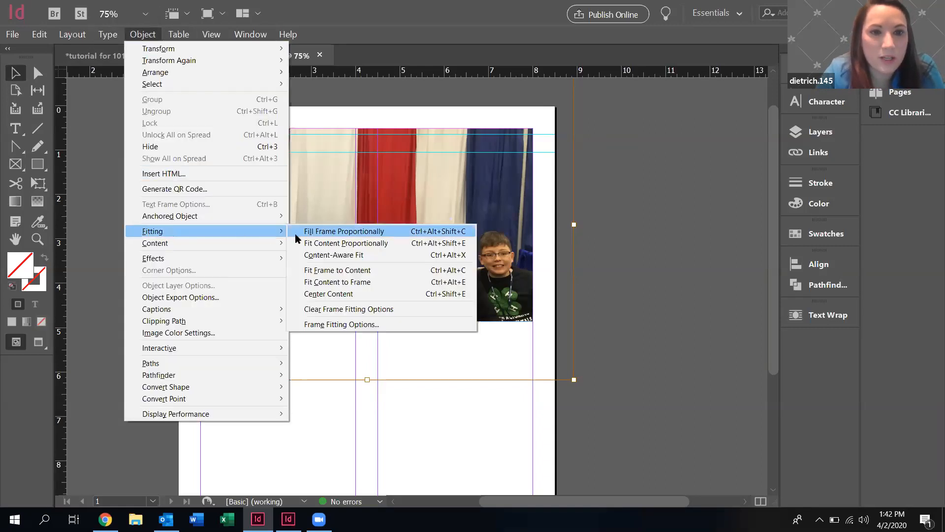
click(346, 234)
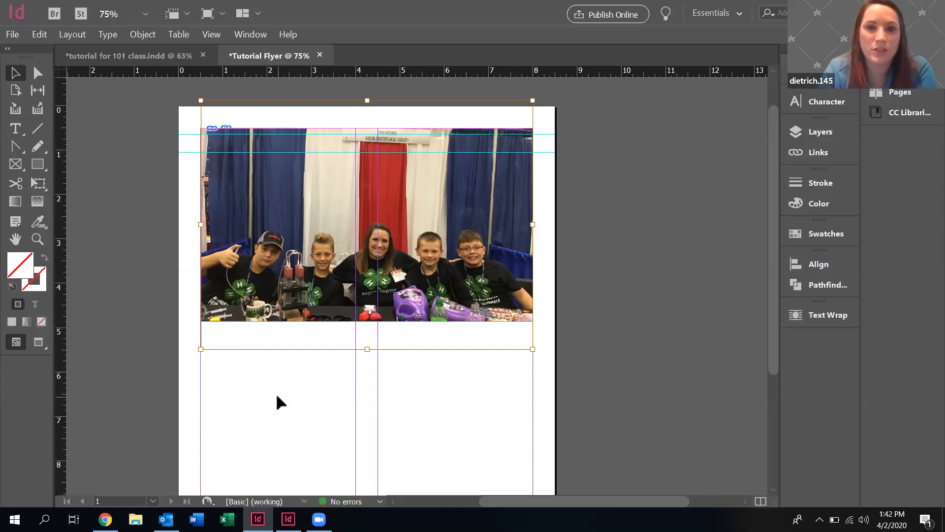
Nudge the group photo upward within its frame so more of the table in front of the group shows.
key(Up)
key(Up)
key(Up)
key(Up)
key(Up)
key(Up)
key(Up)
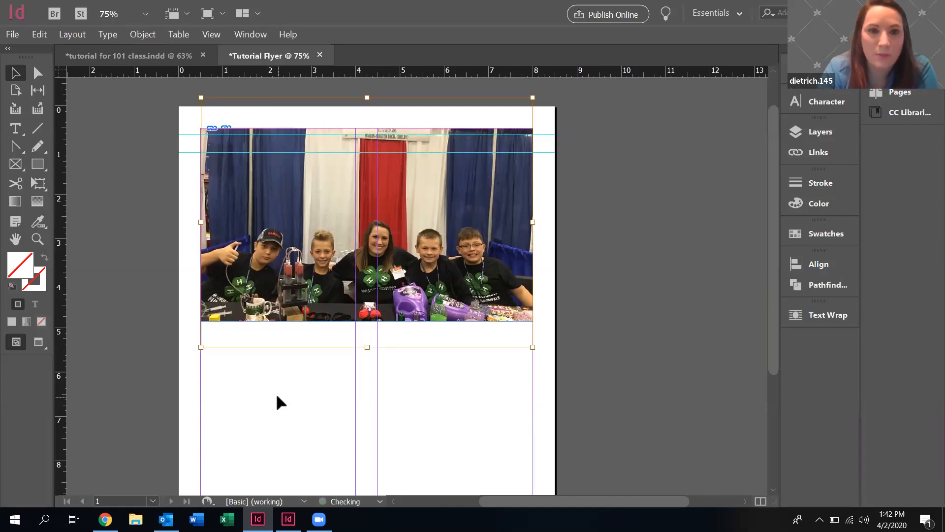
key(Up)
key(Up)
key(Up)
key(Up)
key(Up)
key(Up)
key(Up)
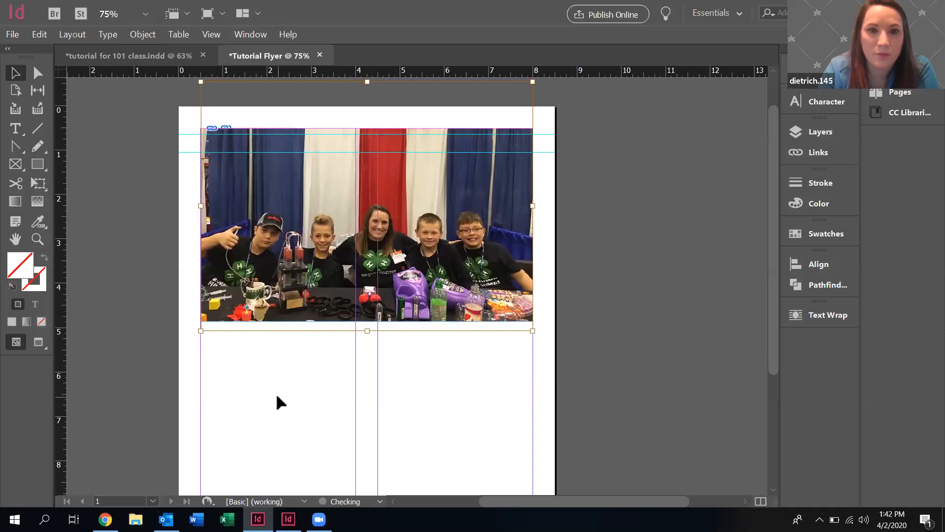
key(Down)
key(Down)
key(Down)
key(Down)
key(Down)
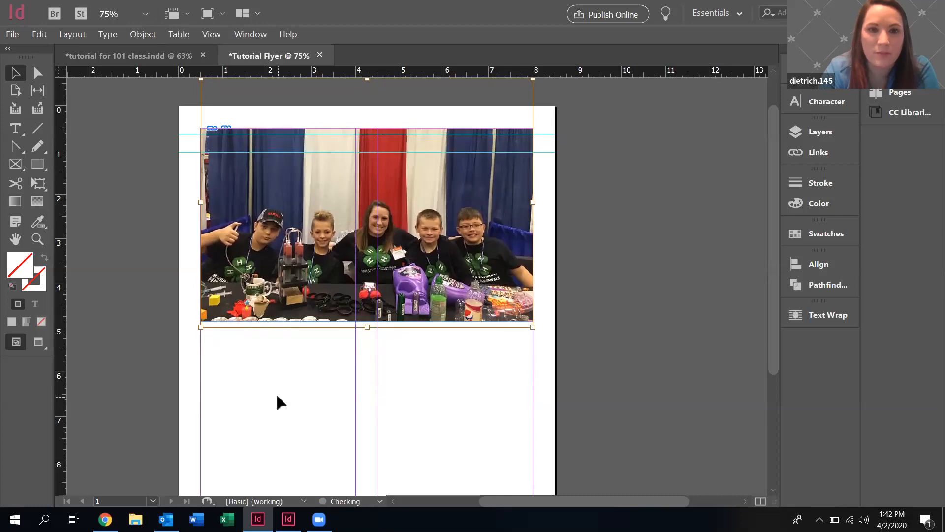
Nudge the group photo vertically within its frame until its bottom edge meets the frame's bottom edge, and deselect it.
key(Down)
key(Down)
key(Down)
key(Down)
key(Down)
key(Down)
key(Down)
key(Down)
key(Down)
key(Down)
key(Down)
key(Down)
key(Down)
key(Down)
key(Down)
key(Down)
key(Up)
key(Up)
key(Up)
key(Up)
key(Up)
key(Up)
key(Up)
key(Up)
key(Up)
key(Up)
key(Up)
key(Up)
key(Up)
key(Up)
key(Up)
key(Up)
key(Up)
key(Up)
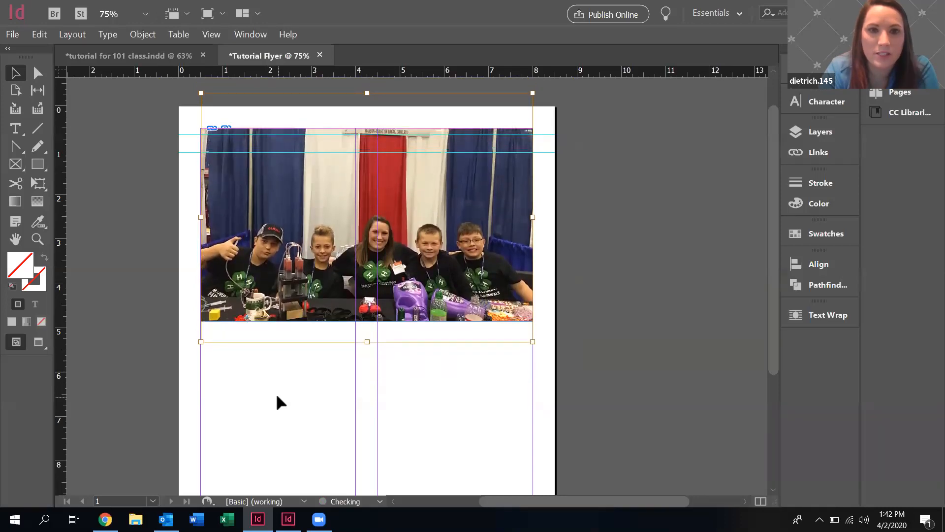
key(Up)
key(Up)
key(Up)
key(Up)
key(Up)
key(Up)
key(Up)
key(Up)
key(Up)
key(Up)
key(Up)
key(Up)
key(Up)
key(Up)
key(Up)
key(Up)
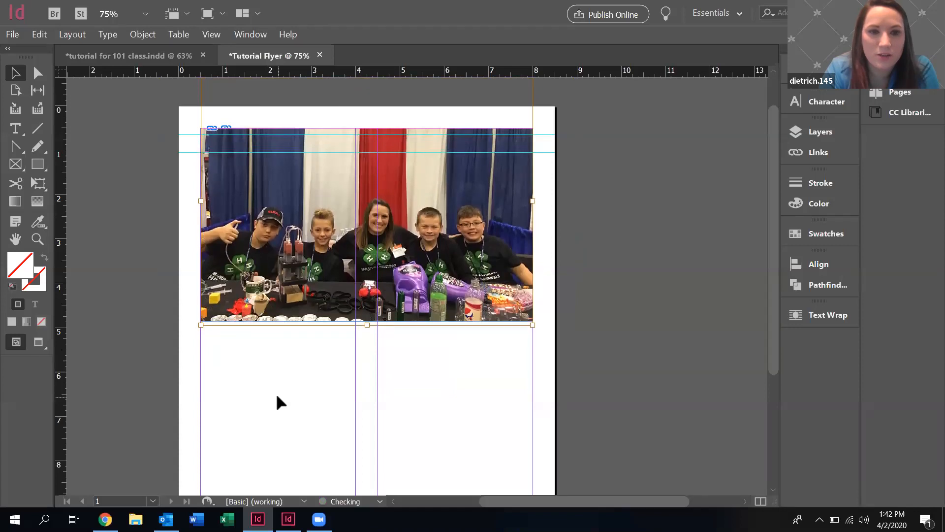
key(Up)
key(Up)
key(Up)
key(Up)
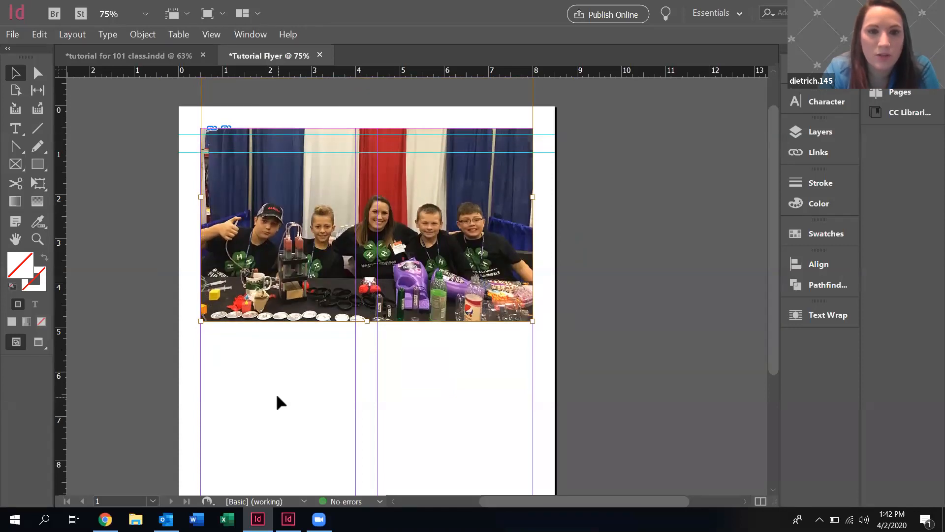
click(286, 380)
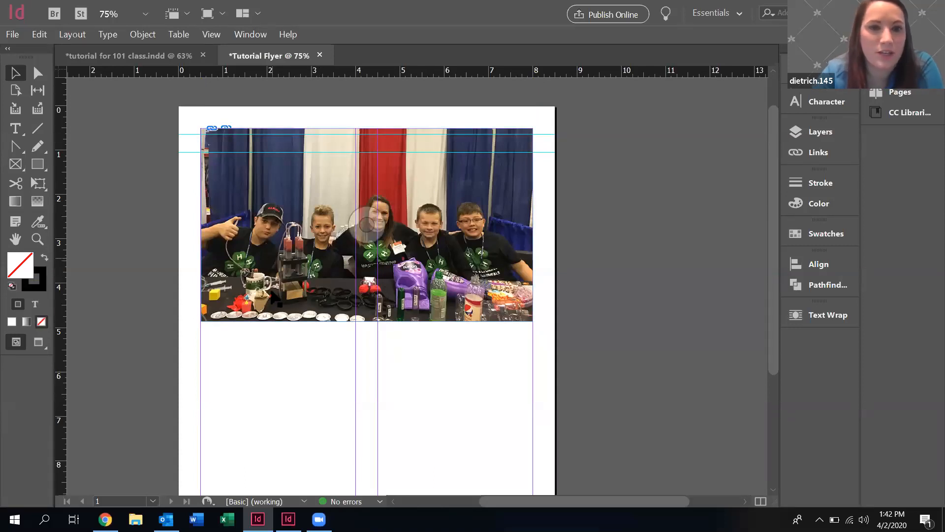
Send the group photo frame to the back, behind the CFAES logo and the gray heading bar.
click(272, 293)
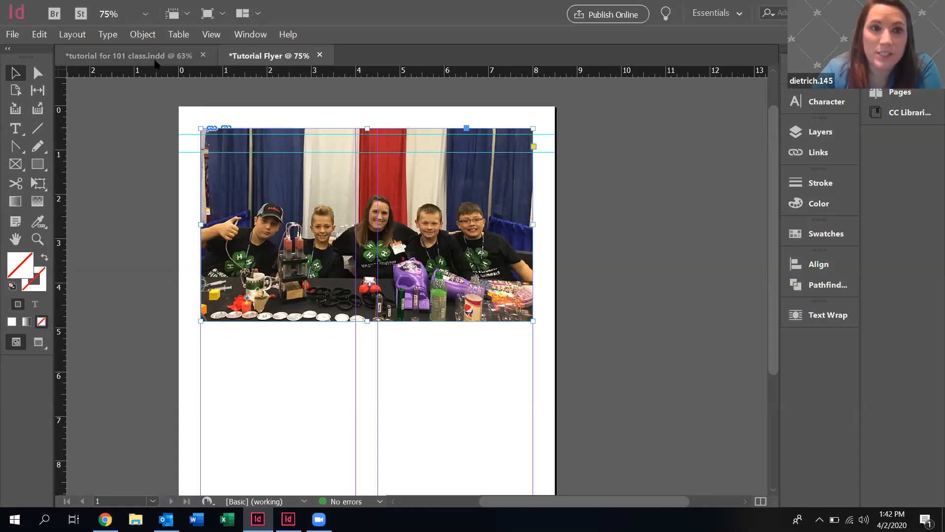
click(142, 34)
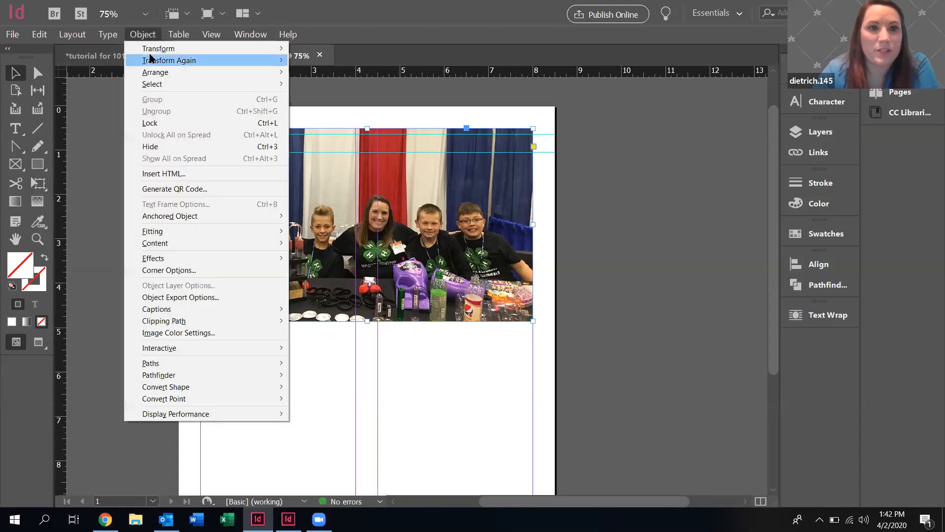
mouse_move(155, 73)
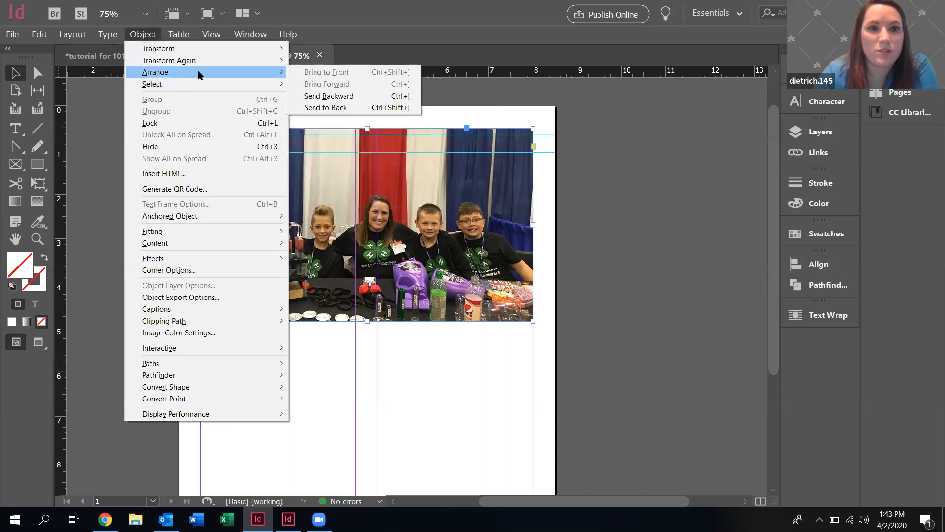
click(327, 107)
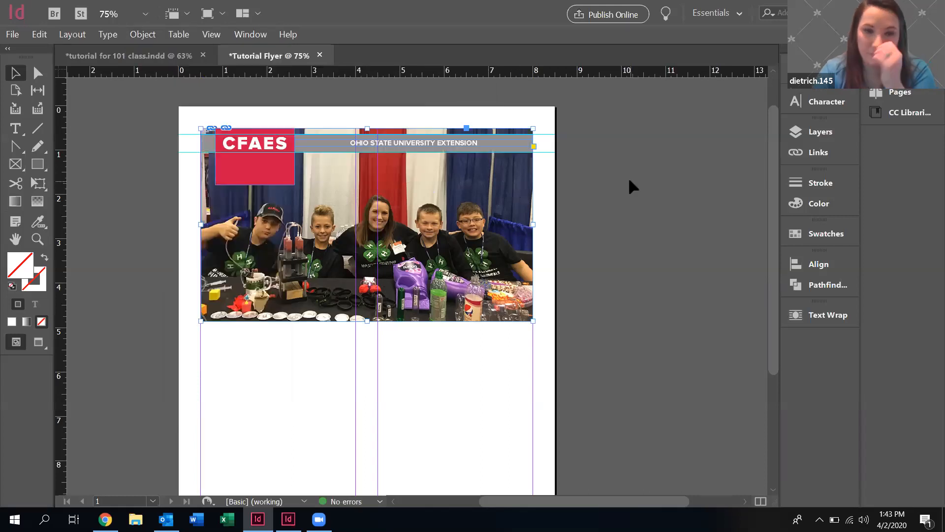
click(629, 181)
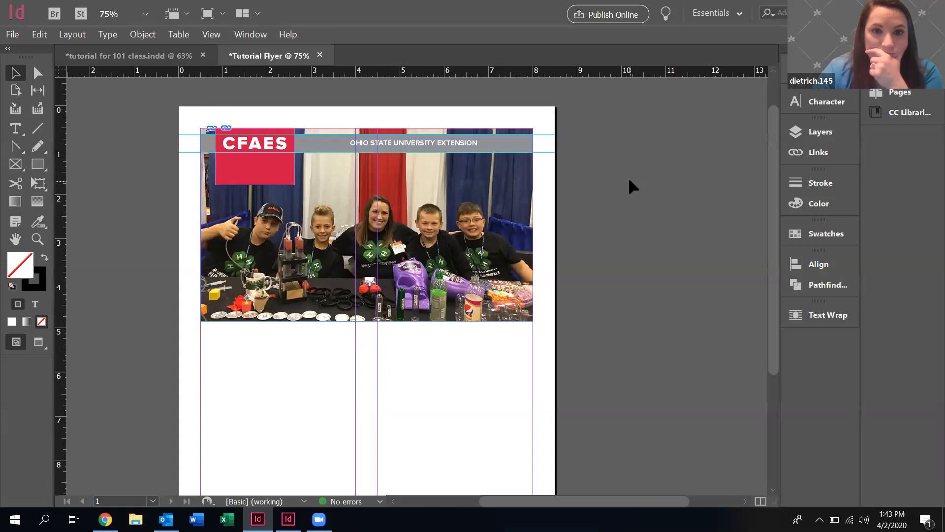
Draw a circle about 3.1 in across on the pasteboard beside the page, and delete it.
scroll(614, 250, down, 1)
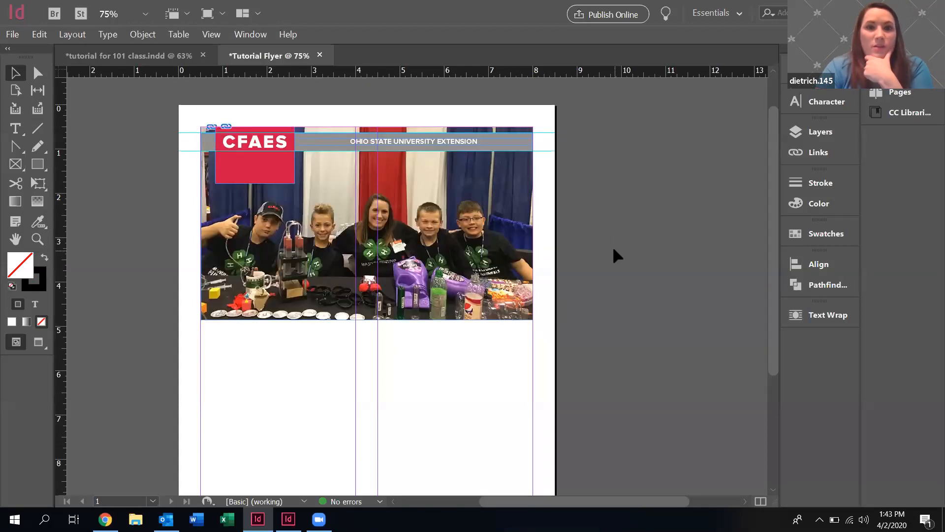
scroll(614, 251, down, 4)
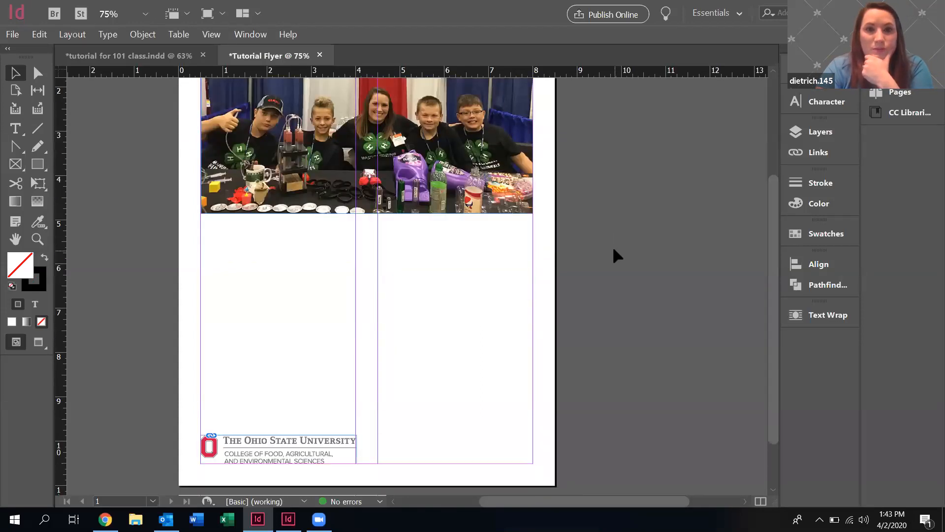
scroll(613, 246, up, 6)
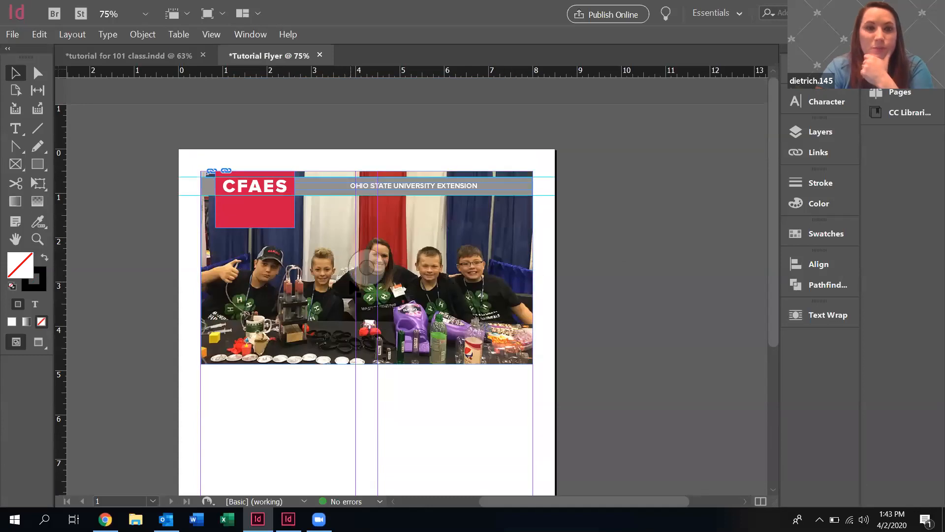
click(45, 165)
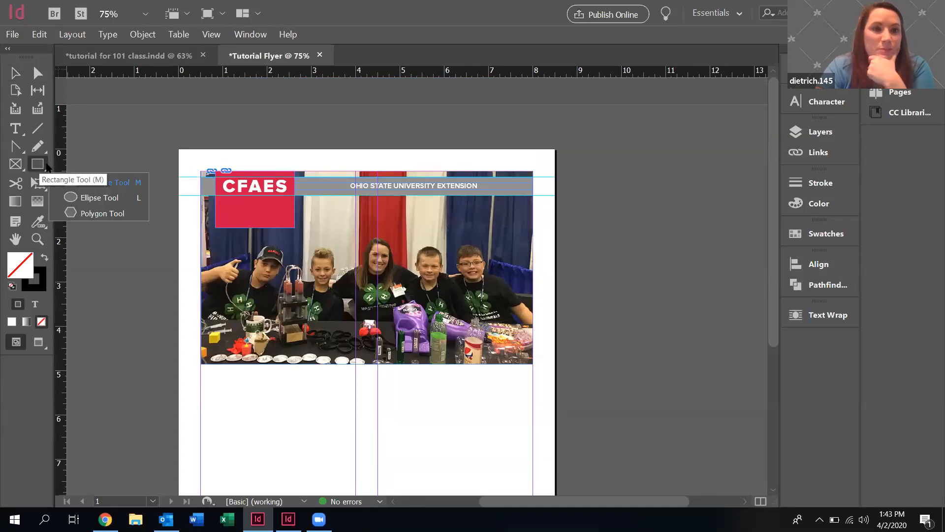
click(70, 197)
drag(595, 166, 724, 300)
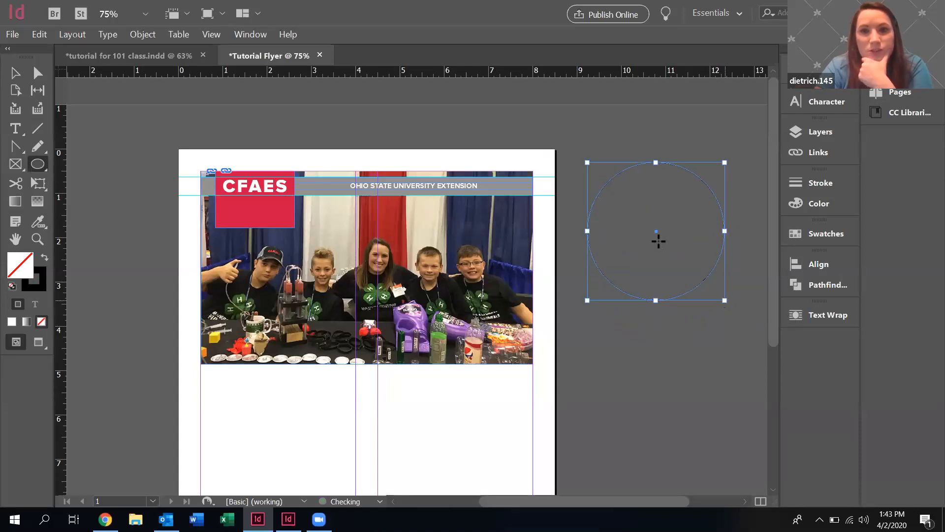
key(Delete)
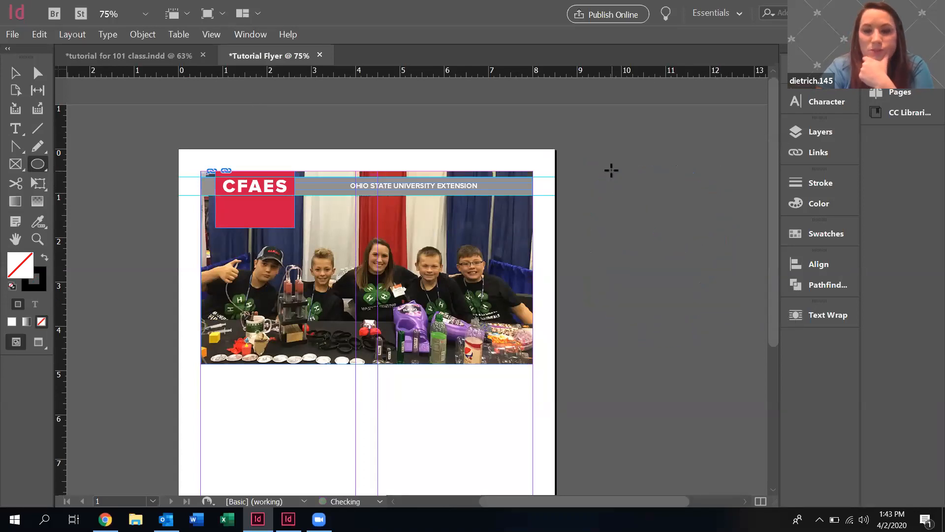
click(25, 174)
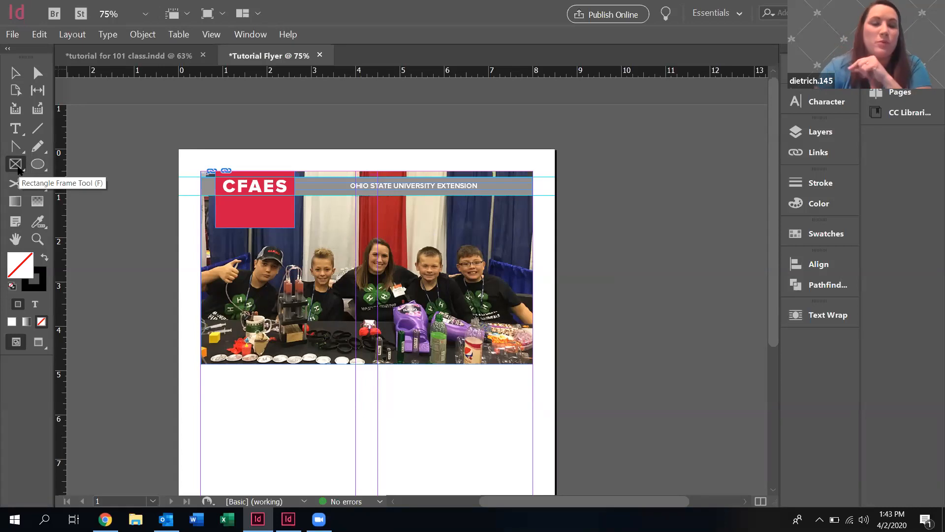
click(15, 73)
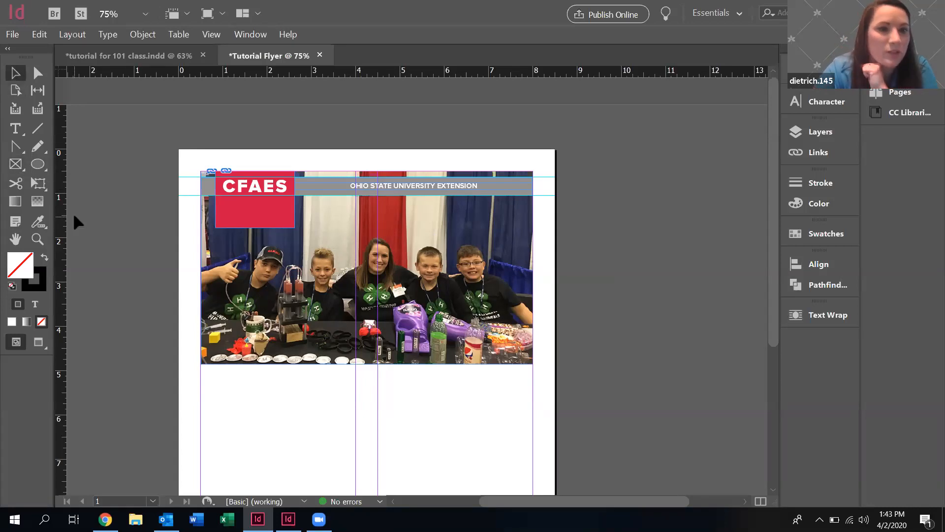
Fit the page in the window and preview the flyer without guides, returning to the normal screen mode.
scroll(110, 237, down, 3)
scroll(109, 236, up, 3)
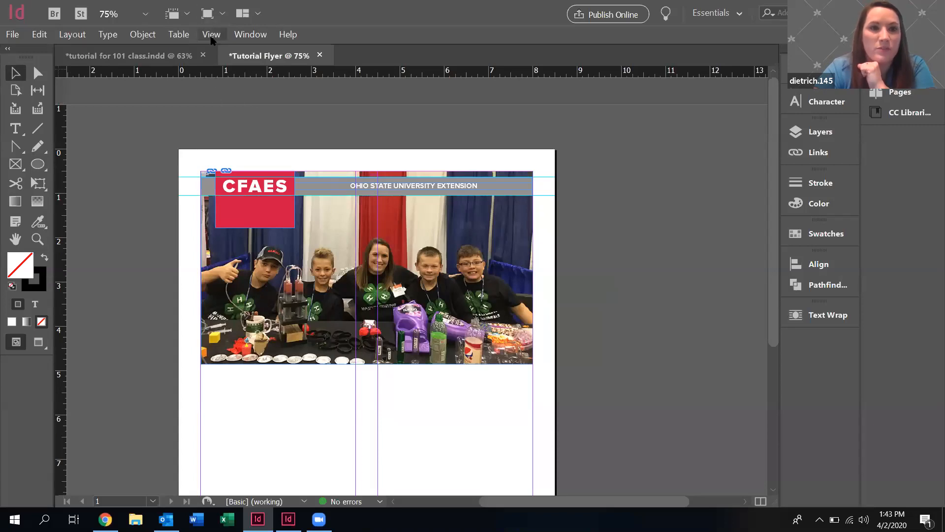
click(212, 36)
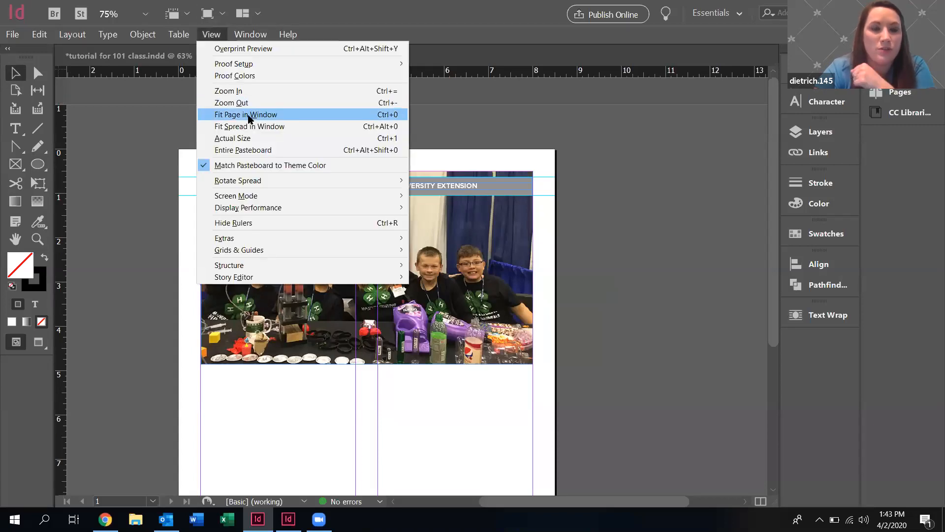
click(249, 115)
click(39, 342)
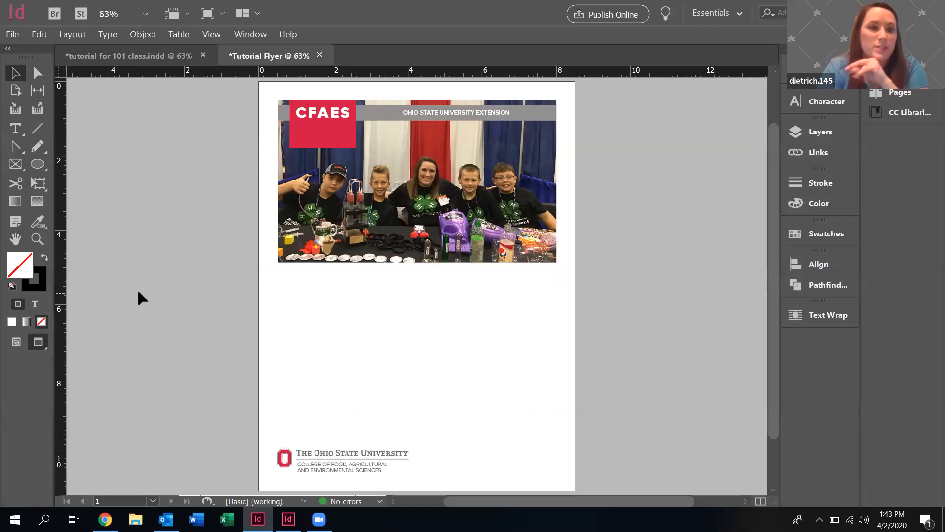
click(16, 342)
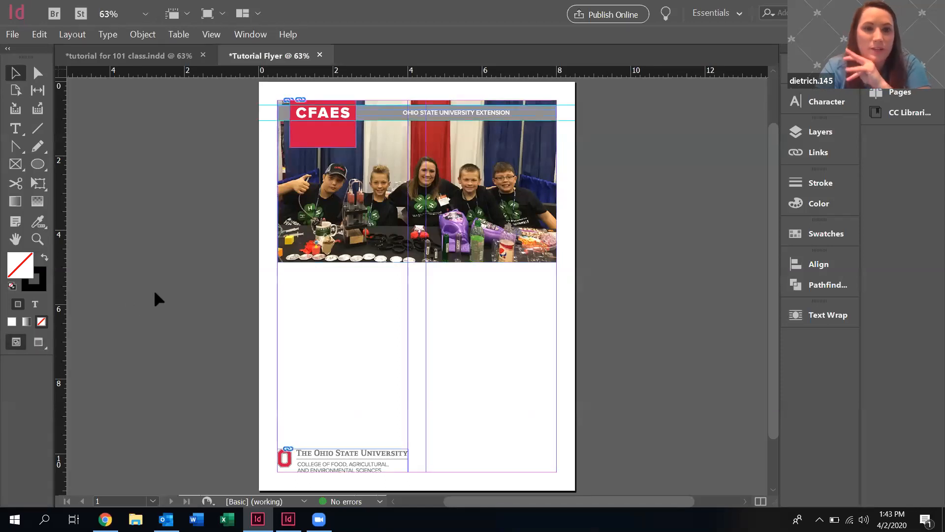
Draw a text frame just below the group photo from margin to margin, about 7.5 in wide and 0.7 in tall.
click(16, 129)
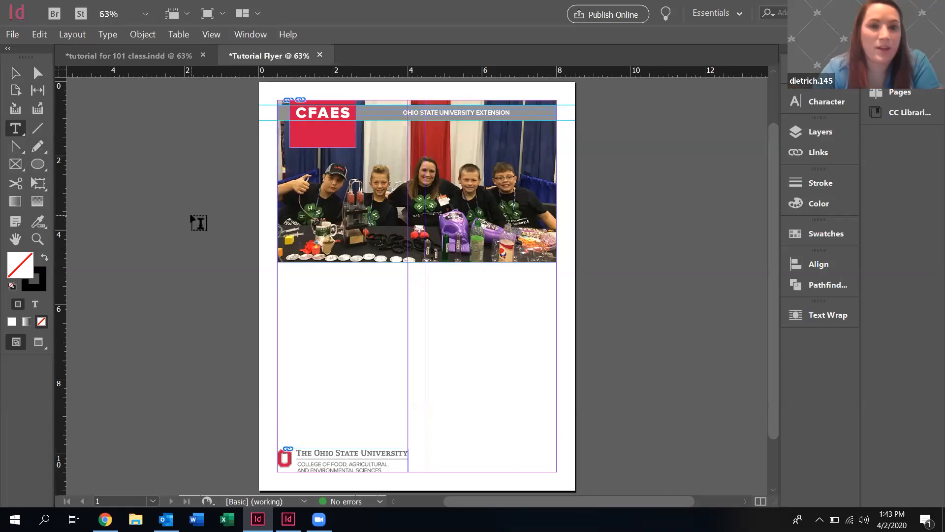
drag(277, 271, 559, 293)
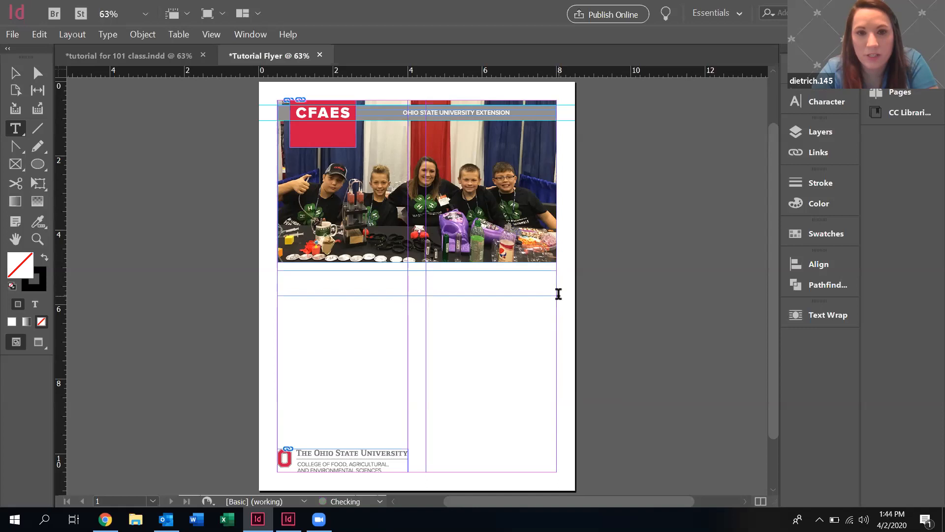
click(14, 73)
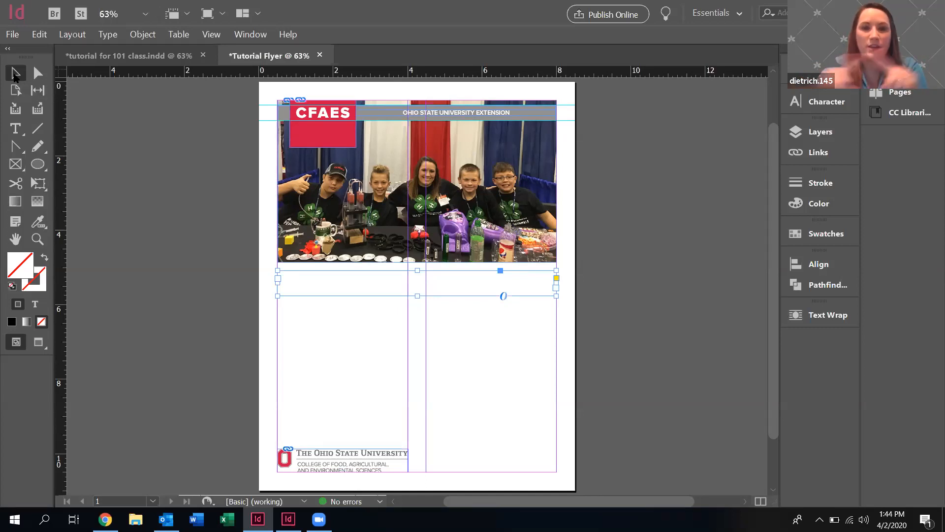
Examine the title and text layout below the photo in tutorial for 101 class.indd, and return to the Tutorial Flyer document.
click(157, 55)
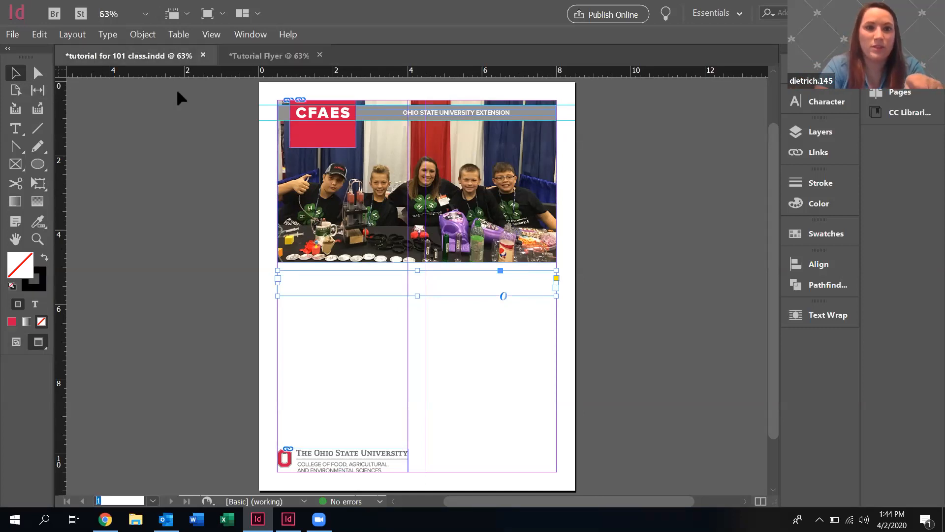
scroll(195, 159, down, 3)
scroll(195, 158, up, 1)
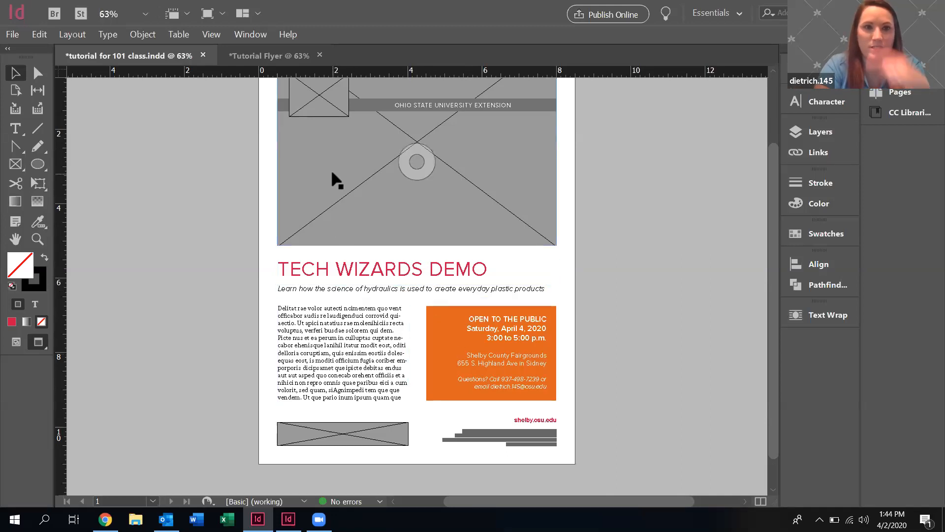
click(273, 55)
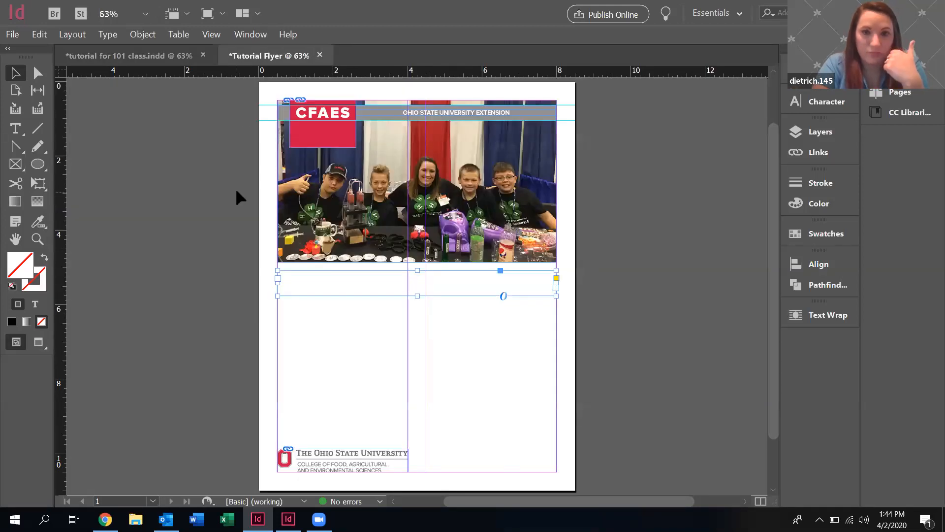
Set the font of the empty text frame below the photo to Proxima Nova Semibold.
scroll(235, 190, down, 2)
click(15, 127)
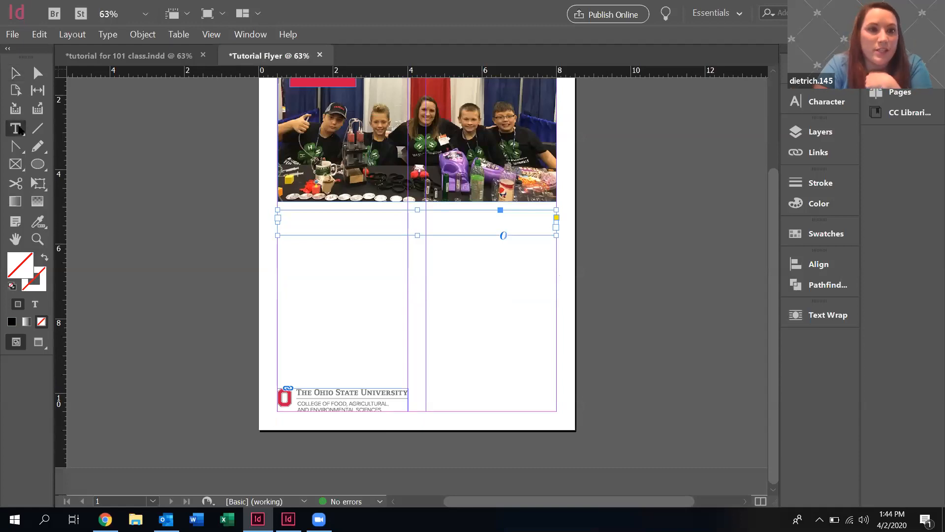
click(295, 212)
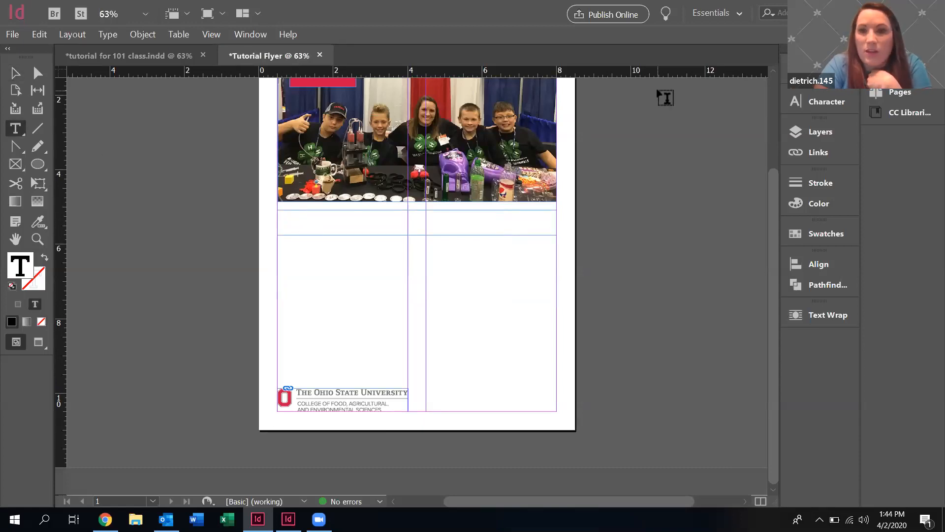
click(813, 101)
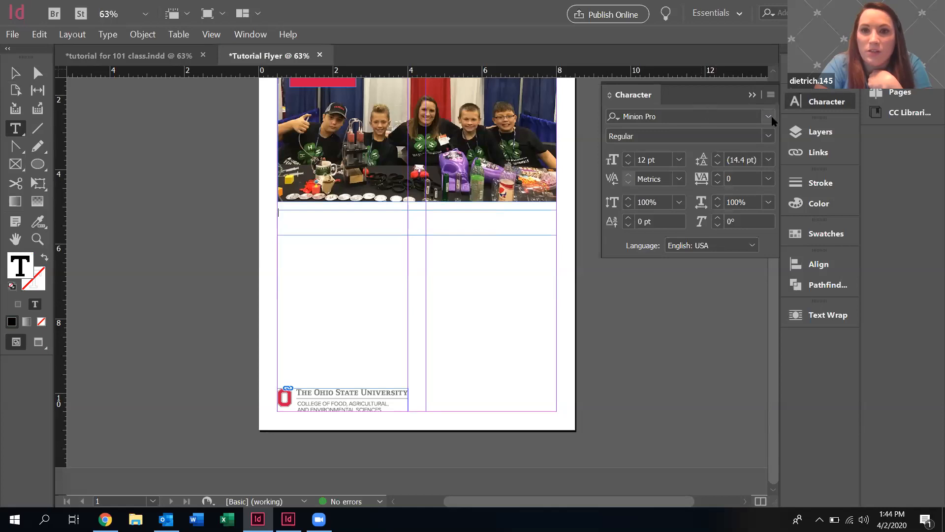
click(769, 117)
text(PROM)
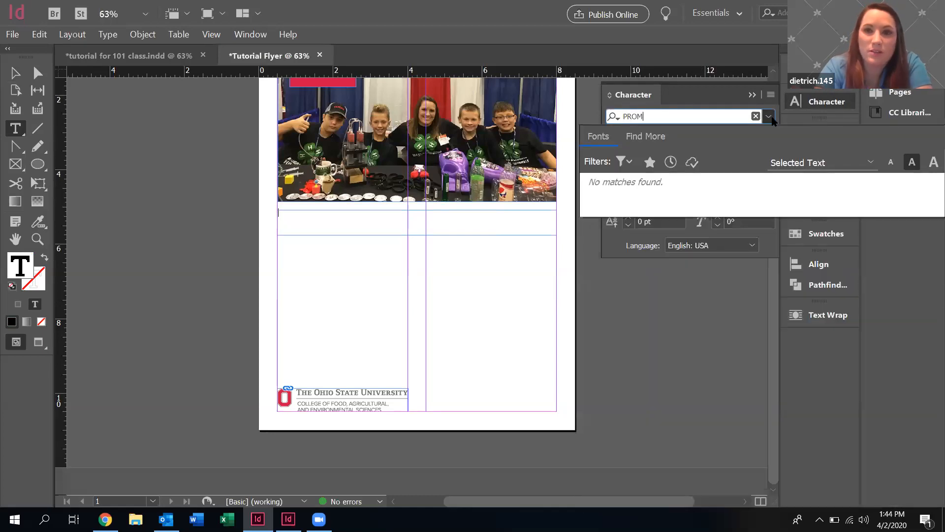
key(BackSpace)
text(XIM)
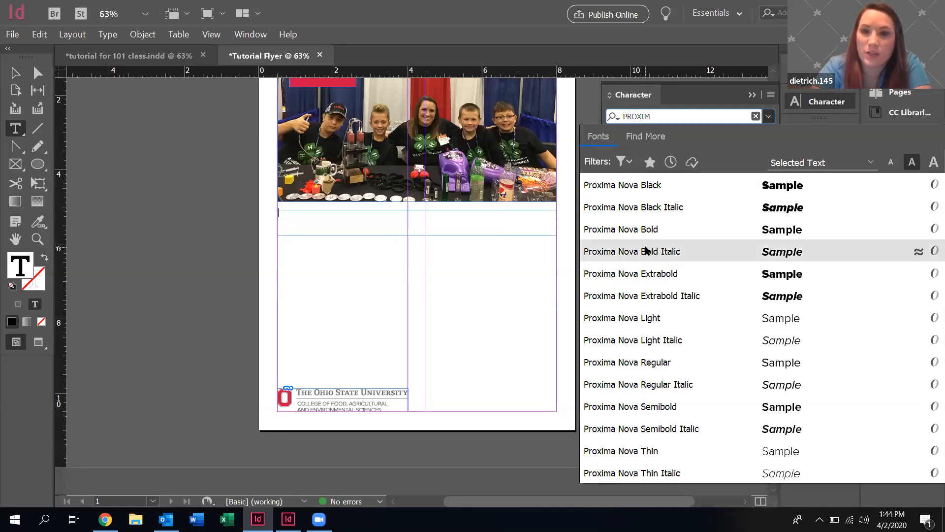
click(637, 410)
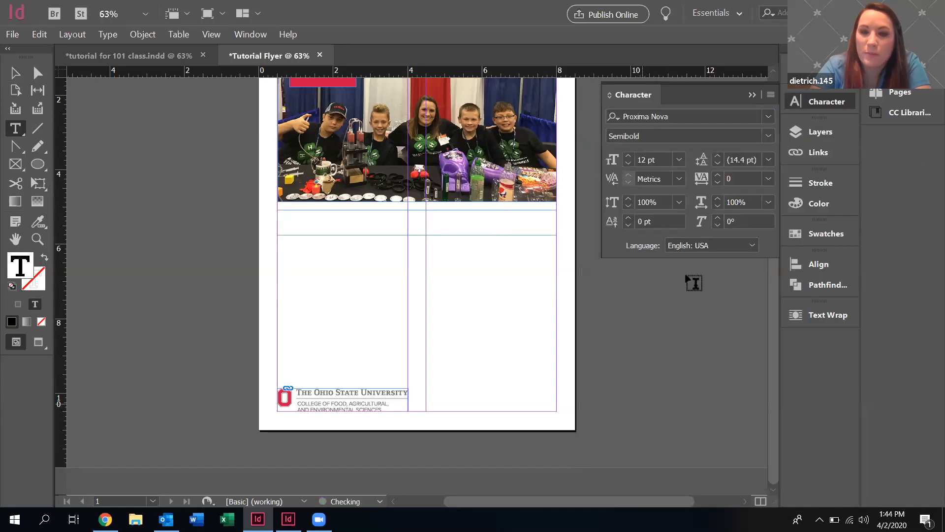
Set the font size for the text frame below the photo to 40 pt.
click(679, 160)
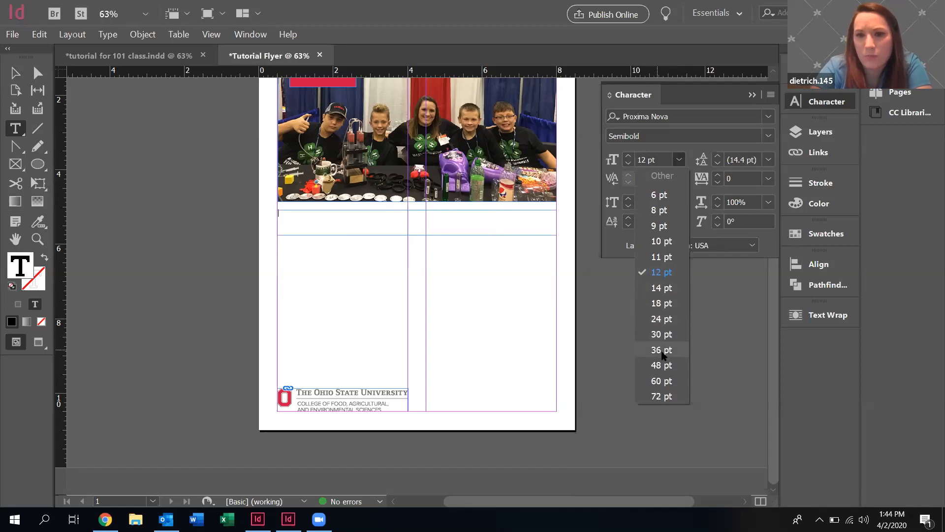
click(661, 162)
drag(661, 163, 623, 160)
text(40pt)
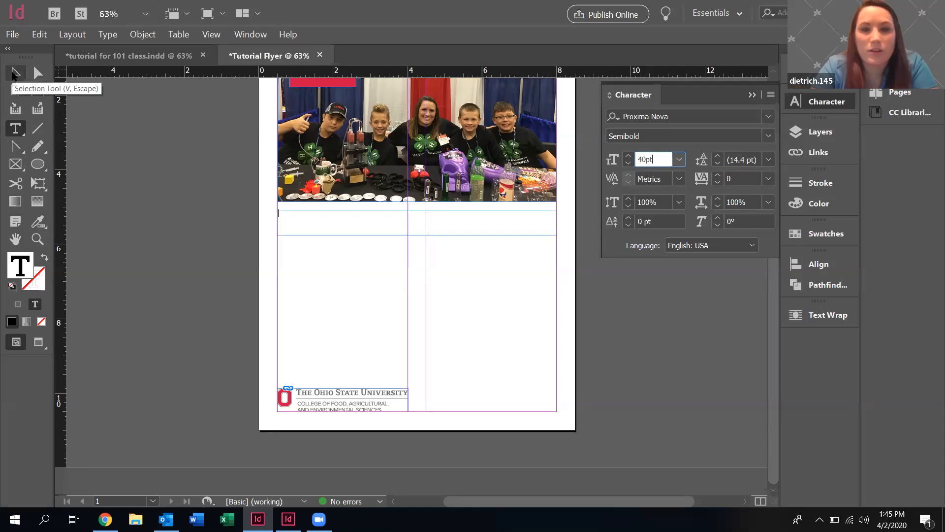
Enter TECH WIZARDS DEMO in the text frame below the group photo, following the title in tutorial for 101 class.indd.
click(15, 74)
click(15, 129)
click(297, 219)
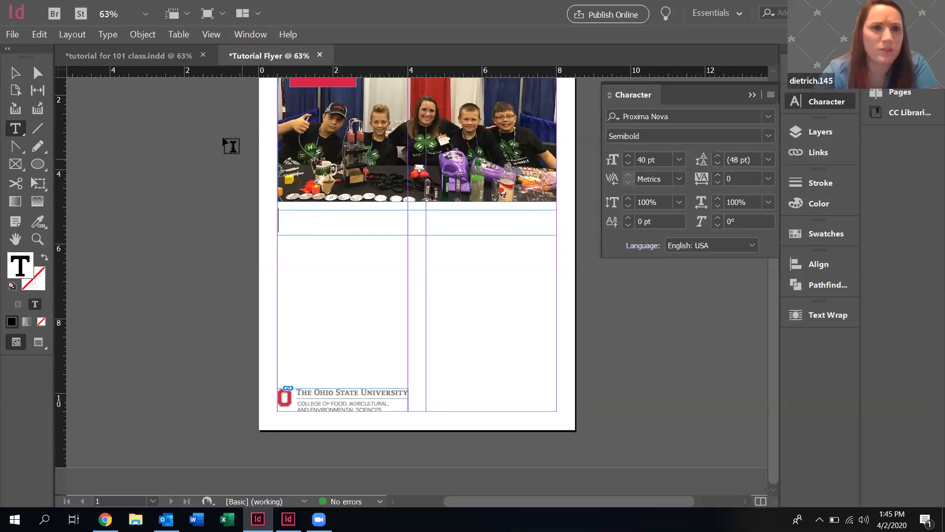
click(186, 61)
click(268, 55)
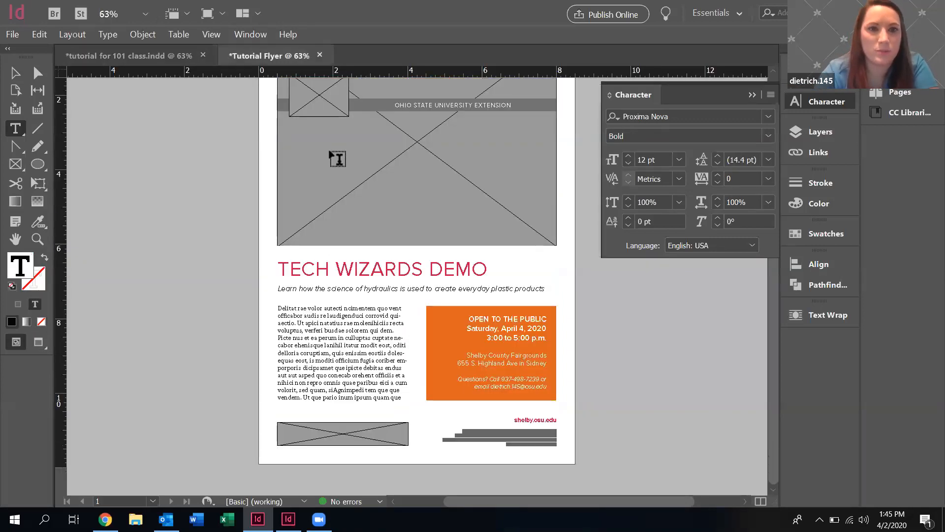
text(R)
key(BackSpace)
text(TECH WIZARDS DEMO)
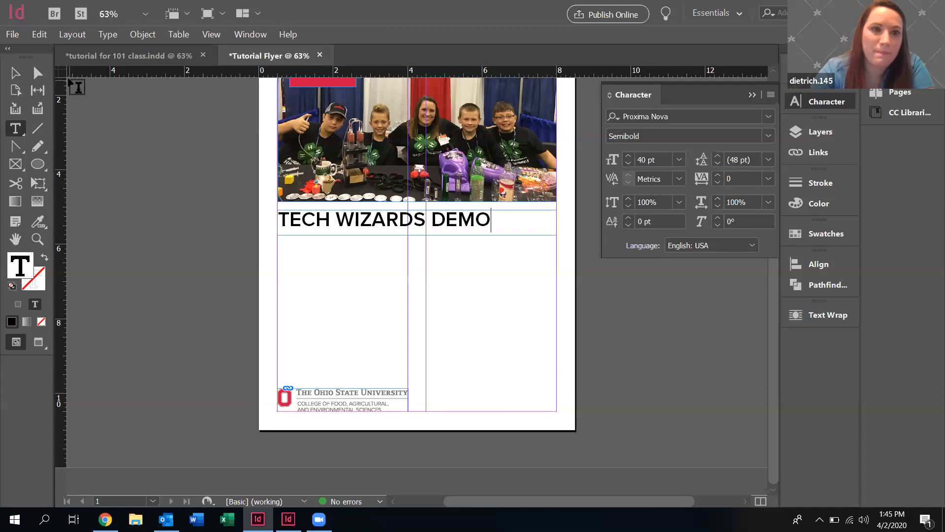
Nudge the title text frame down slightly to leave a little more space below the group photo.
click(15, 73)
key(Down)
key(Down)
key(Down)
key(Down)
key(Down)
key(Down)
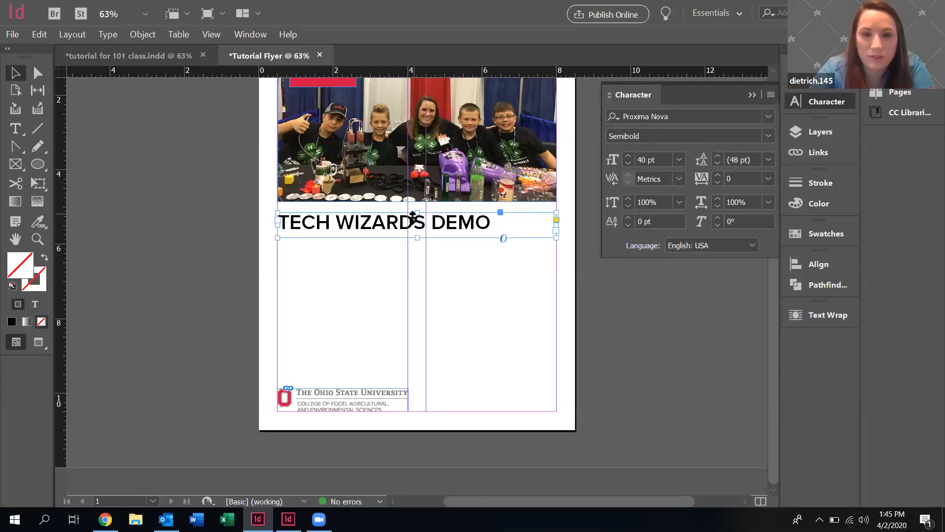
key(Down)
key(Down)
Select all of the TECH WIZARDS DEMO title text.
click(16, 129)
click(502, 223)
key(ctrl+a)
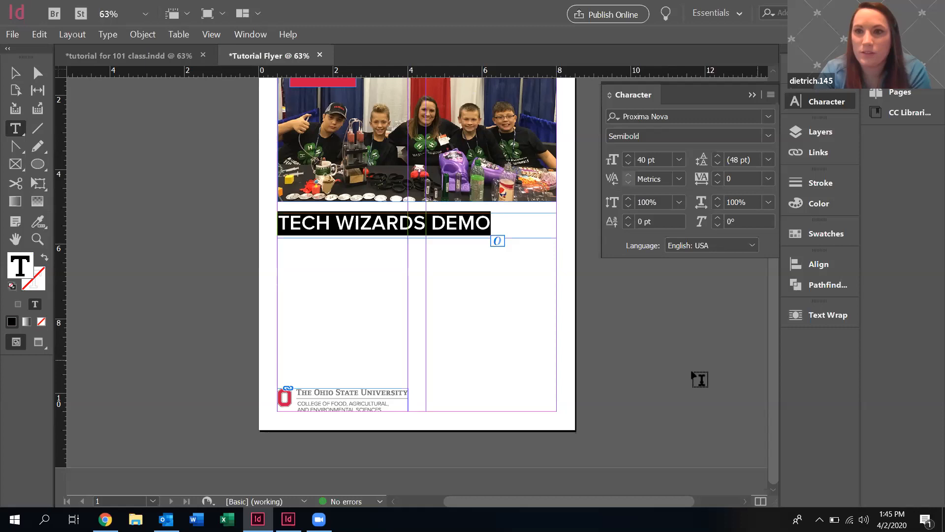
key(ctrl+j)
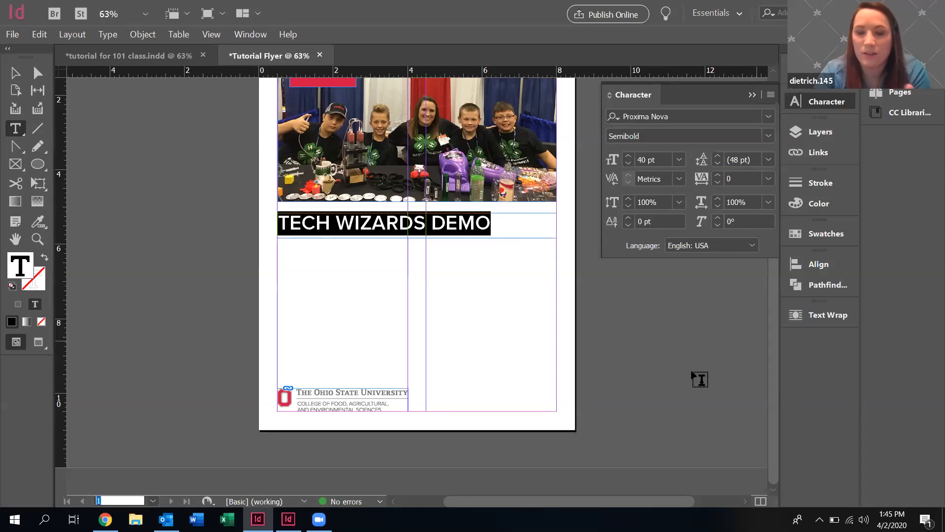
key(Escape)
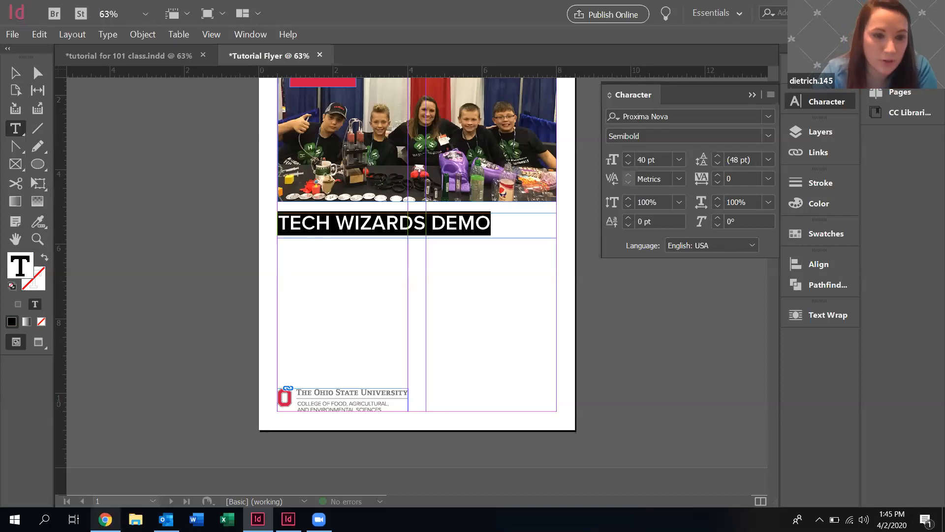
Look up the CMYK mix of PMS 200 on the Extended color palette page in Chrome, and return to InDesign.
click(105, 519)
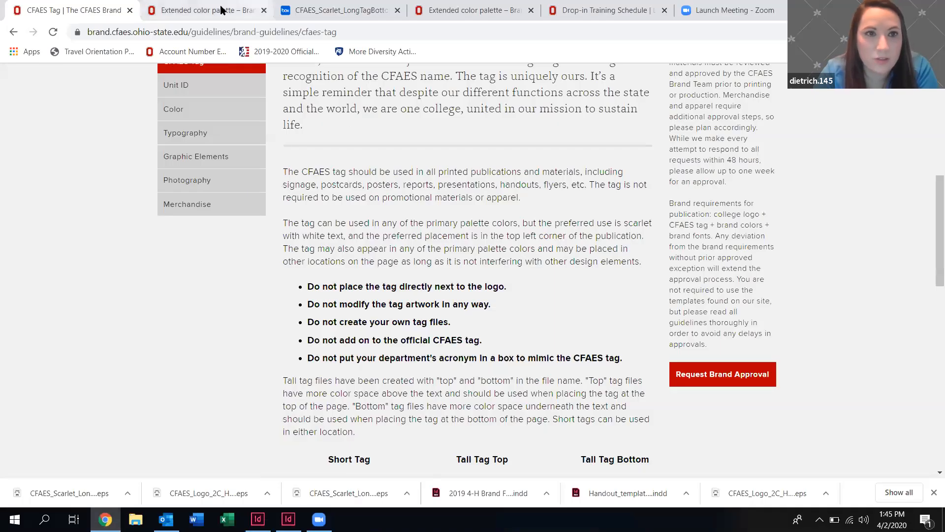
click(222, 10)
scroll(432, 205, up, 1)
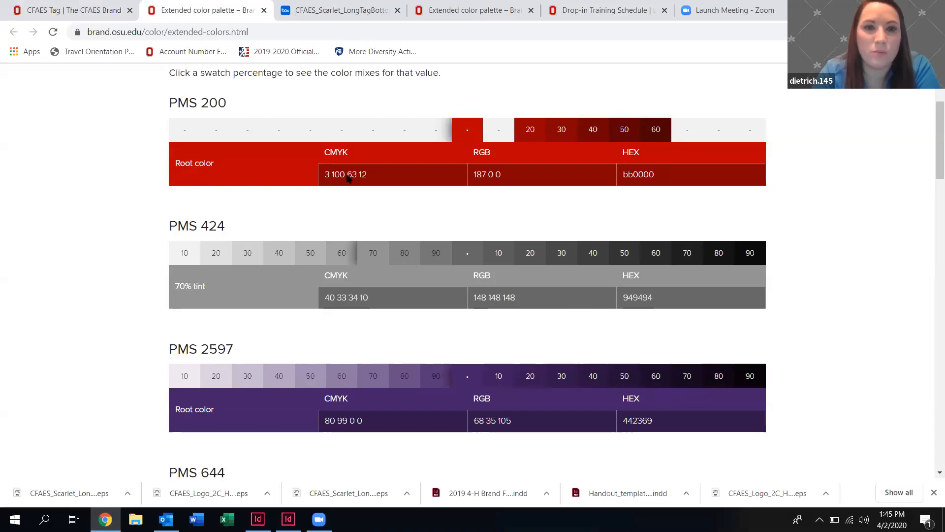
click(57, 7)
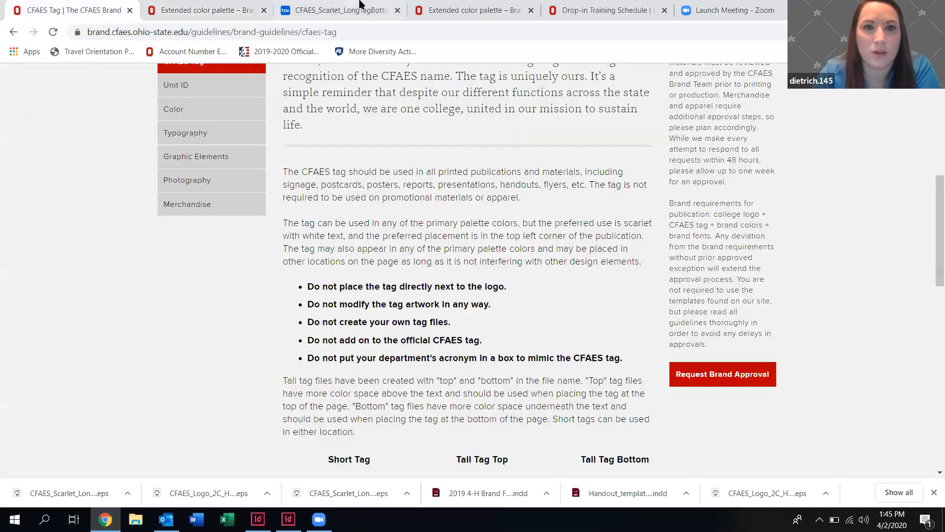
click(231, 7)
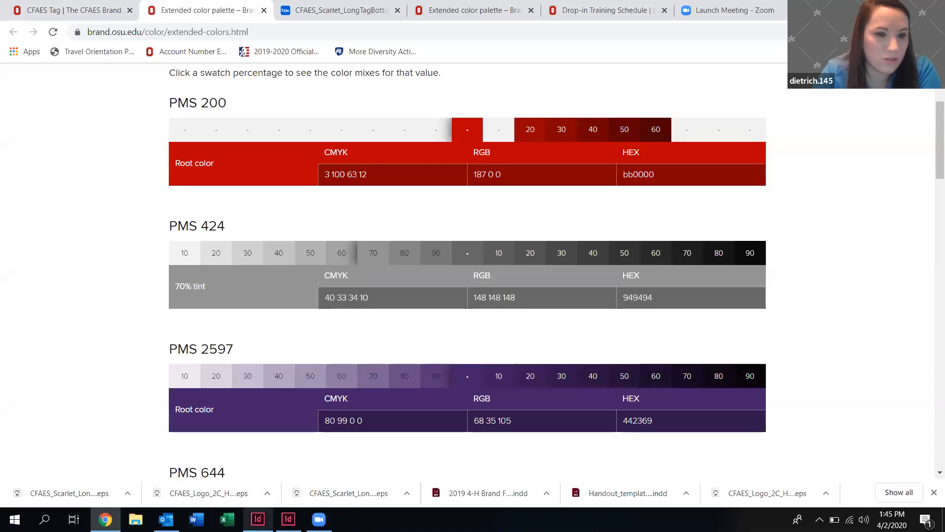
click(257, 519)
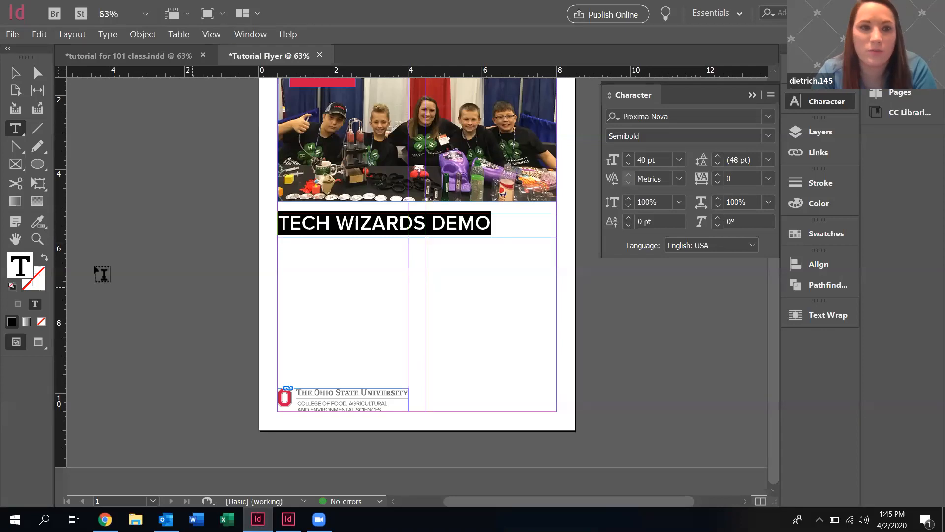
Set the title text's fill color to C 3, M 100, Y 63, K 12, and deselect the frame.
double_click(27, 263)
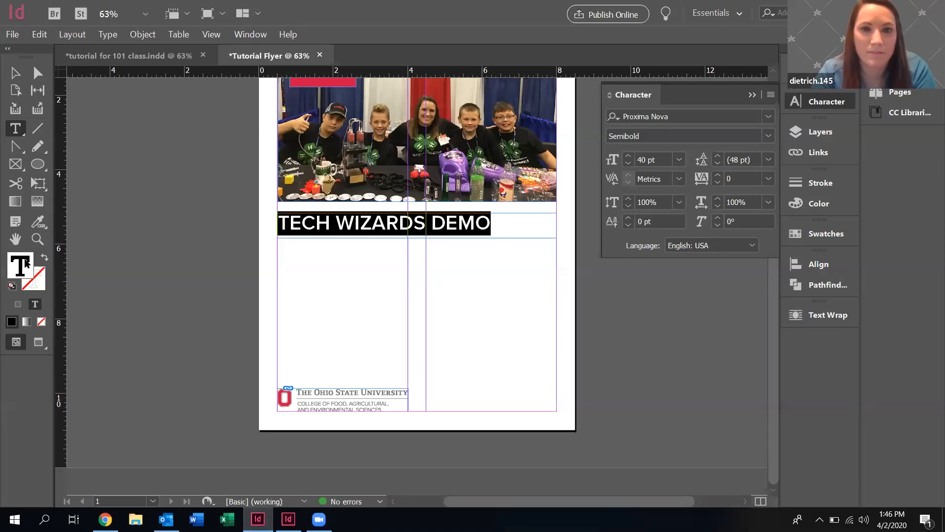
click(601, 266)
text(3)
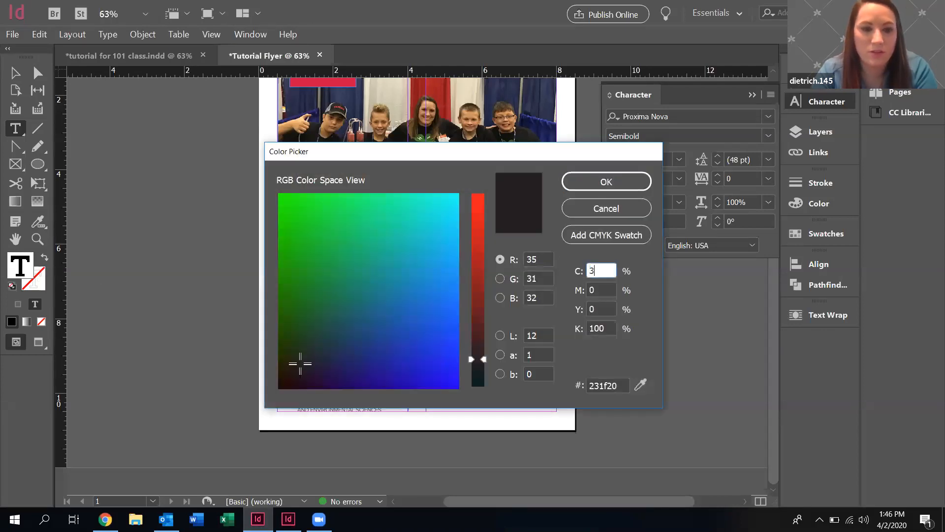
key(Tab)
text(100)
key(Tab)
text(62)
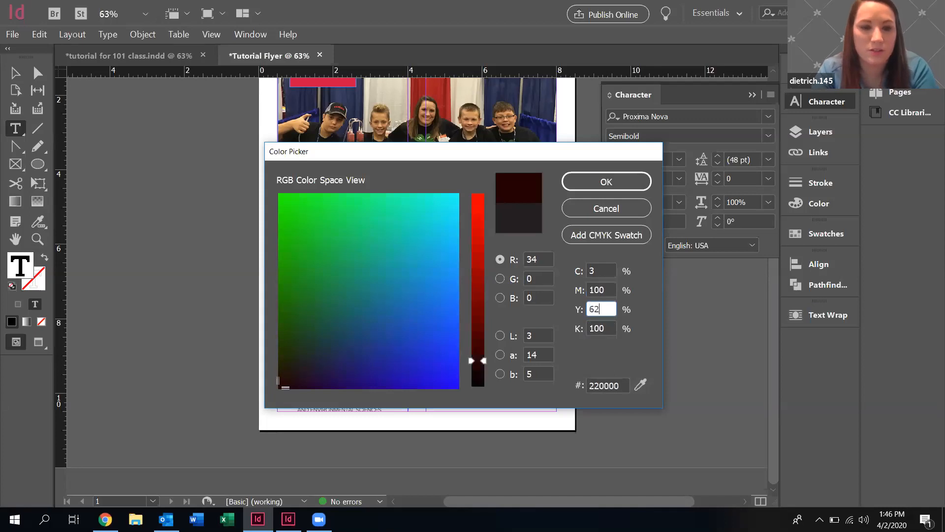
key(Tab)
click(599, 309)
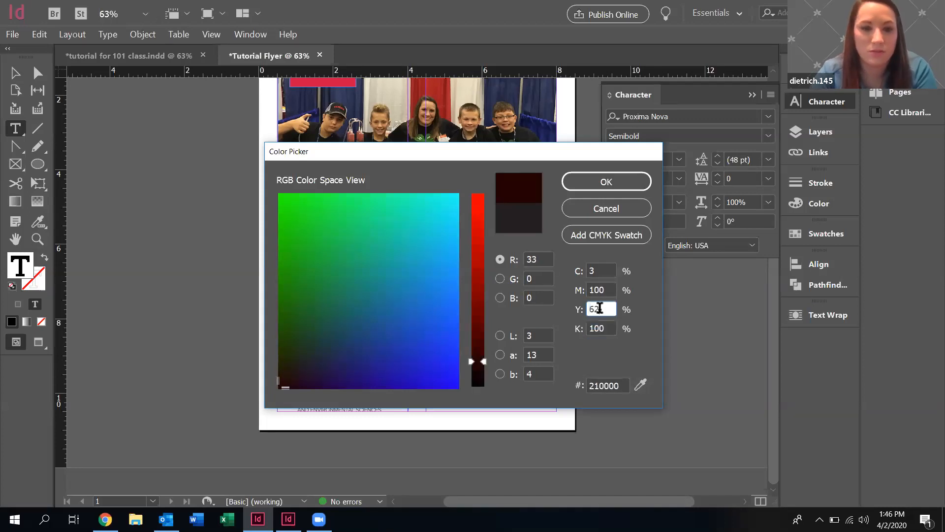
text(3)
key(Tab)
text(12)
click(609, 181)
key(Escape)
click(172, 205)
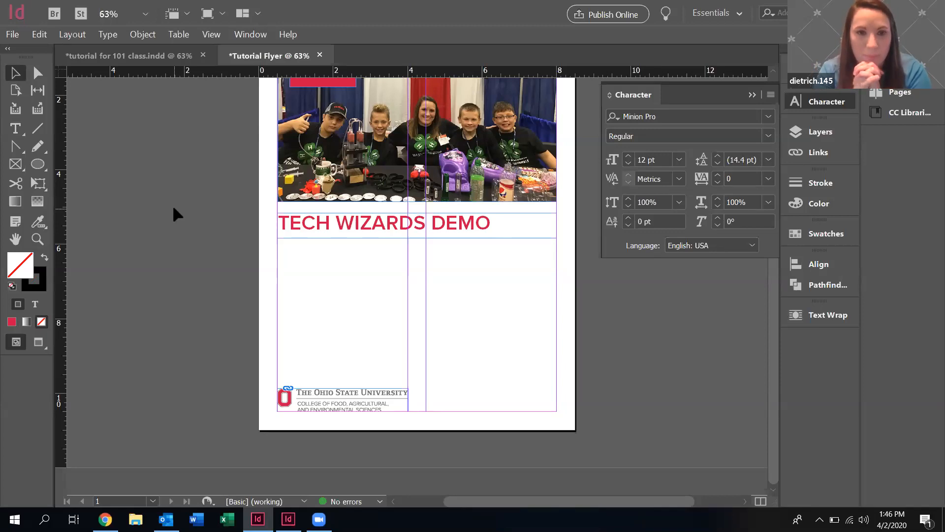
Try the Regular Italic style on the whole title, and set it back to Semibold.
click(15, 128)
click(490, 223)
shift+click(279, 224)
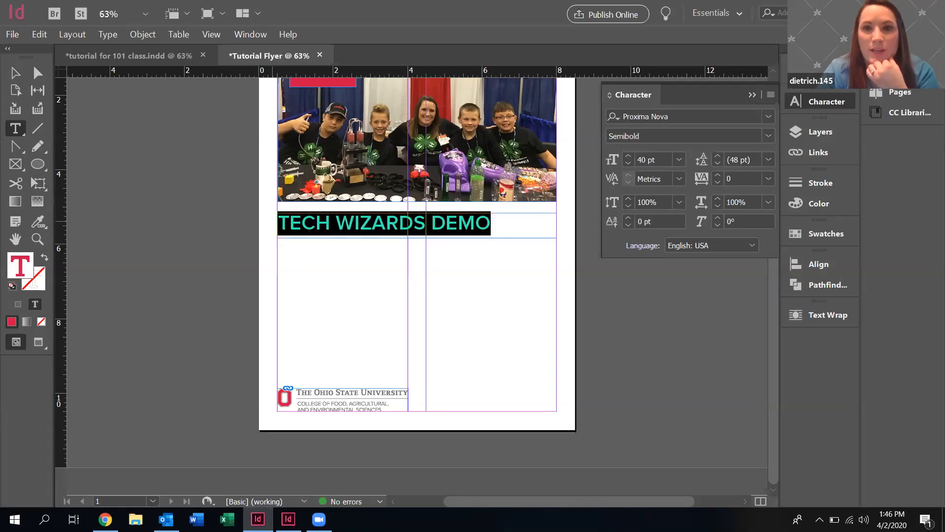
click(768, 137)
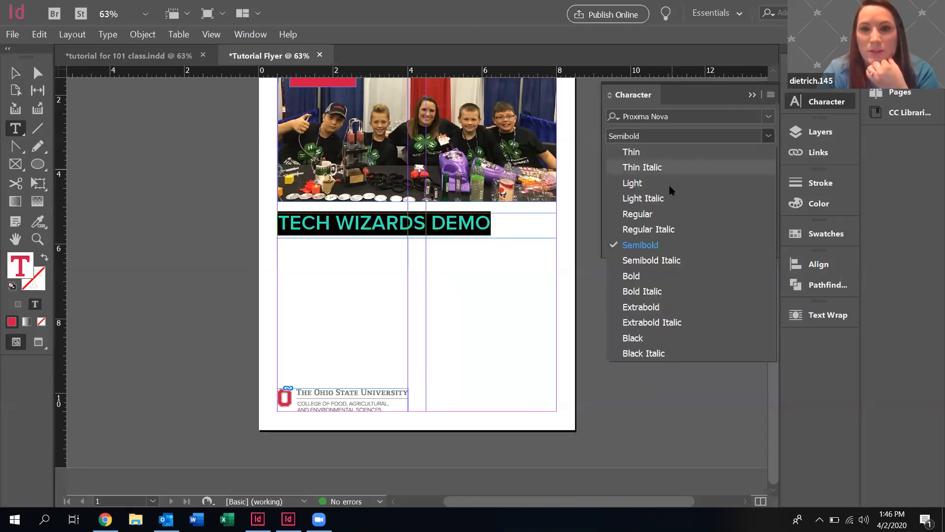
click(650, 229)
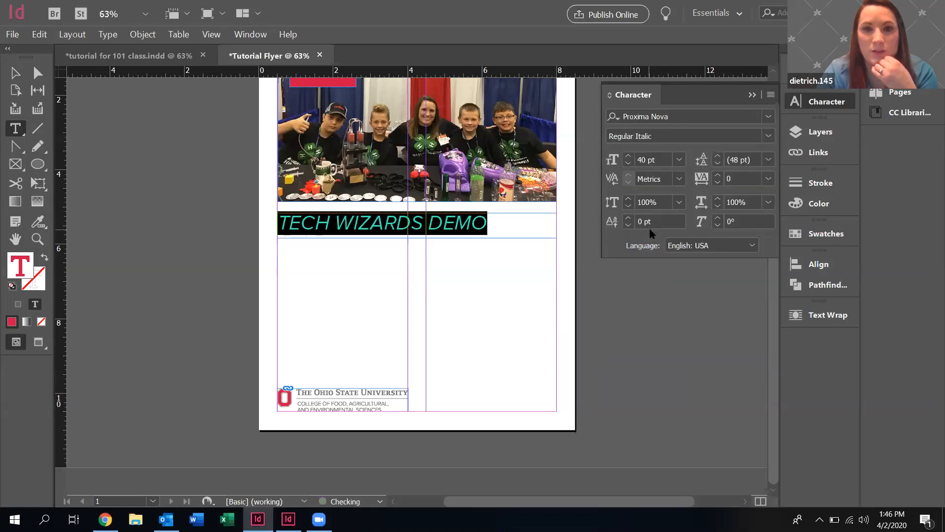
click(768, 137)
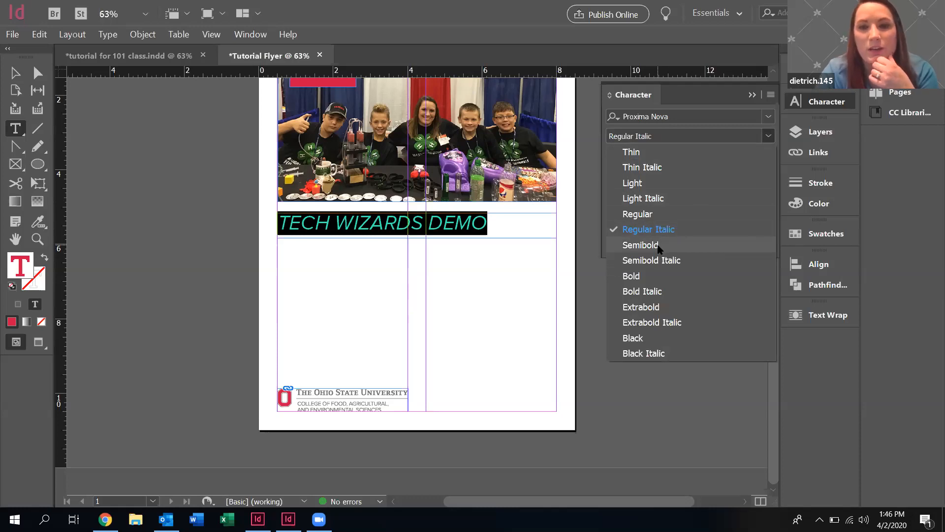
click(639, 245)
Shorten the title text frame slightly by raising its lower edge.
click(490, 224)
key(Escape)
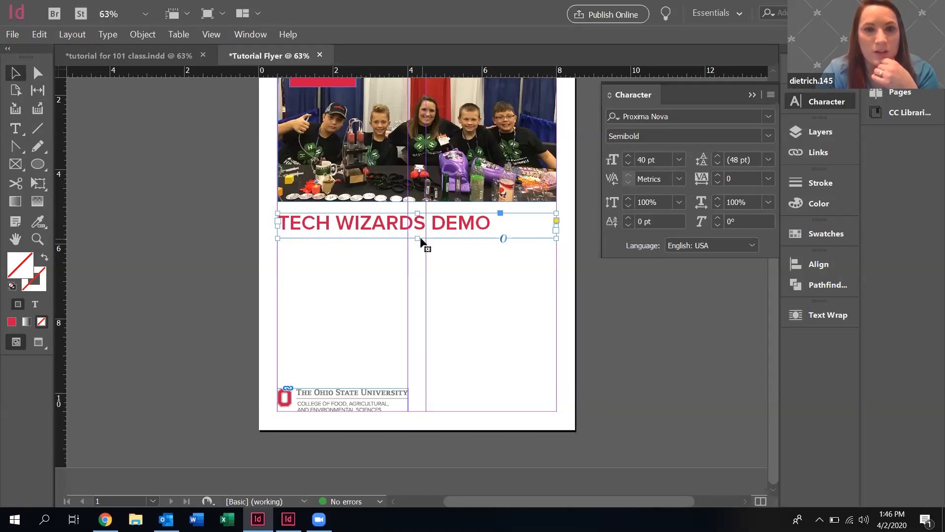
drag(418, 238, 418, 236)
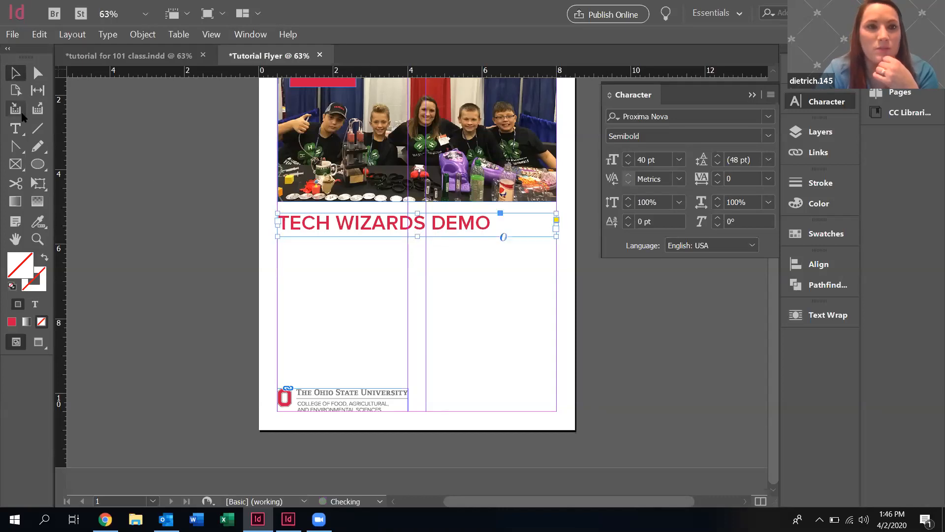
Try Semibold Italic on only the words WIZARDS DEMO in the title, and set them back to Semibold.
click(16, 128)
drag(491, 223, 341, 209)
click(769, 136)
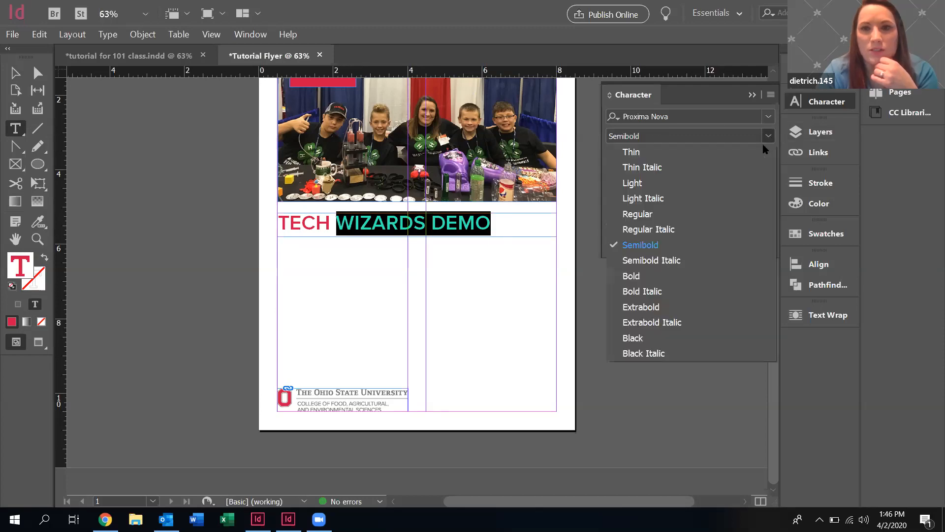
click(682, 257)
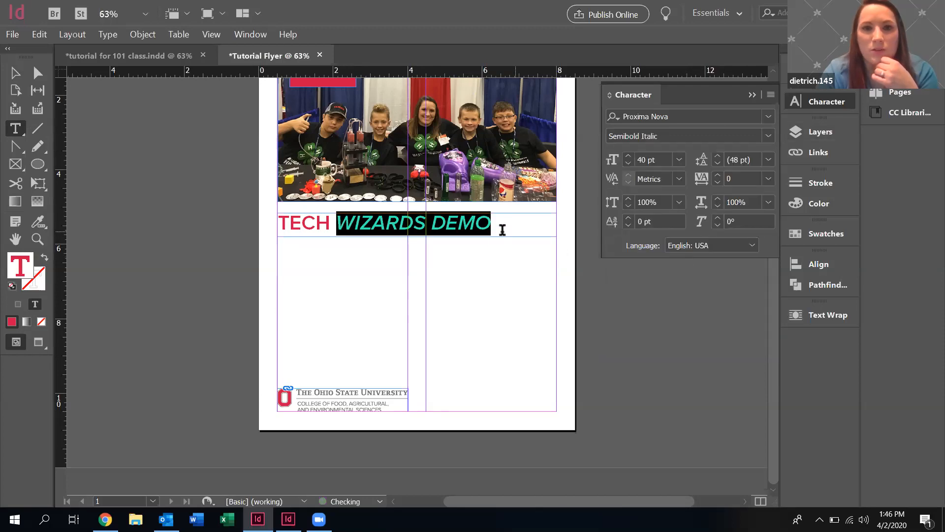
click(502, 230)
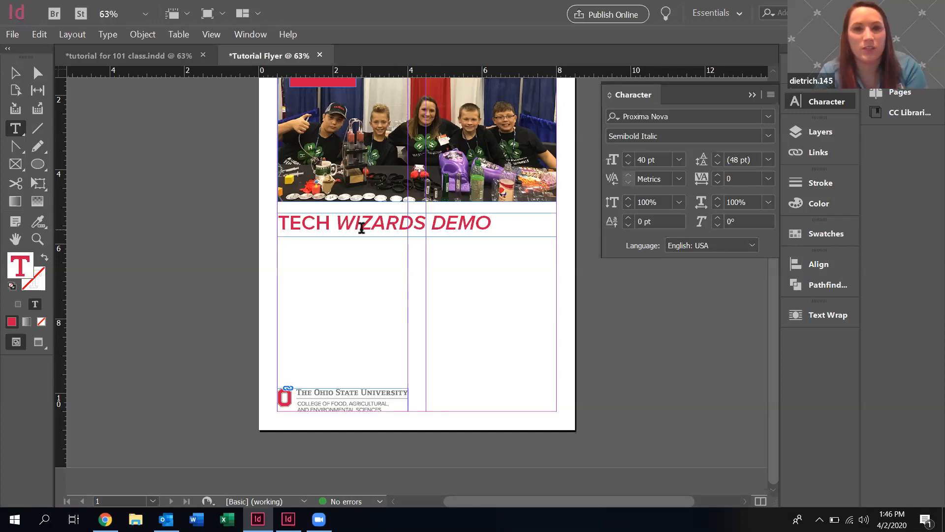
drag(490, 221, 338, 224)
click(769, 136)
click(699, 235)
click(15, 73)
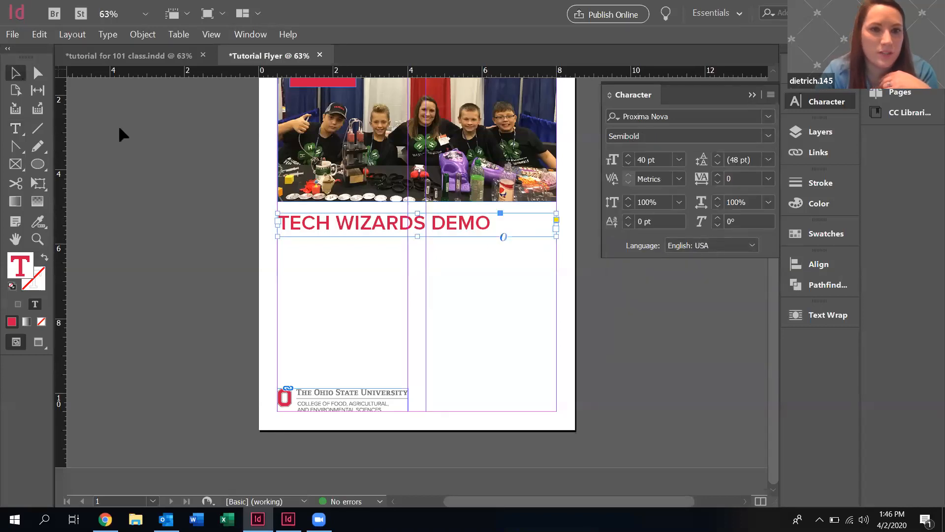
click(190, 157)
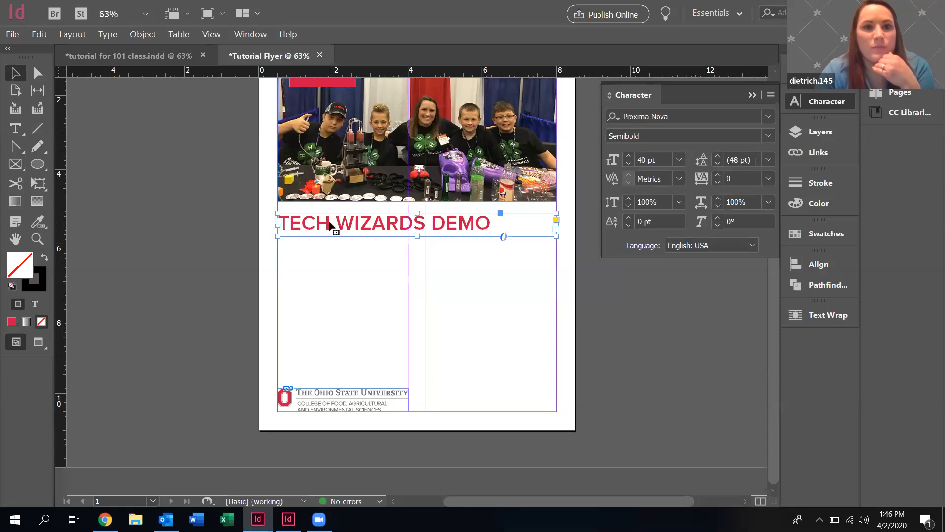
Examine the tagline beneath the title in tutorial for 101 class.indd, and return to the Tutorial Flyer with nothing selected.
click(167, 59)
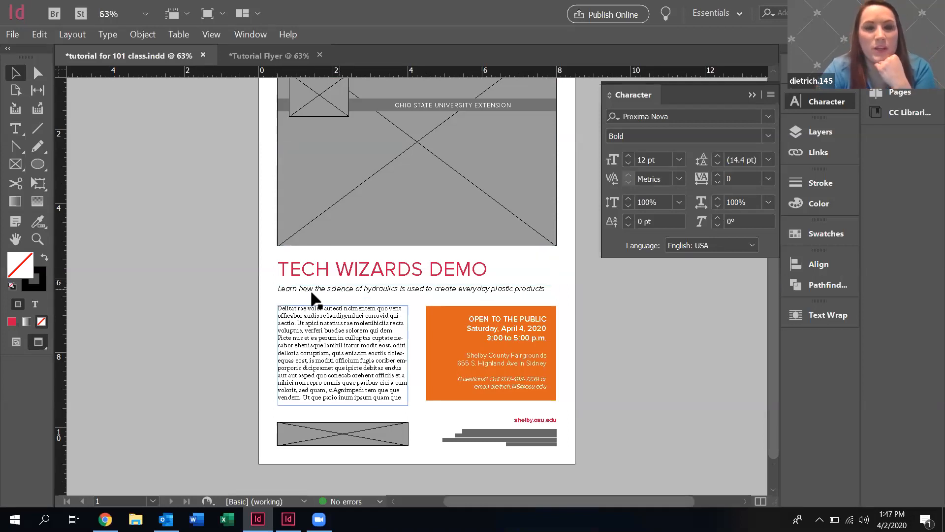
key(ctrl+Tab)
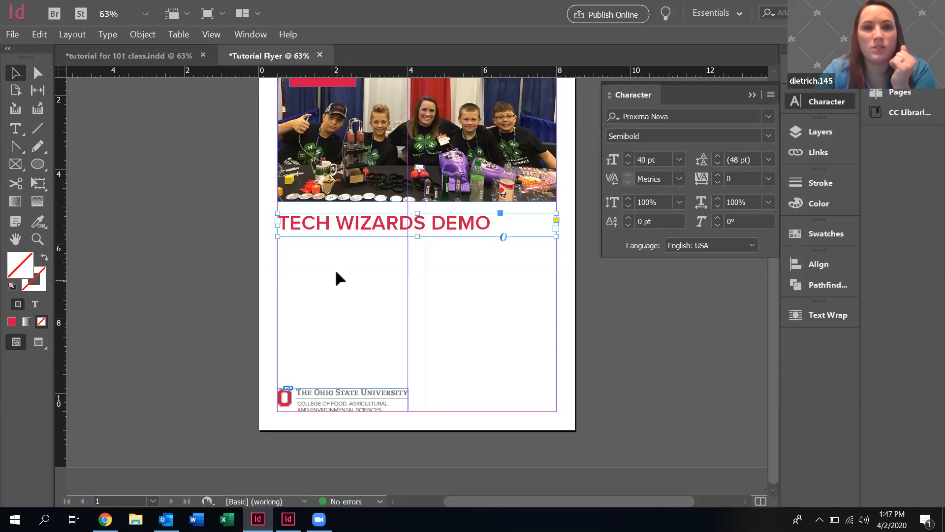
click(346, 356)
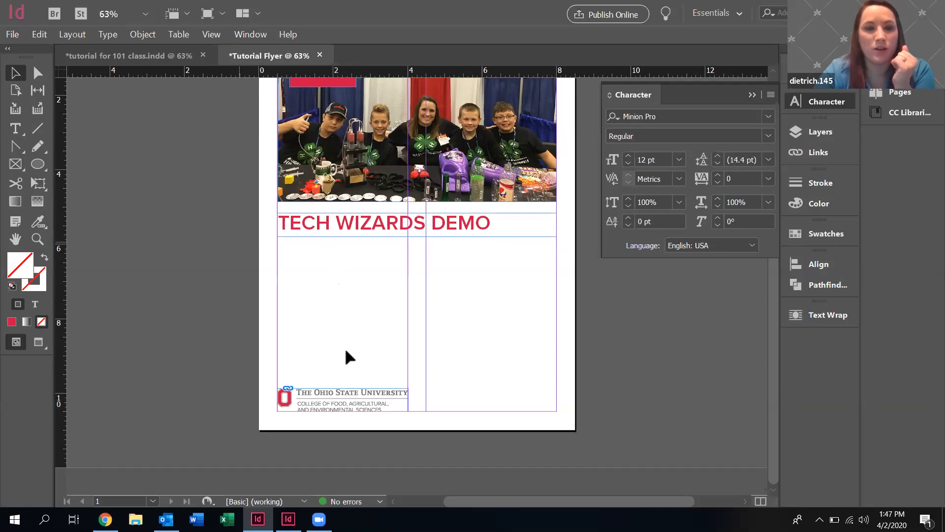
key(d)
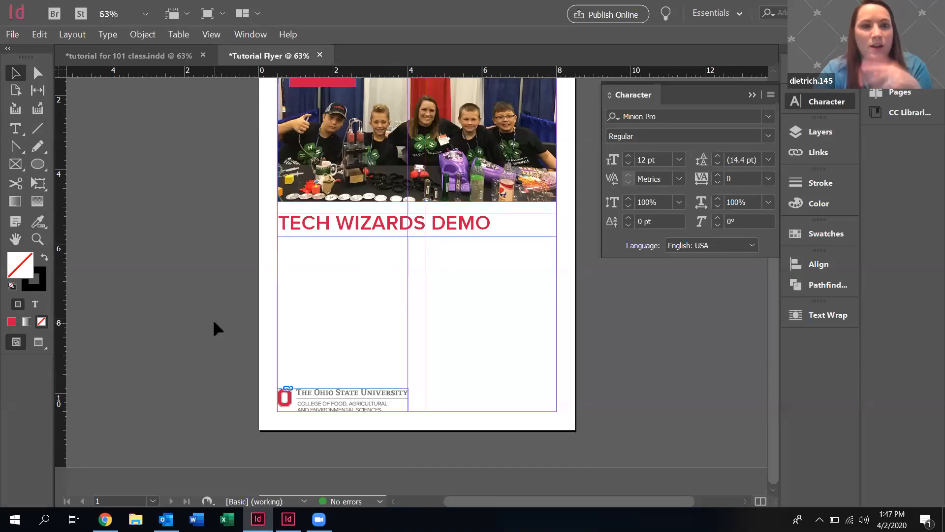
Duplicate the TECH WIZARDS DEMO title frame four times, stacking the copies down the page above the university logo.
click(330, 219)
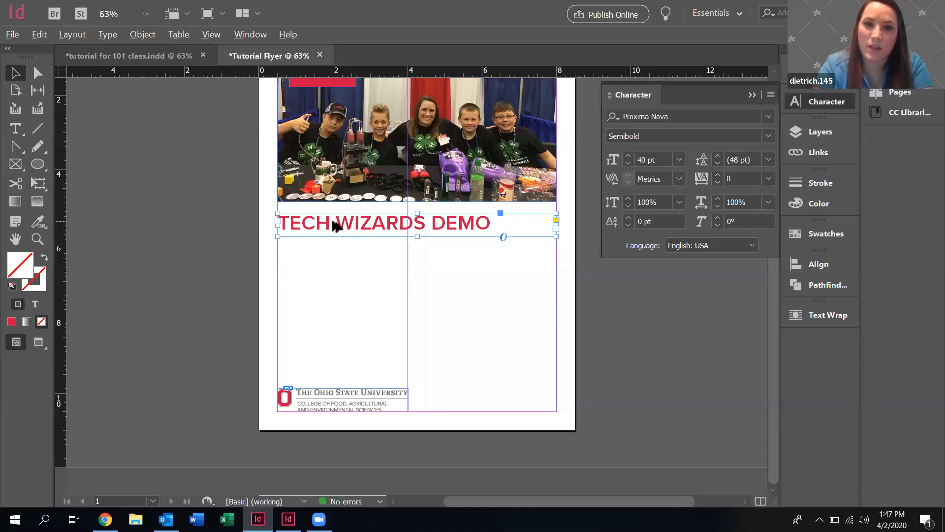
drag(334, 225, 361, 367)
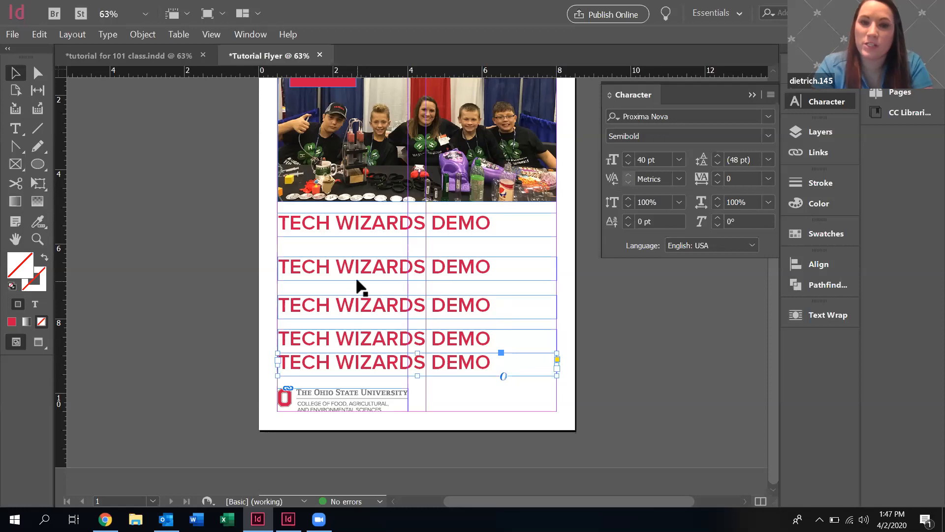
Duplicate the group photo, placing the copy partly over the pasteboard beside the page and slightly lower than the original.
click(349, 175)
drag(349, 175, 175, 223)
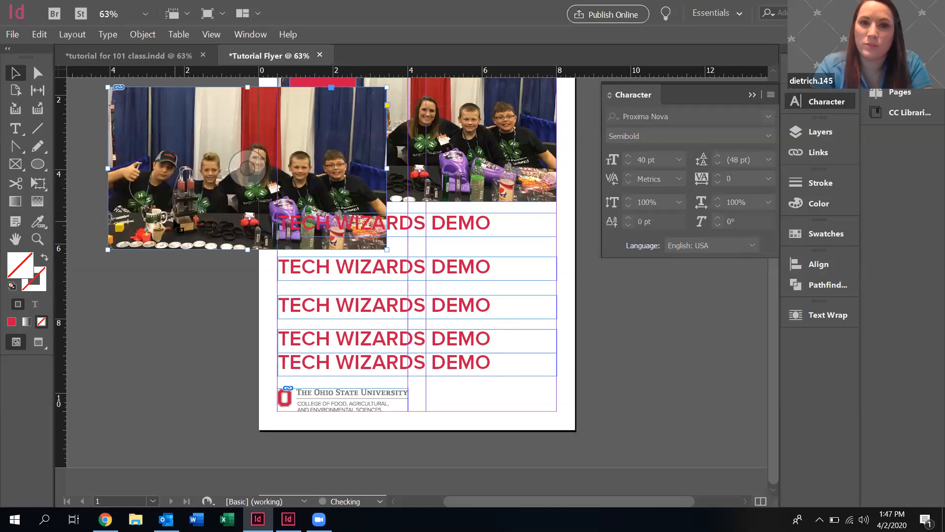
Try replacing the duplicated group photo with the Manufacturing Fundamentals PLASTICS display picture.
click(249, 164)
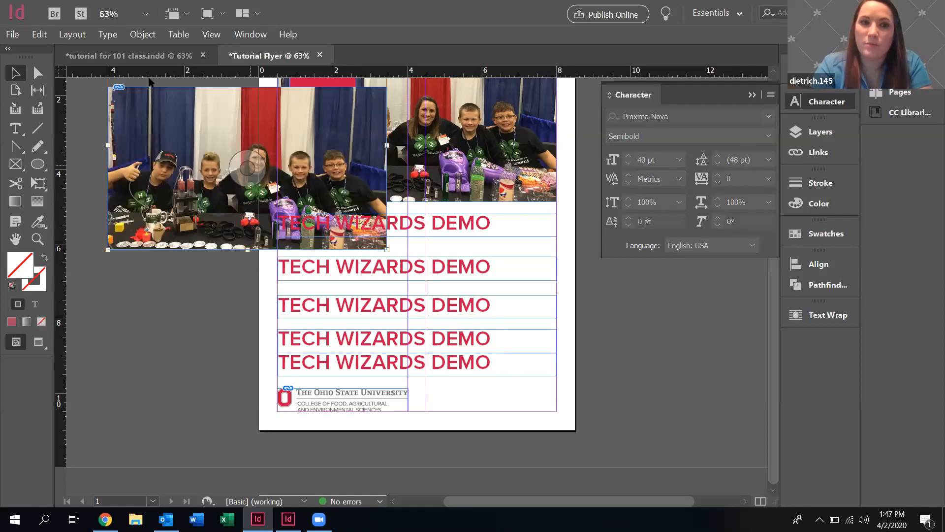
click(14, 35)
click(29, 185)
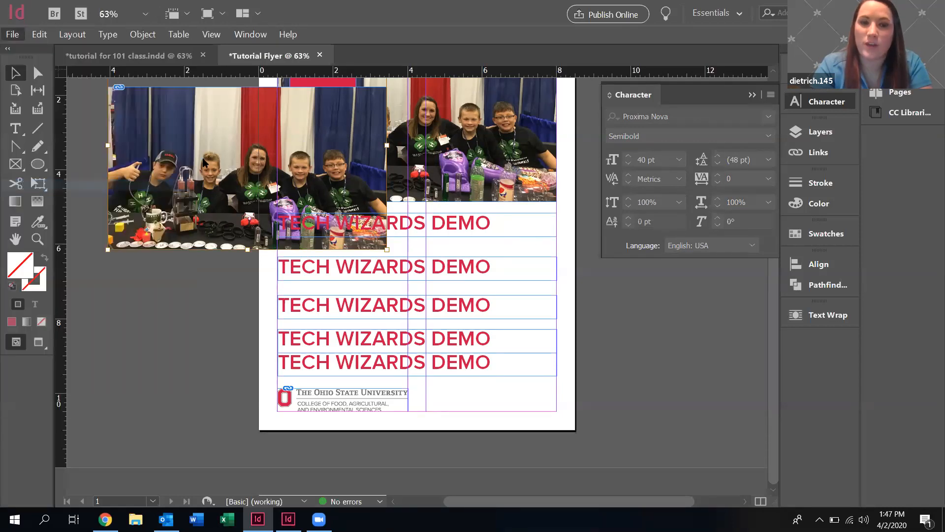
double_click(281, 132)
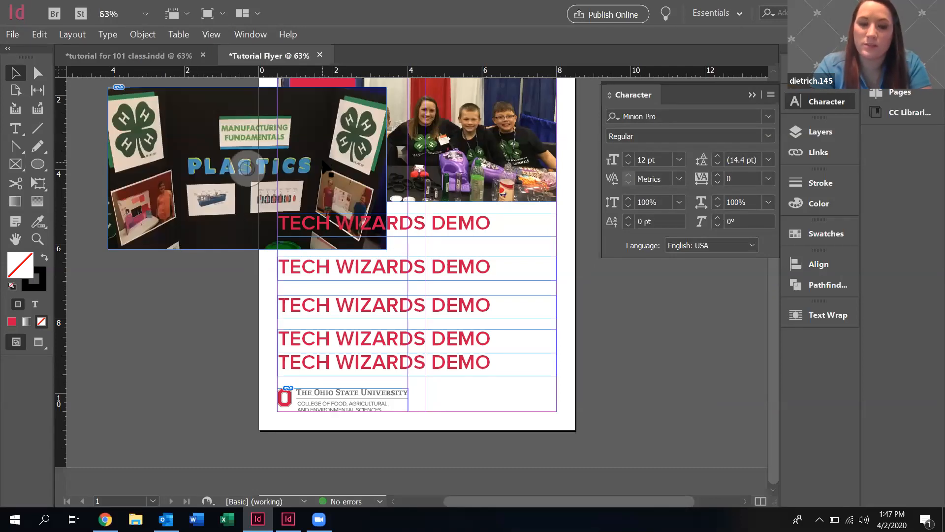
Undo the picture replacement, the photo duplicate and all the title duplicates, leaving one TECH WIZARDS DEMO frame and nothing selected.
key(ctrl+z)
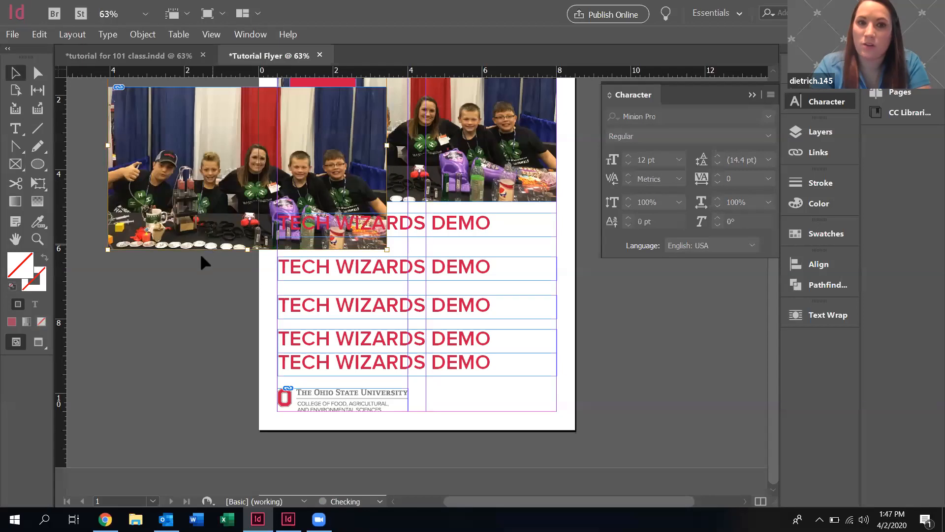
key(ctrl+z)
key(ctrl+z)
key(ctrl+z)
key(ctrl+z)
key(ctrl+z)
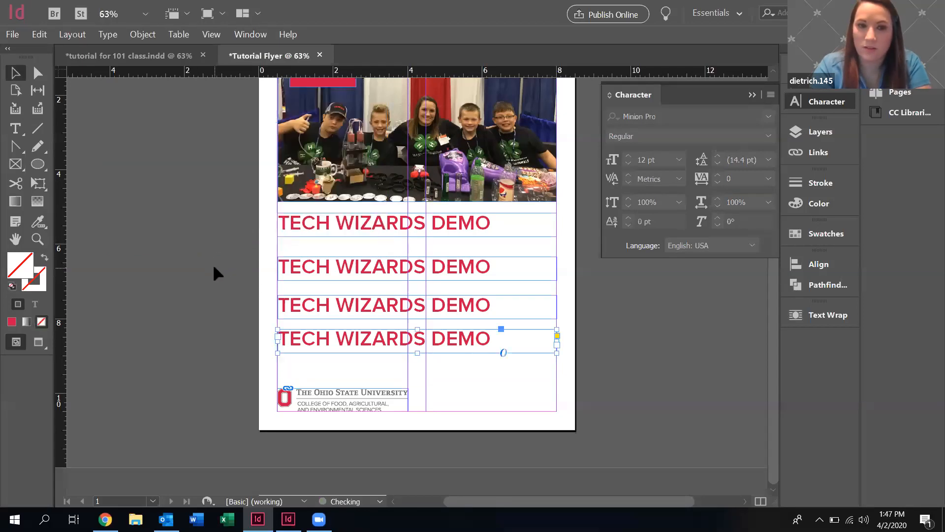
click(212, 258)
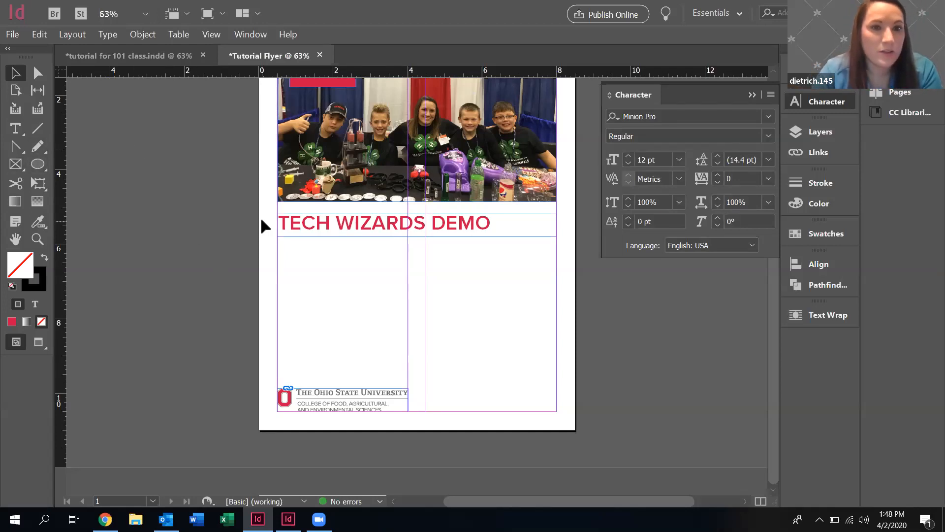
Create a text frame spanning the left column between the title and the university logo, and fill it with placeholder text.
click(15, 129)
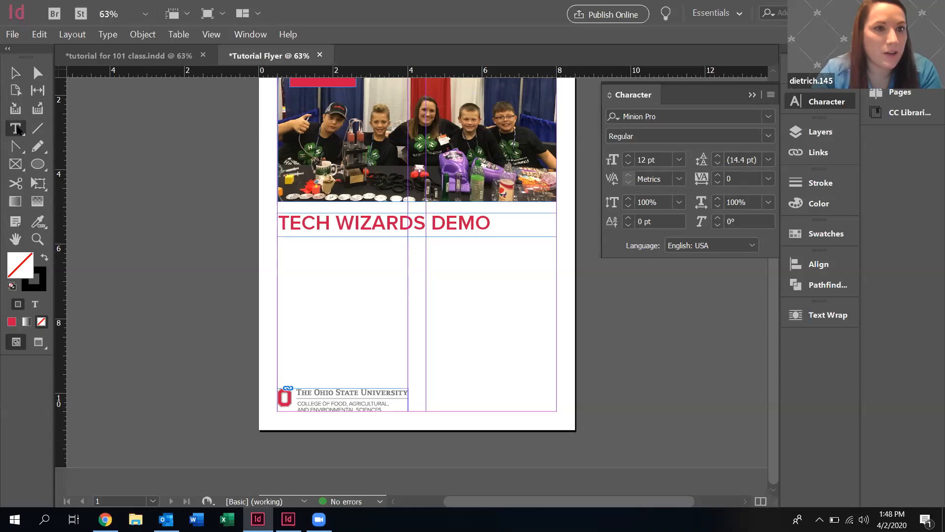
drag(275, 255, 407, 366)
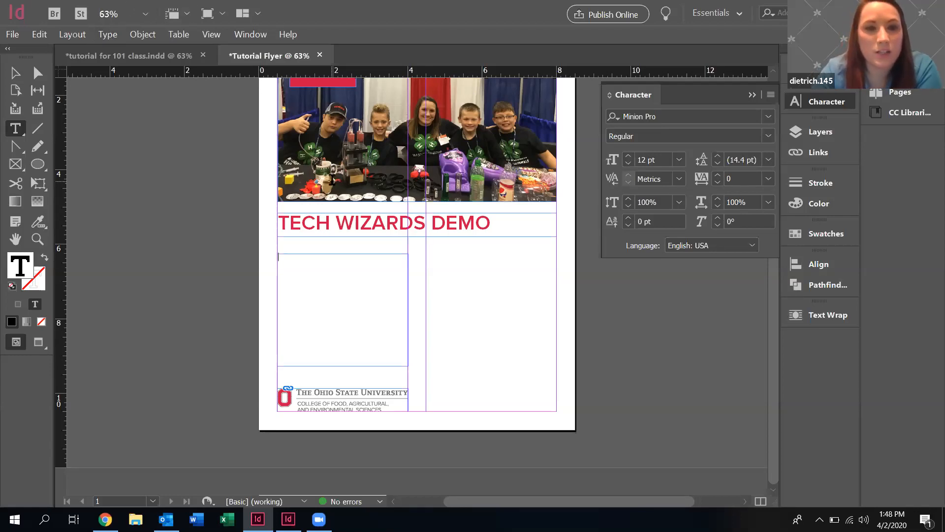
click(111, 34)
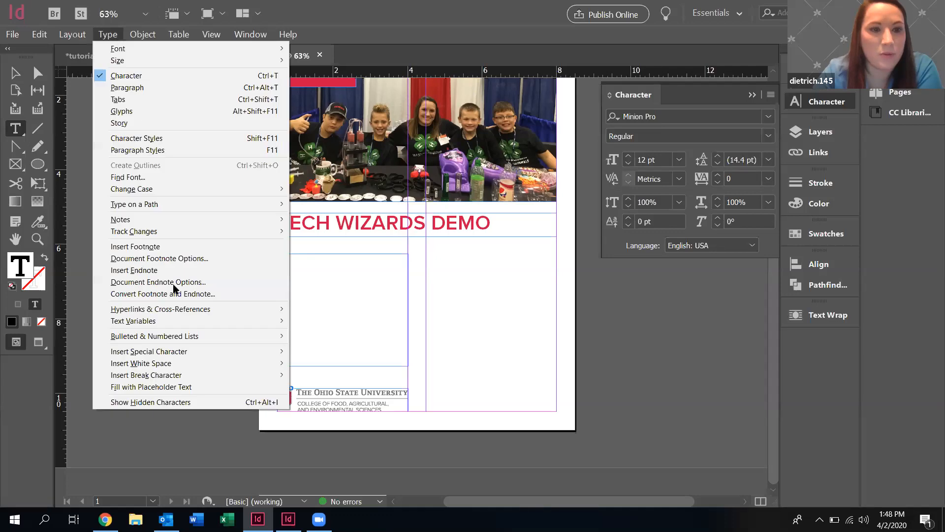
click(169, 386)
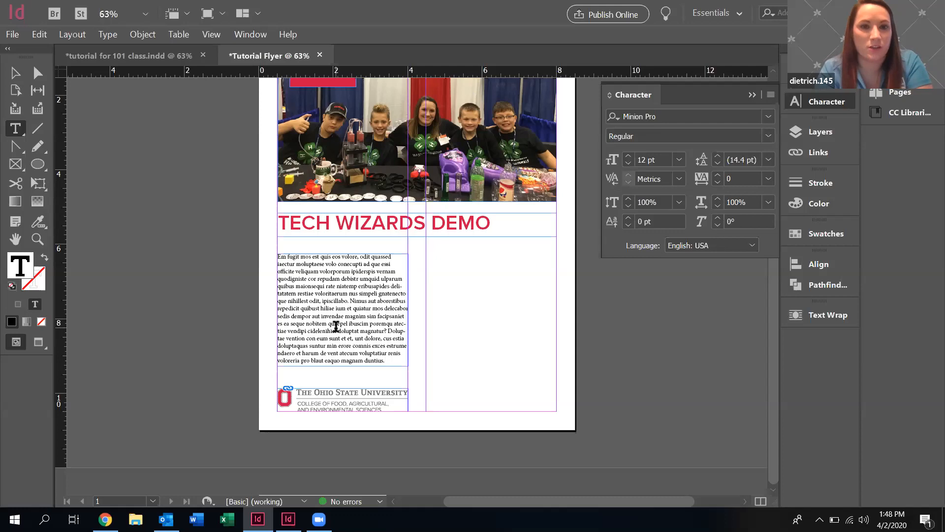
drag(390, 363, 274, 258)
click(348, 328)
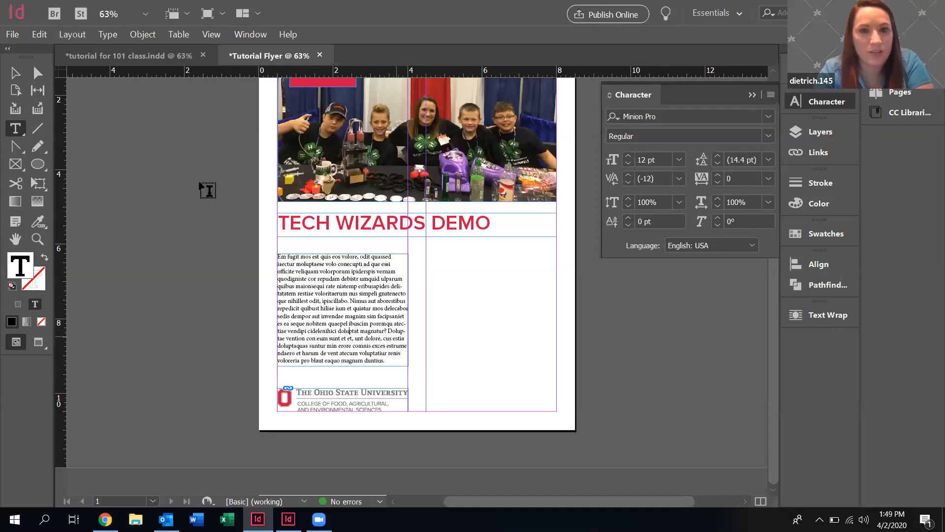
Draw a rectangle about 3.5 in wide and 3.02 in high in the right column, aligned with the placeholder text frame.
click(14, 77)
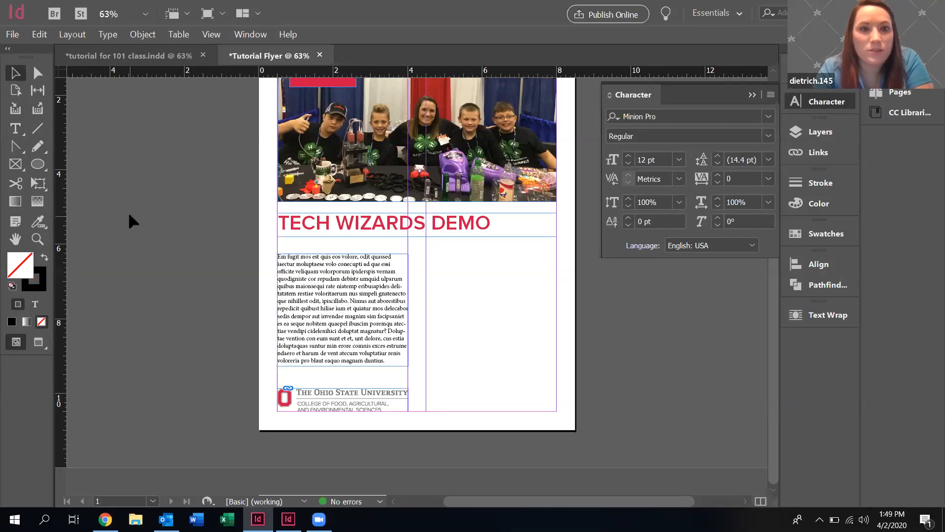
click(38, 166)
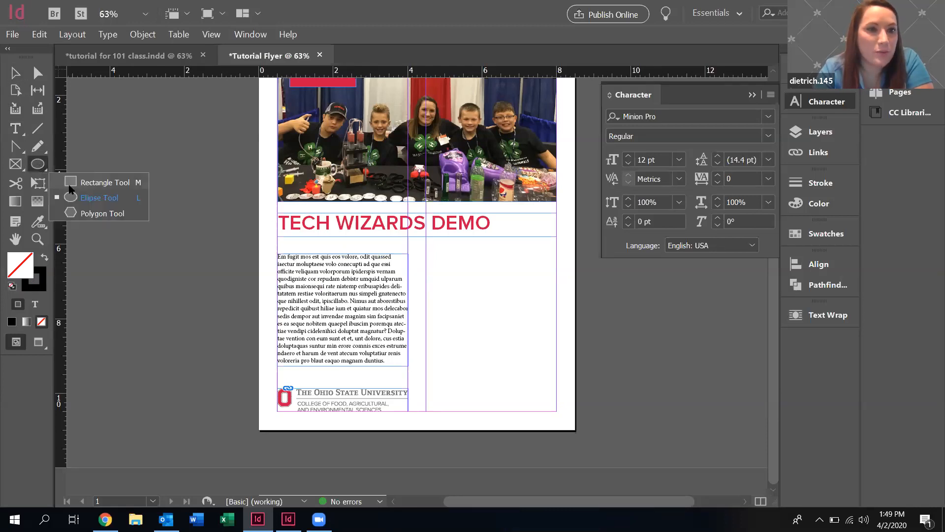
click(74, 183)
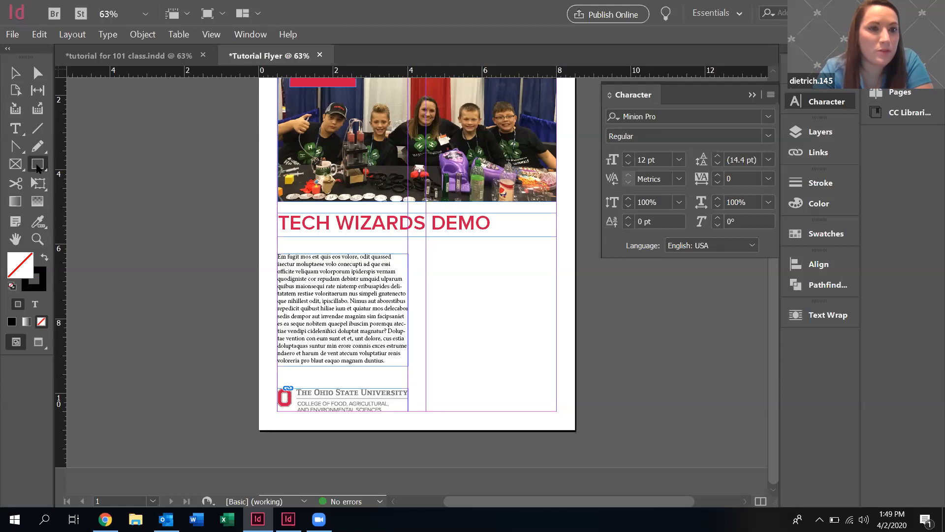
click(38, 169)
click(99, 180)
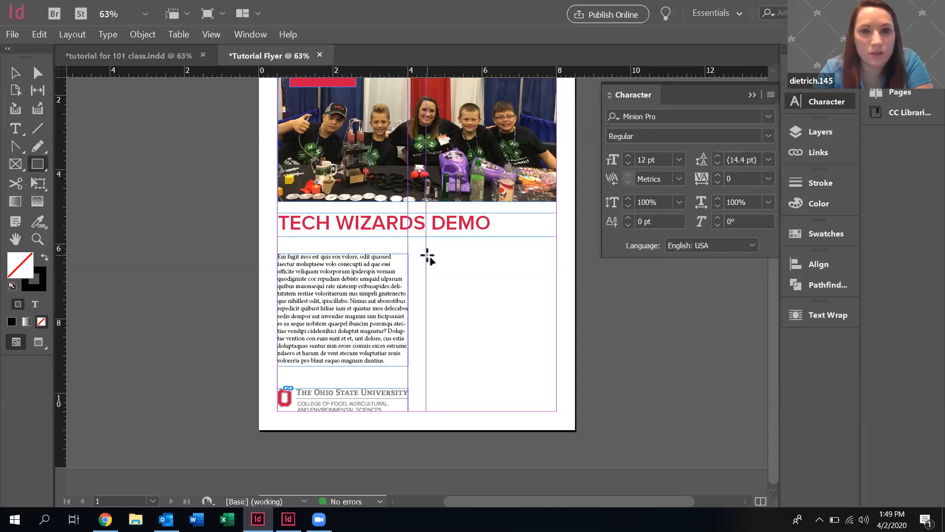
drag(426, 254, 556, 363)
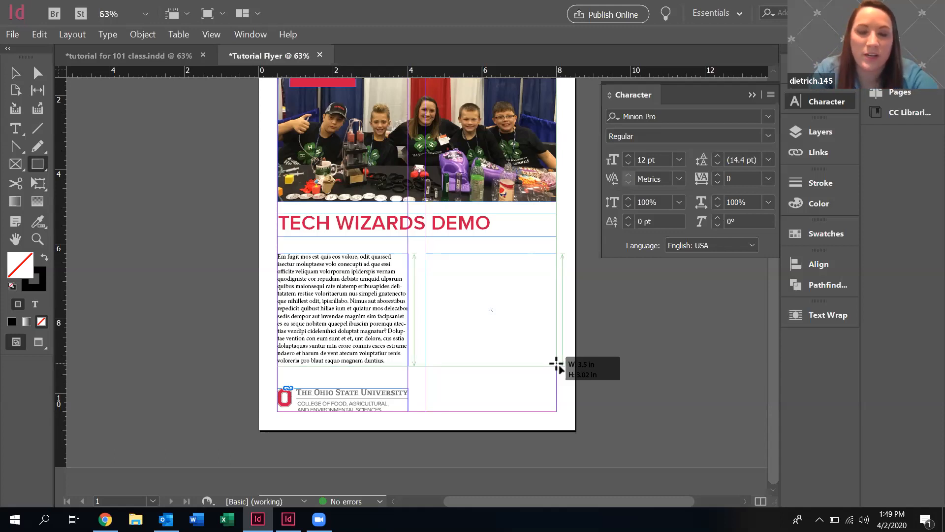
mouse_move(557, 363)
mouse_down()
mouse_move(561, 339)
mouse_move(556, 366)
mouse_up()
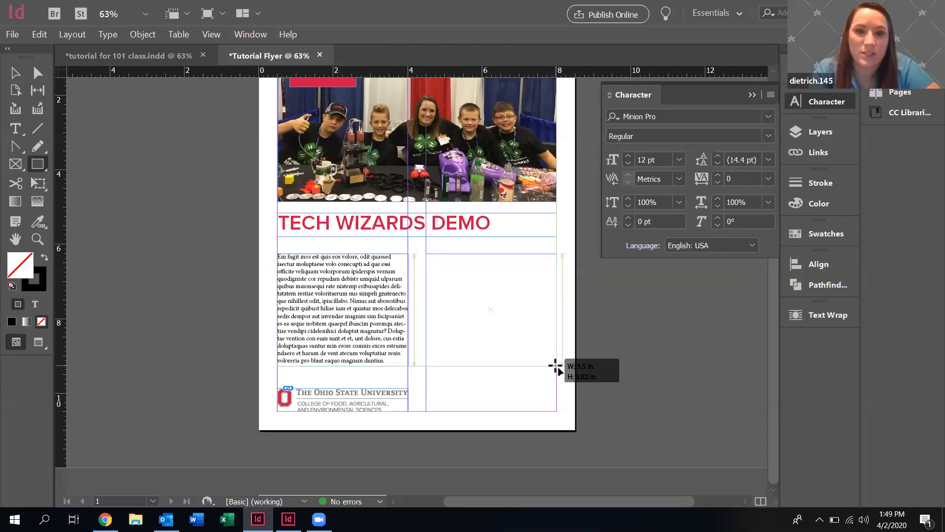
drag(556, 365, 555, 367)
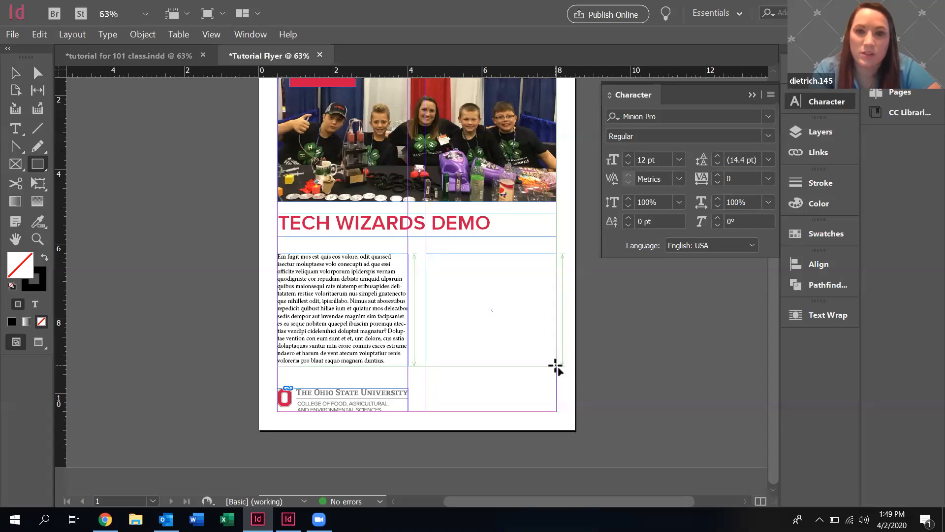
click(16, 74)
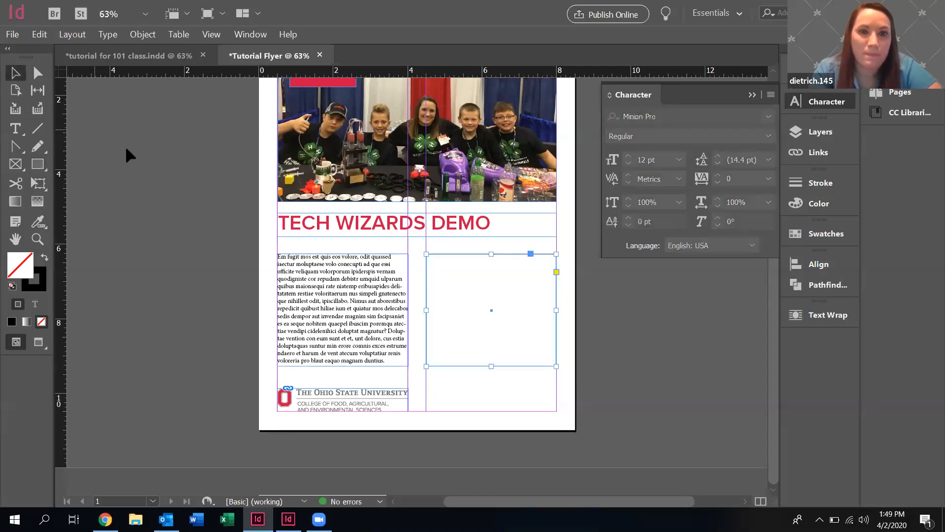
click(129, 148)
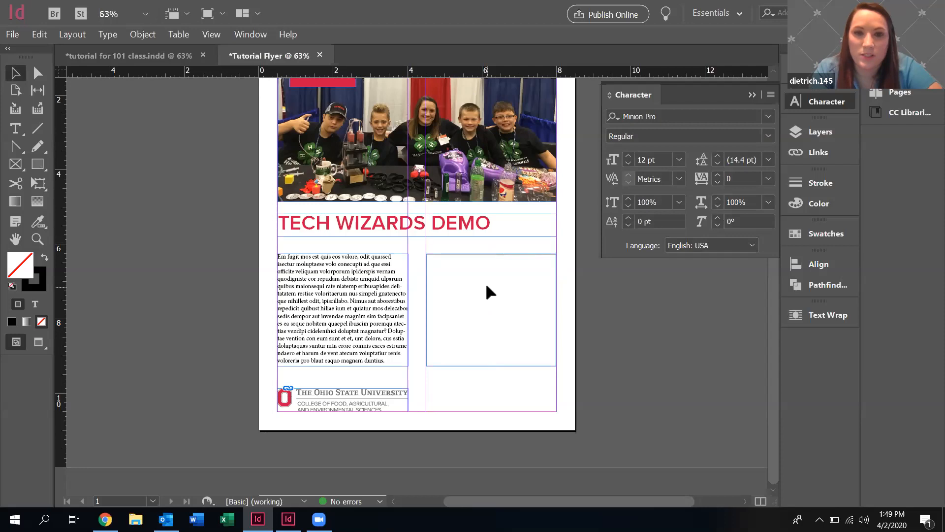
Set the right-column rectangle's stroke to None and make its fill the active color setting.
click(471, 256)
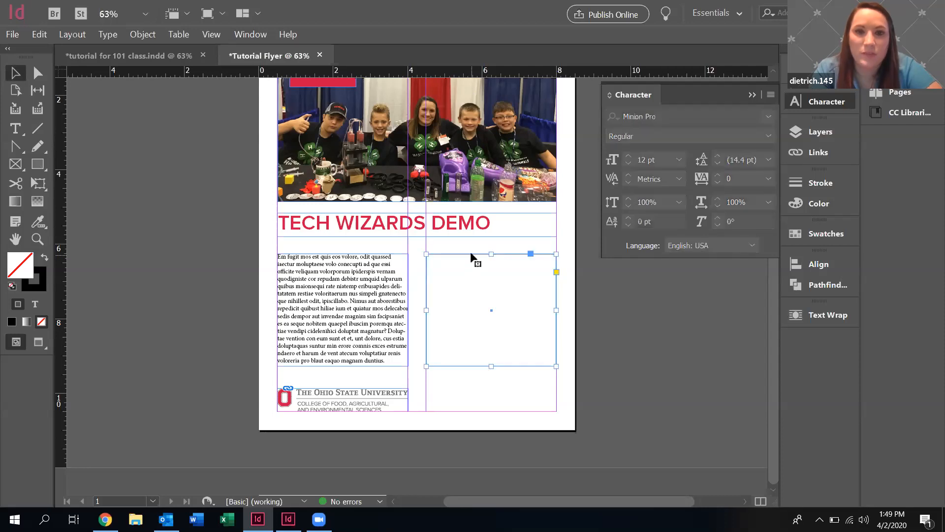
click(41, 279)
click(42, 321)
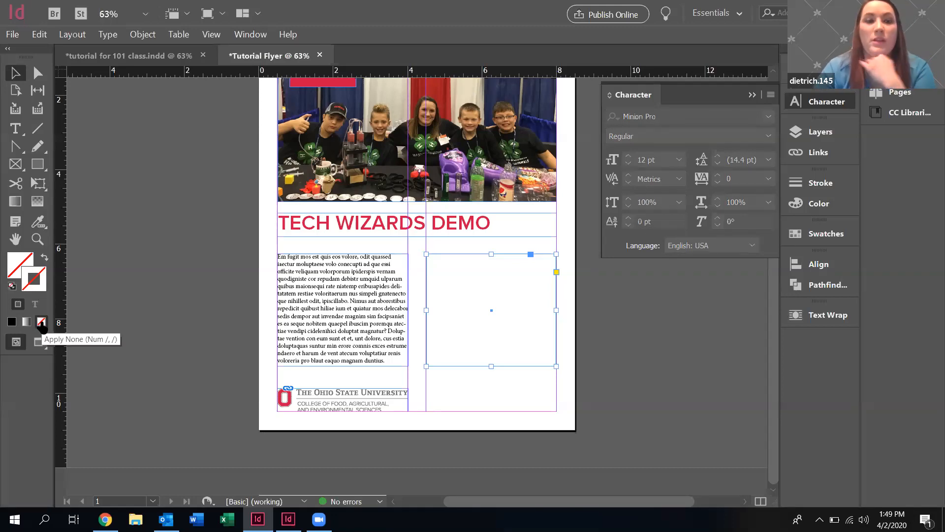
click(18, 270)
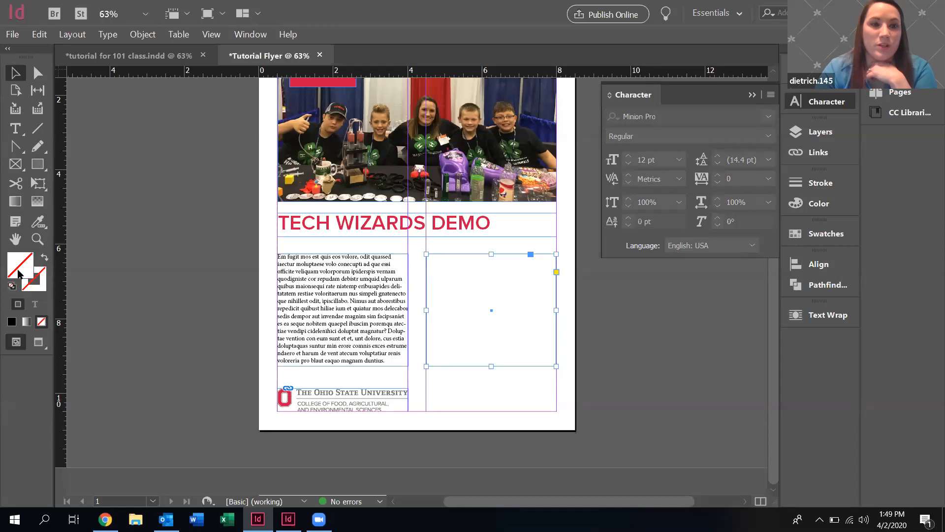
Browse the Extended color palette page on brand.osu.edu in Chrome, and return to the Tutorial Flyer in InDesign.
click(105, 519)
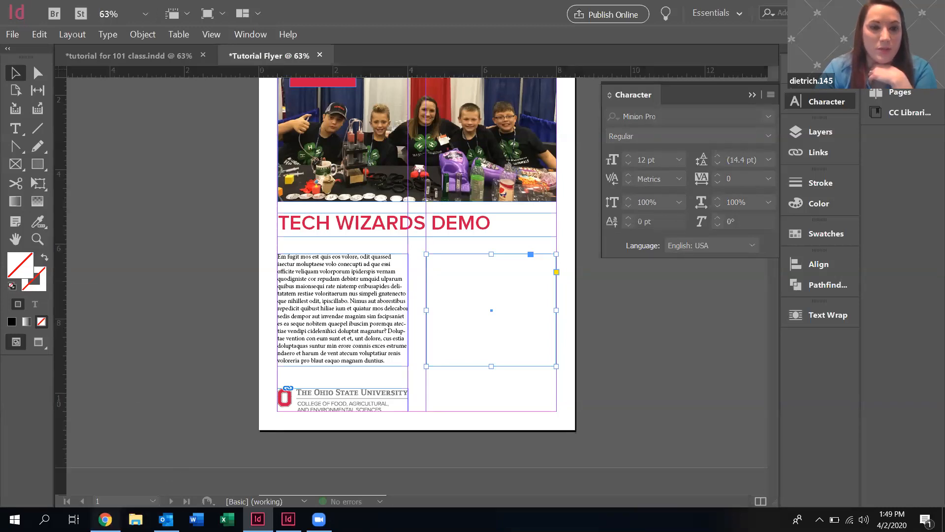
scroll(263, 302, down, 6)
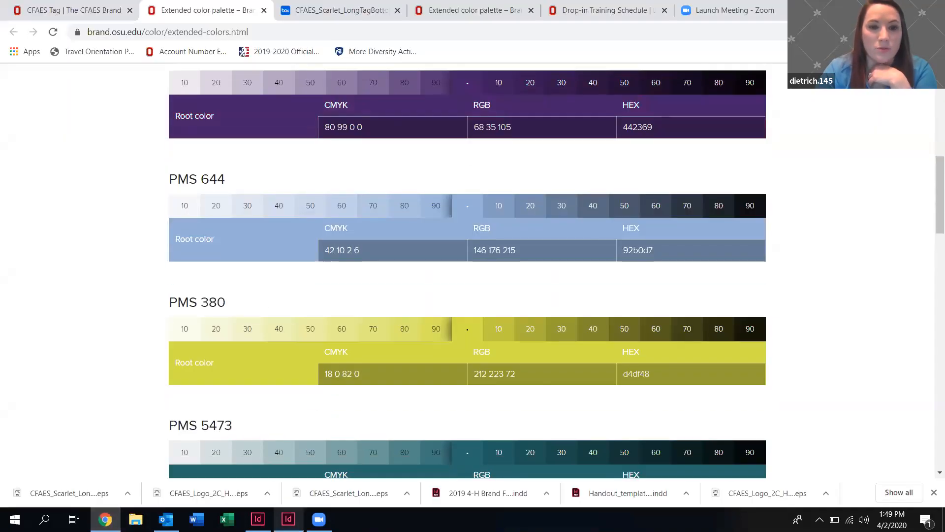
click(288, 519)
click(258, 519)
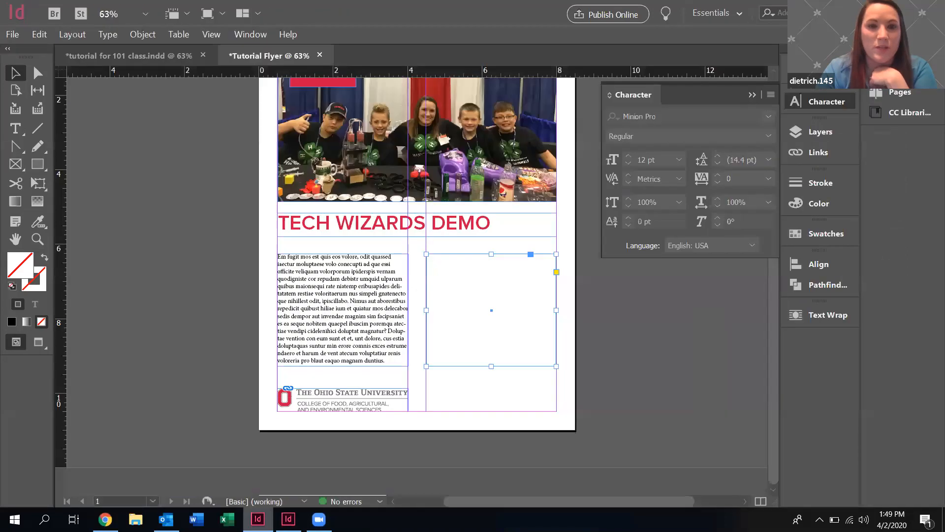
scroll(481, 245, up, 1)
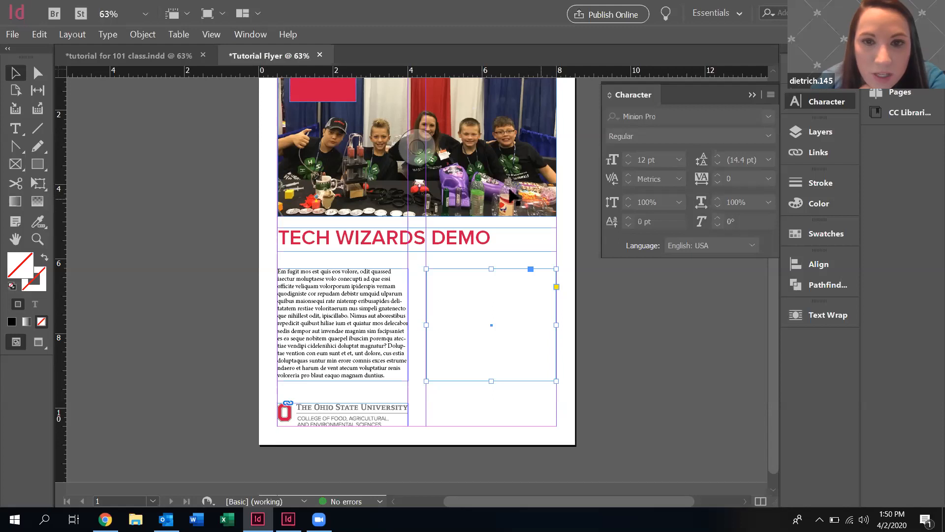
scroll(260, 214, up, 2)
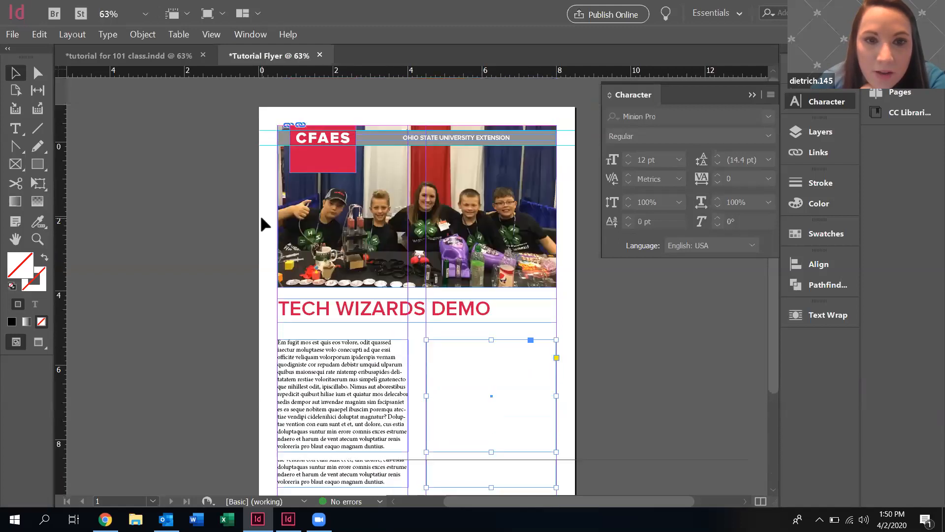
scroll(261, 206, down, 3)
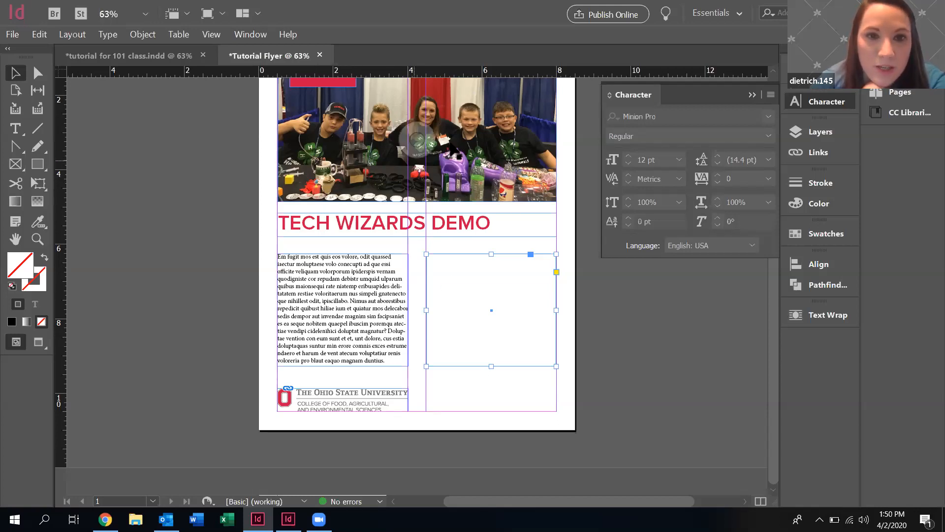
scroll(224, 236, up, 2)
scroll(224, 236, down, 2)
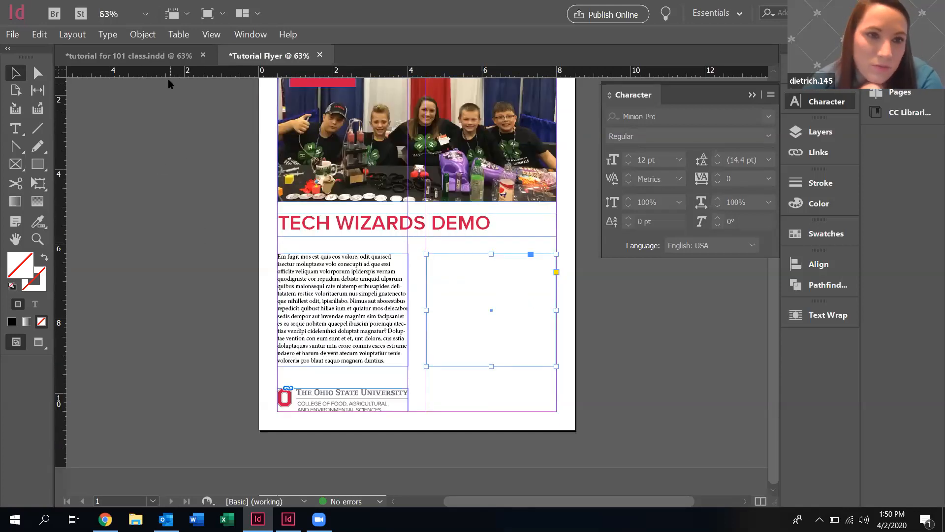
scroll(295, 317, up, 3)
scroll(295, 317, down, 3)
scroll(295, 318, up, 1)
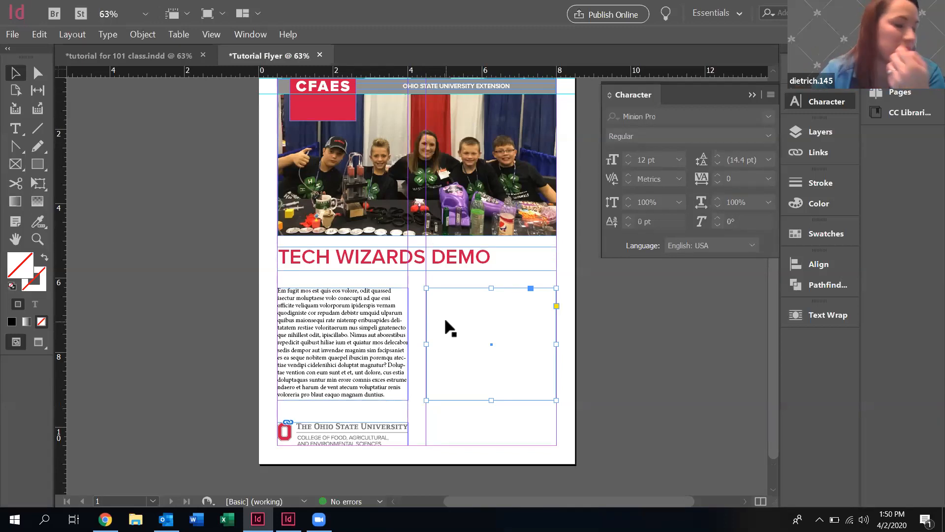
Look up the CMYK values of PMS 159 on the extended color palette page in Chrome, and return to InDesign.
click(105, 519)
scroll(209, 339, down, 5)
scroll(213, 322, down, 10)
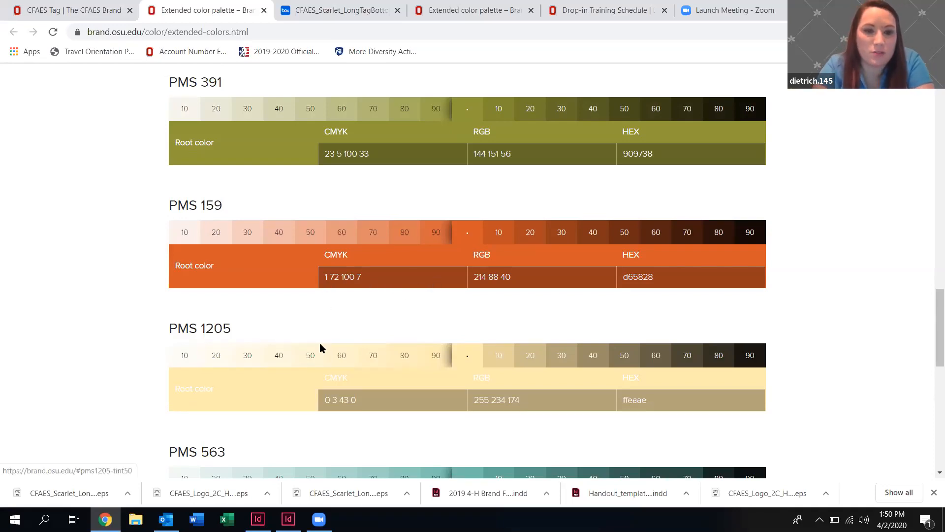
click(258, 519)
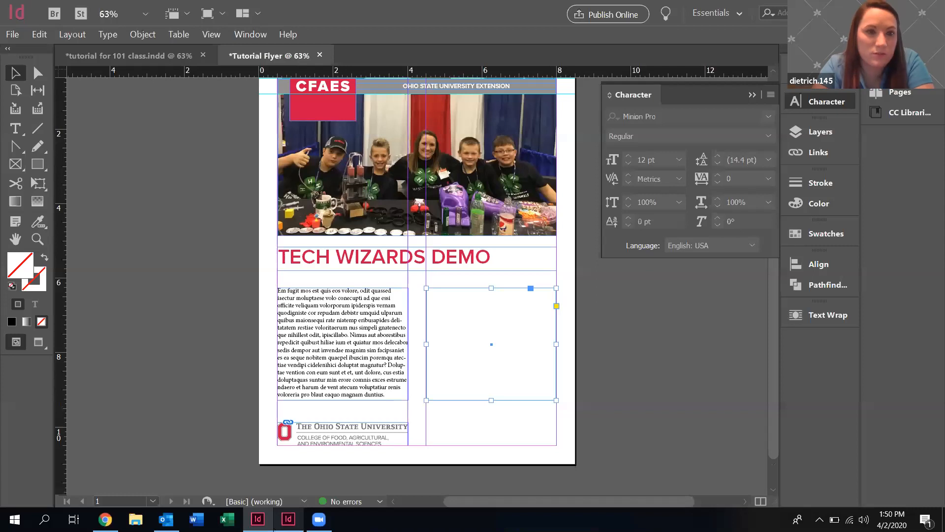
Set the right-column rectangle's fill to CMYK 1, 72, 100, 7 and deselect it.
double_click(18, 268)
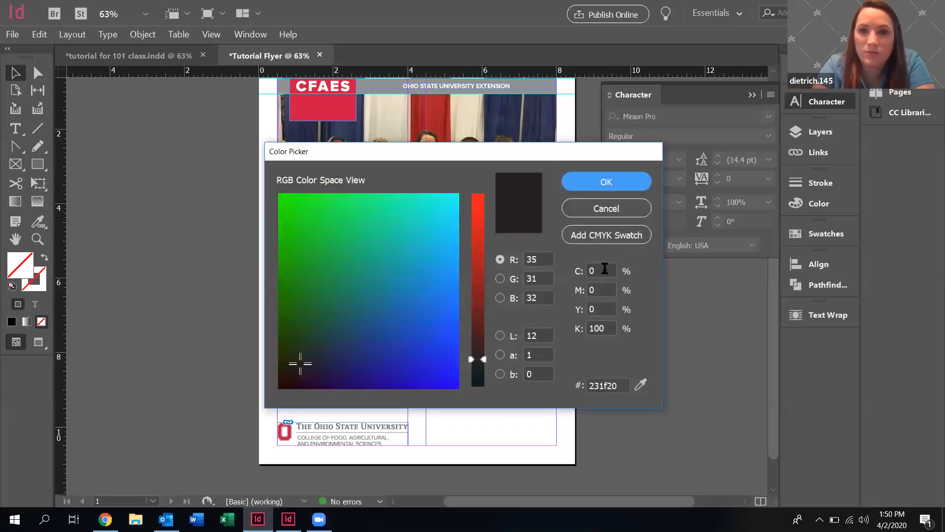
text(1)
key(Tab)
text(72)
key(Tab)
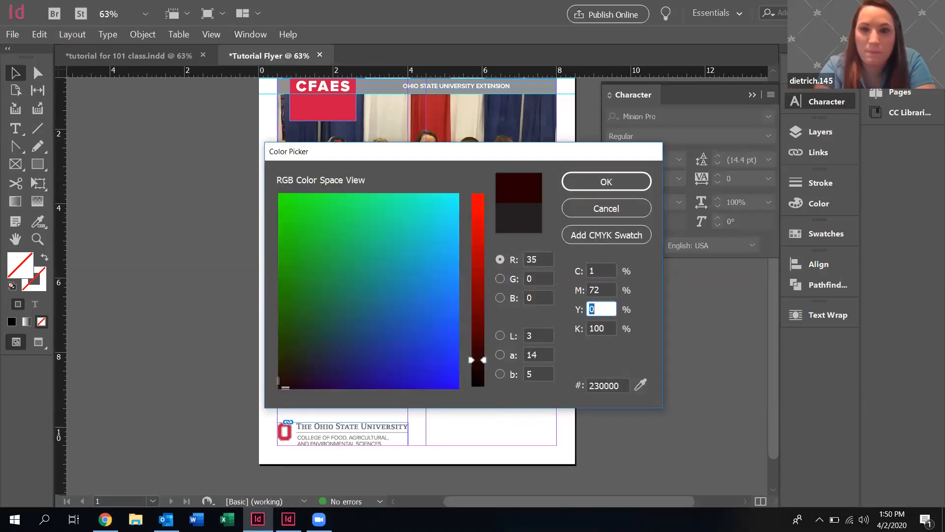
text(100)
key(Tab)
text(7)
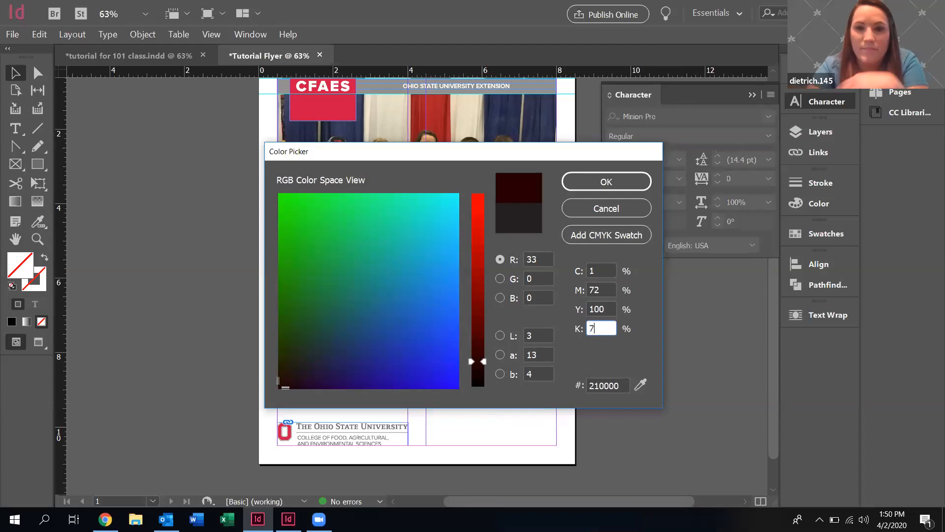
click(598, 183)
click(607, 265)
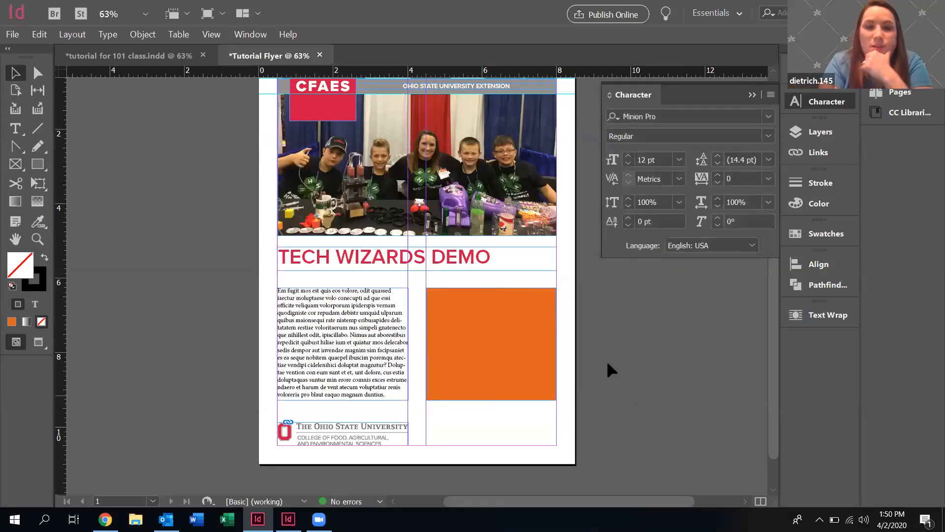
Examine the event details in the orange box and the website and disclaimer text below it in the reference flyer, tutorial for 101 class.indd.
click(151, 57)
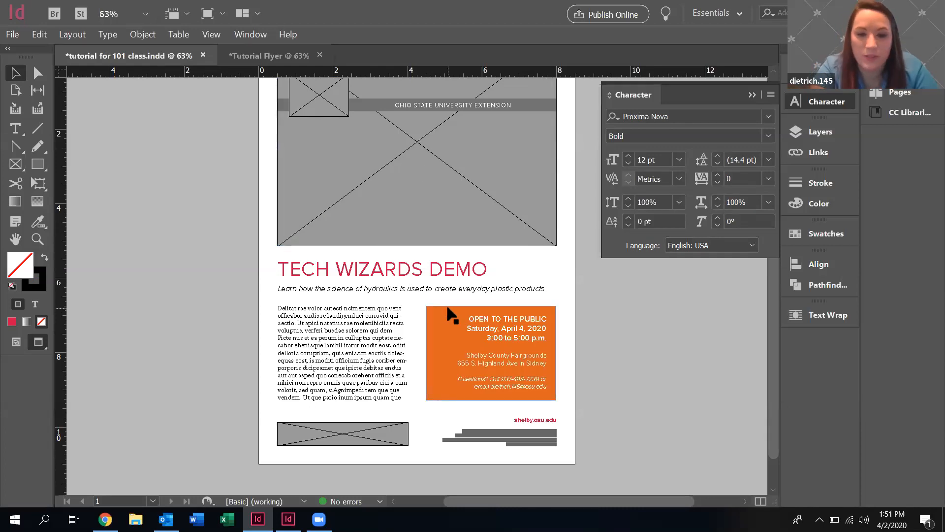
key(ctrl+equal)
key(ctrl+equal)
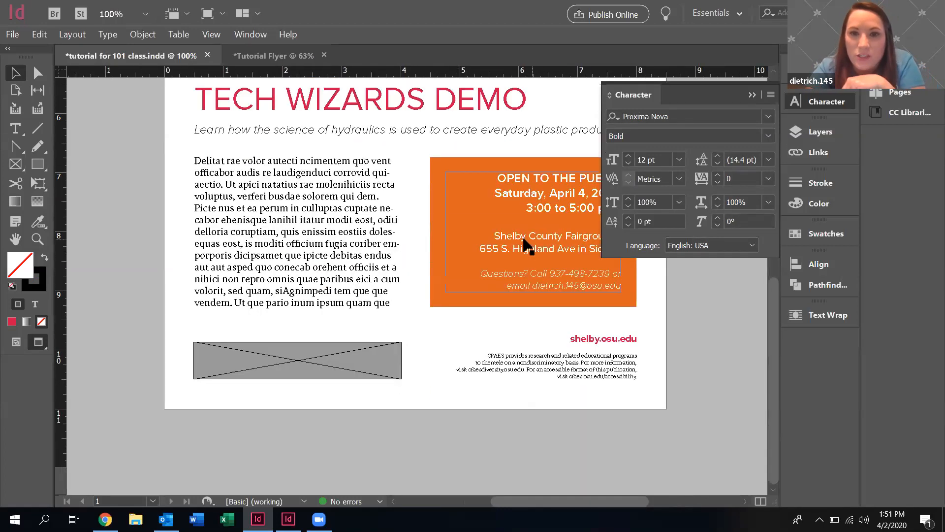
scroll(526, 244, right, 5)
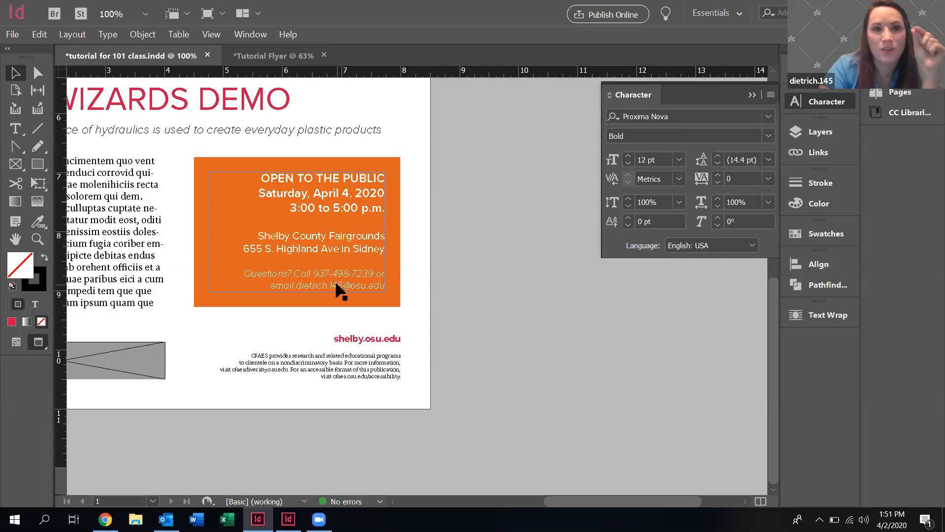
scroll(278, 322, up, 1)
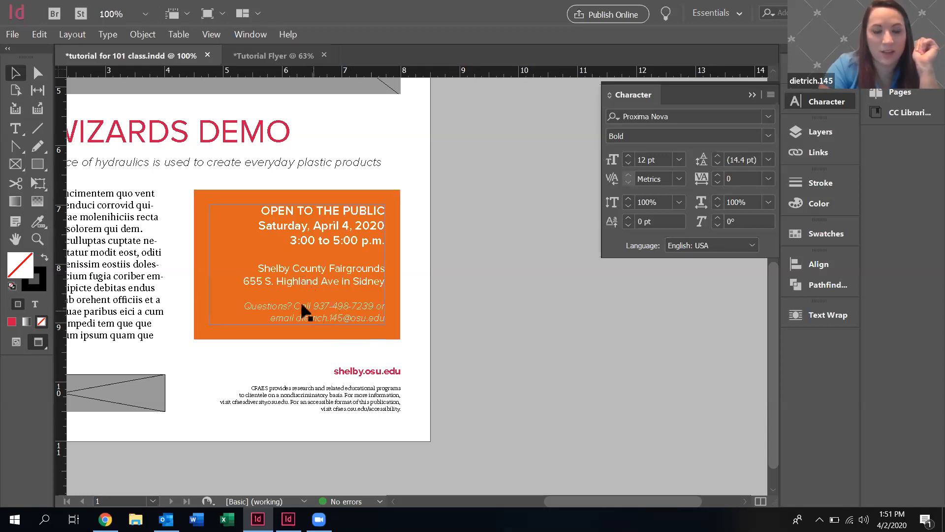
scroll(375, 327, left, 3)
scroll(374, 330, right, 2)
scroll(376, 331, left, 2)
scroll(374, 327, left, 4)
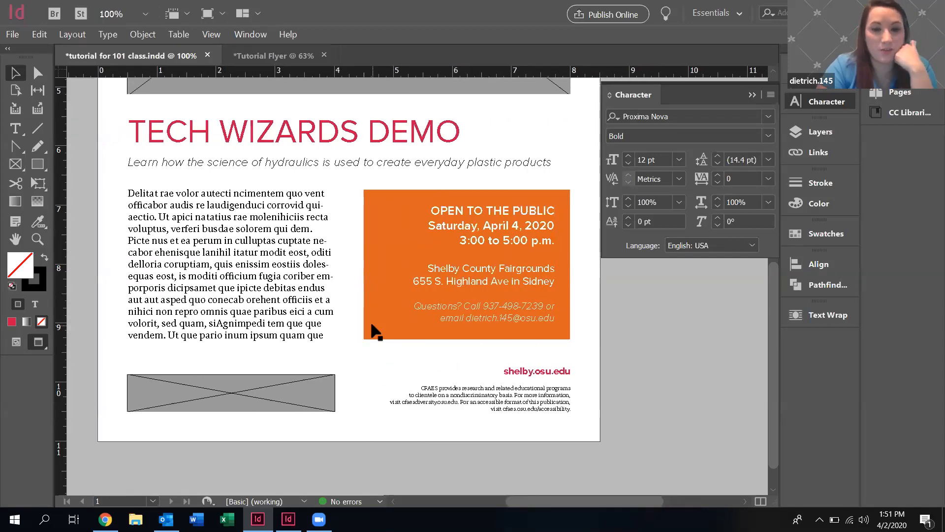
scroll(374, 328, right, 8)
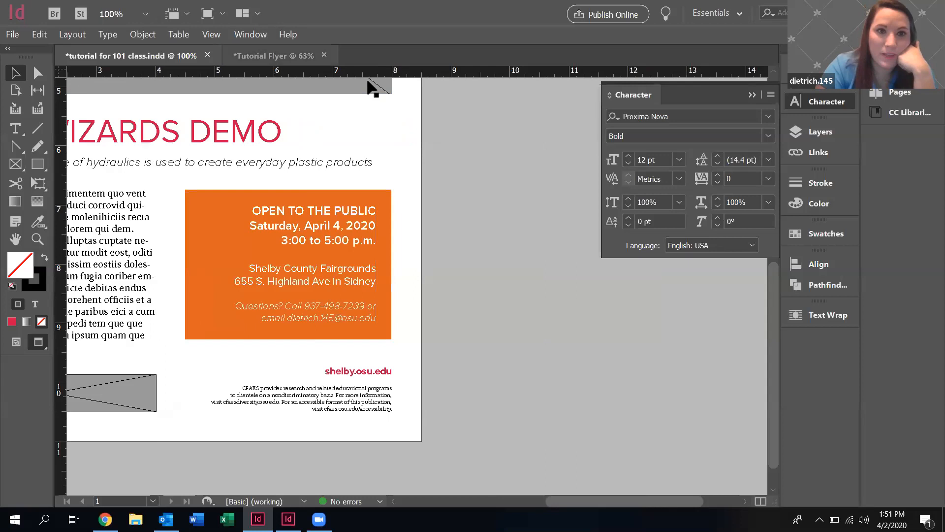
key(ctrl+Tab)
key(ctrl+Tab)
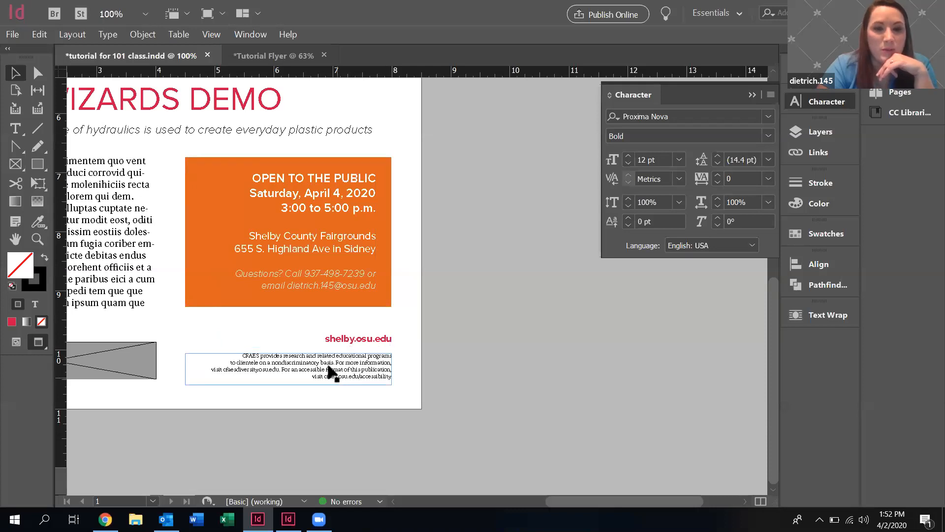
scroll(363, 369, left, 5)
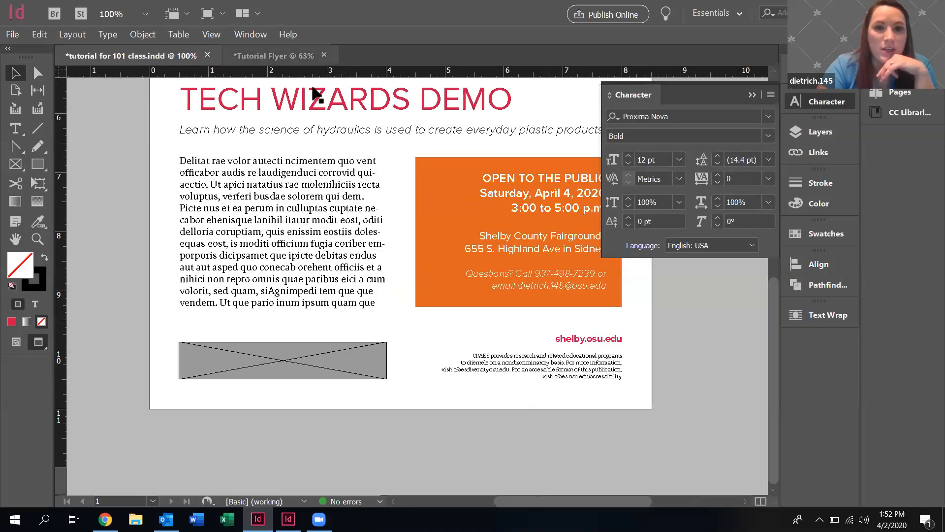
scroll(457, 310, right, 5)
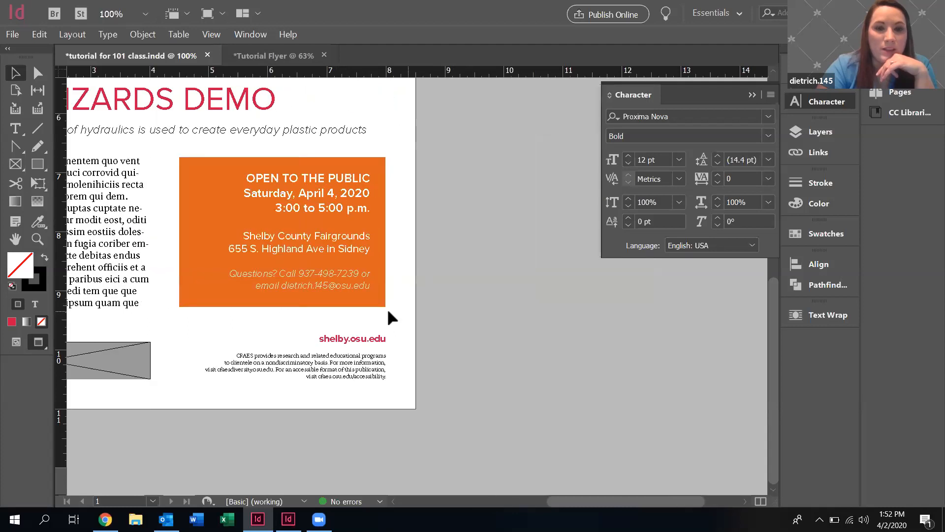
Return to the Tutorial Flyer document and review the lower half of the page around the orange box.
click(290, 56)
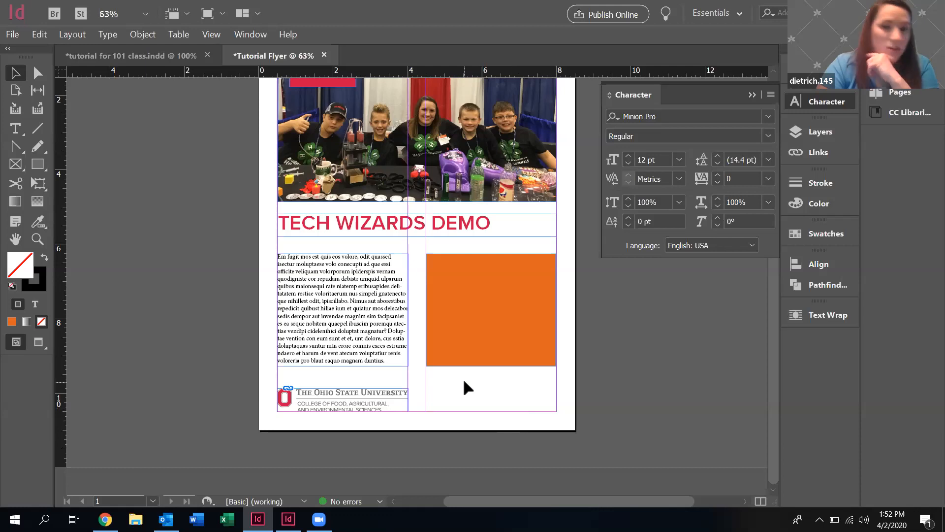
scroll(464, 386, right, 4)
scroll(464, 386, up, 1)
scroll(464, 383, down, 1)
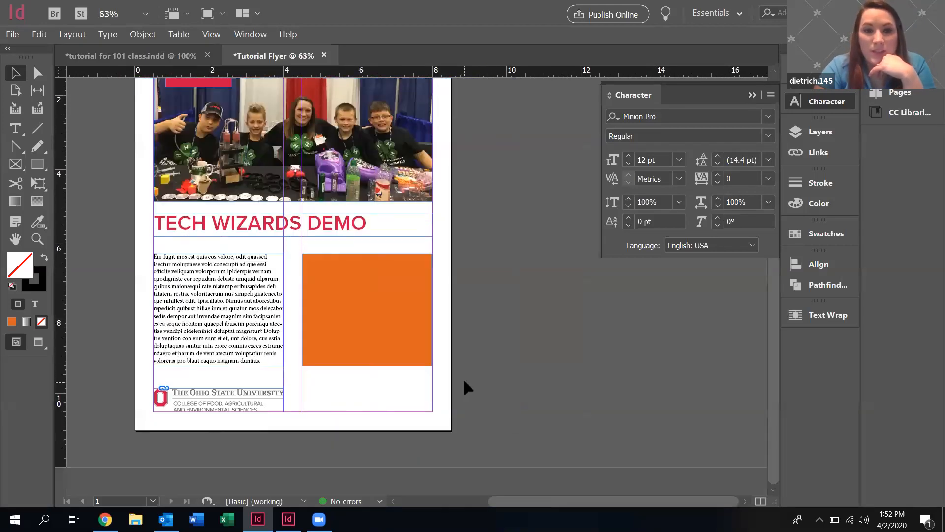
scroll(464, 383, left, 7)
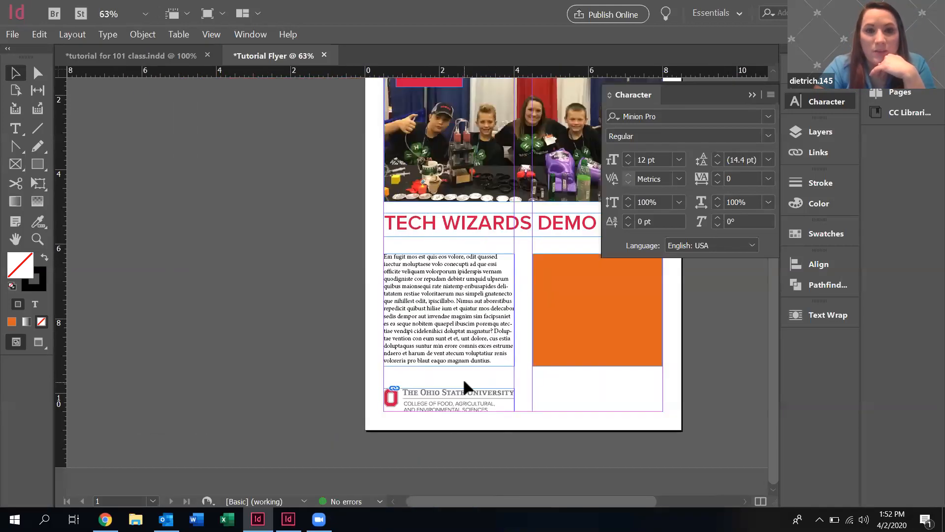
scroll(464, 382, right, 7)
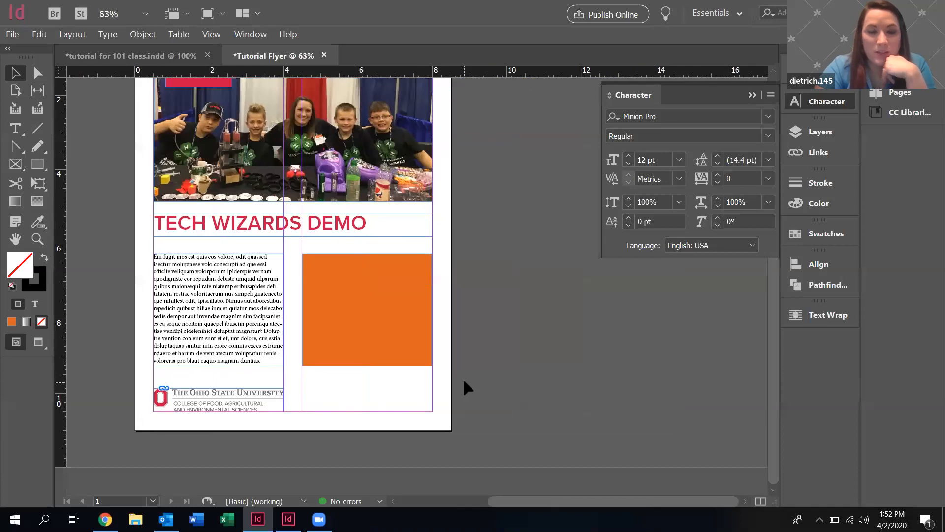
scroll(464, 386, left, 2)
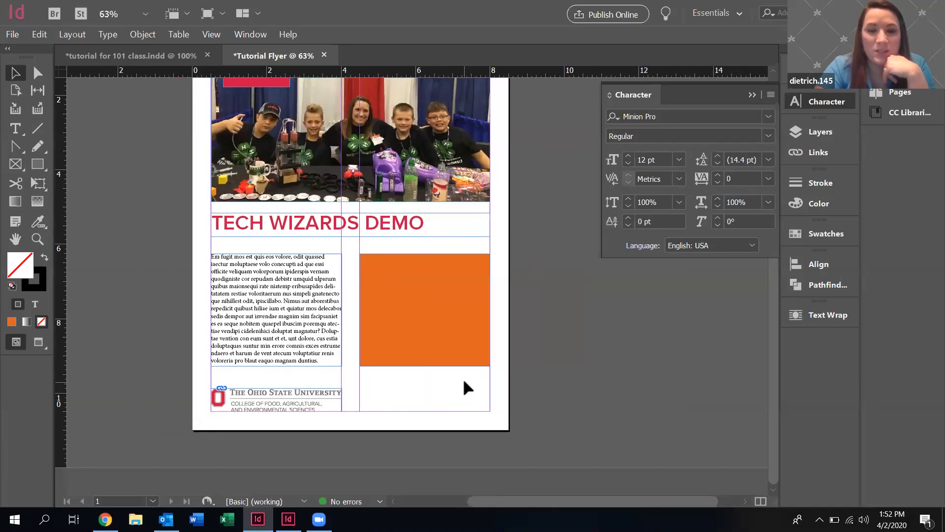
scroll(463, 381, up, 2)
scroll(464, 381, down, 2)
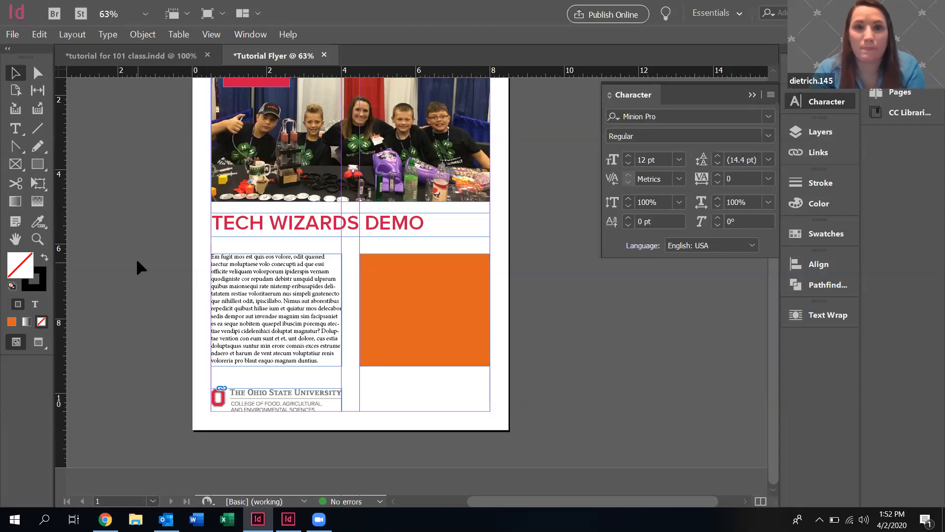
key(XF86AudioRaiseVolume)
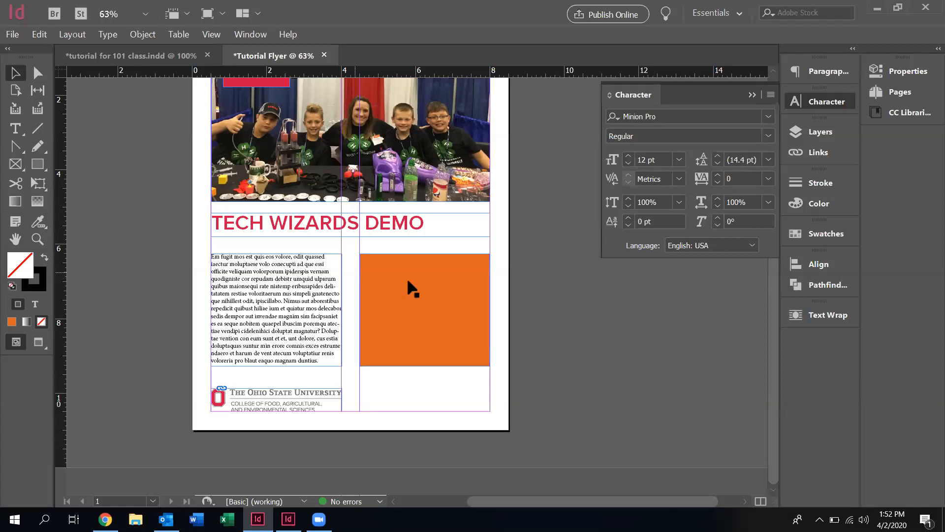
Examine the overall layout of the reference flyer in tutorial for 101 class.indd, from the whole page down to the lower half.
click(130, 55)
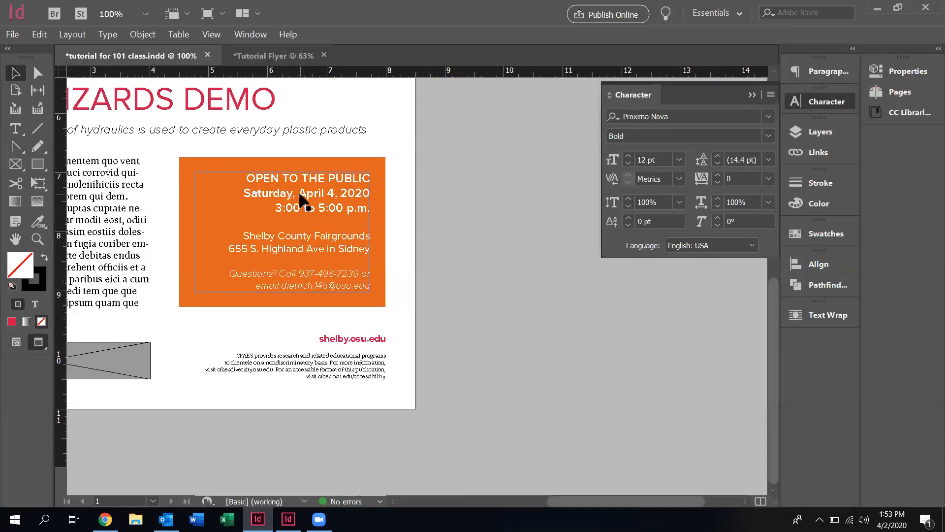
key(ctrl+minus)
key(ctrl+minus)
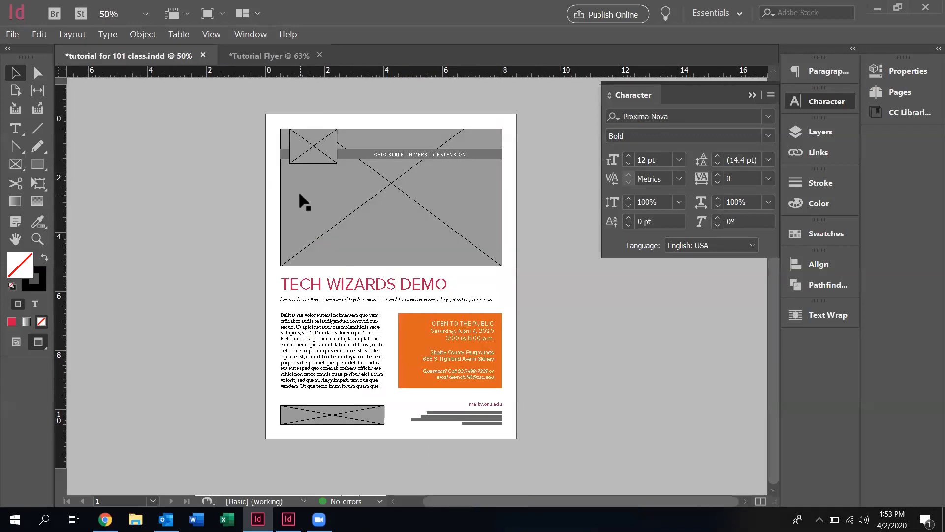
scroll(221, 250, up, 1)
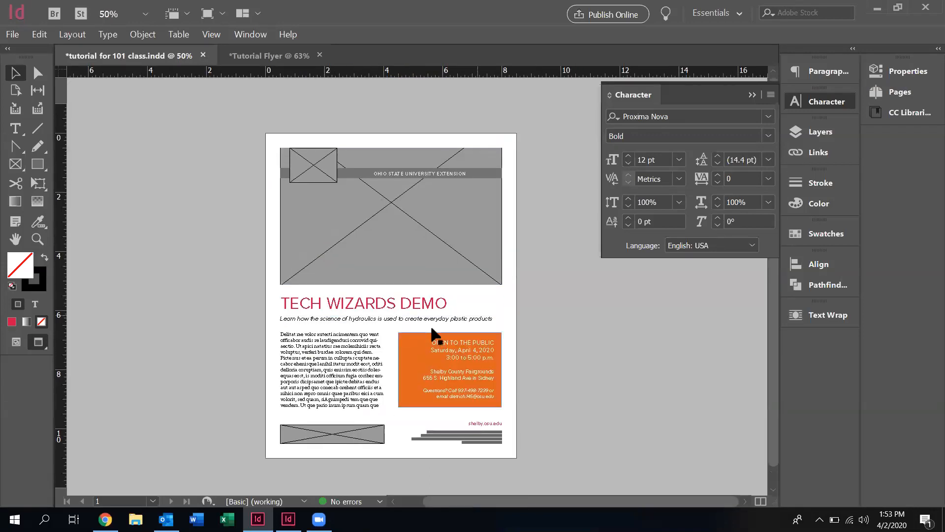
key(ctrl+minus)
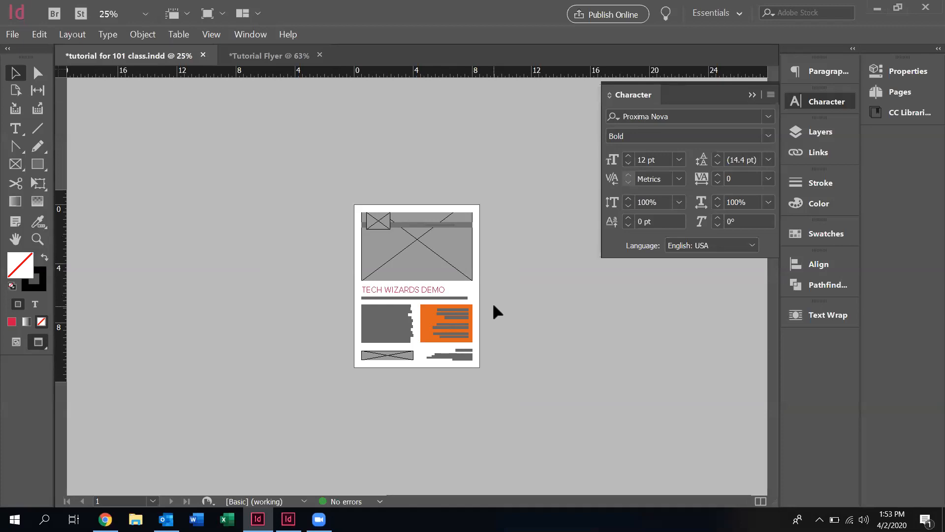
key(ctrl+equal)
key(ctrl+equal)
scroll(354, 274, down, 3)
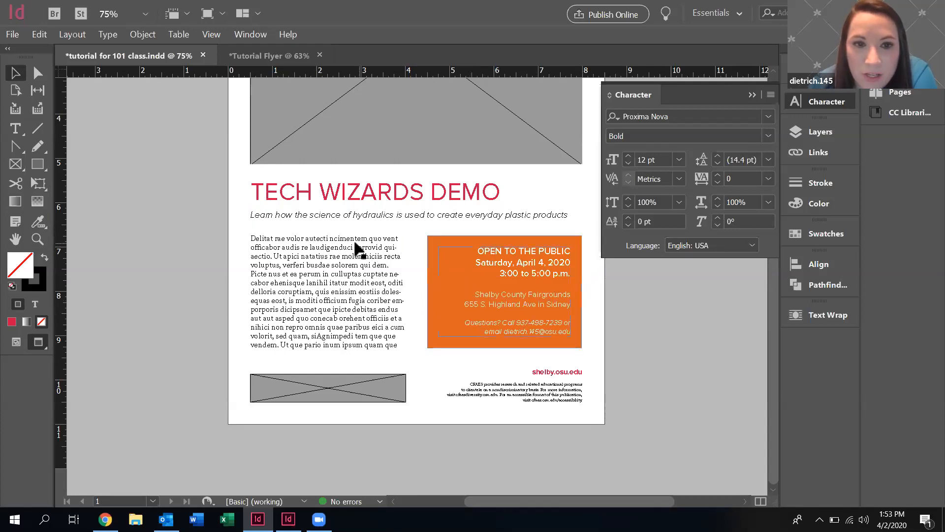
Left-align the event details text in the reference flyer's orange box.
click(499, 288)
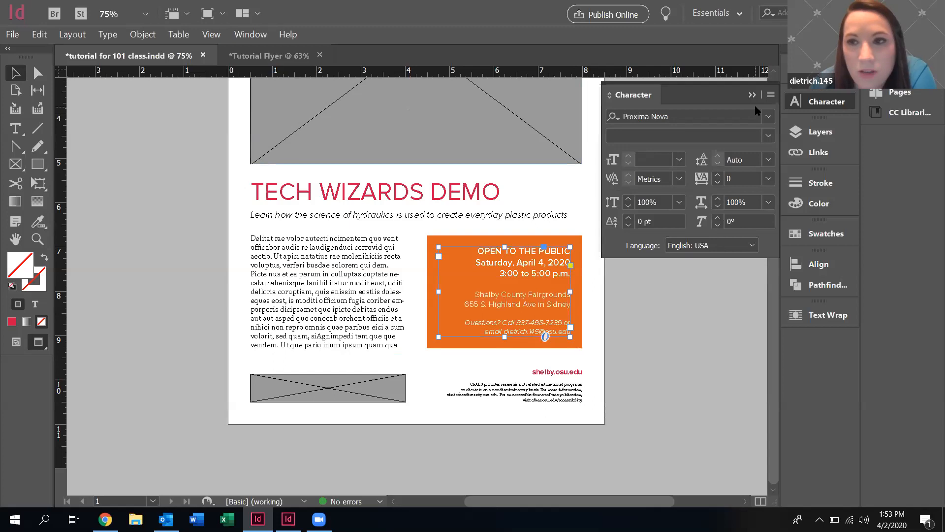
click(614, 87)
click(655, 376)
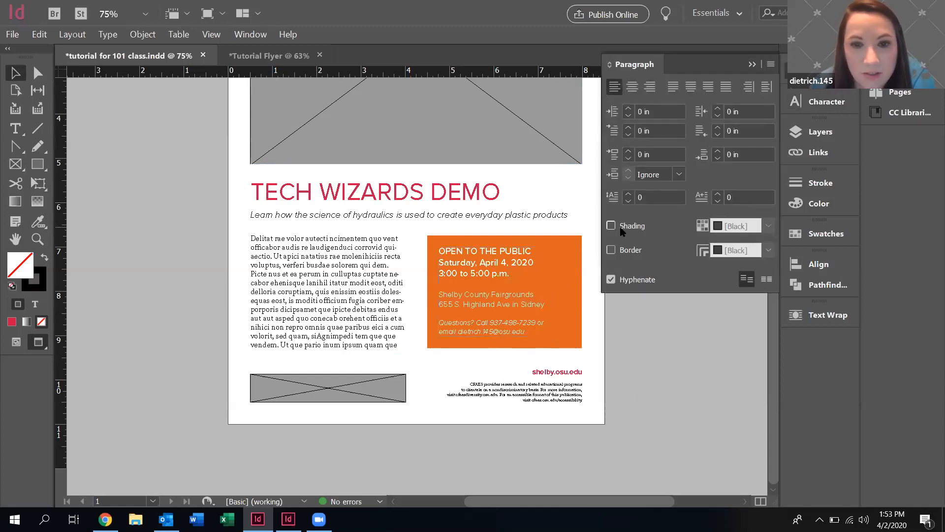
click(752, 65)
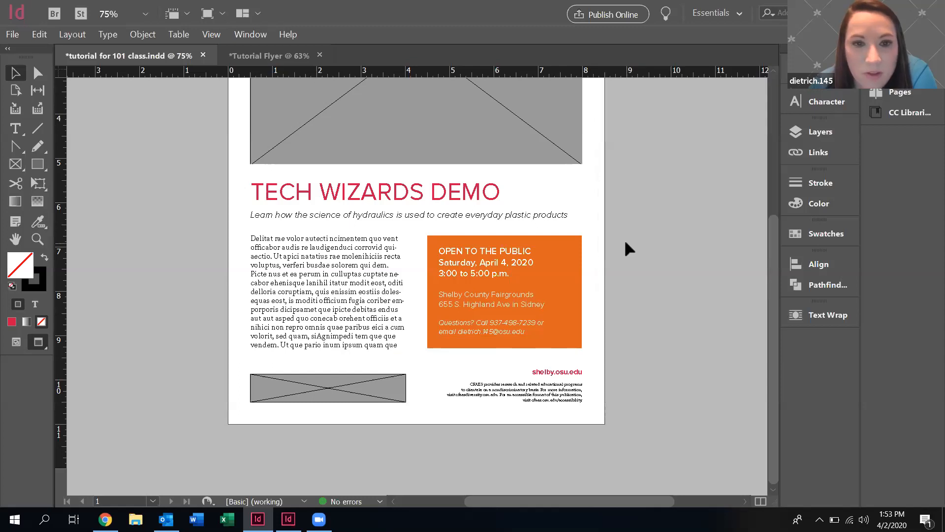
Move the orange box and its event details text frame off the page onto the pasteboard.
scroll(625, 243, up, 1)
click(443, 280)
drag(439, 277, 630, 259)
drag(478, 297, 662, 170)
Switch to the normal view with guides, duplicate the body text frame into the empty right column, and right-align the copy.
click(277, 325)
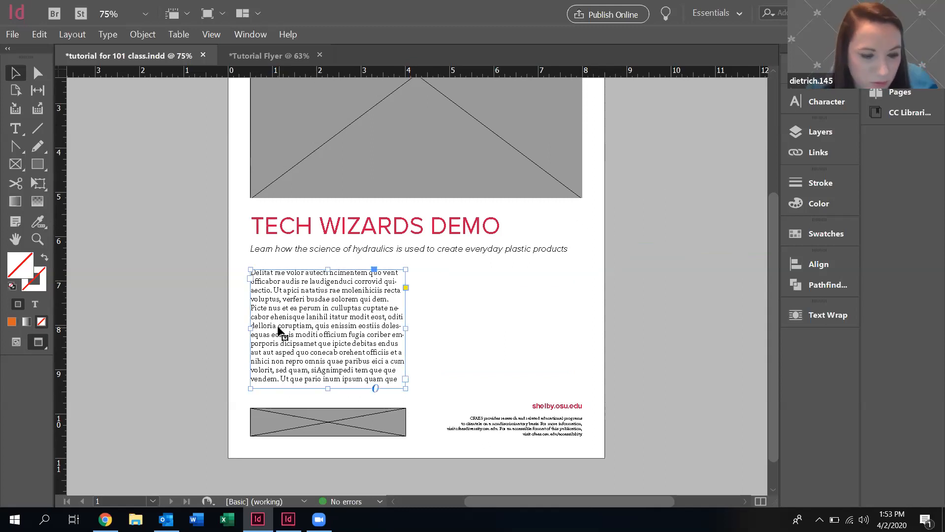
click(17, 342)
drag(328, 314, 540, 340)
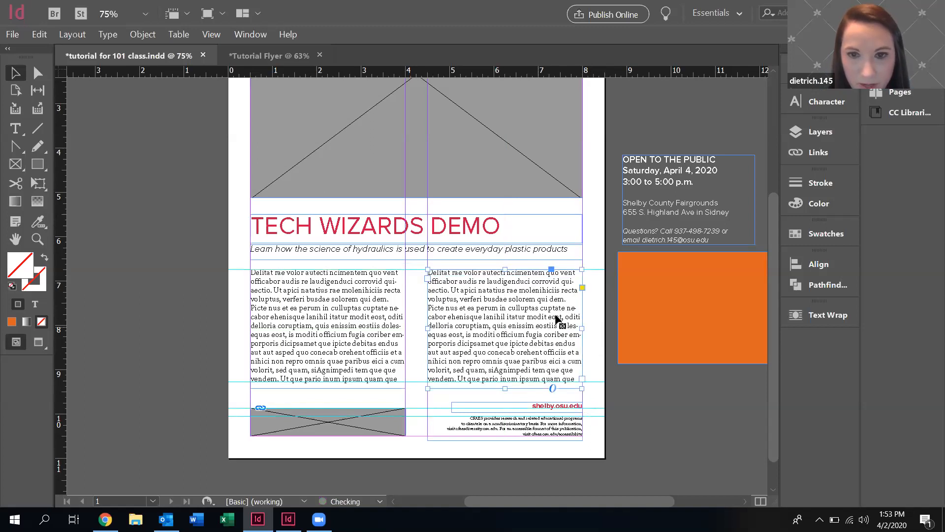
key(ctrl+alt+t)
click(648, 88)
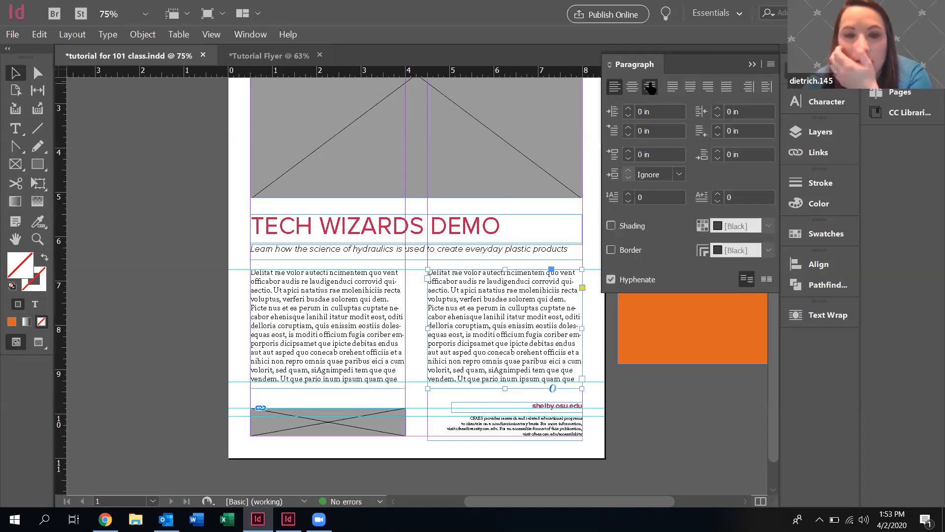
click(176, 291)
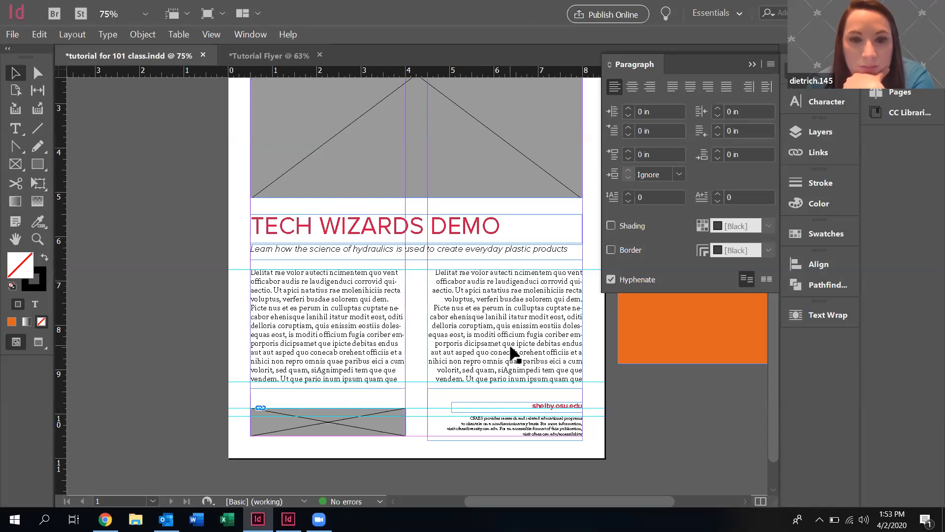
Undo the right alignment, the body text duplicate and the moves of the orange box and event details text.
key(ctrl+z)
key(ctrl+z)
key(ctrl+z)
key(ctrl+z)
key(ctrl+z)
click(654, 346)
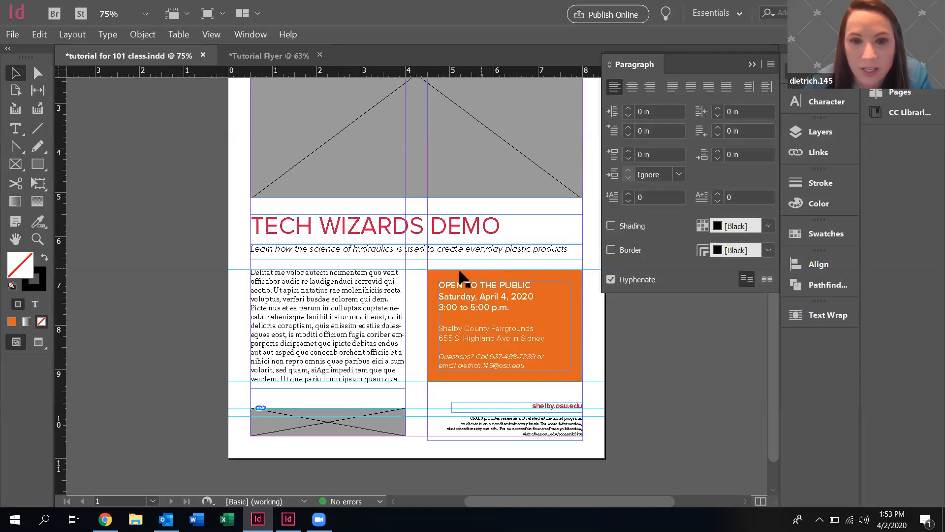
Center the event details text in the reference flyer's orange box.
click(486, 364)
click(632, 87)
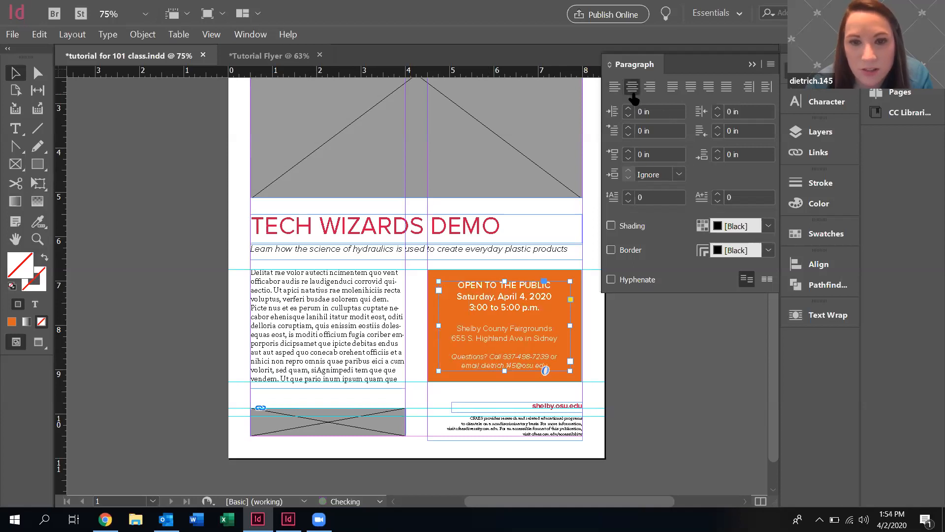
click(639, 379)
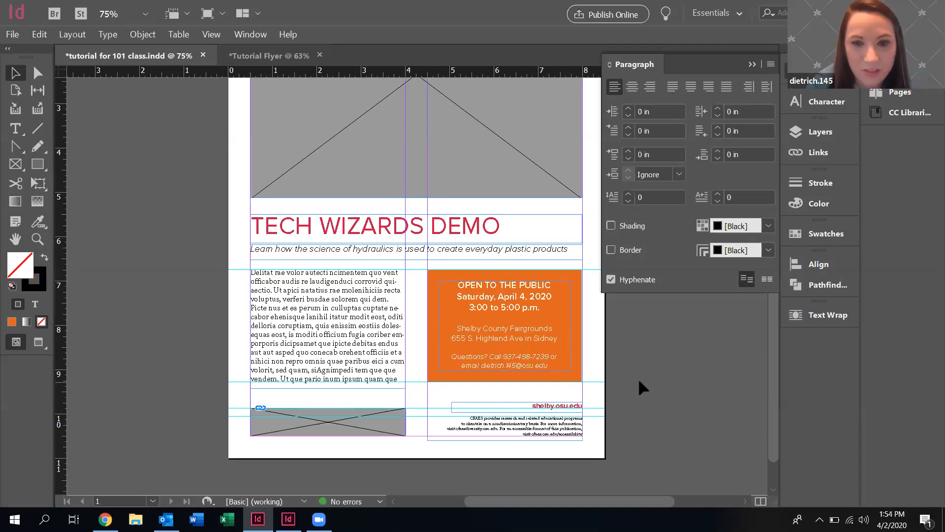
Right-align the event details text in the orange box.
scroll(638, 372, down, 1)
scroll(638, 372, up, 2)
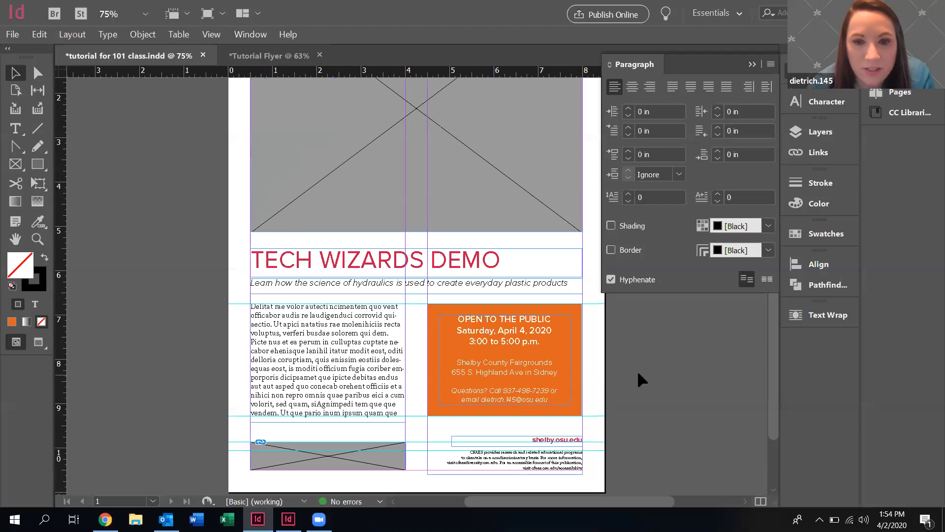
scroll(637, 373, down, 1)
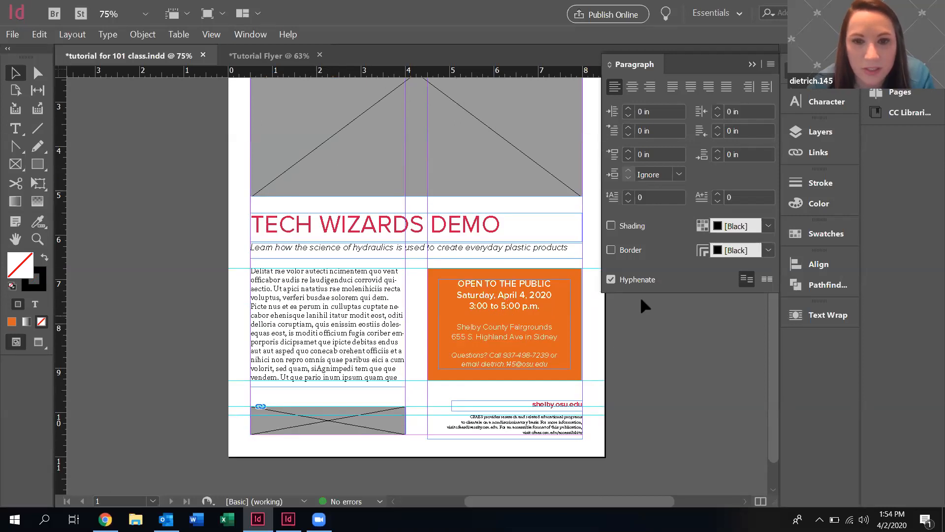
click(649, 87)
scroll(647, 354, down, 2)
scroll(649, 358, up, 4)
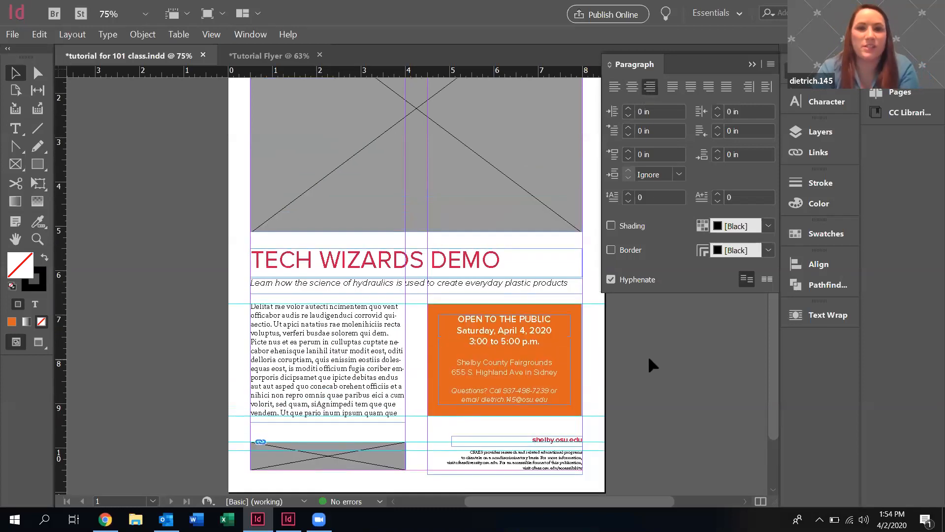
click(523, 336)
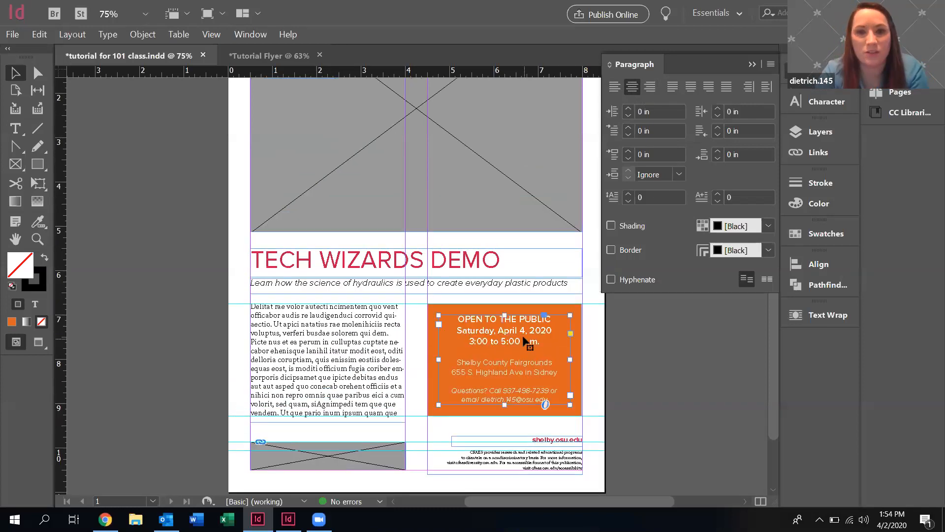
click(650, 88)
click(656, 357)
scroll(656, 357, up, 5)
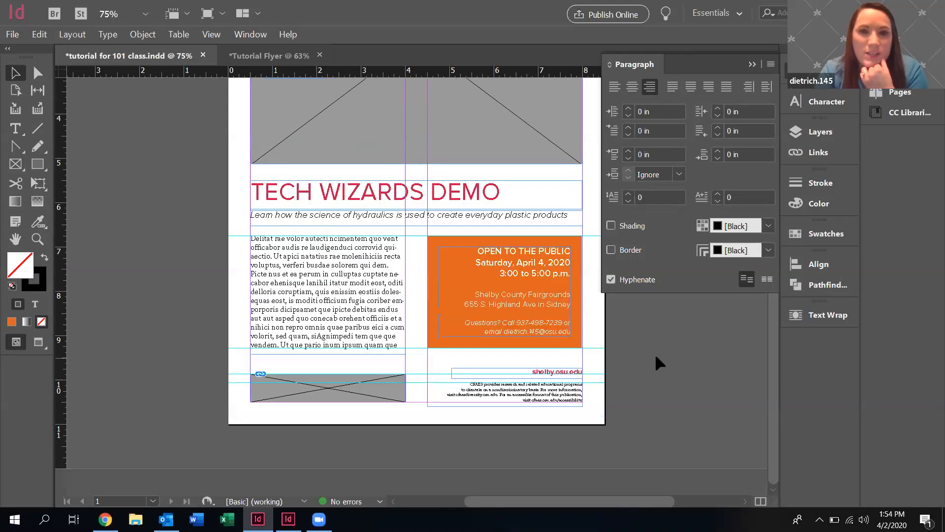
Set the display performance to High Quality Display and save the flyer document.
scroll(656, 357, down, 7)
key(ctrl+minus)
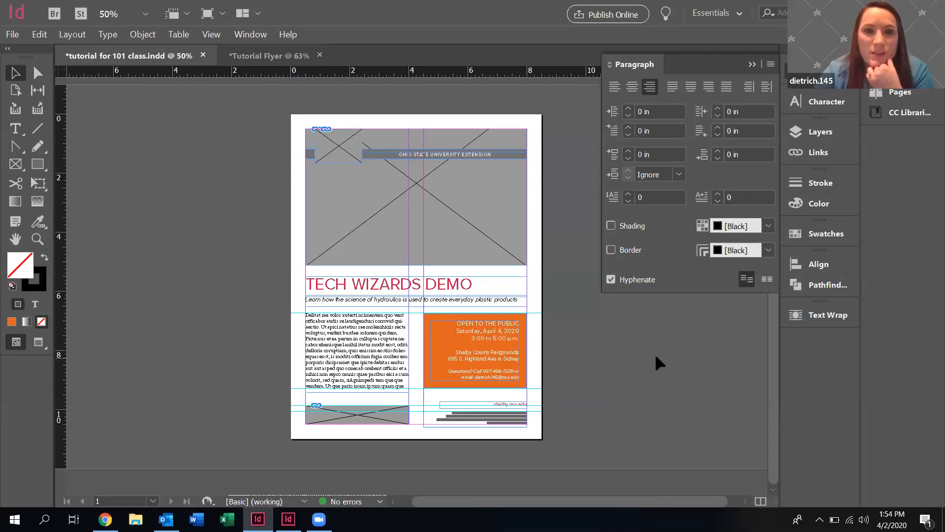
click(209, 35)
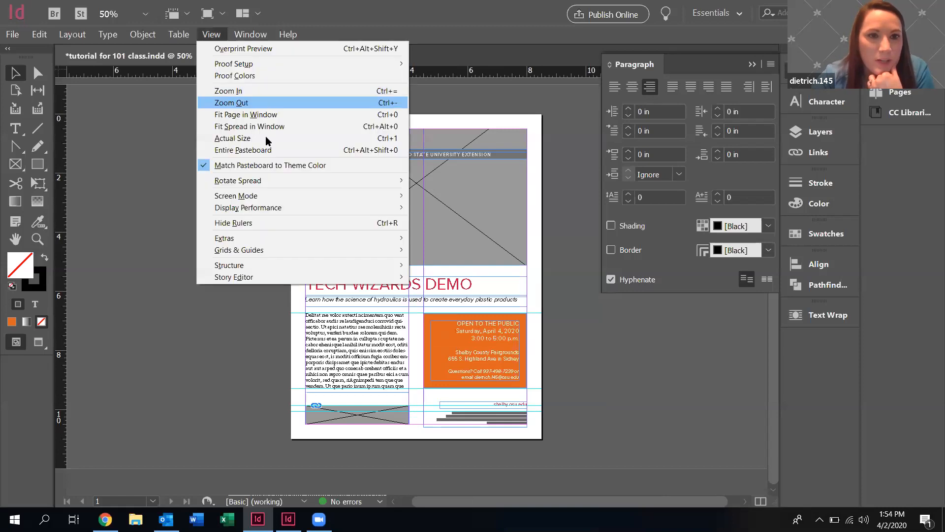
mouse_move(276, 208)
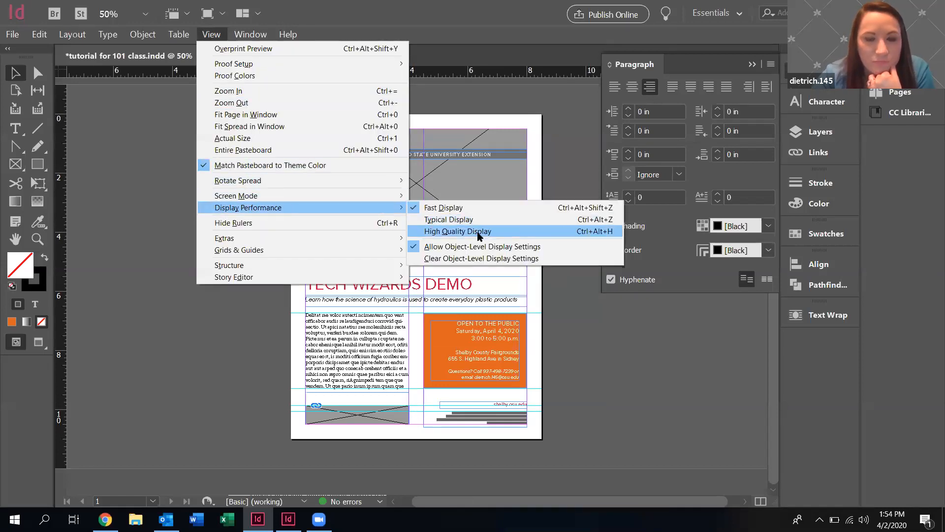
click(480, 232)
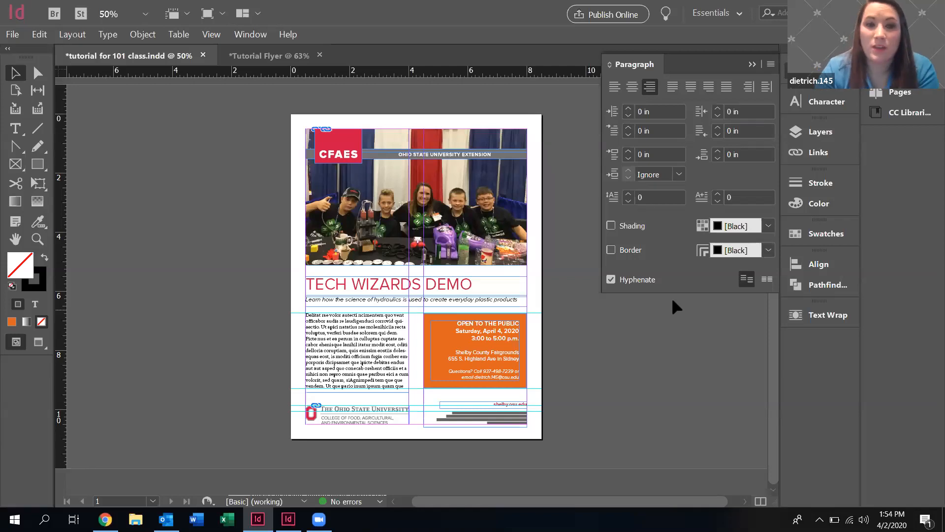
click(13, 34)
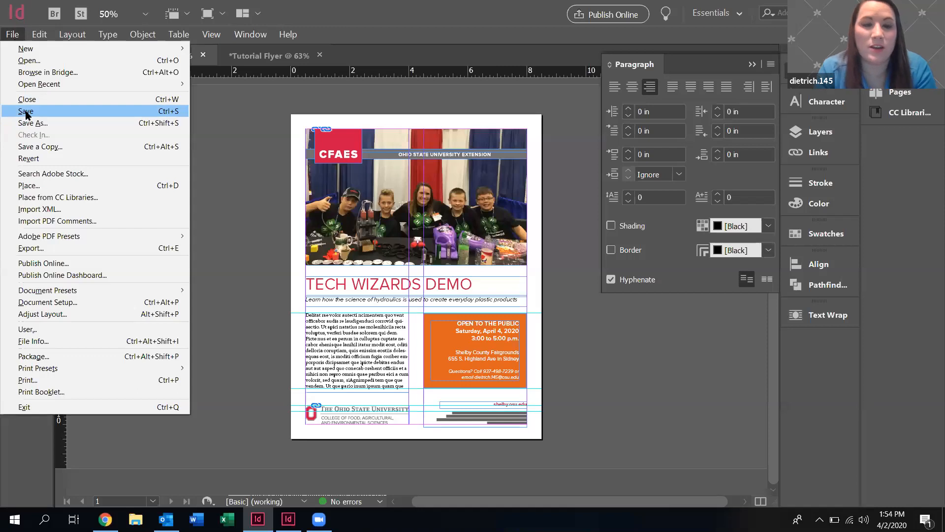
click(27, 114)
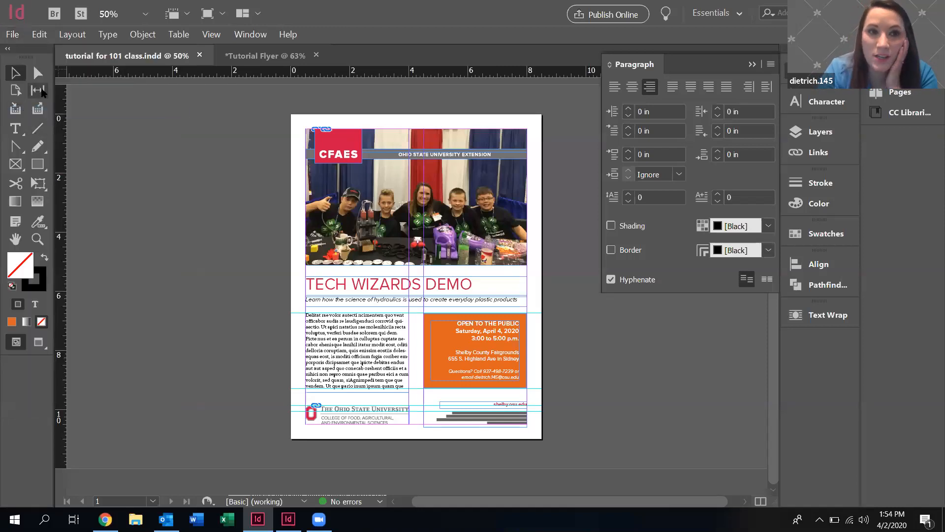
Check which file formats are offered for saving the document under a new name, and cancel without saving.
click(9, 34)
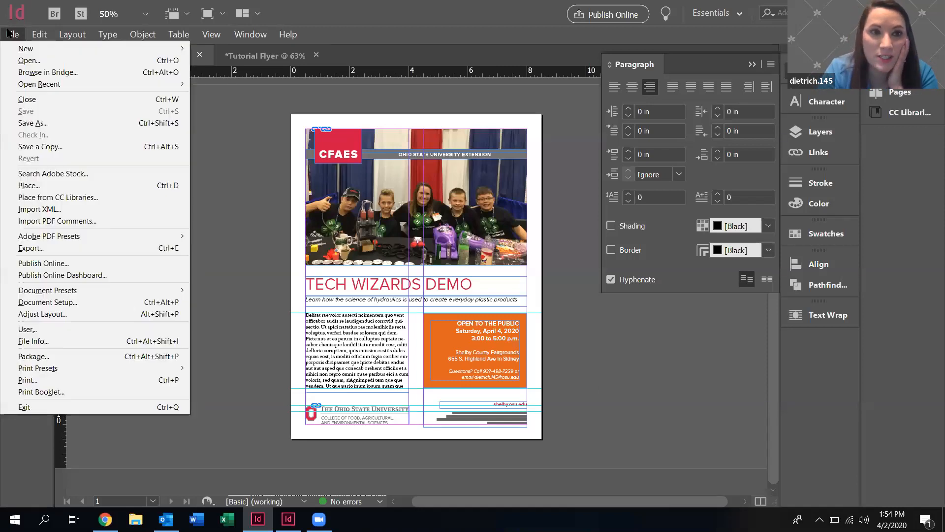
click(33, 123)
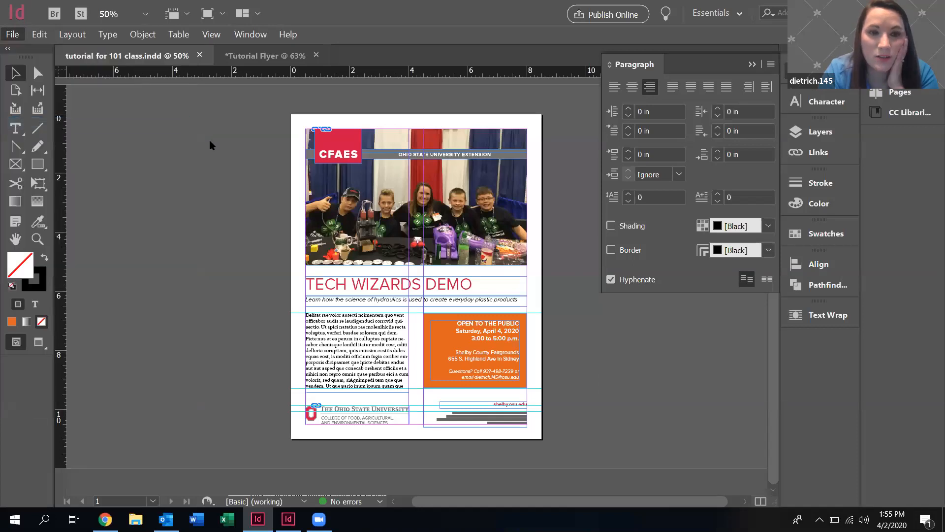
click(298, 389)
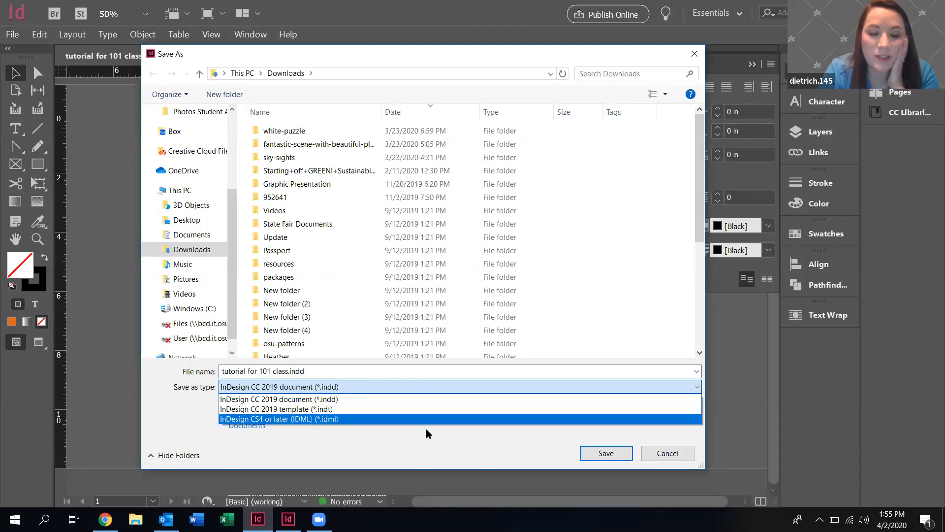
click(665, 452)
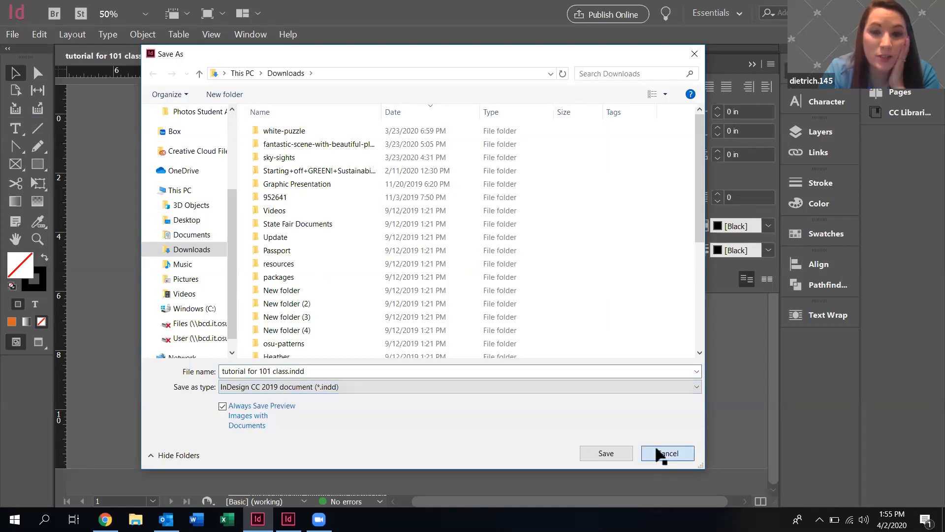
click(656, 448)
Start exporting the flyer as Adobe PDF (Print), review the available PDF presets, and cancel the export.
click(10, 34)
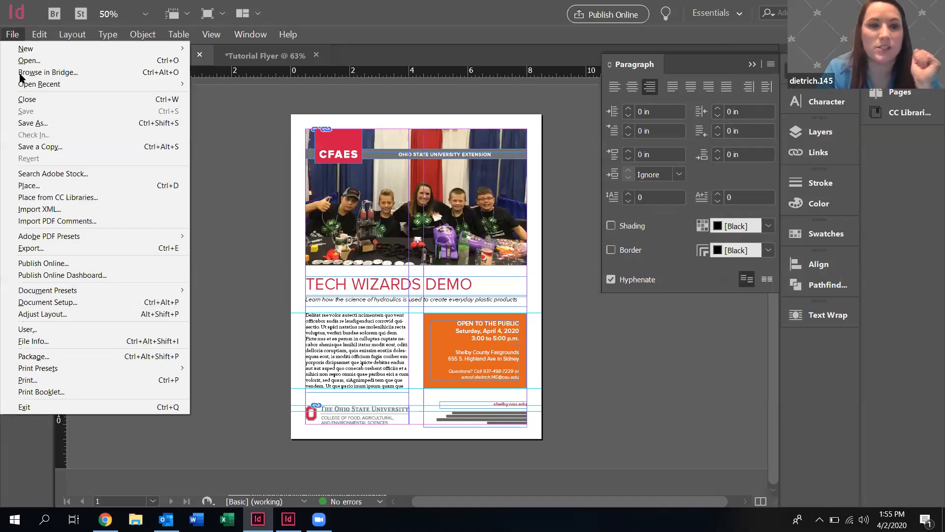
click(30, 250)
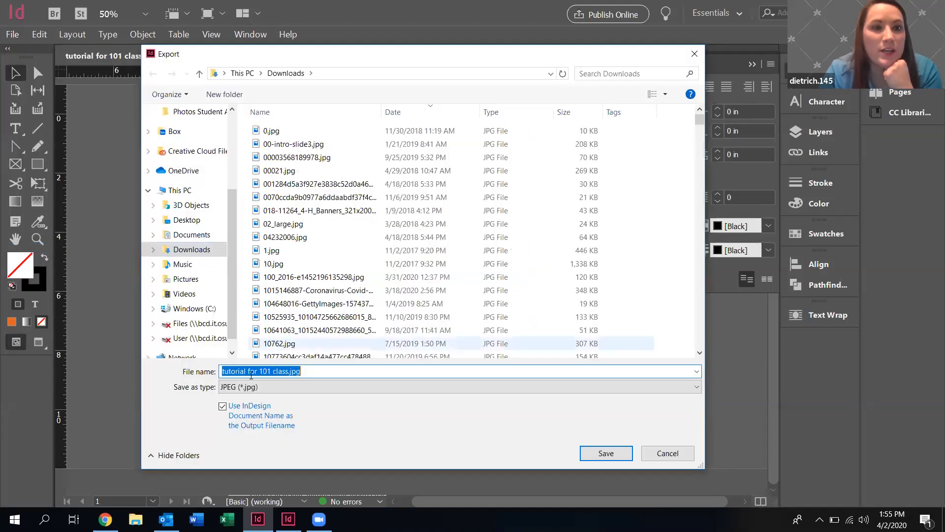
click(255, 387)
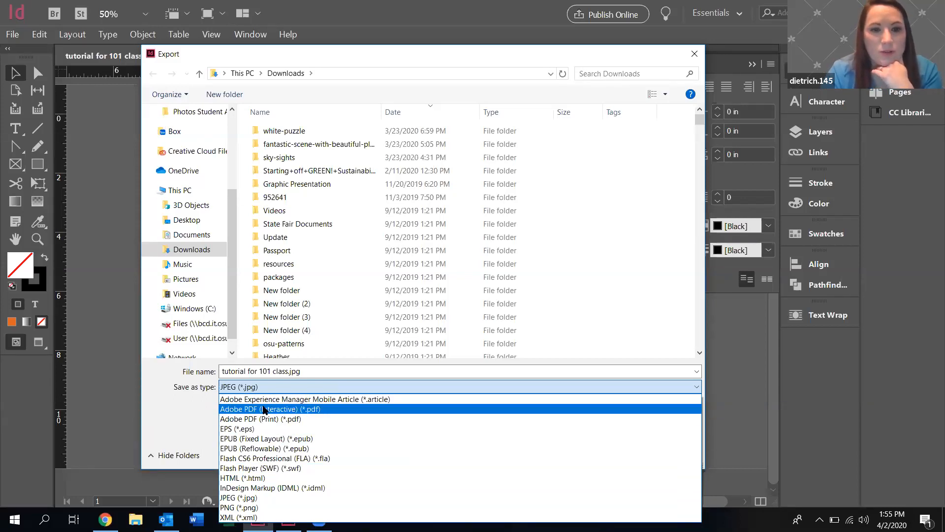
click(269, 419)
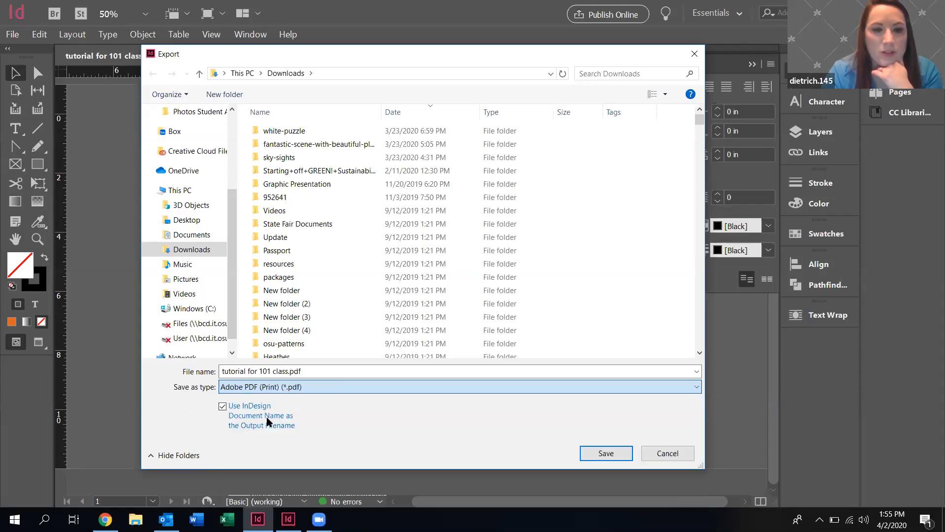
click(625, 451)
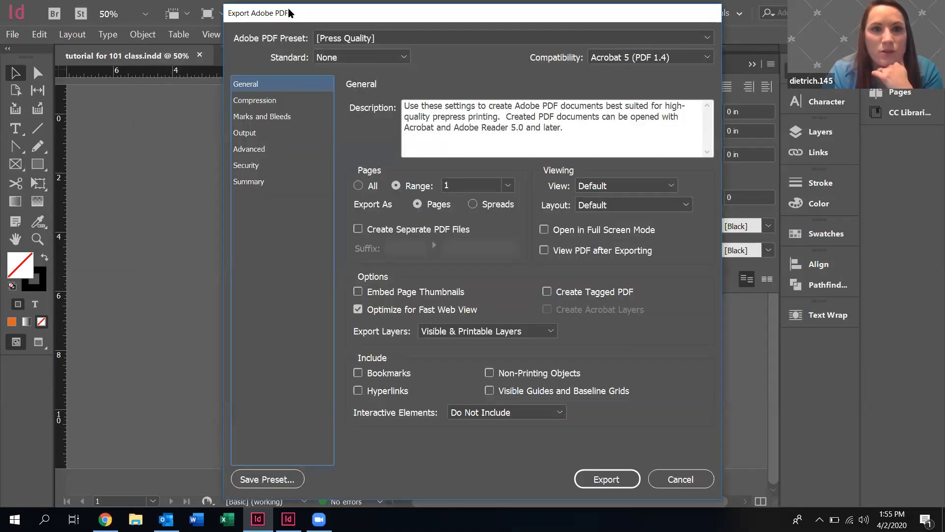
click(310, 104)
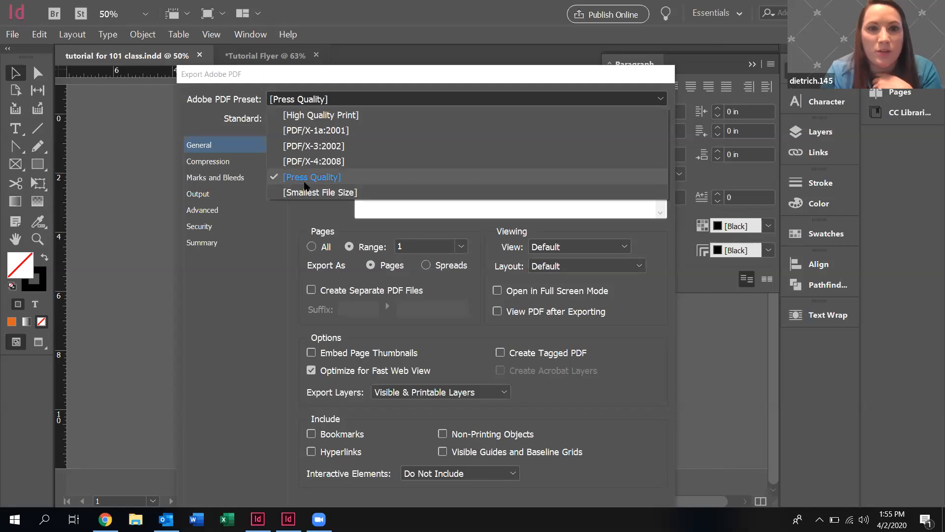
drag(318, 70, 270, 5)
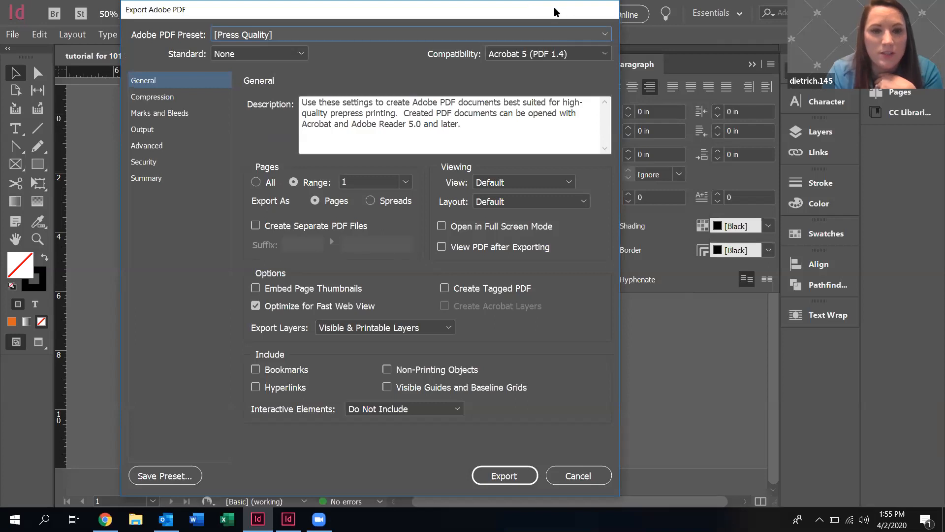
drag(557, 13, 216, 12)
click(228, 475)
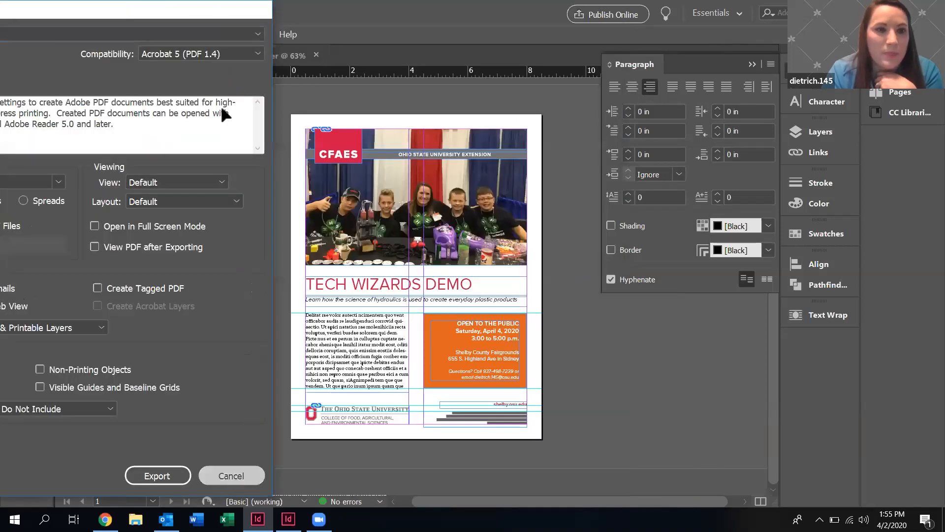
Review the Package summary of the flyer's fonts, links and inks, start the packaging, and cancel it.
click(13, 34)
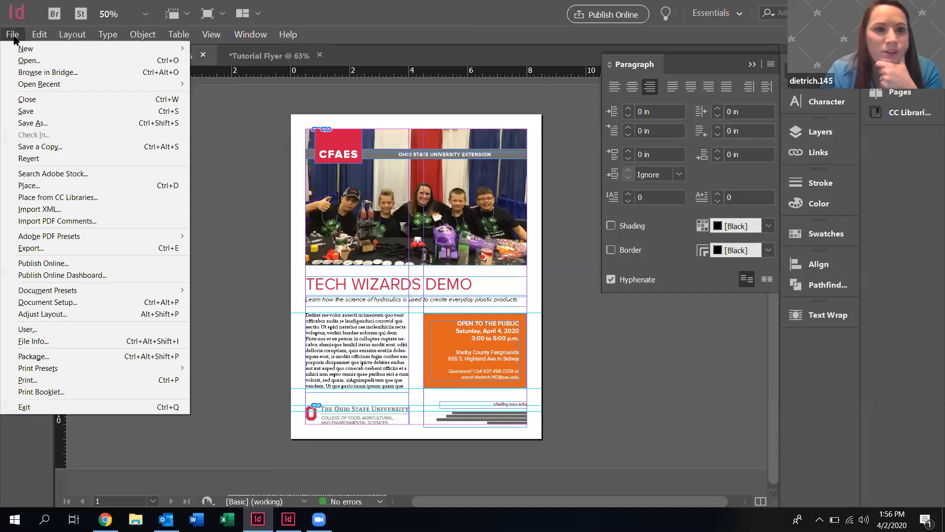
click(13, 35)
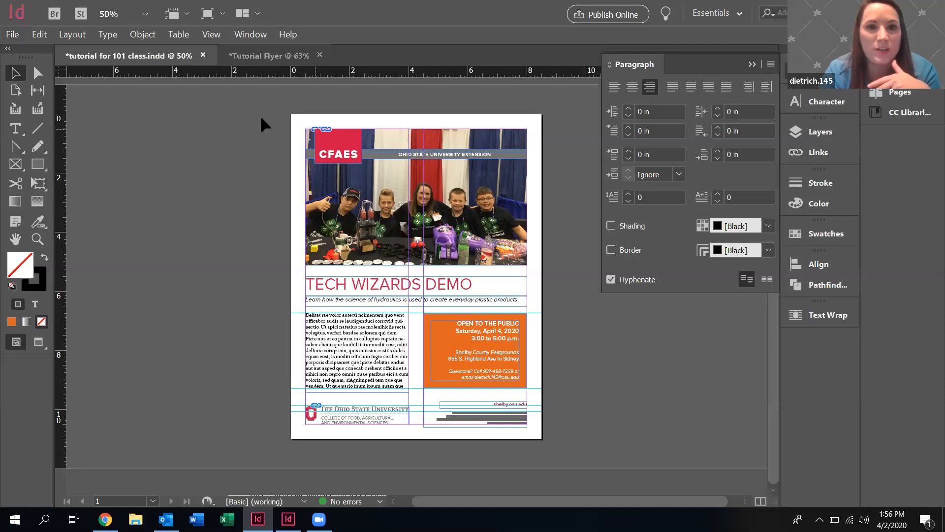
click(14, 35)
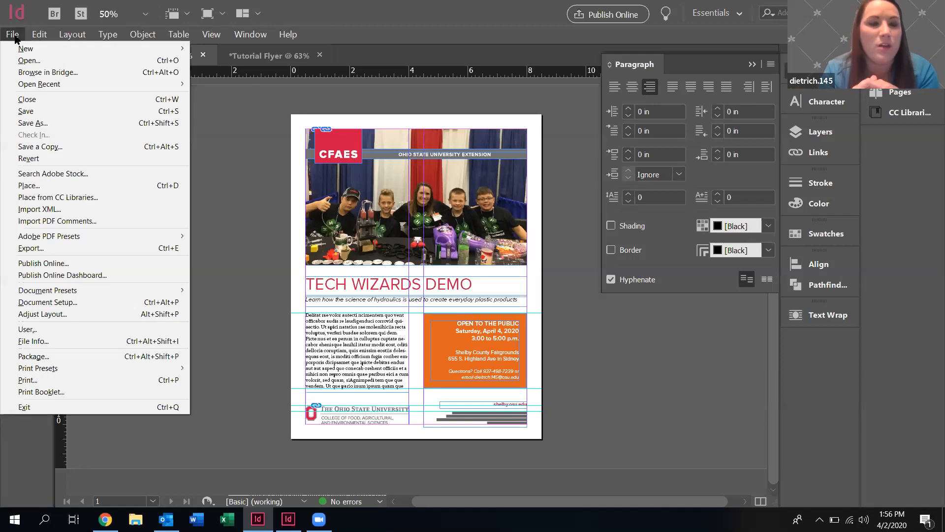
click(38, 361)
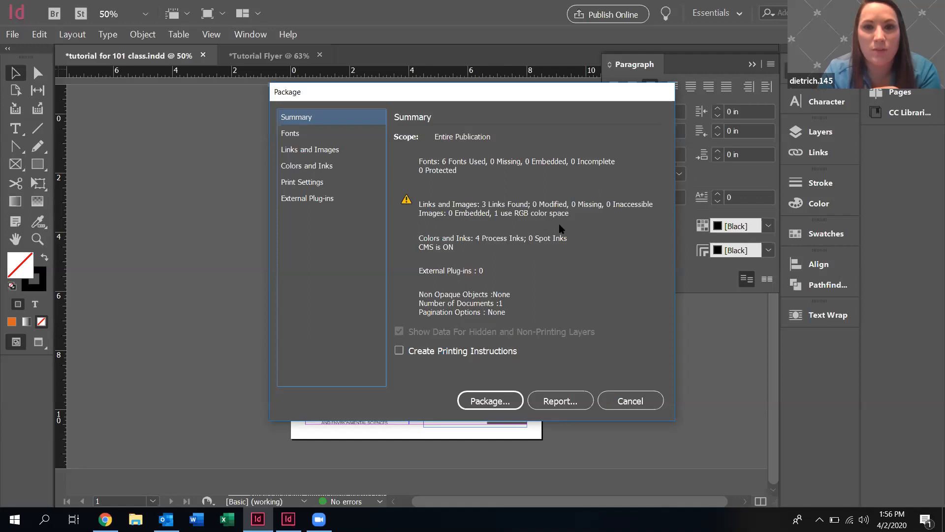
click(486, 400)
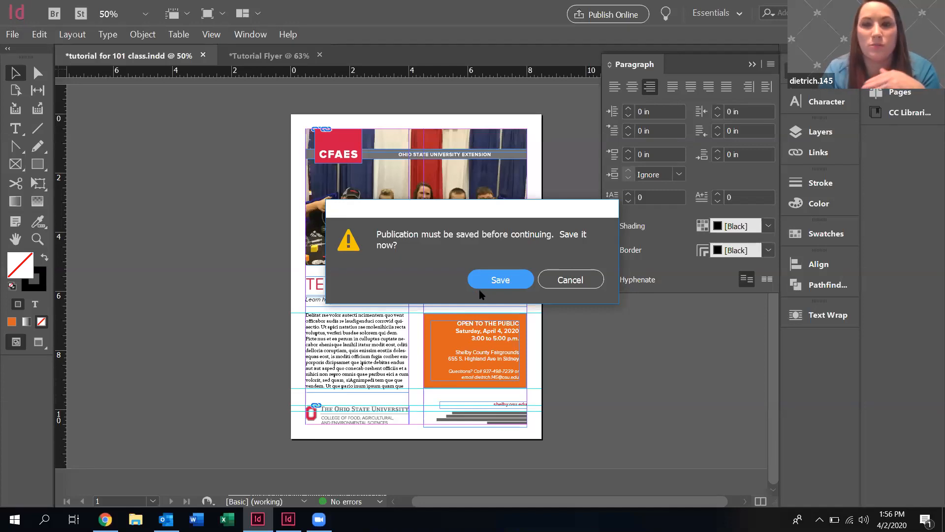
click(571, 279)
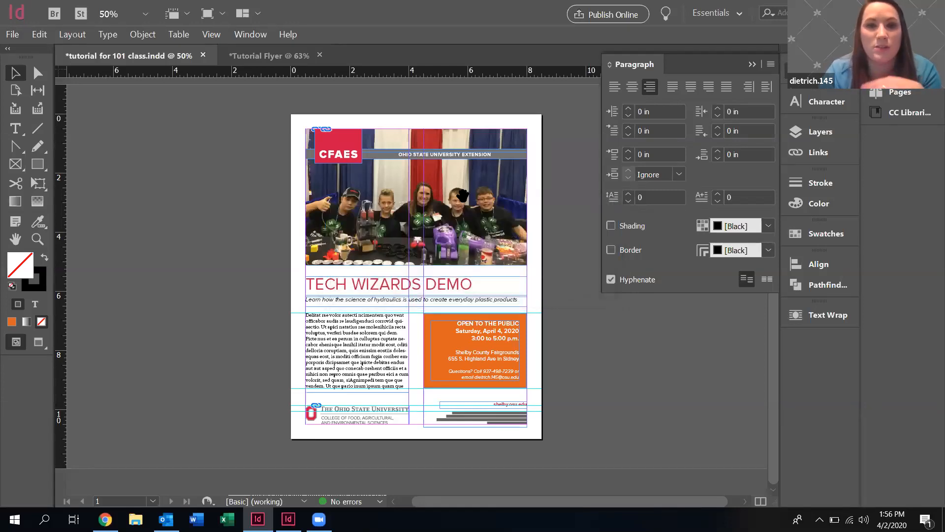
click(426, 196)
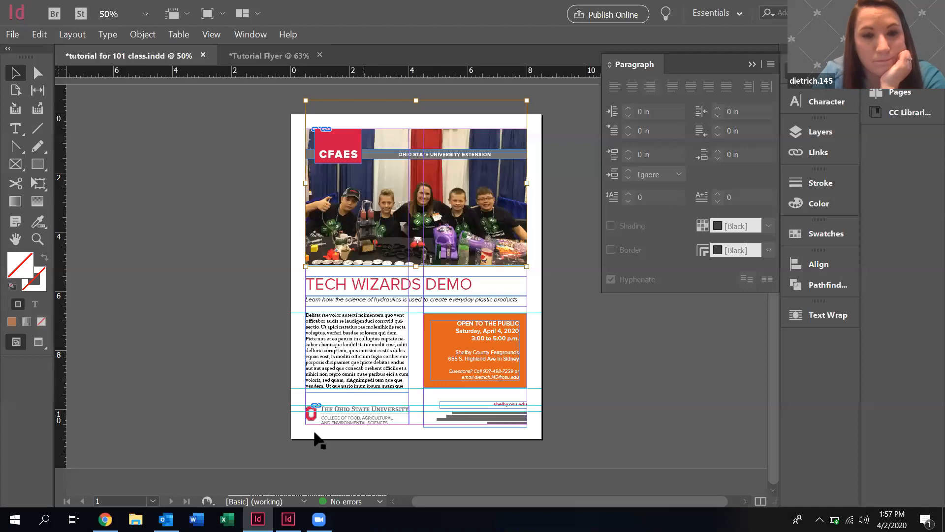
click(191, 297)
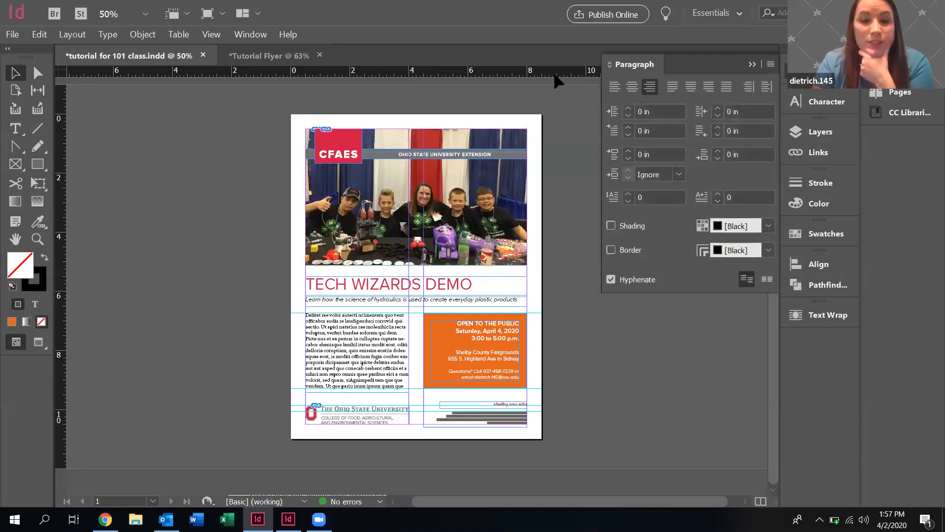